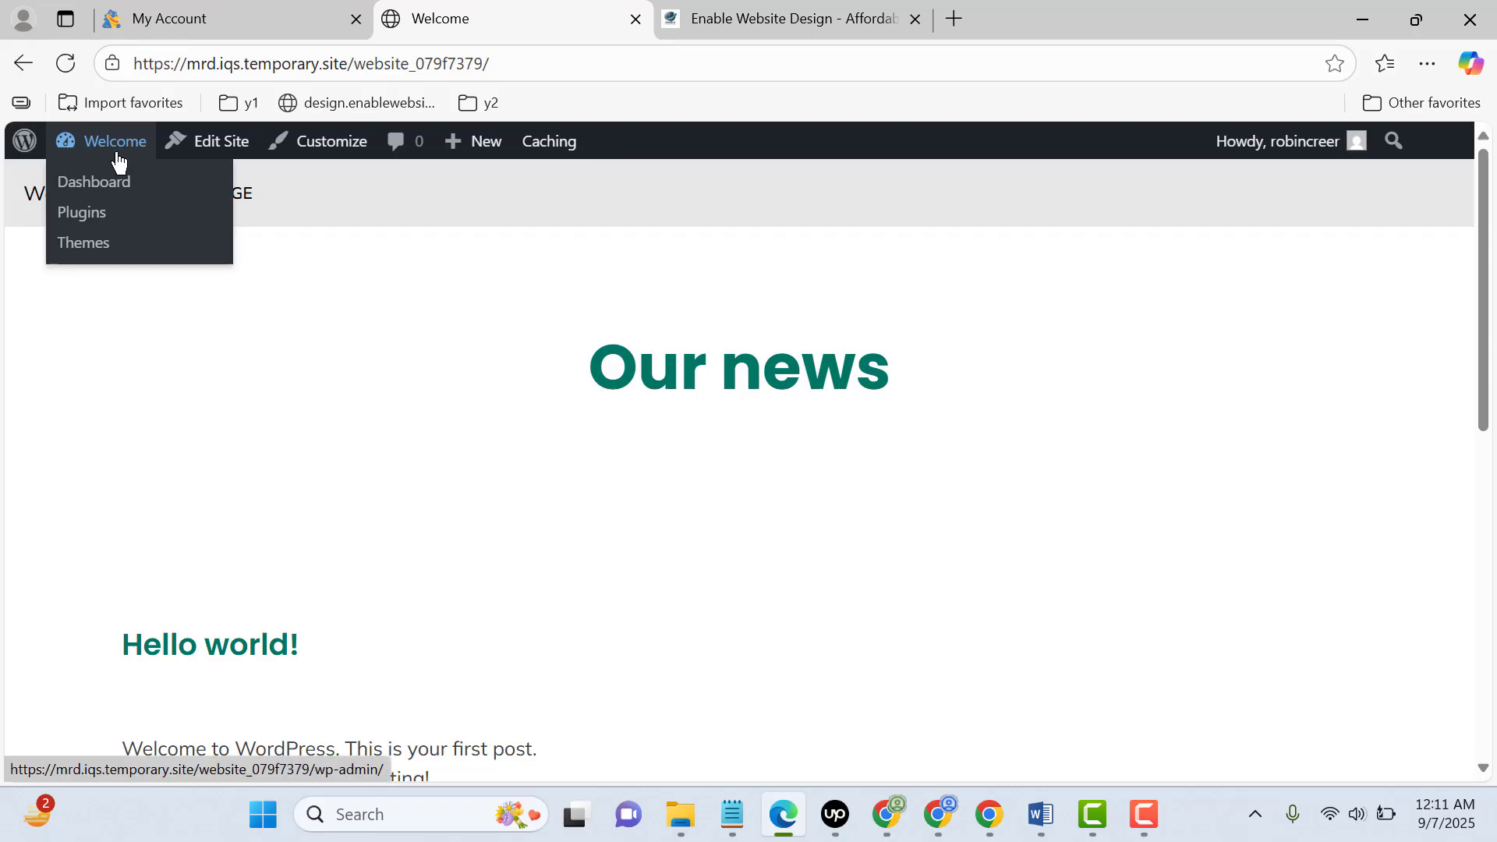
Open the site's WordPress dashboard in a new tab and go to the page for adding plugins
middle_click(110, 184)
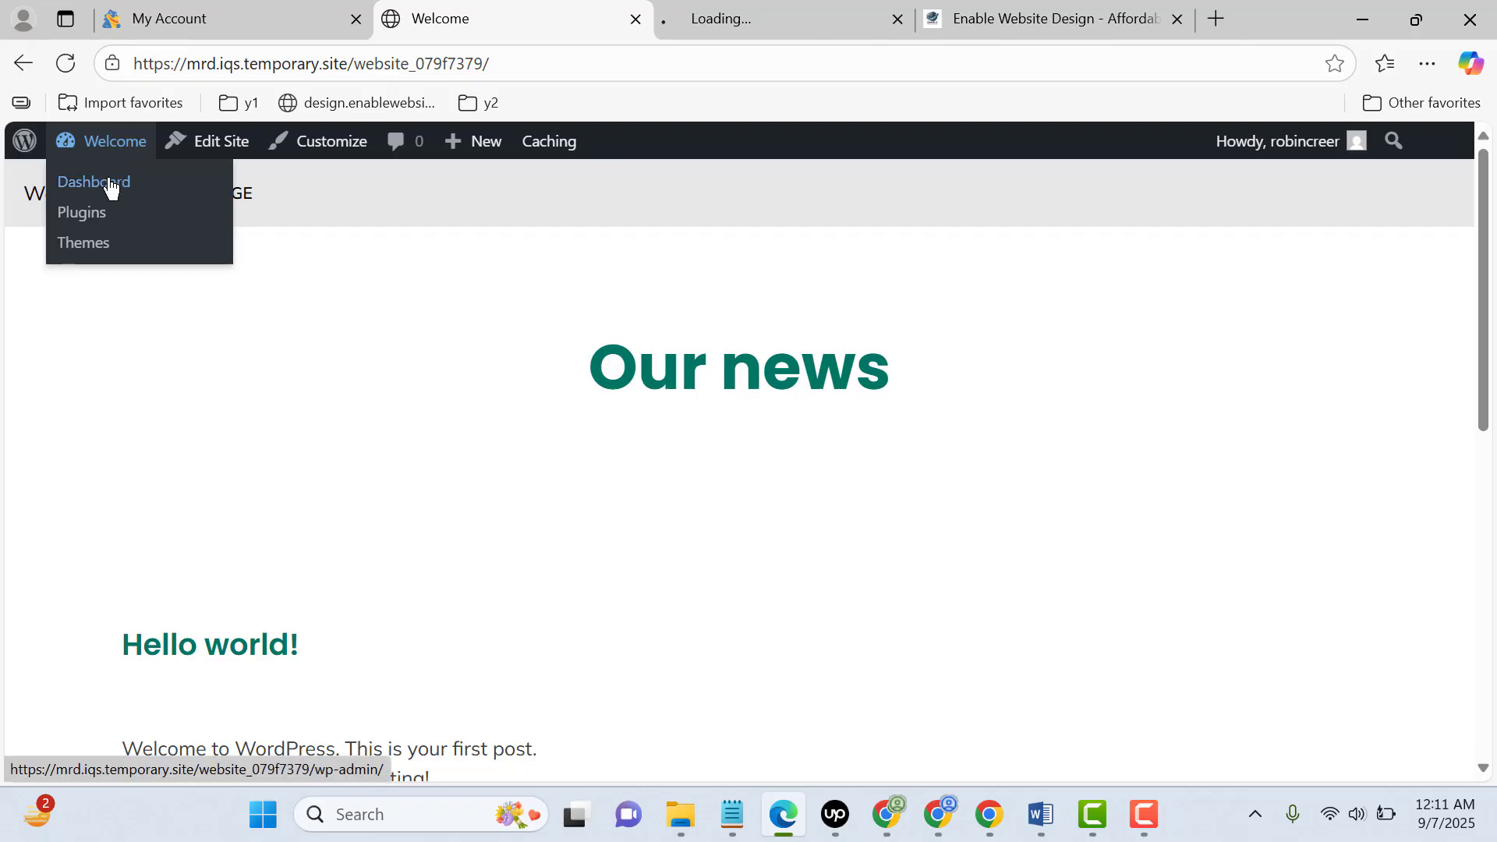
click(716, 11)
scroll(390, 473, down, 1)
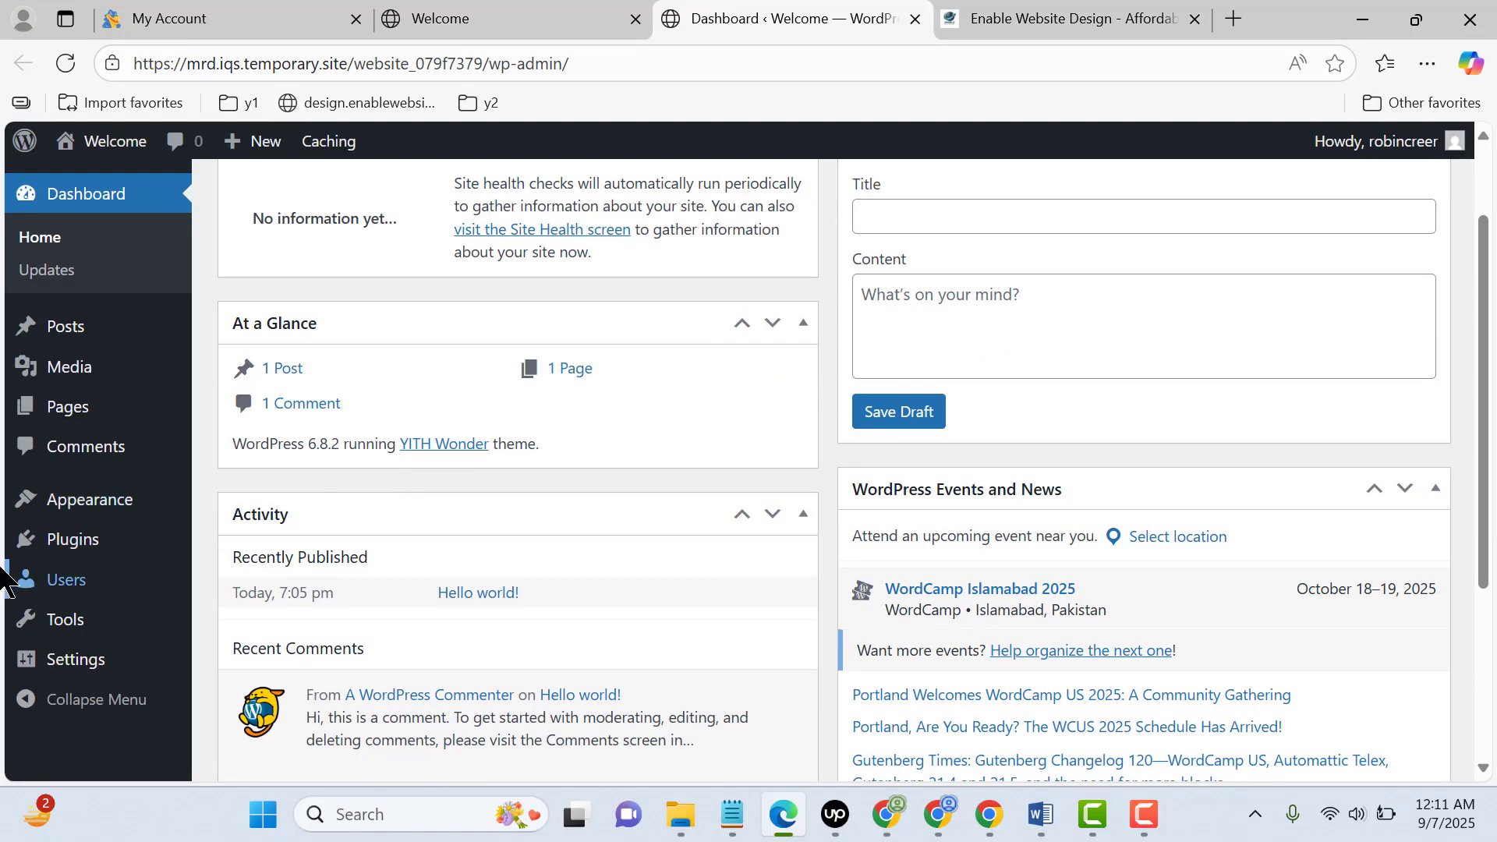
mouse_move(186, 556)
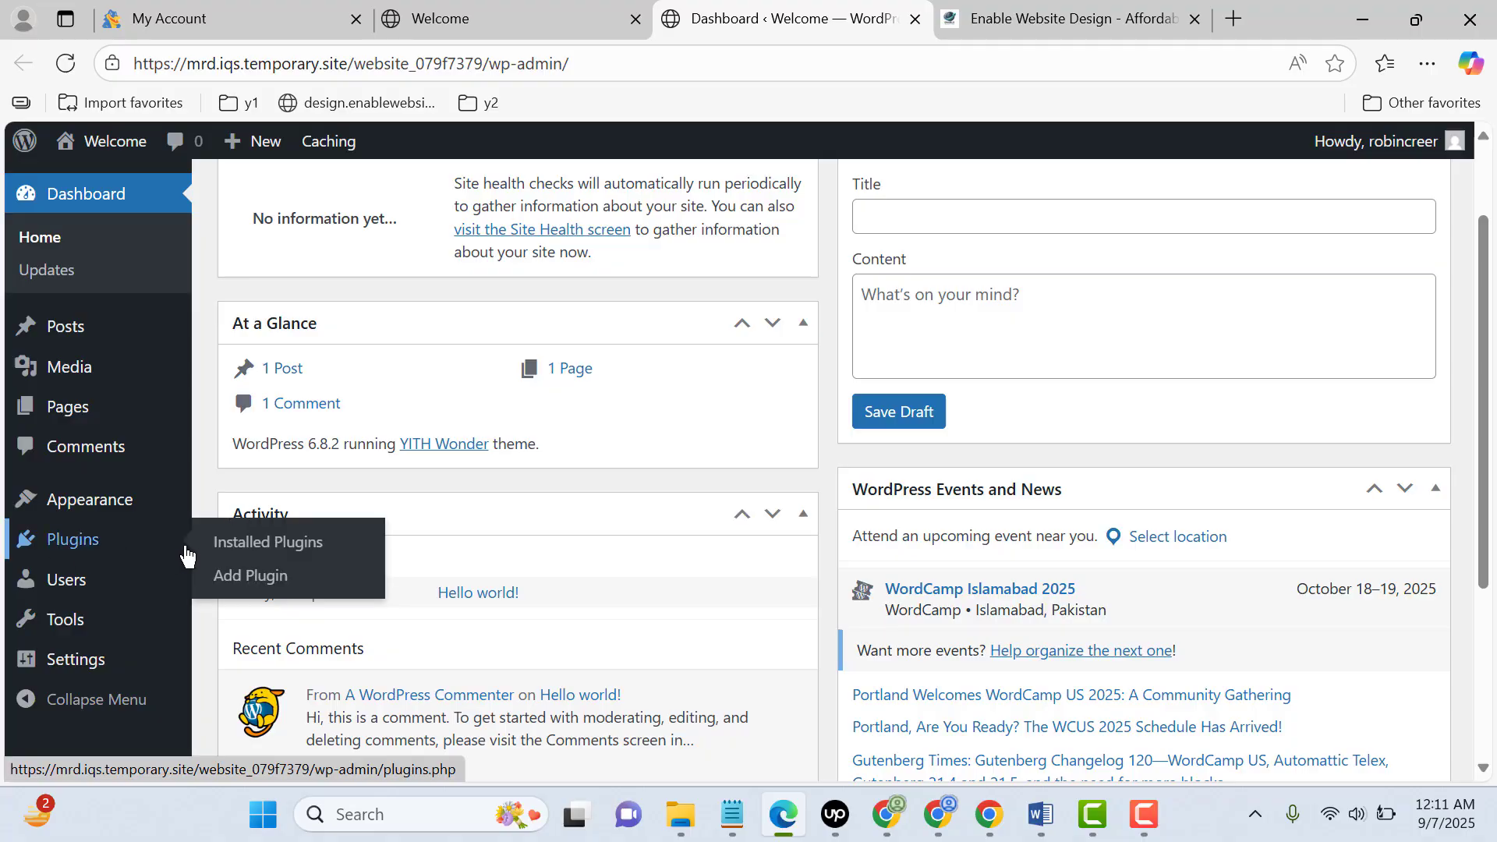
click(251, 578)
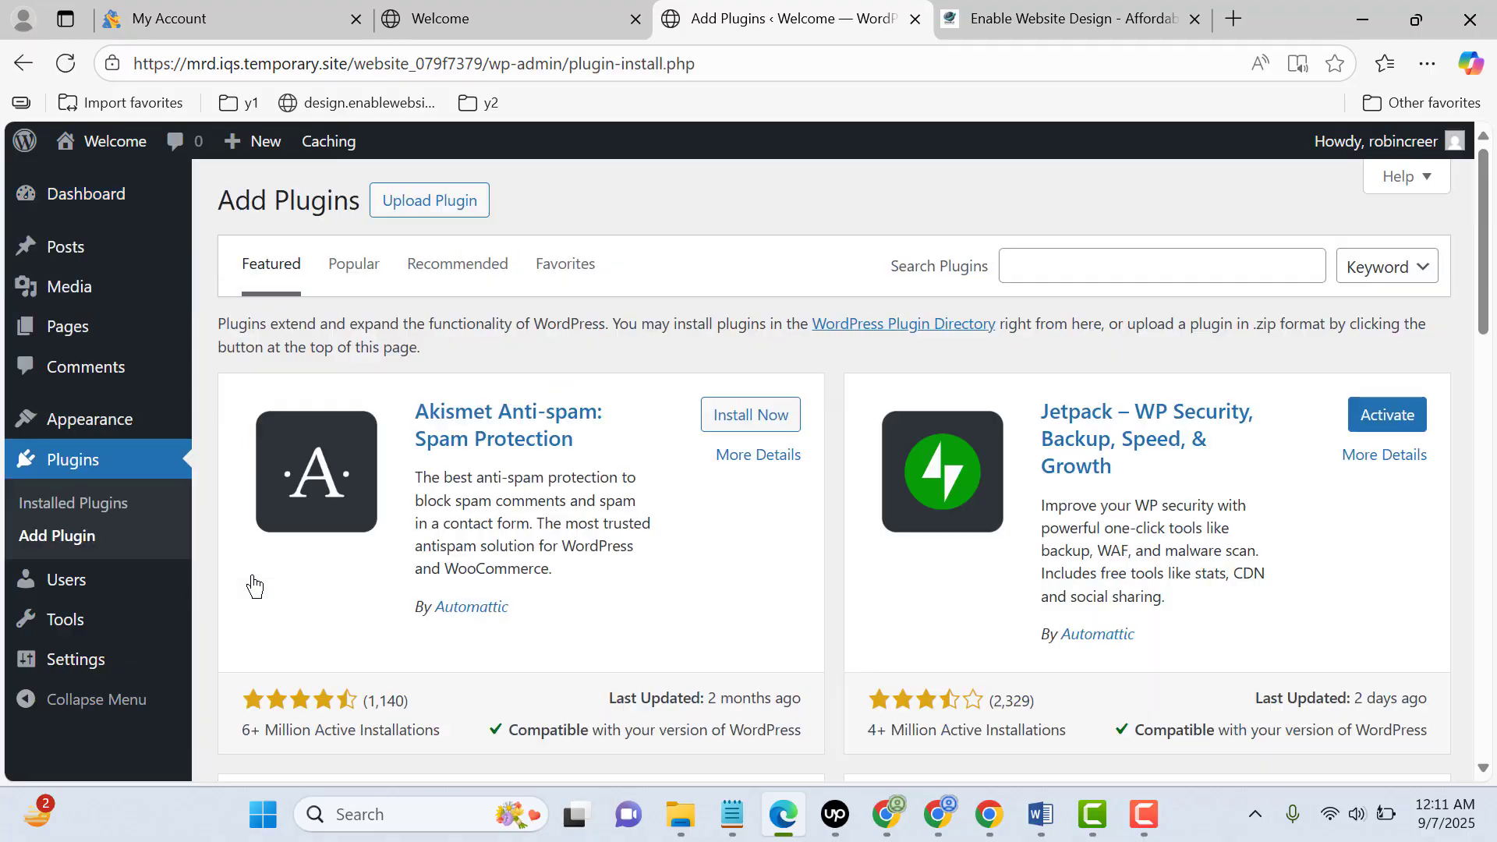
Search the plugin directory for "classified listing"
click(1070, 267)
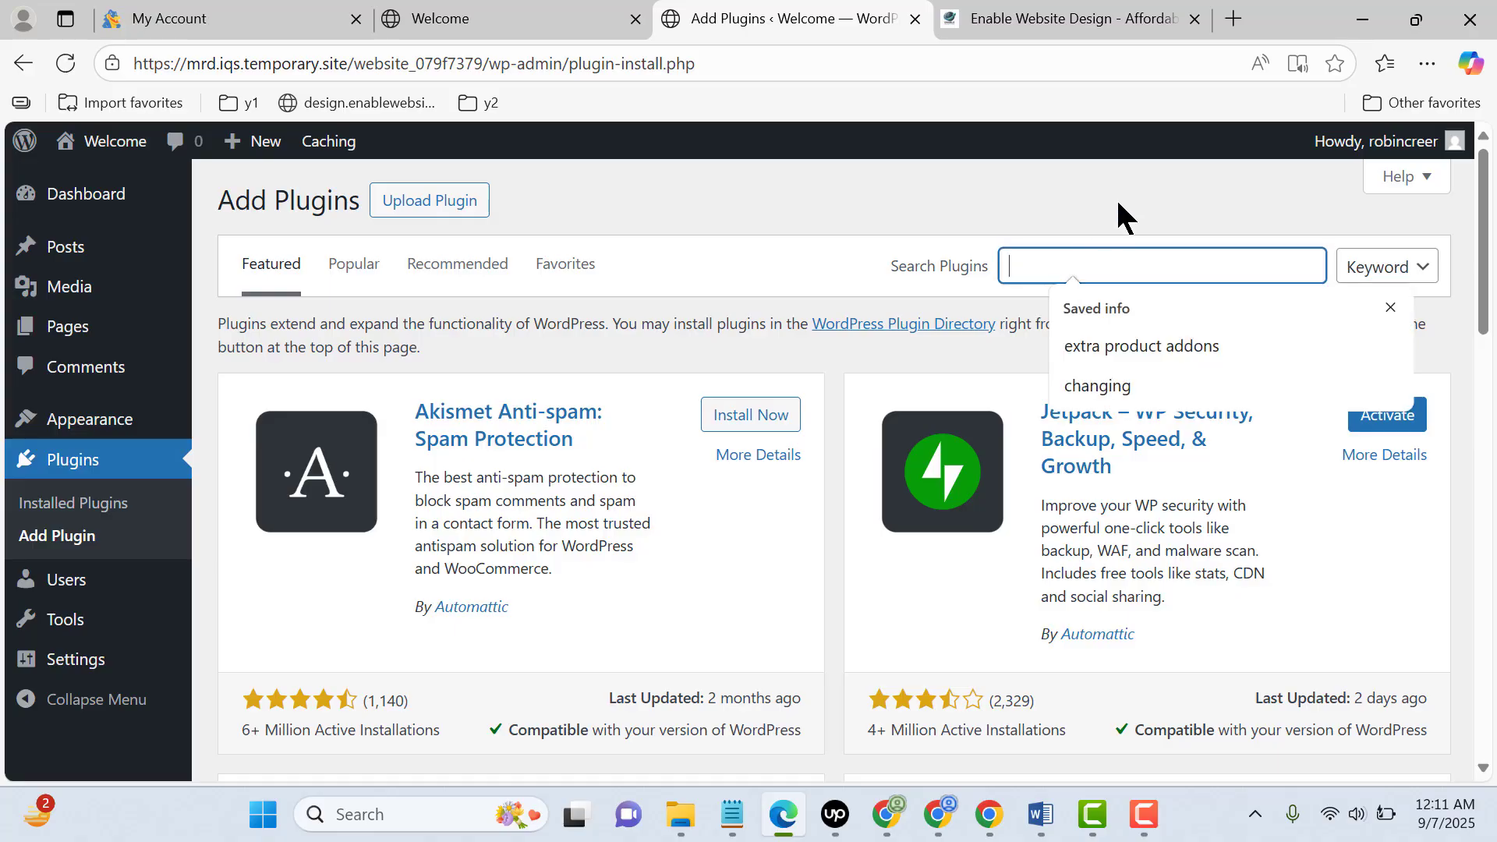
text(classi)
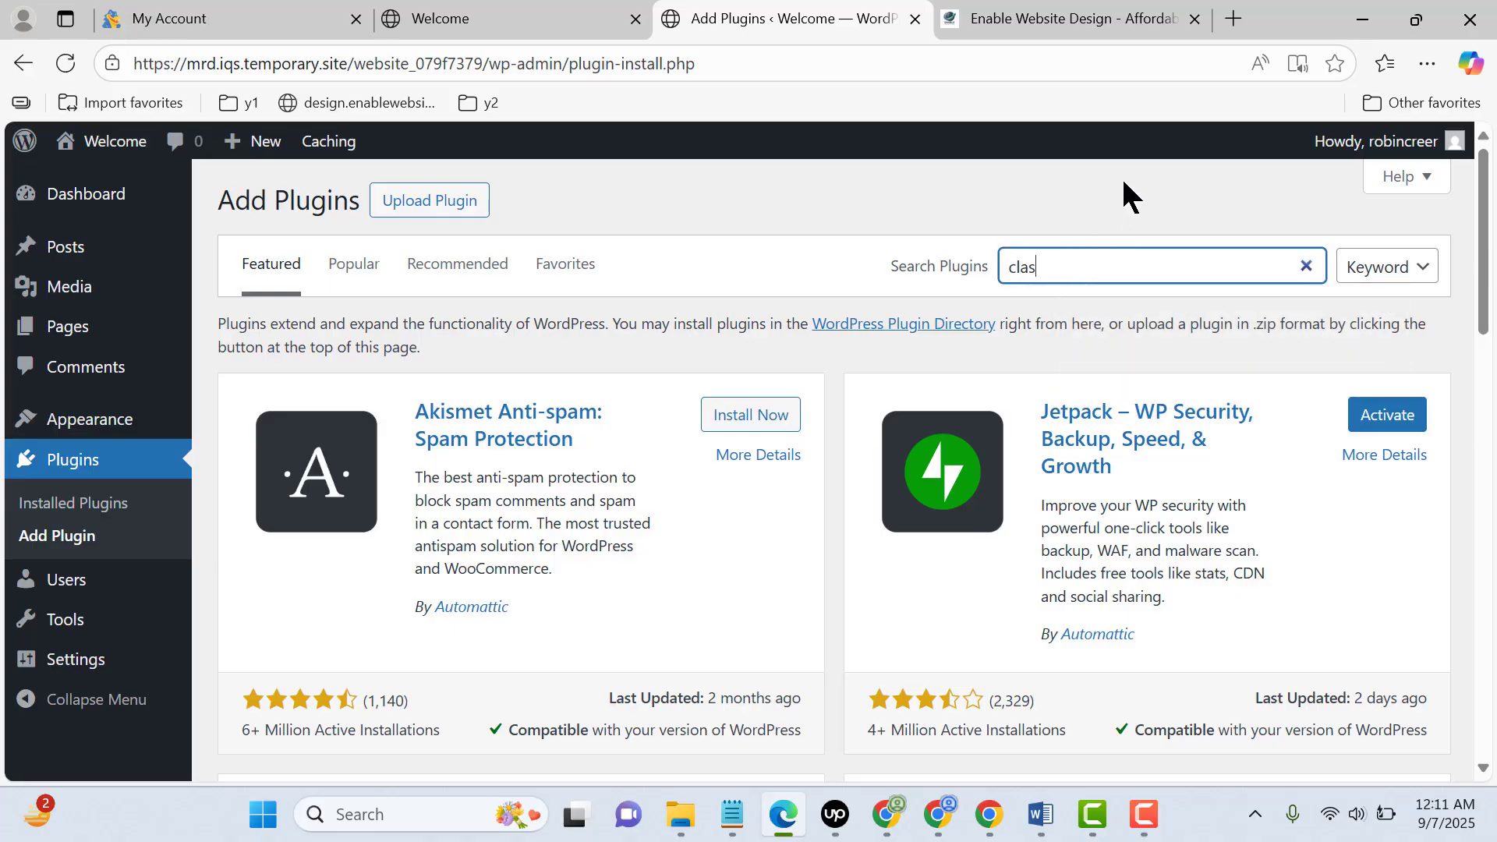
text(fied listing)
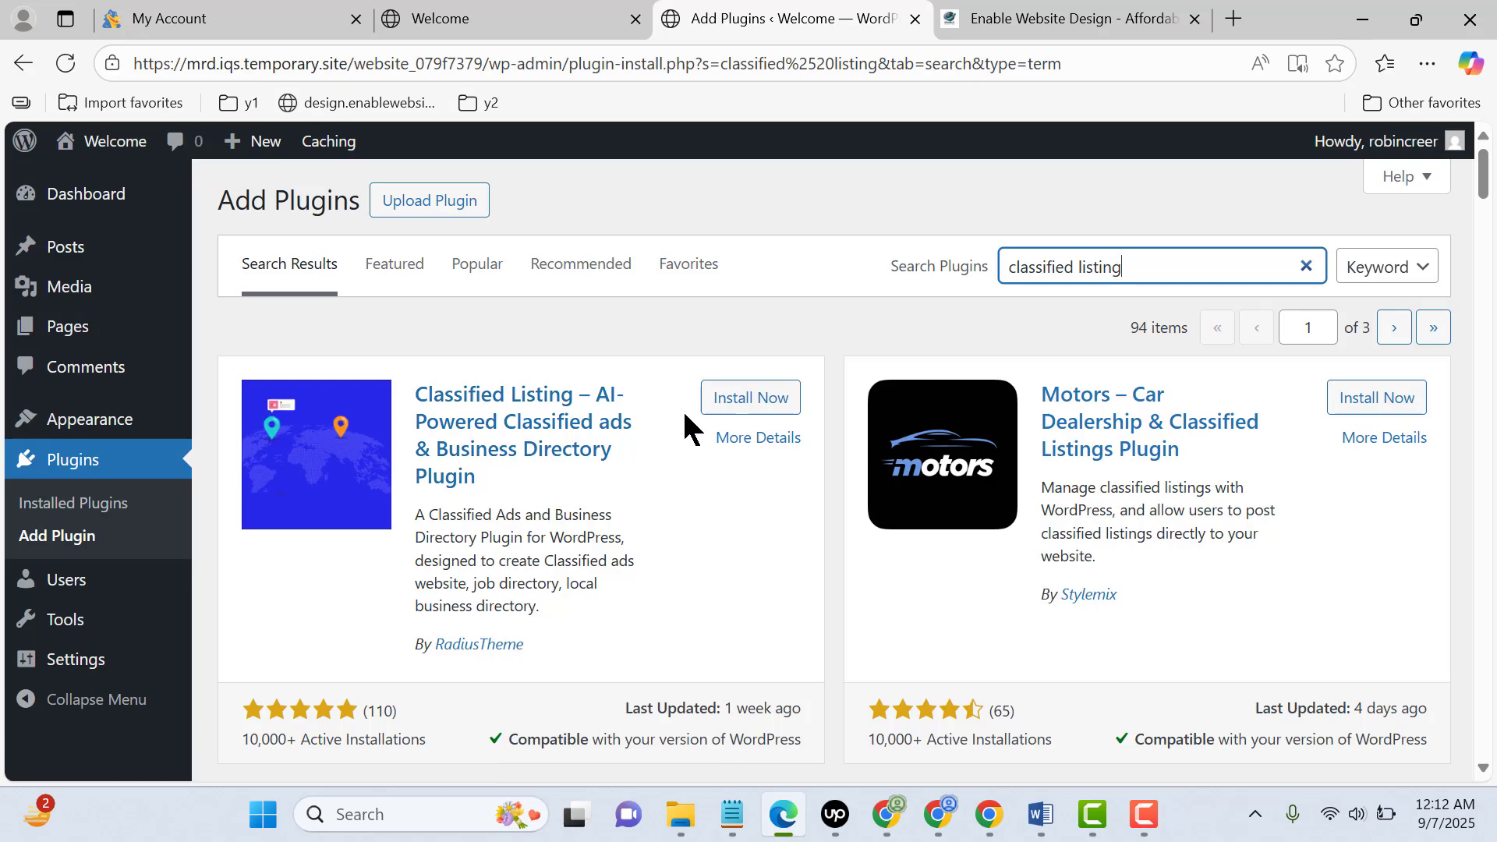
Install and activate the "Classified Listing – AI-Powered Classified ads & Business Directory Plugin" by RadiusTheme
click(728, 402)
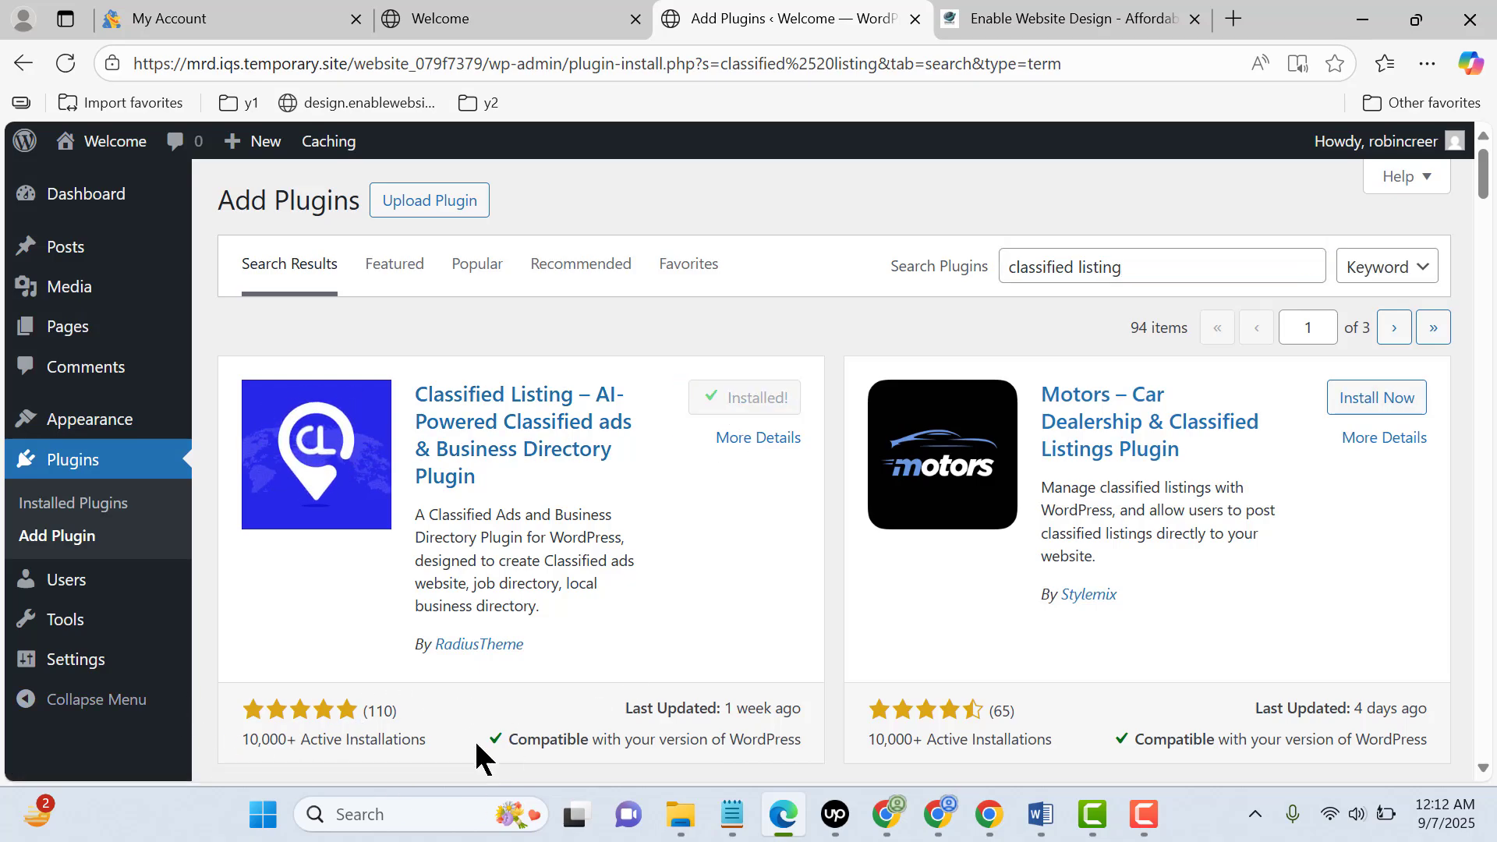
click(778, 411)
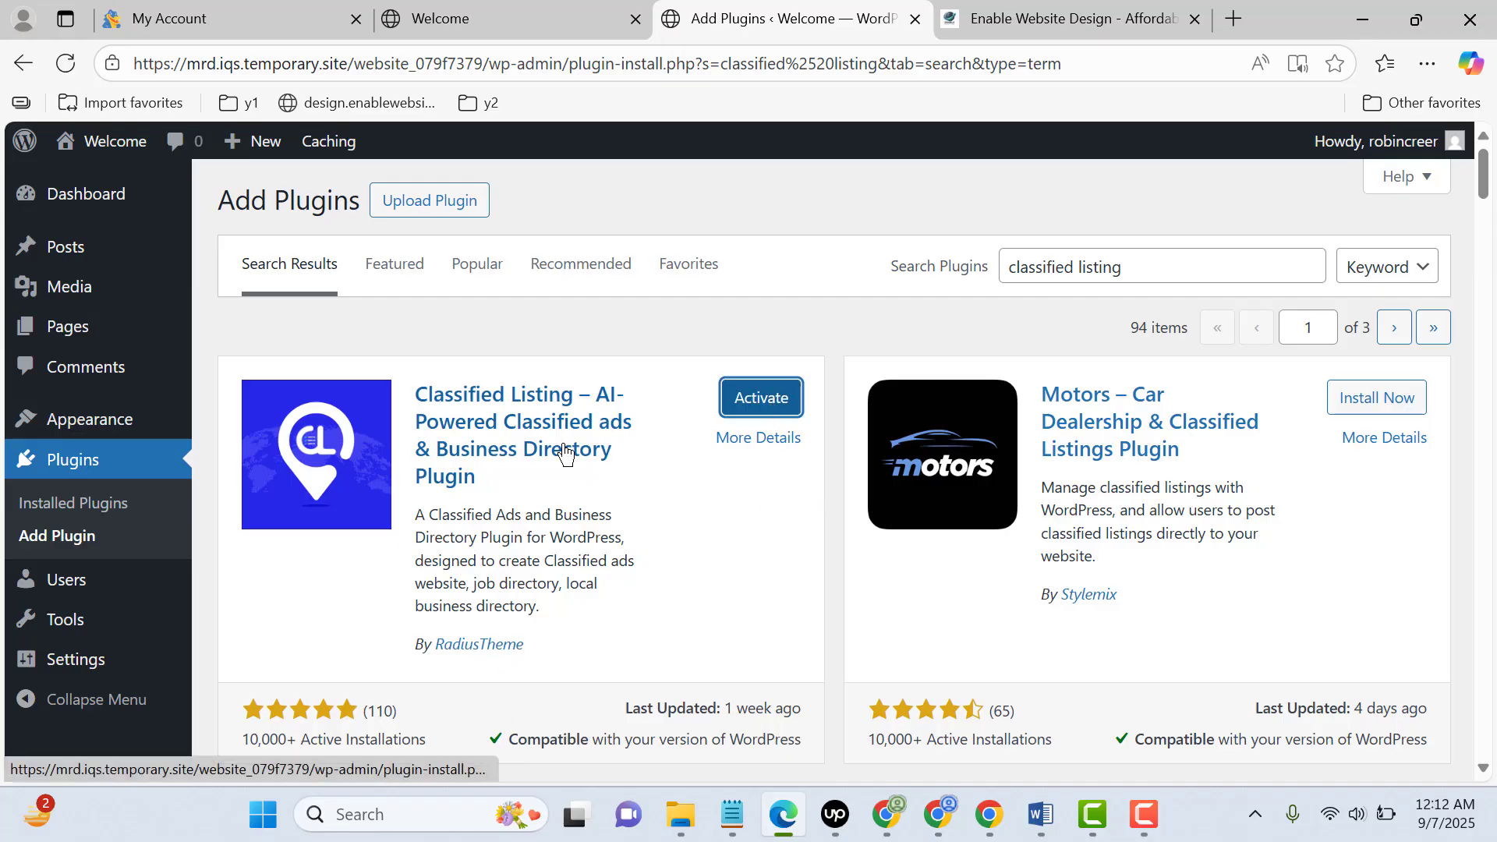
click(774, 403)
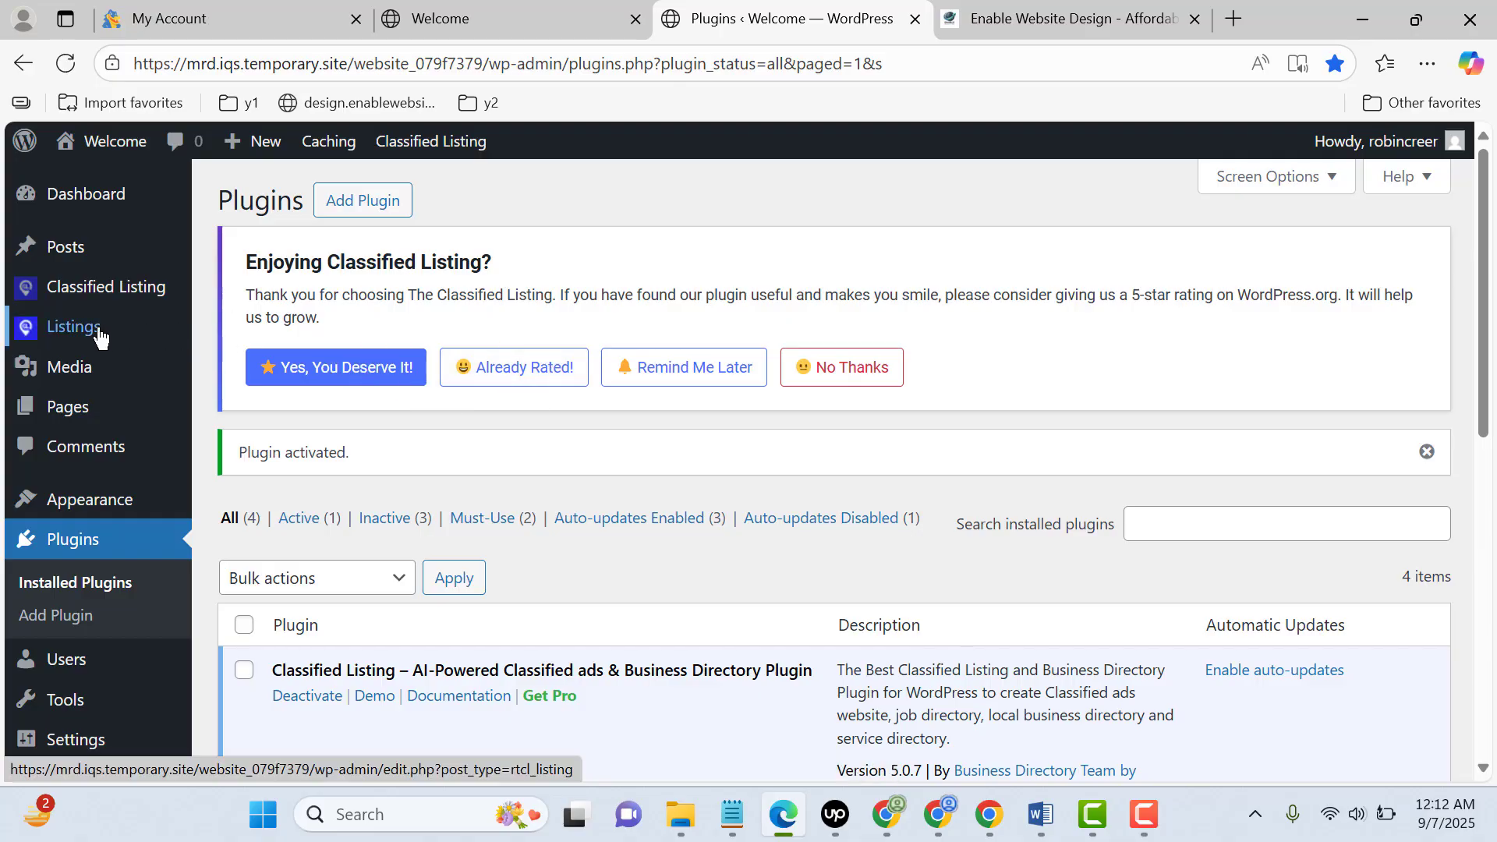
Look over the new Listings and Classified Listing menu entries, and open the Classified Listing plugin's settings in a new tab
mouse_move(102, 334)
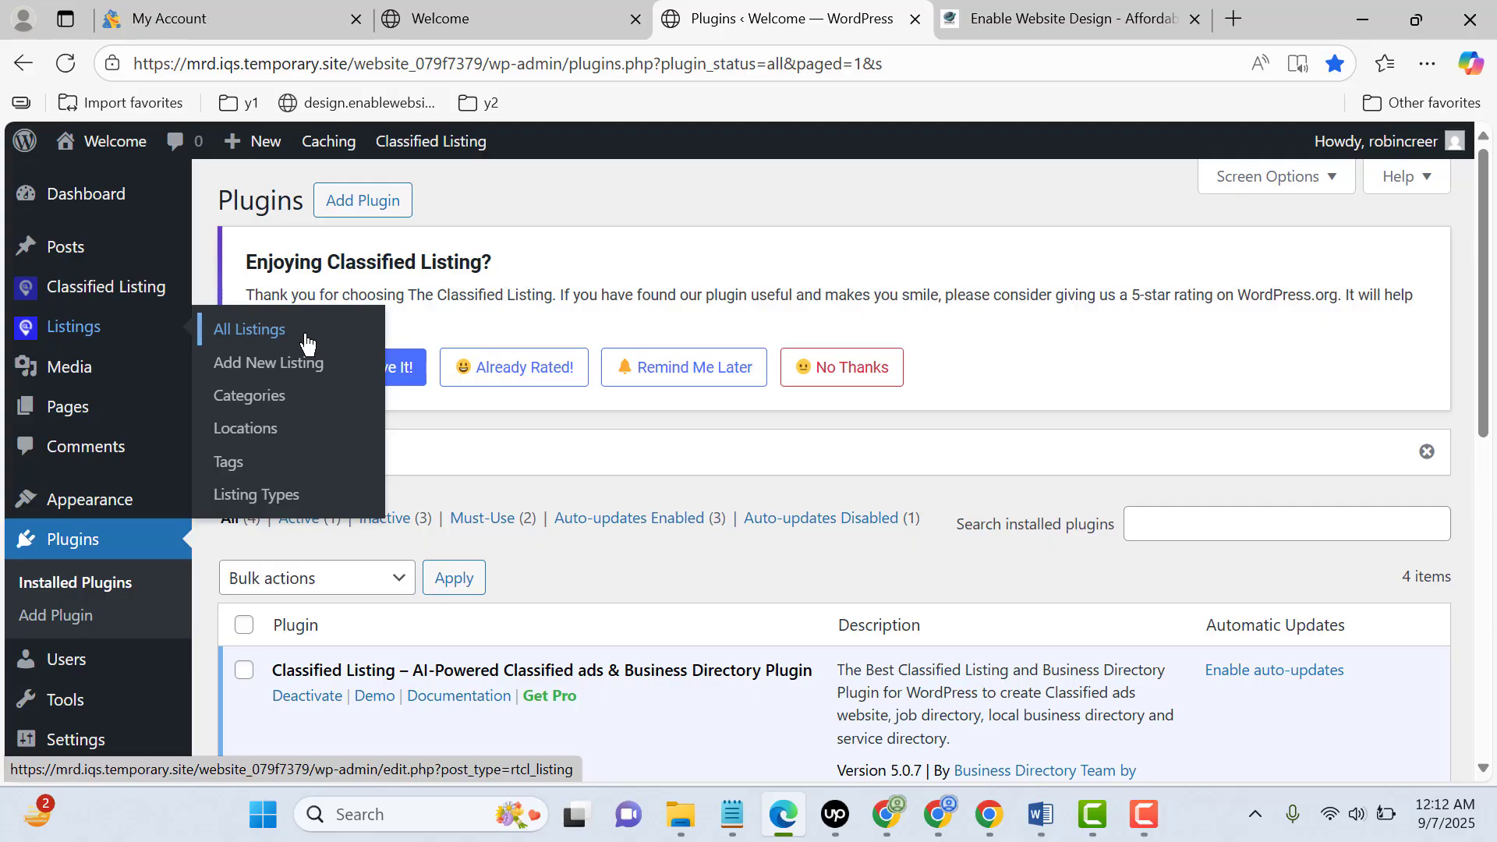
mouse_move(81, 296)
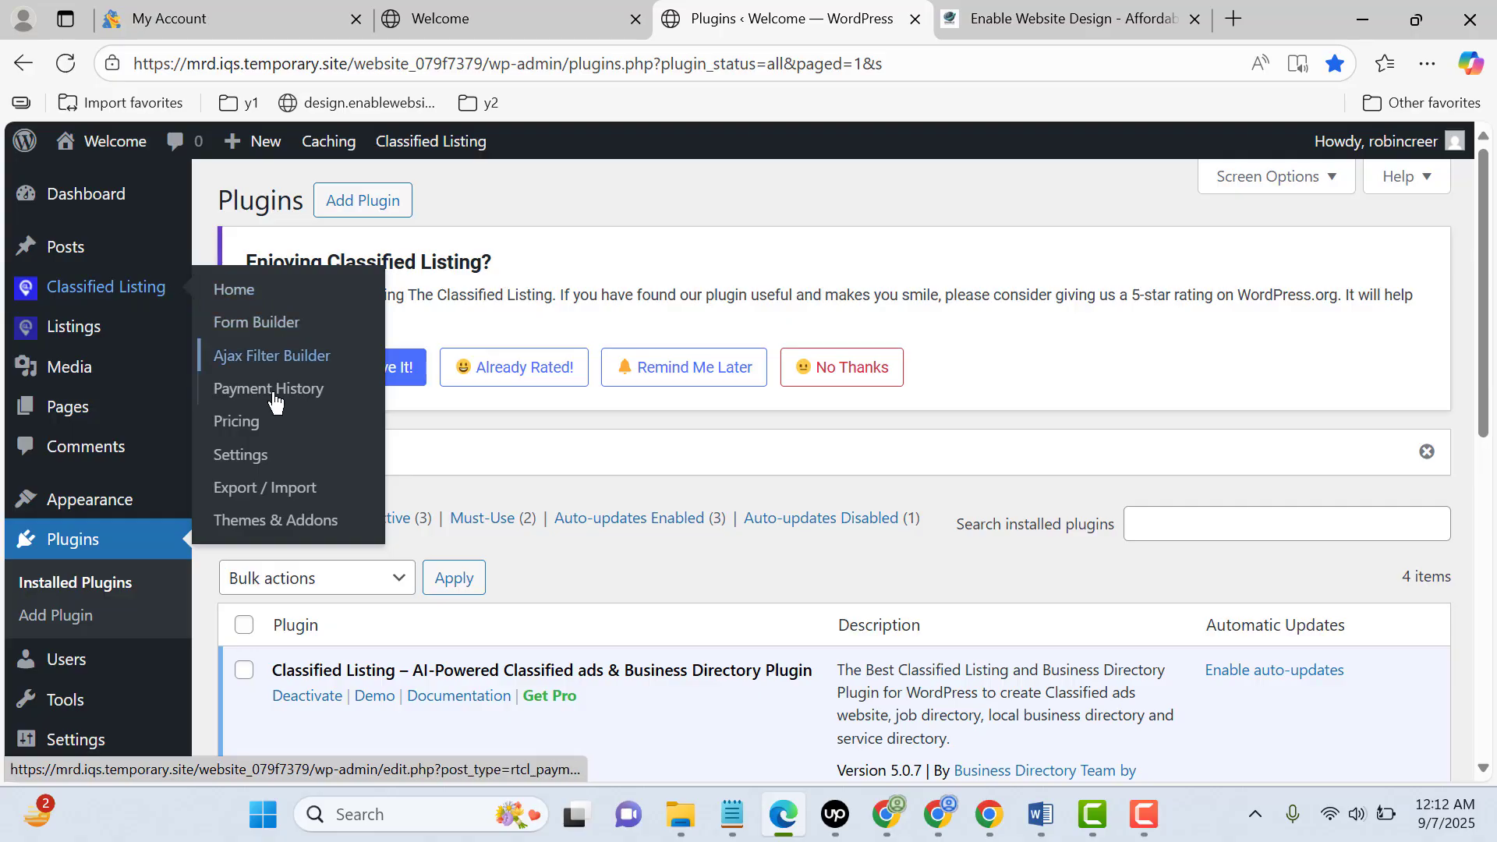
middle_click(258, 455)
click(876, 23)
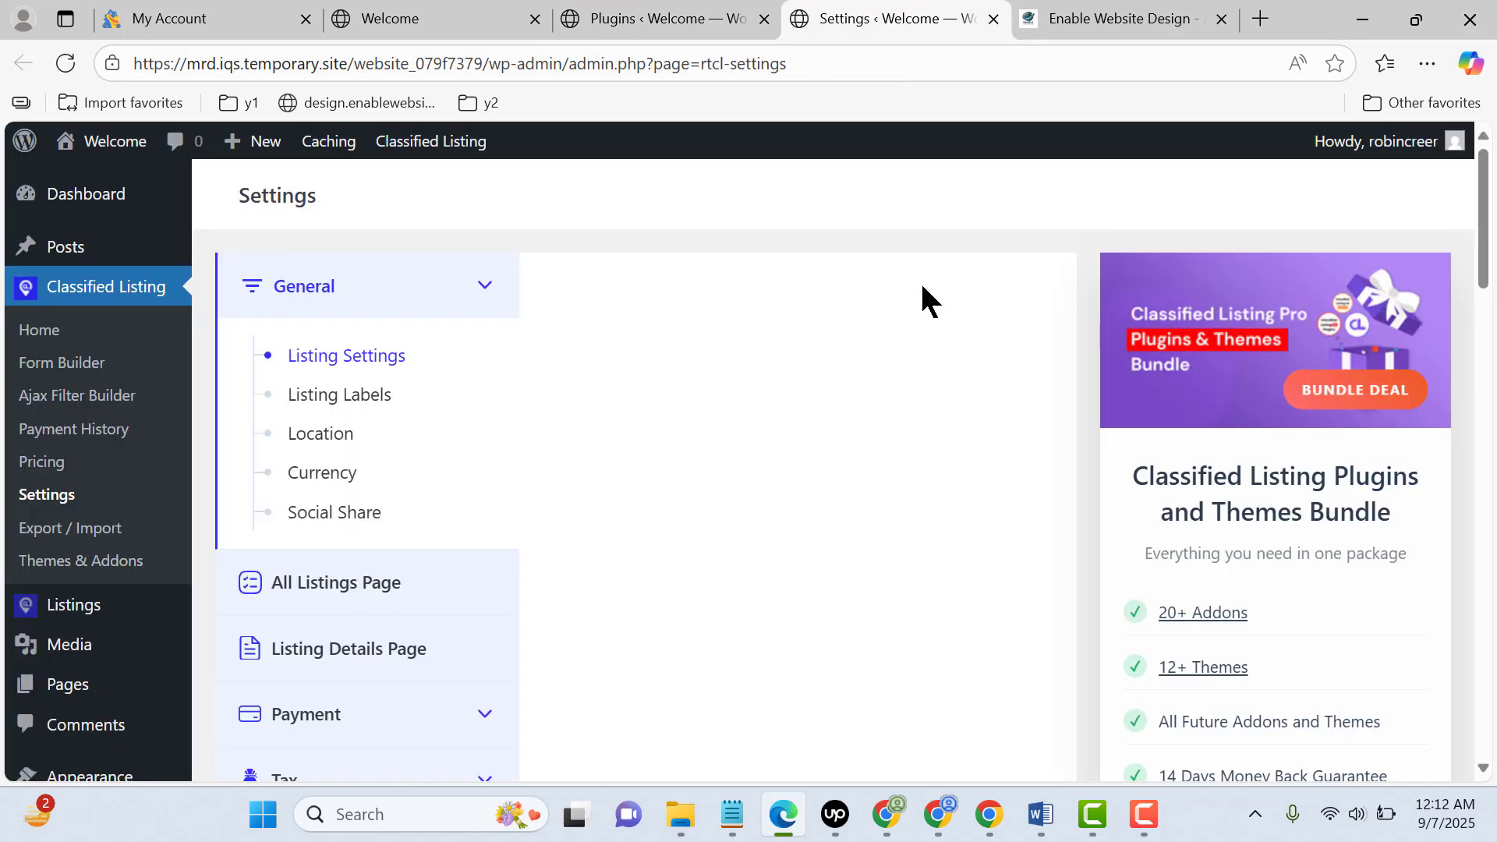
scroll(922, 287, down, 1)
scroll(920, 287, up, 1)
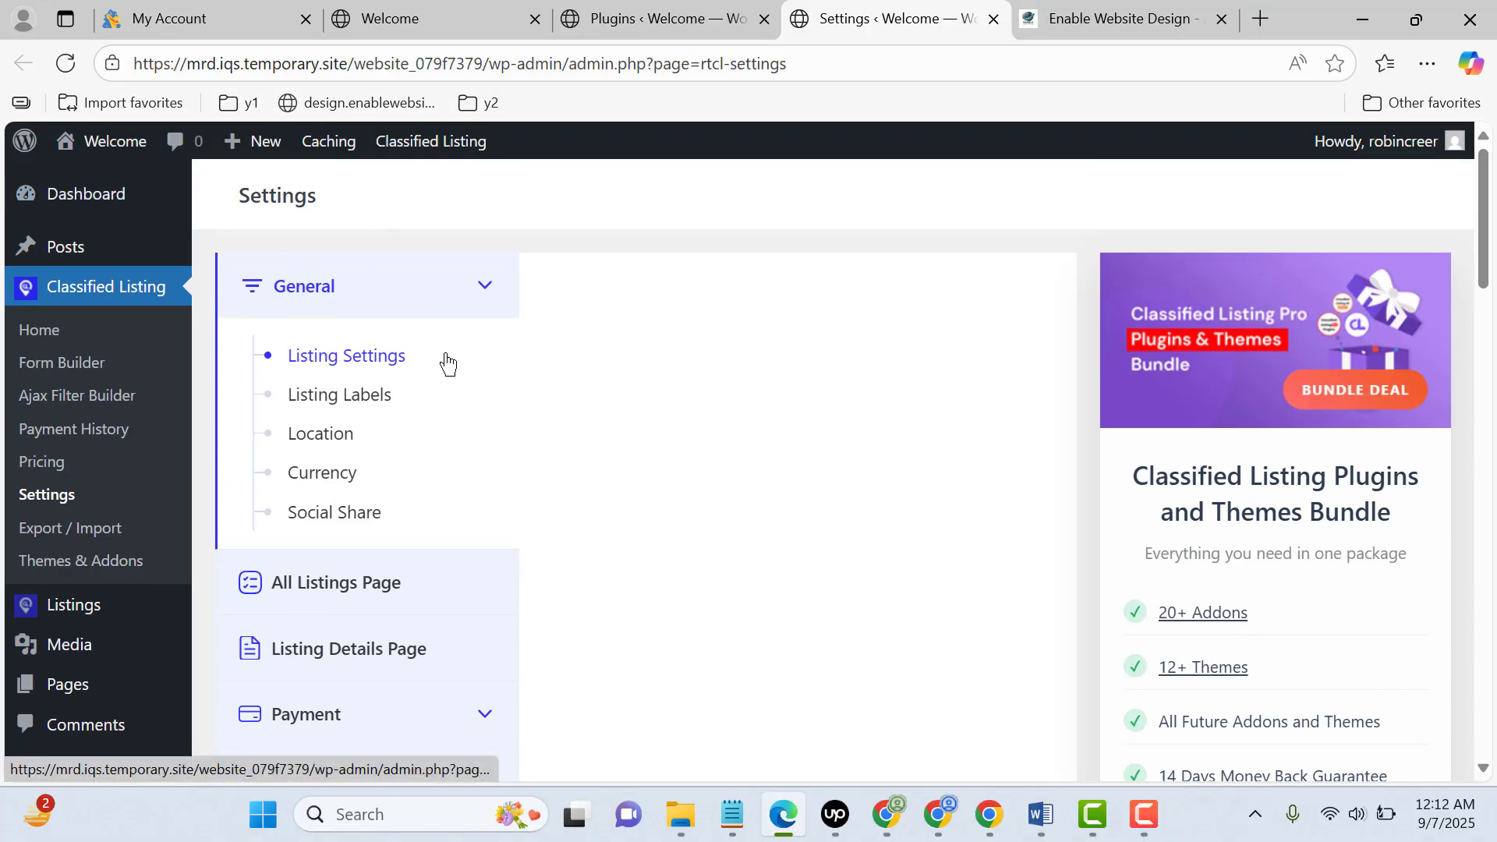
In the general listing settings, set both New Listing Status and Listing Status after Edit to Published
scroll(647, 363, down, 15)
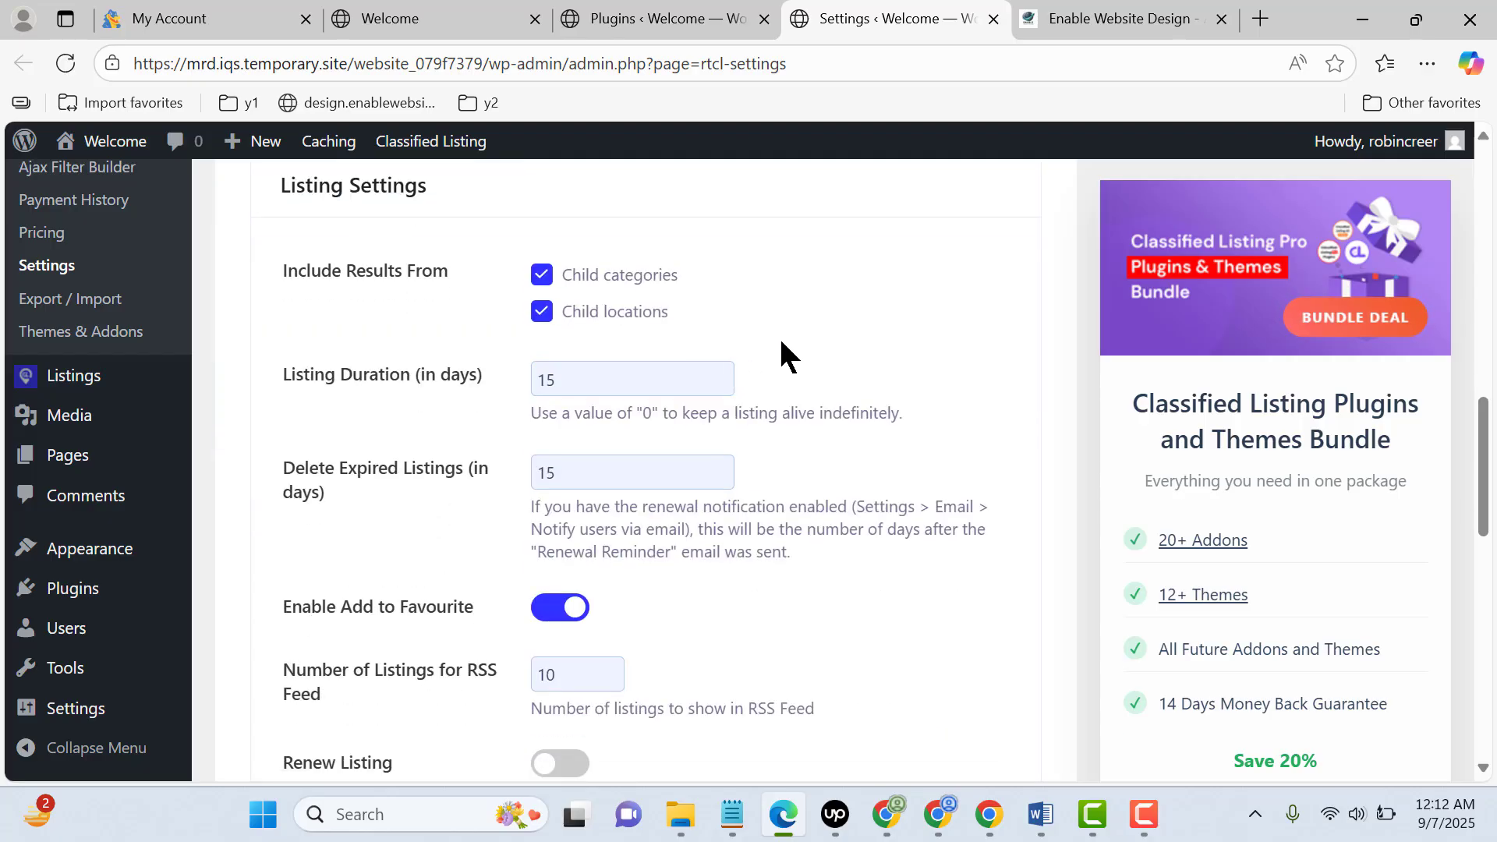
scroll(782, 341, down, 1)
scroll(781, 342, down, 3)
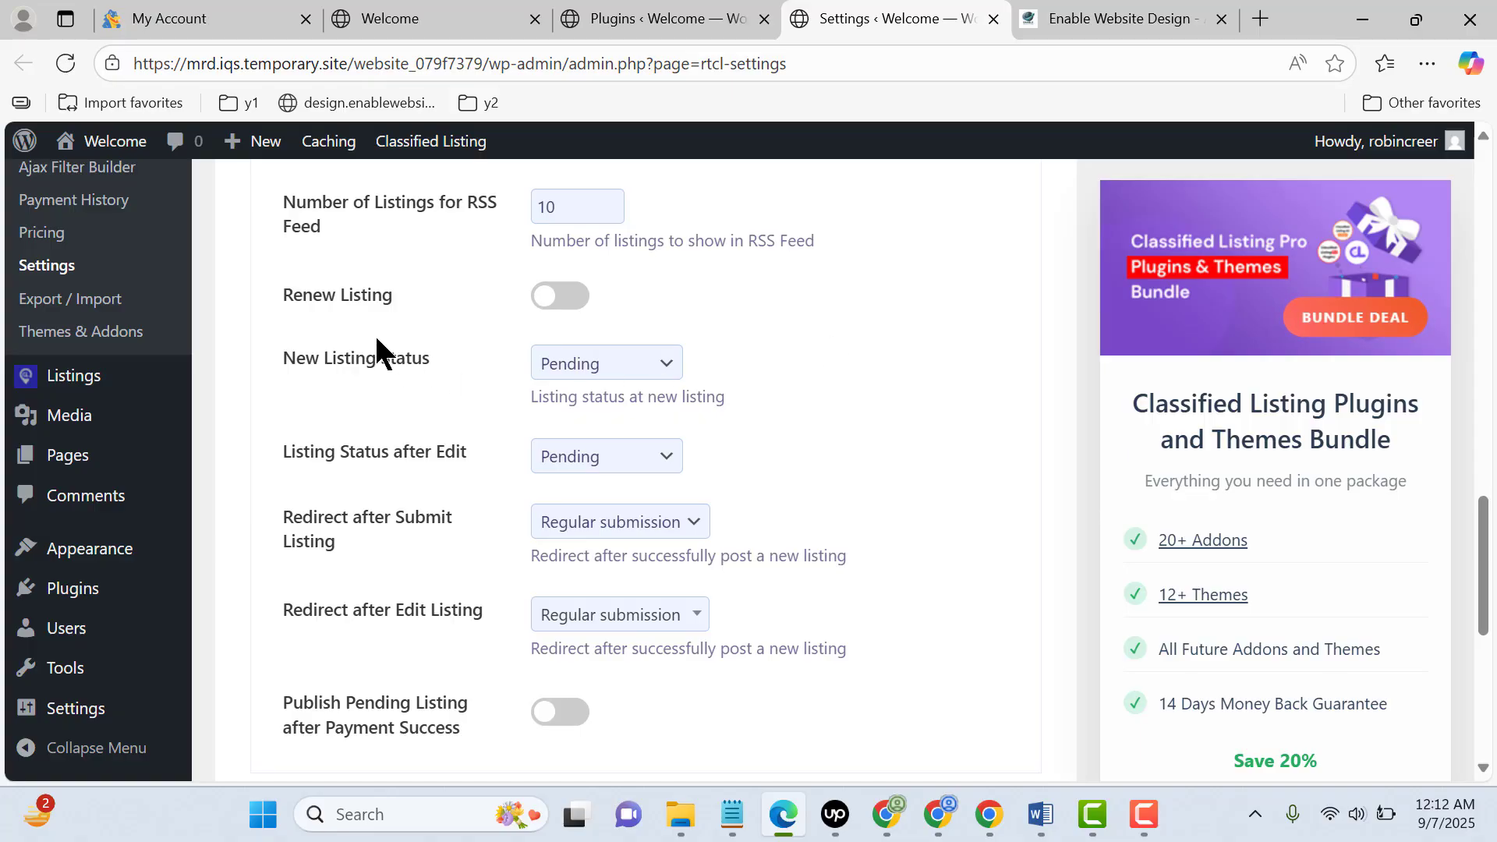
click(565, 366)
click(617, 431)
click(643, 457)
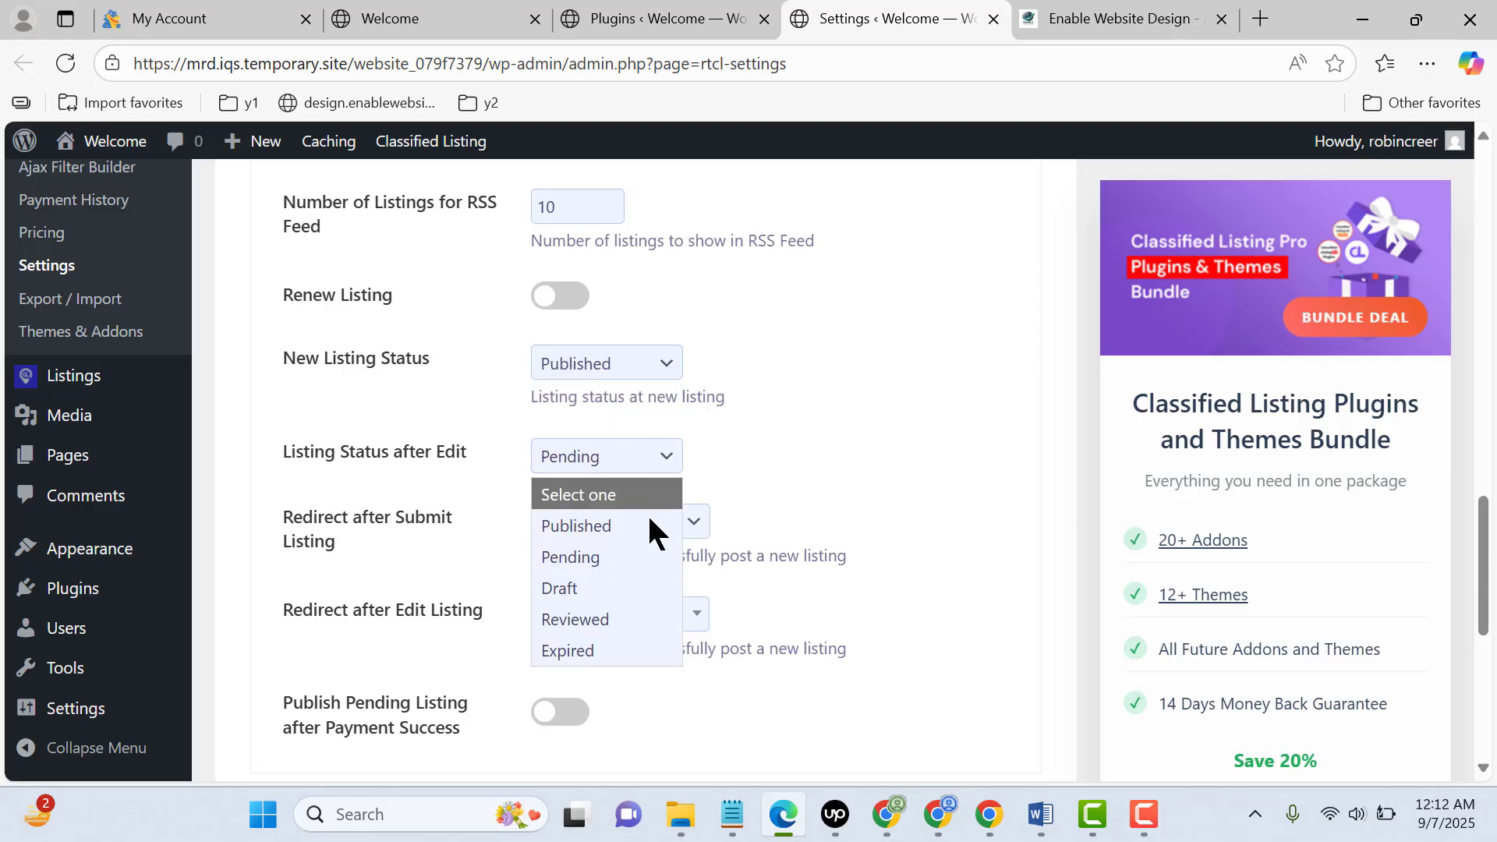
click(606, 526)
Set Redirect after Submit Listing to Account
click(655, 529)
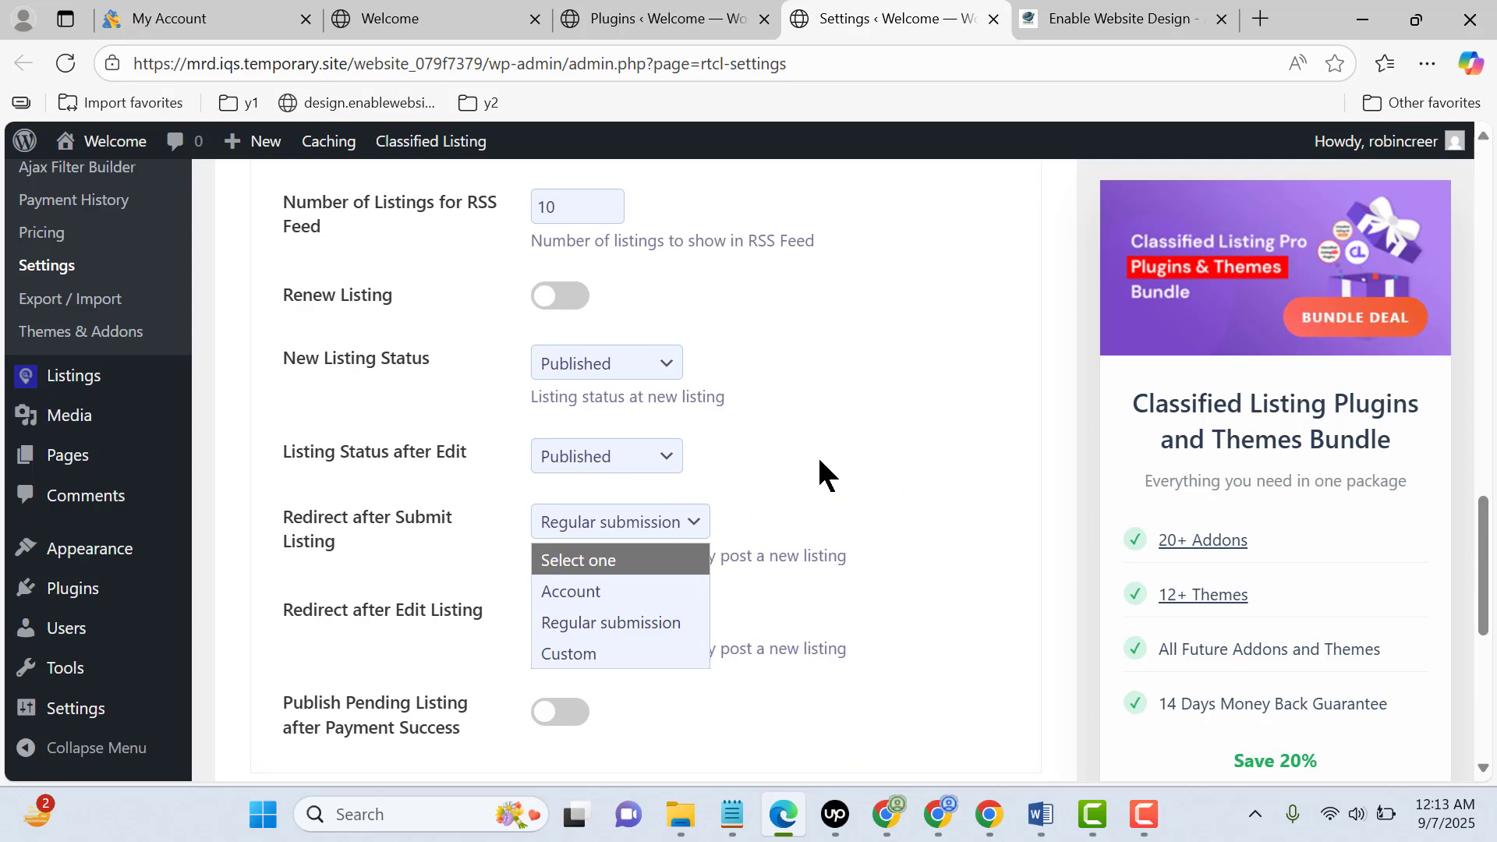
click(622, 594)
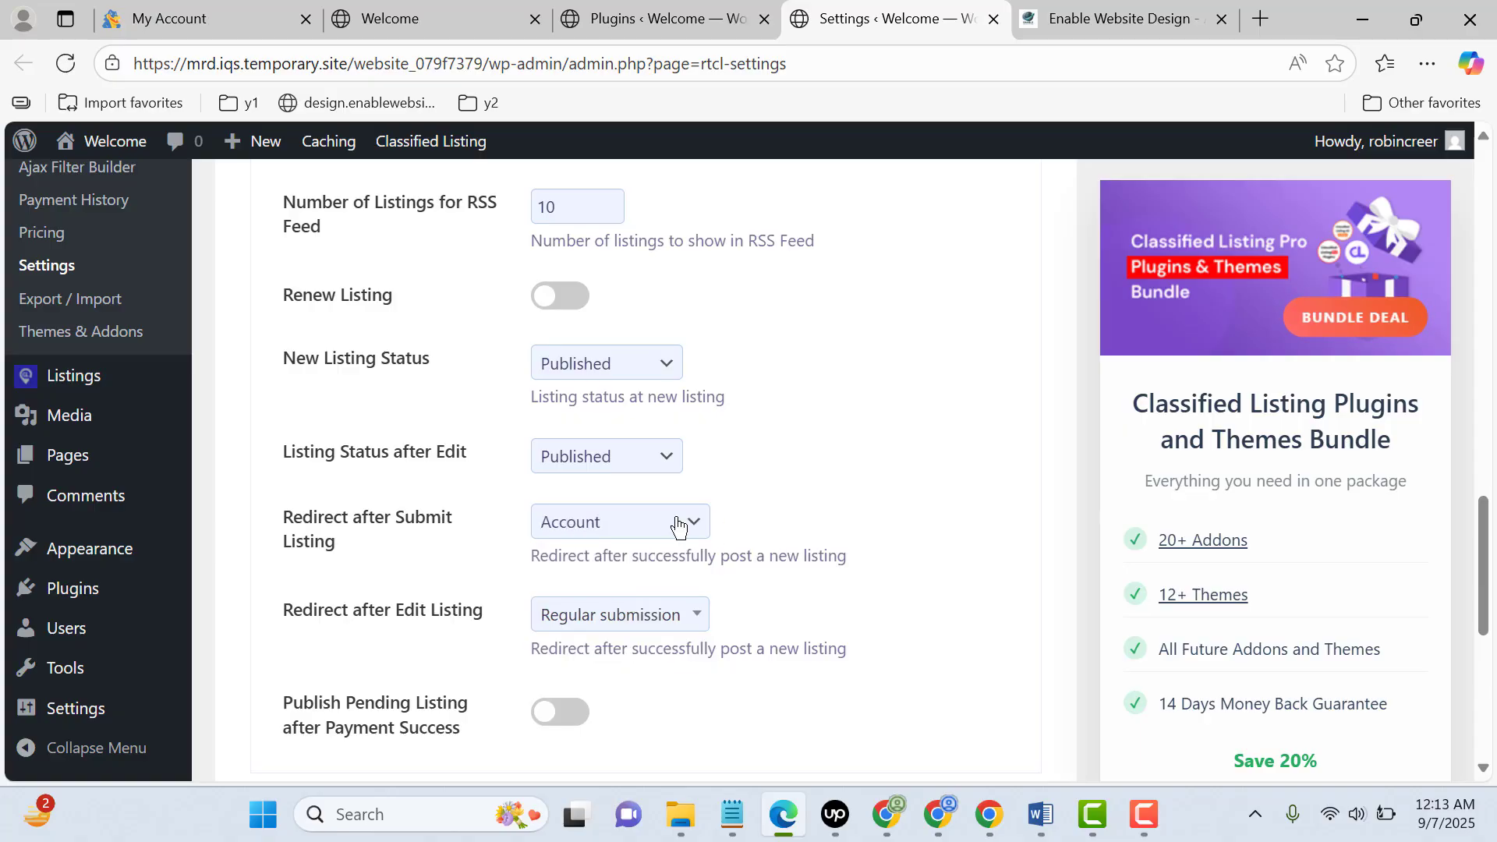
scroll(786, 507, down, 3)
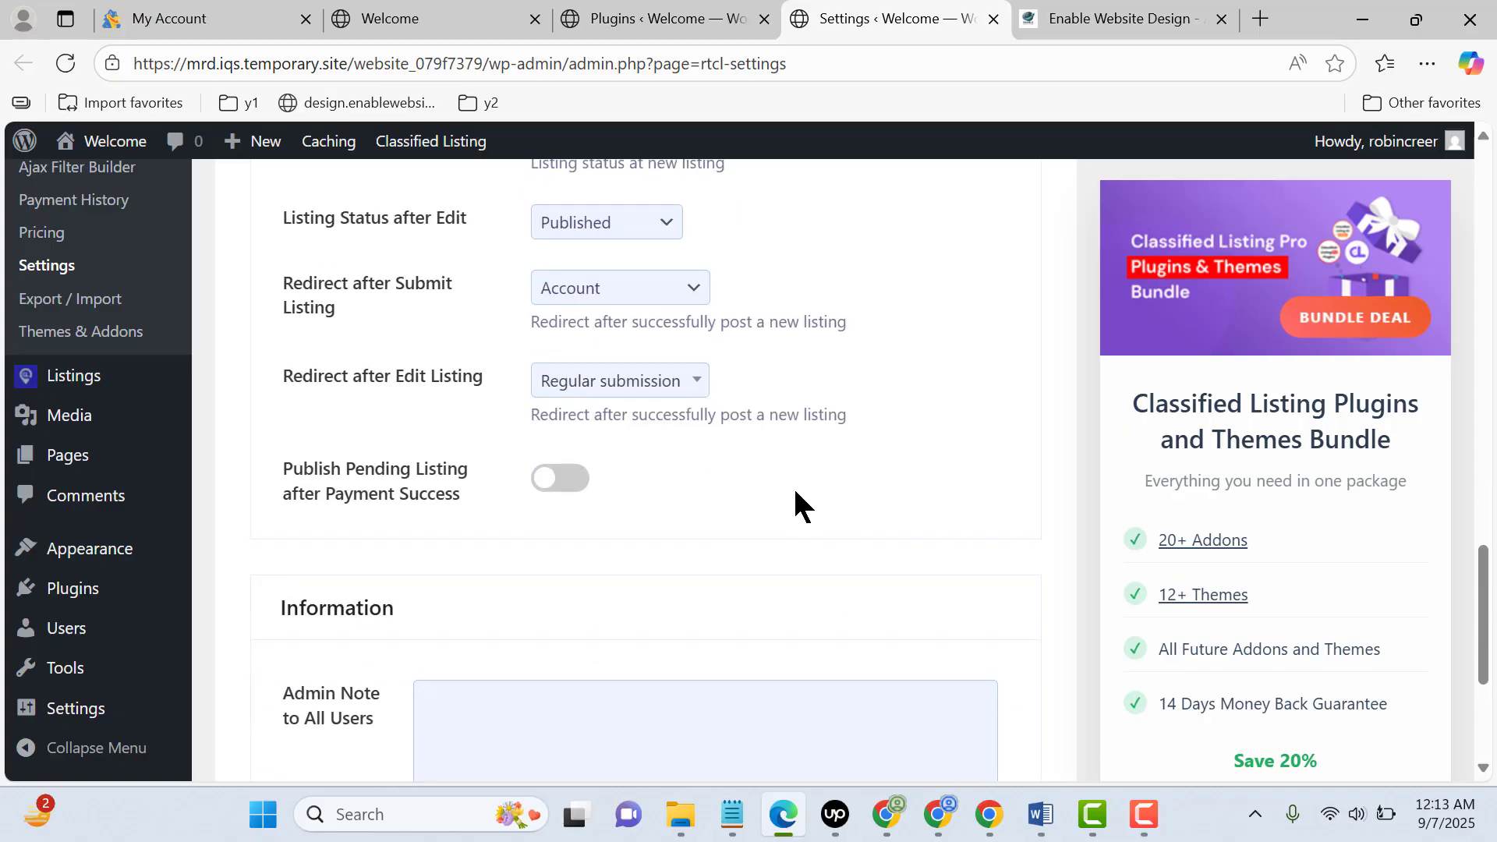
Choose the option for Redirect after Edit Listing and save the general listing settings
click(666, 396)
click(589, 511)
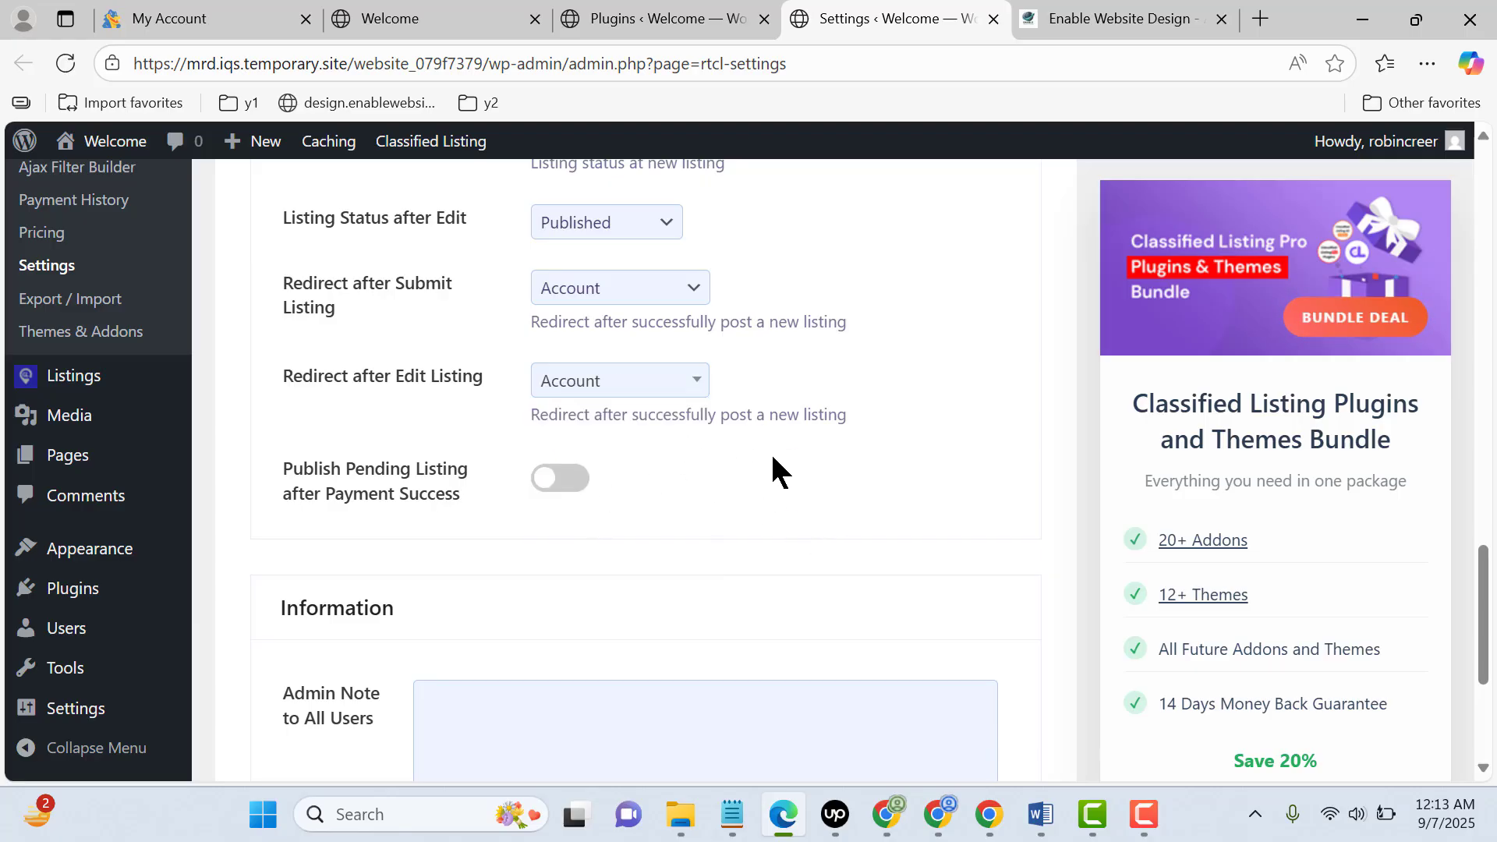
scroll(788, 453, down, 3)
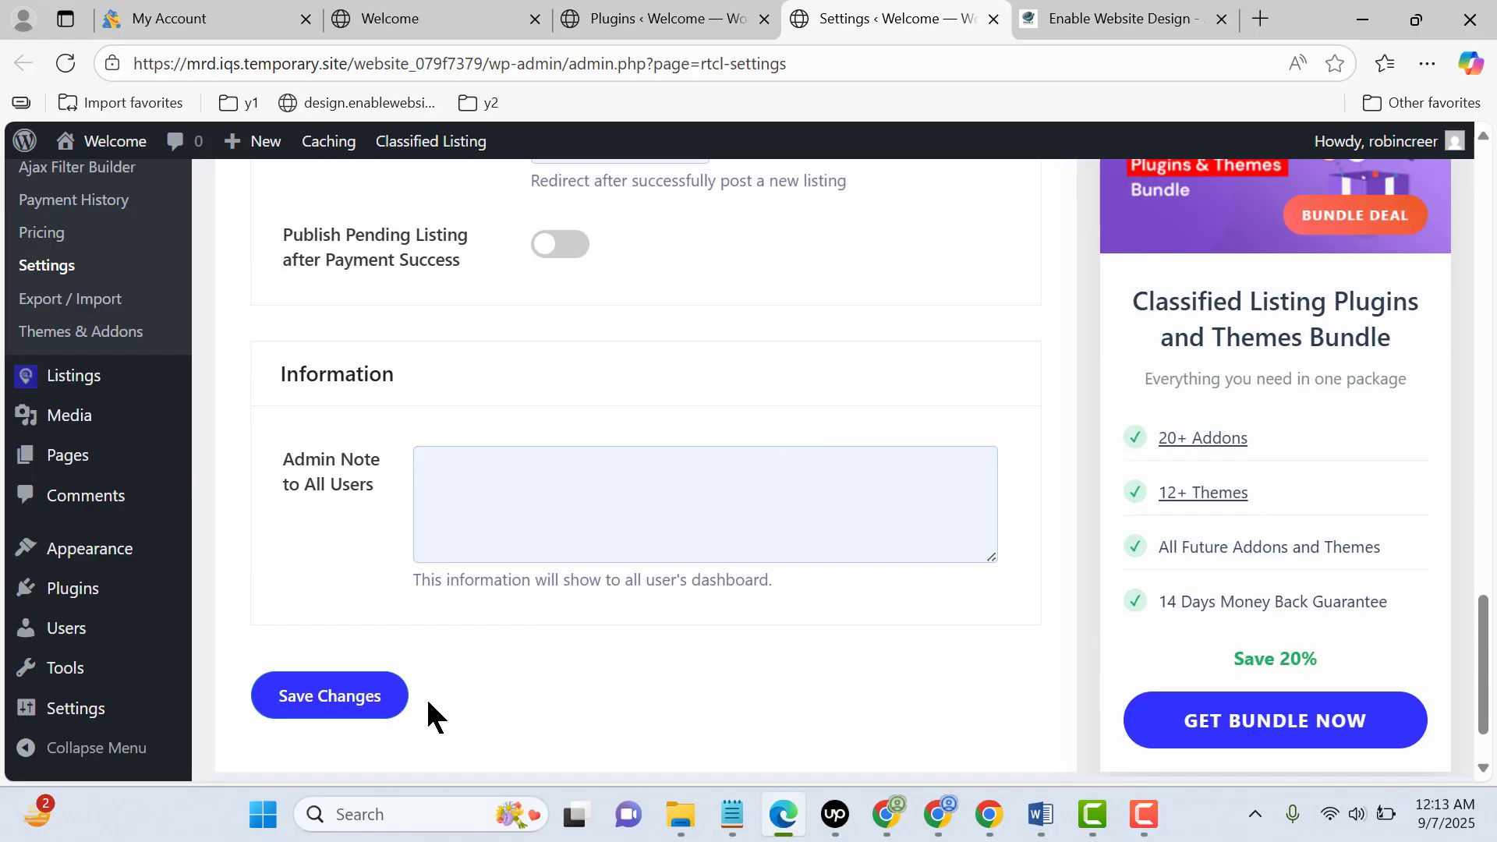
click(384, 689)
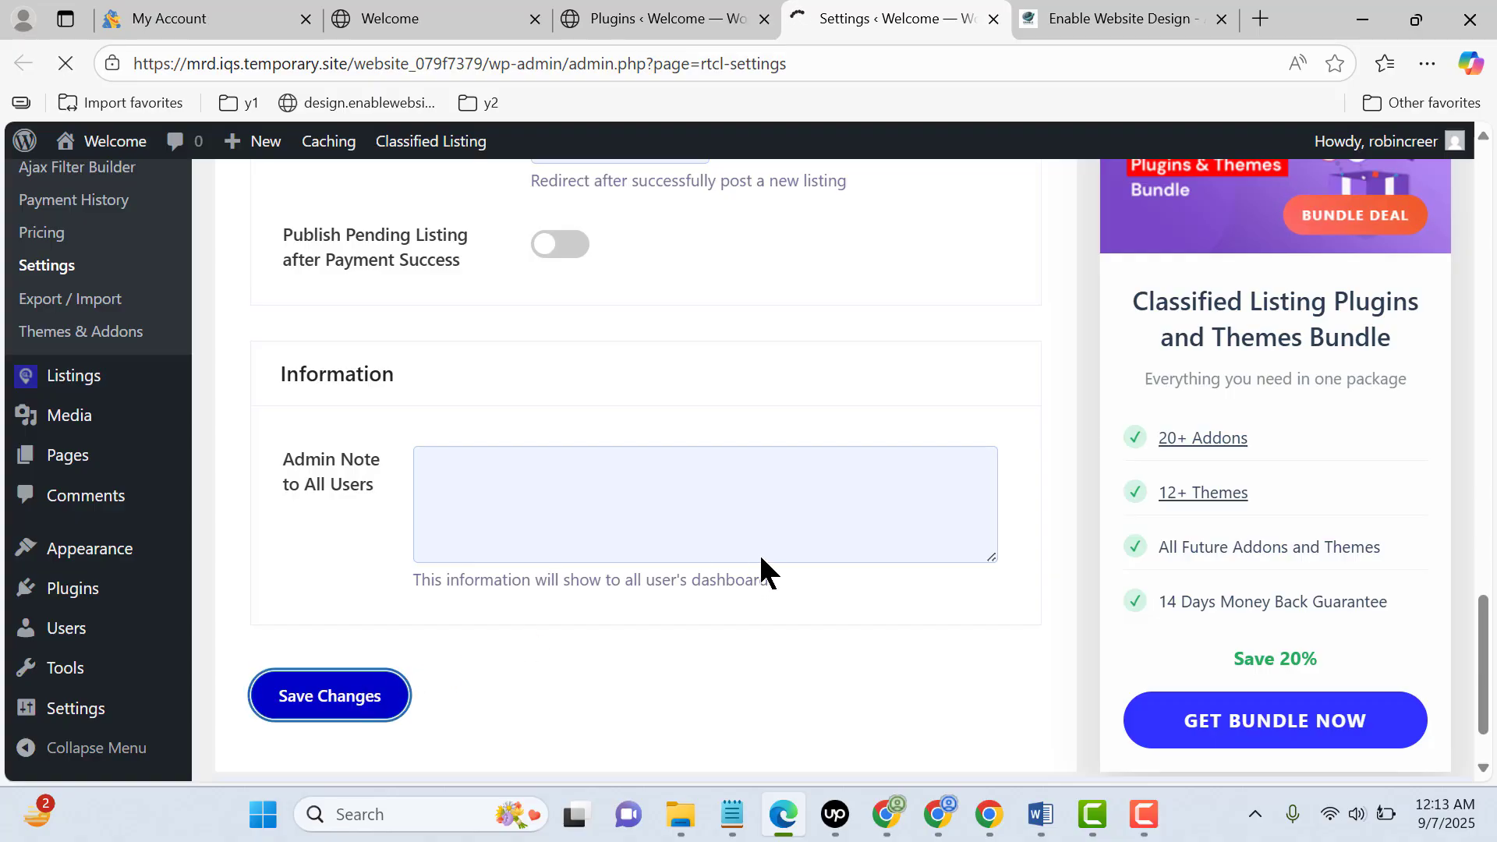
Open the All Listings Page settings and examine the choices for Default Listing View, keeping Grid view
scroll(679, 475, down, 4)
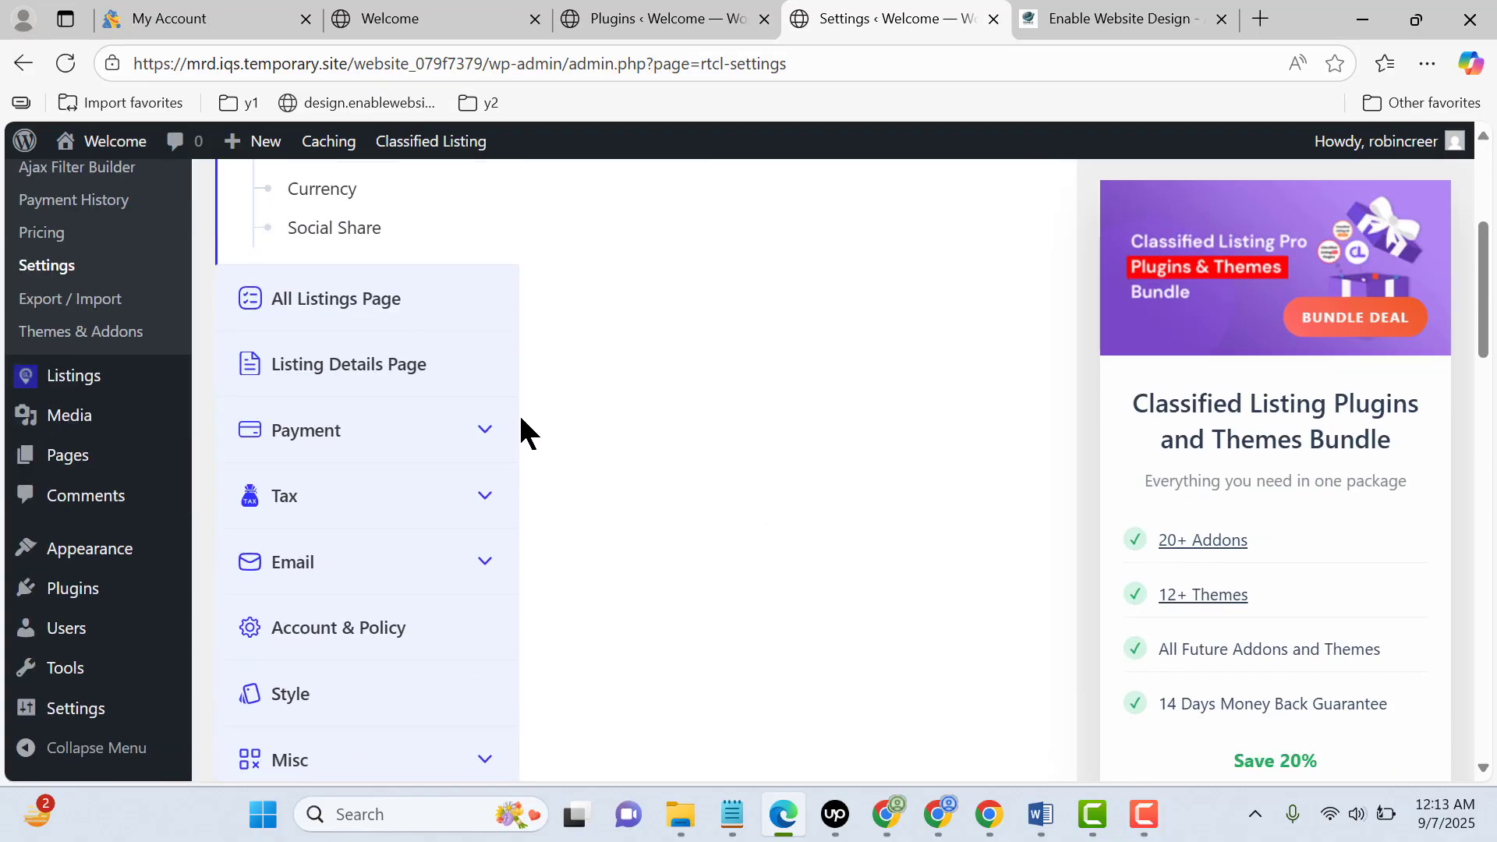
click(361, 304)
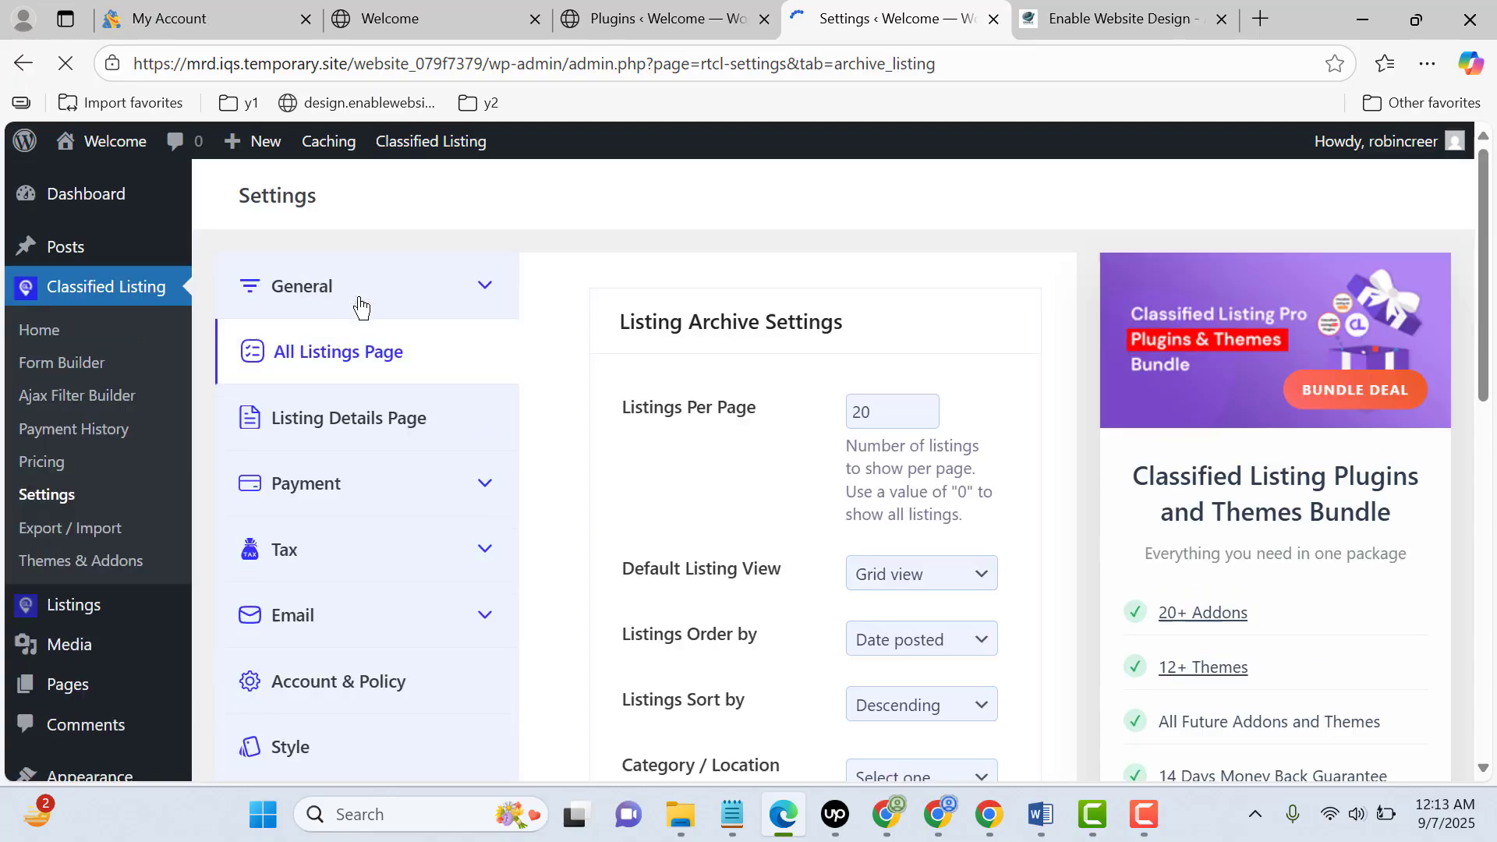
scroll(936, 399, down, 1)
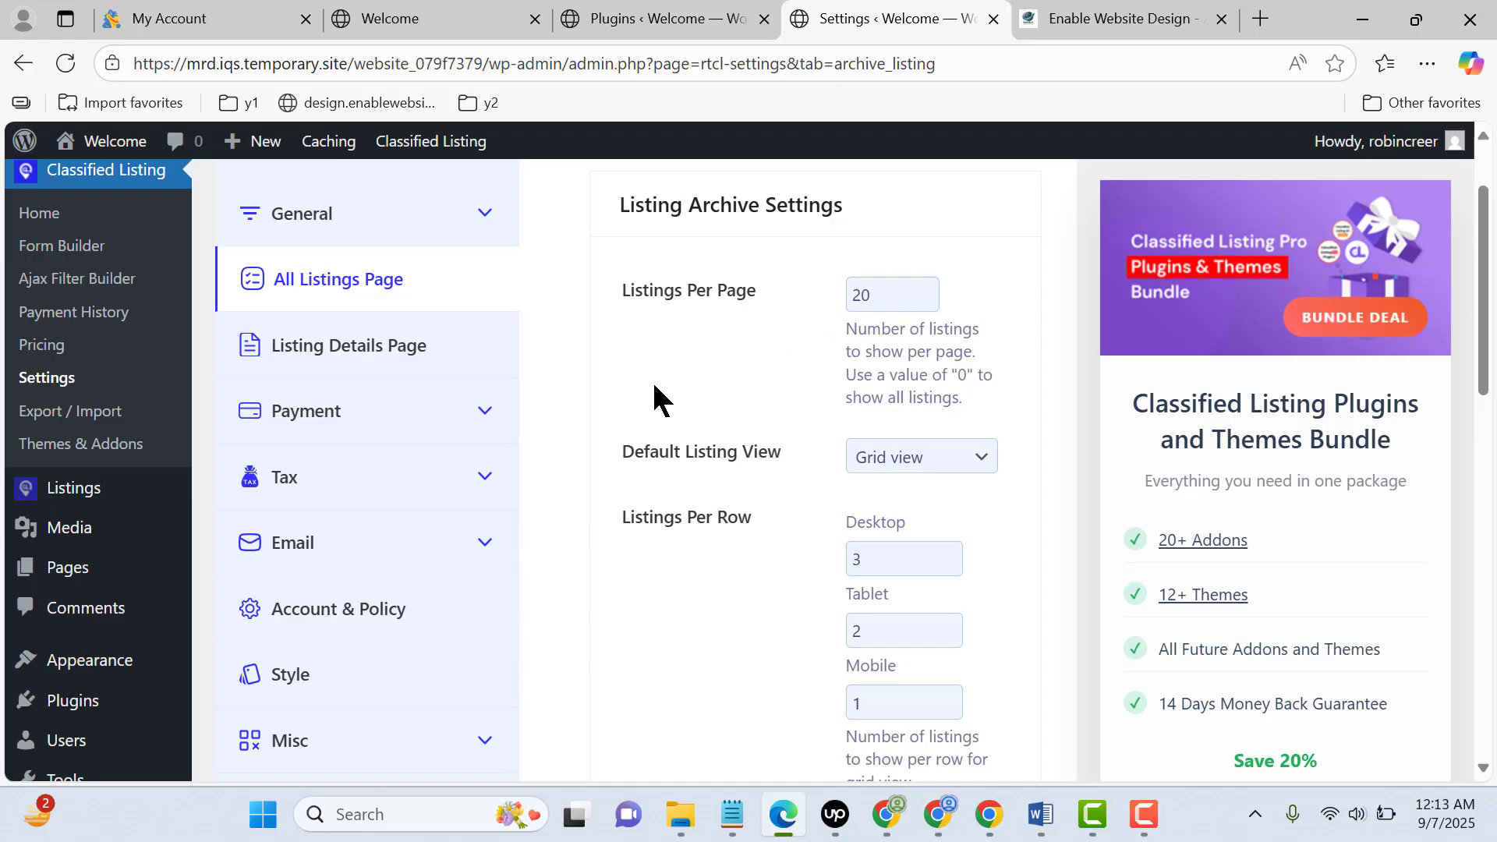
click(932, 474)
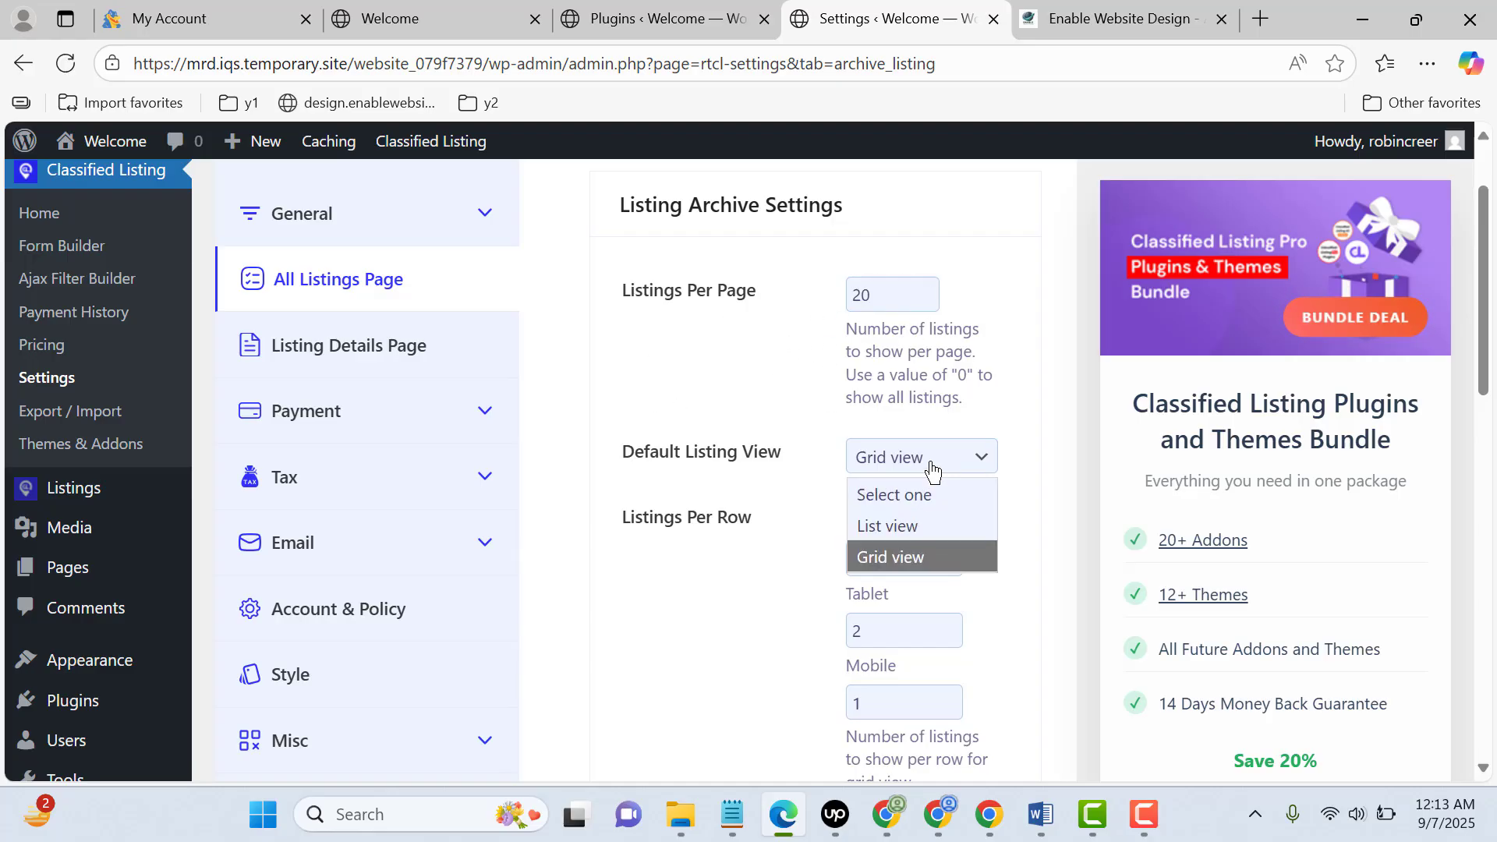
click(938, 468)
click(938, 468)
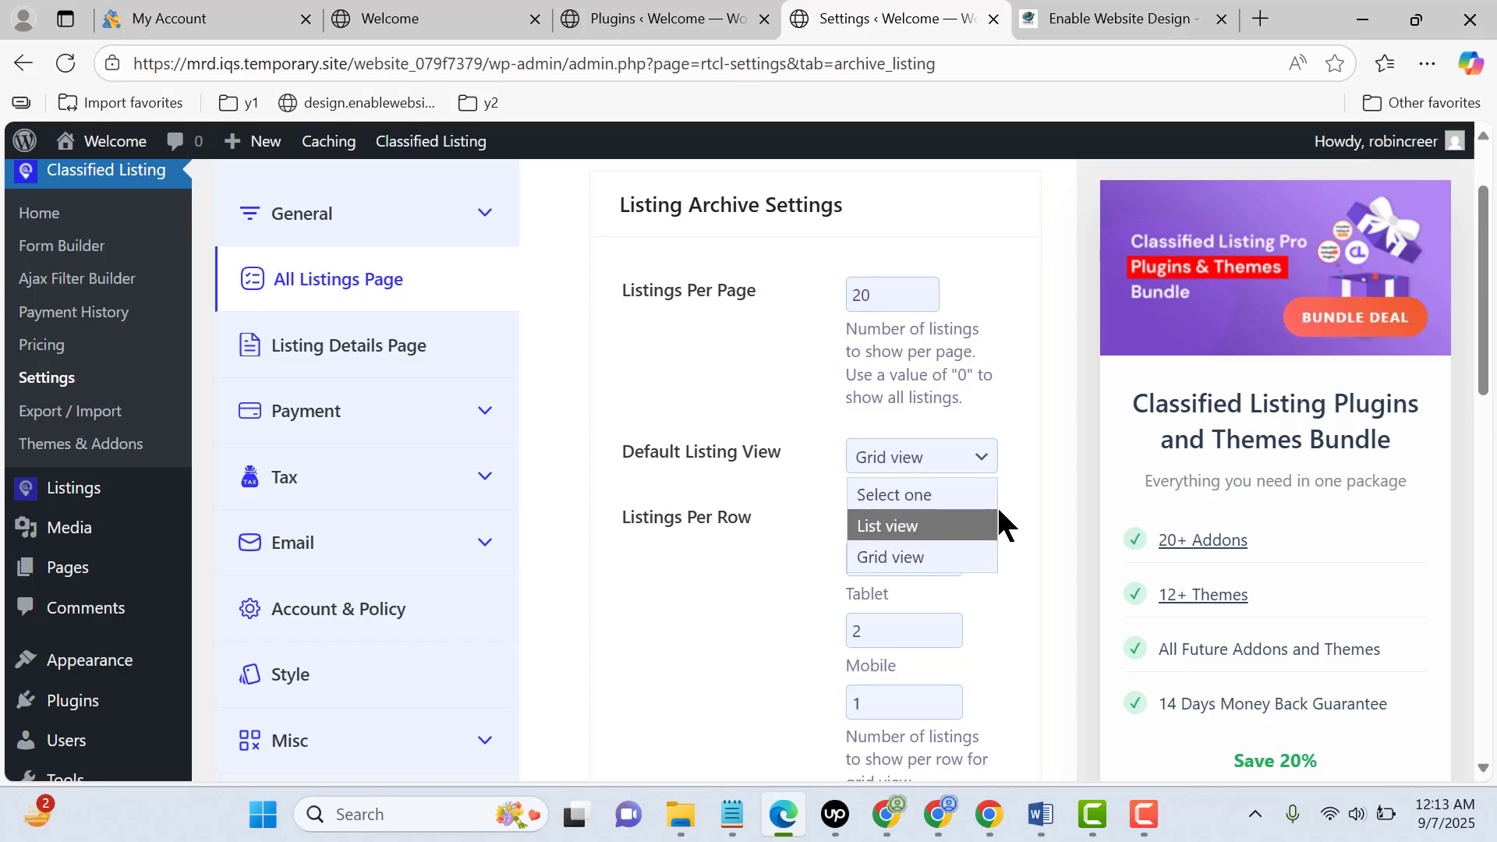
click(797, 462)
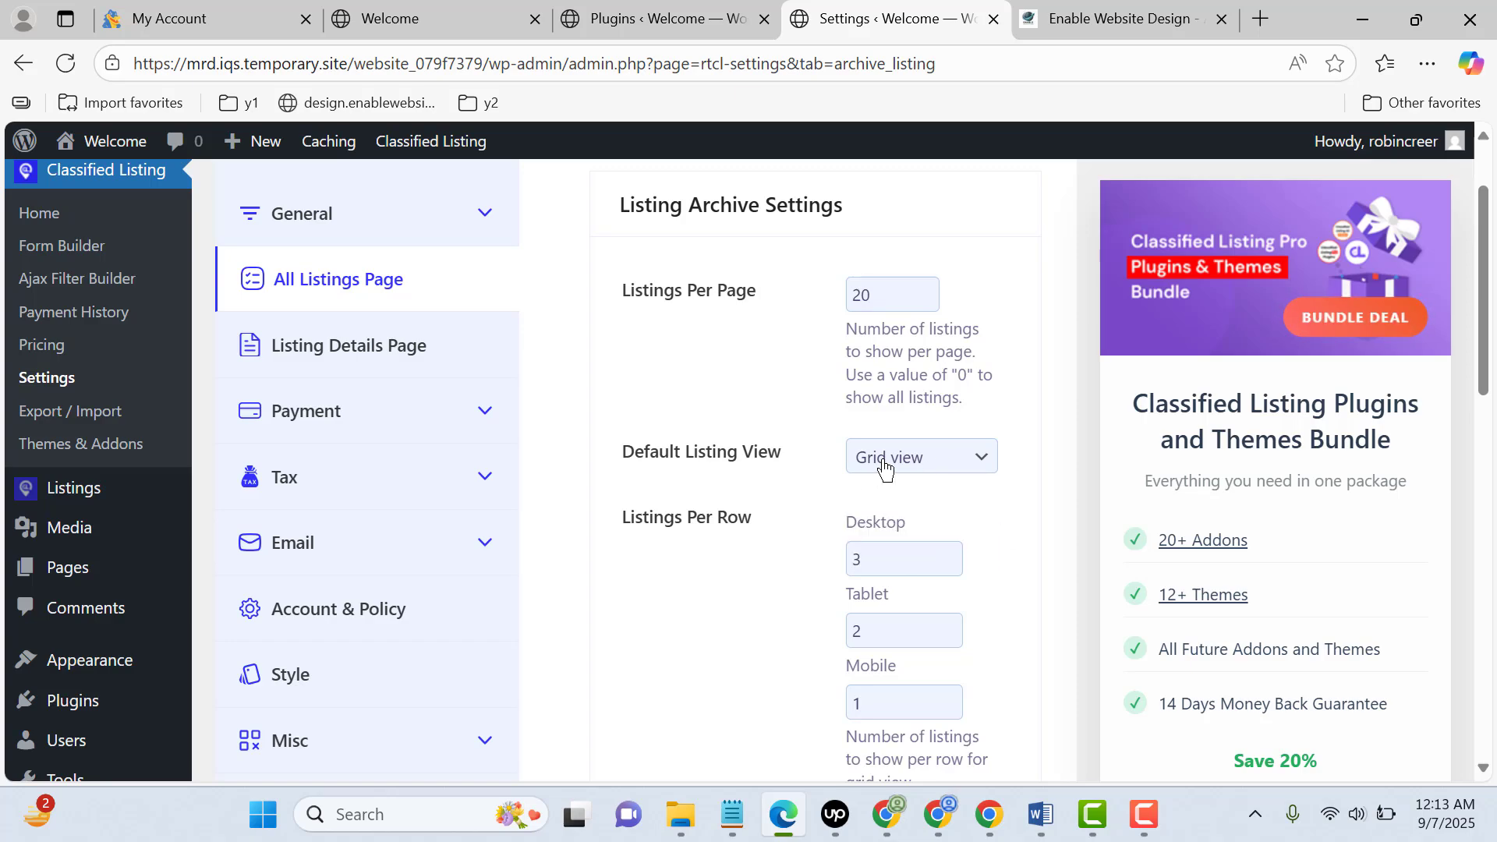
Examine the listings-per-row, ordering, sorting and Show in Listing options of the listing archive settings
scroll(886, 467, down, 2)
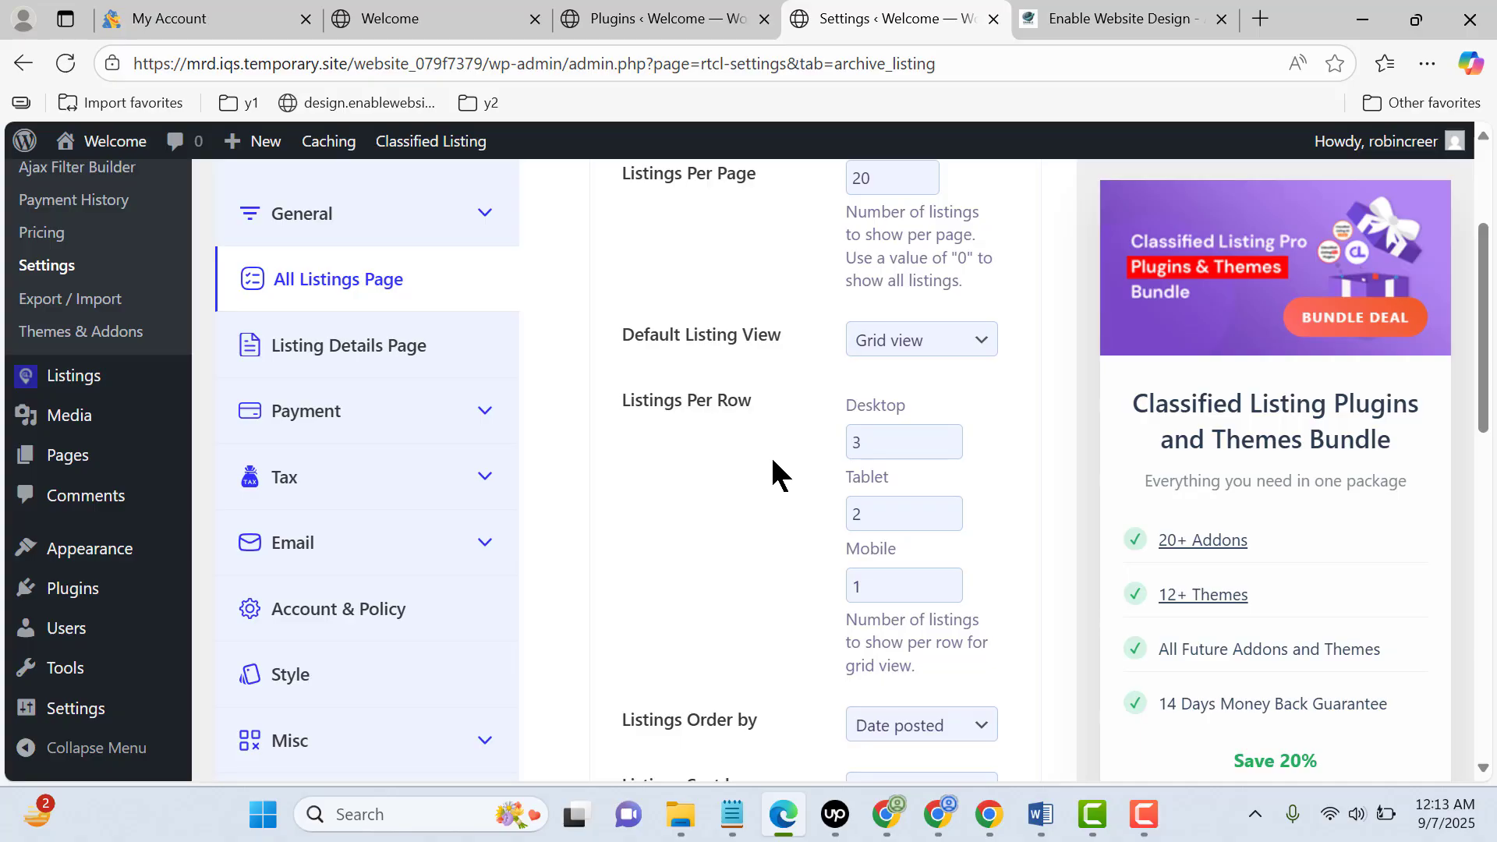
scroll(770, 455, down, 2)
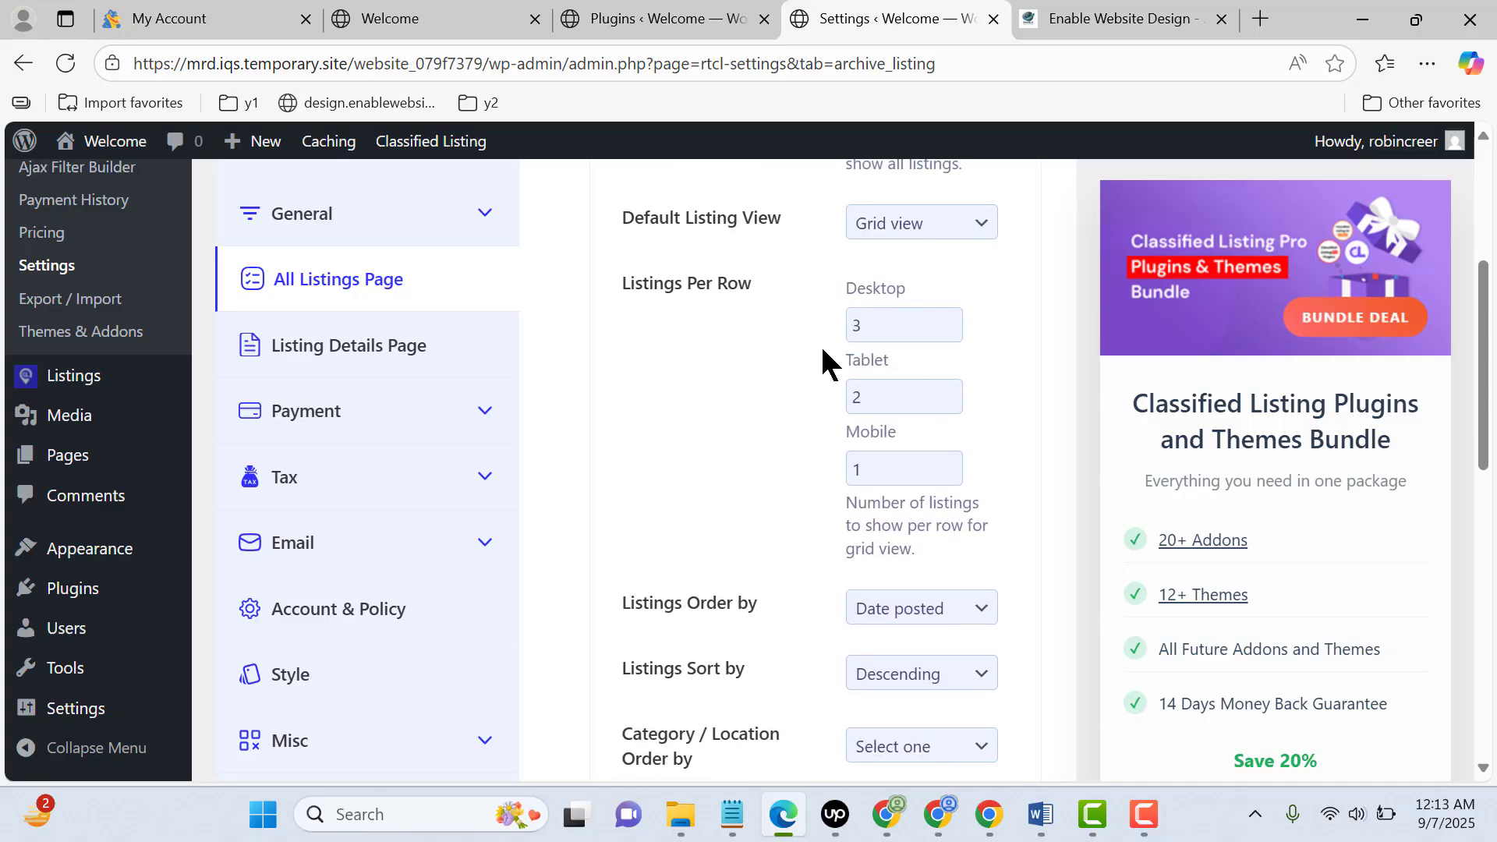
scroll(886, 452, down, 4)
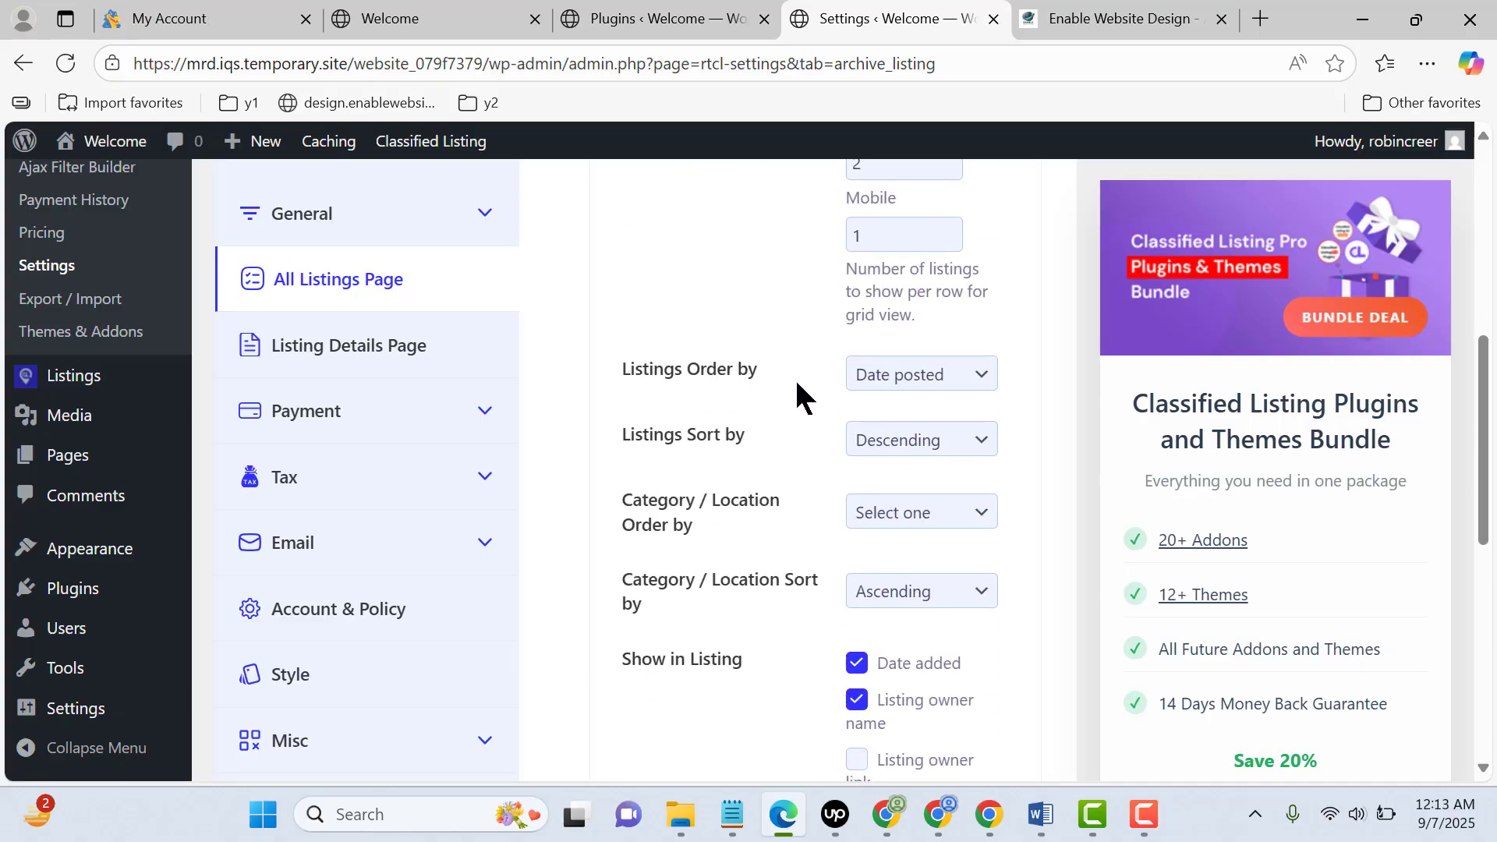
click(935, 378)
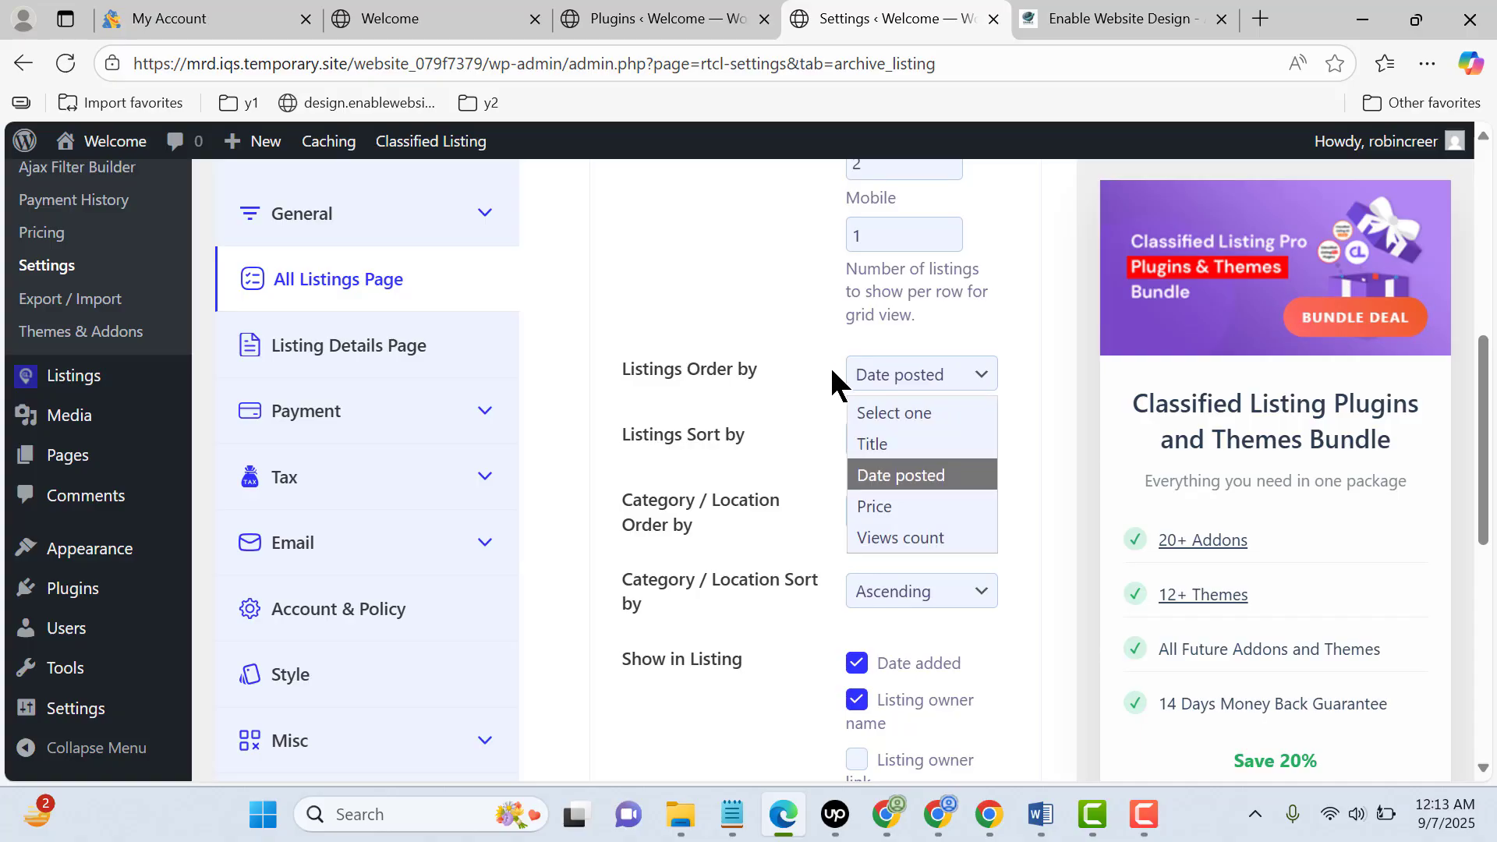
click(891, 373)
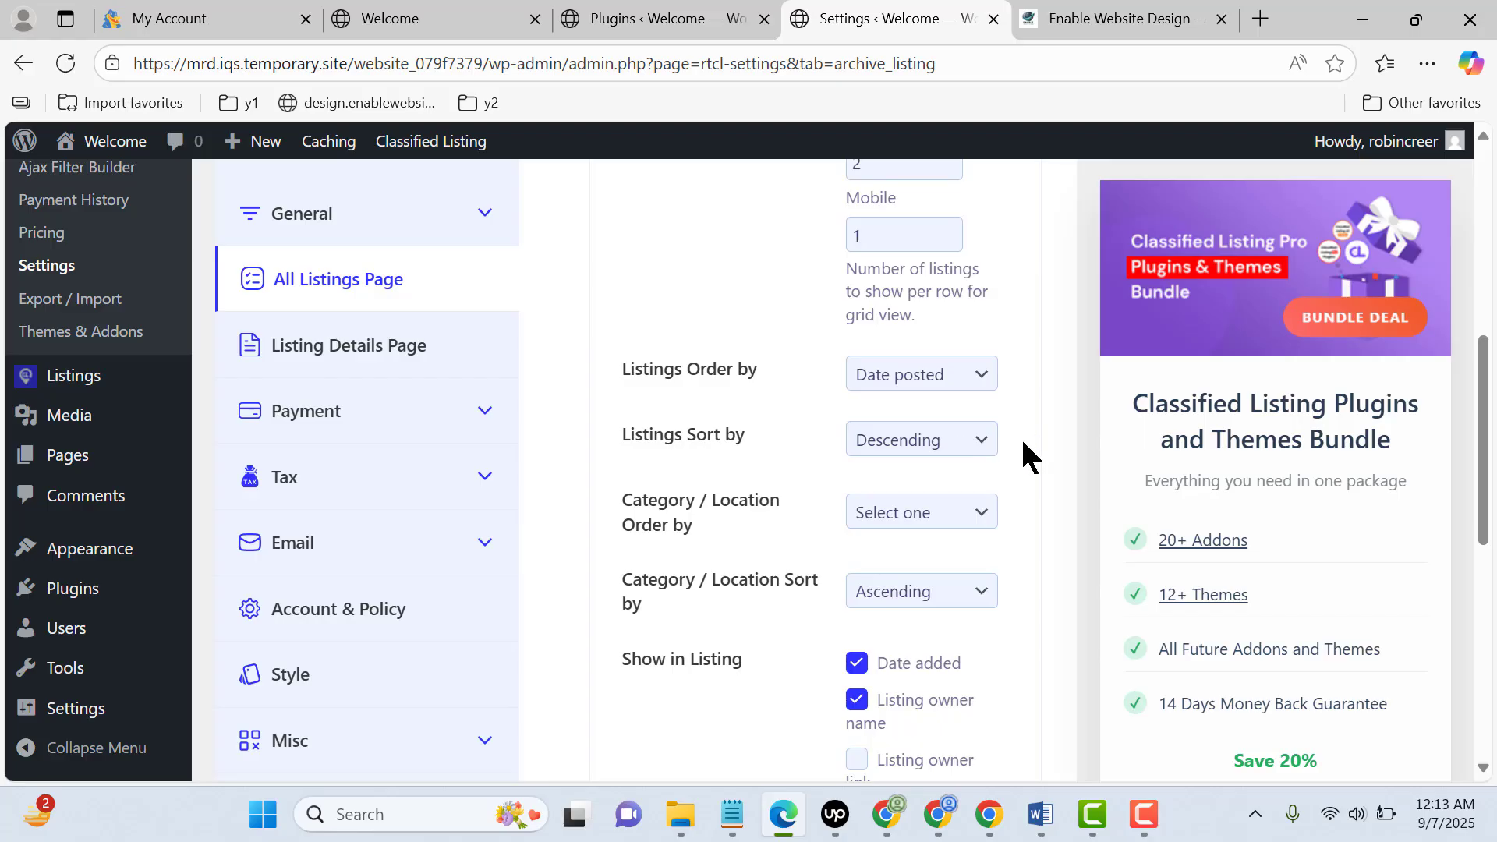
scroll(946, 552, down, 3)
scroll(992, 384, down, 3)
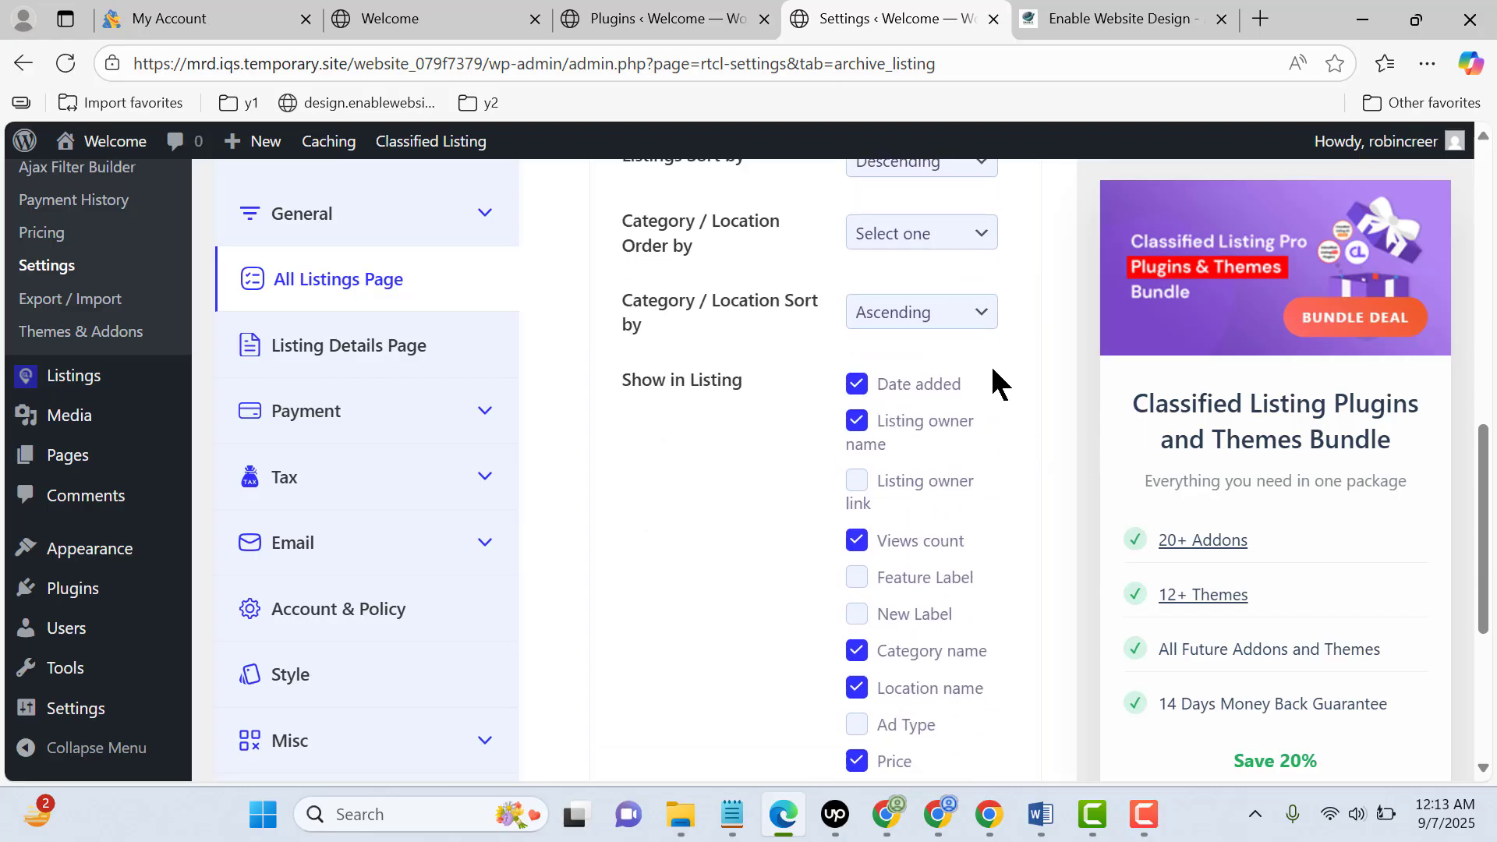
scroll(993, 384, up, 3)
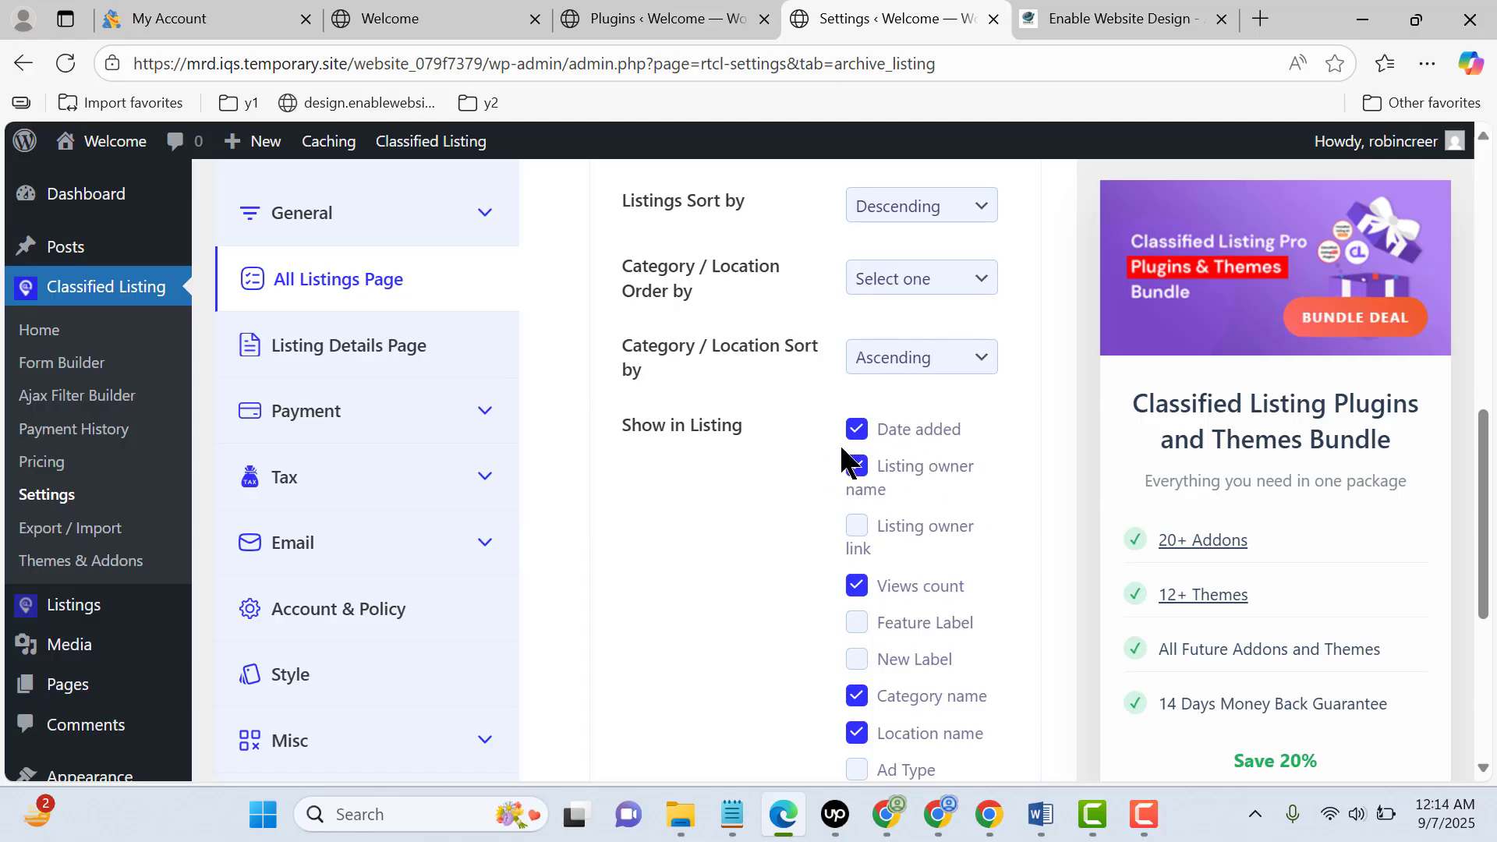
Exclude Category name from the Show in Listing options and save the listing archive settings
scroll(871, 556, down, 2)
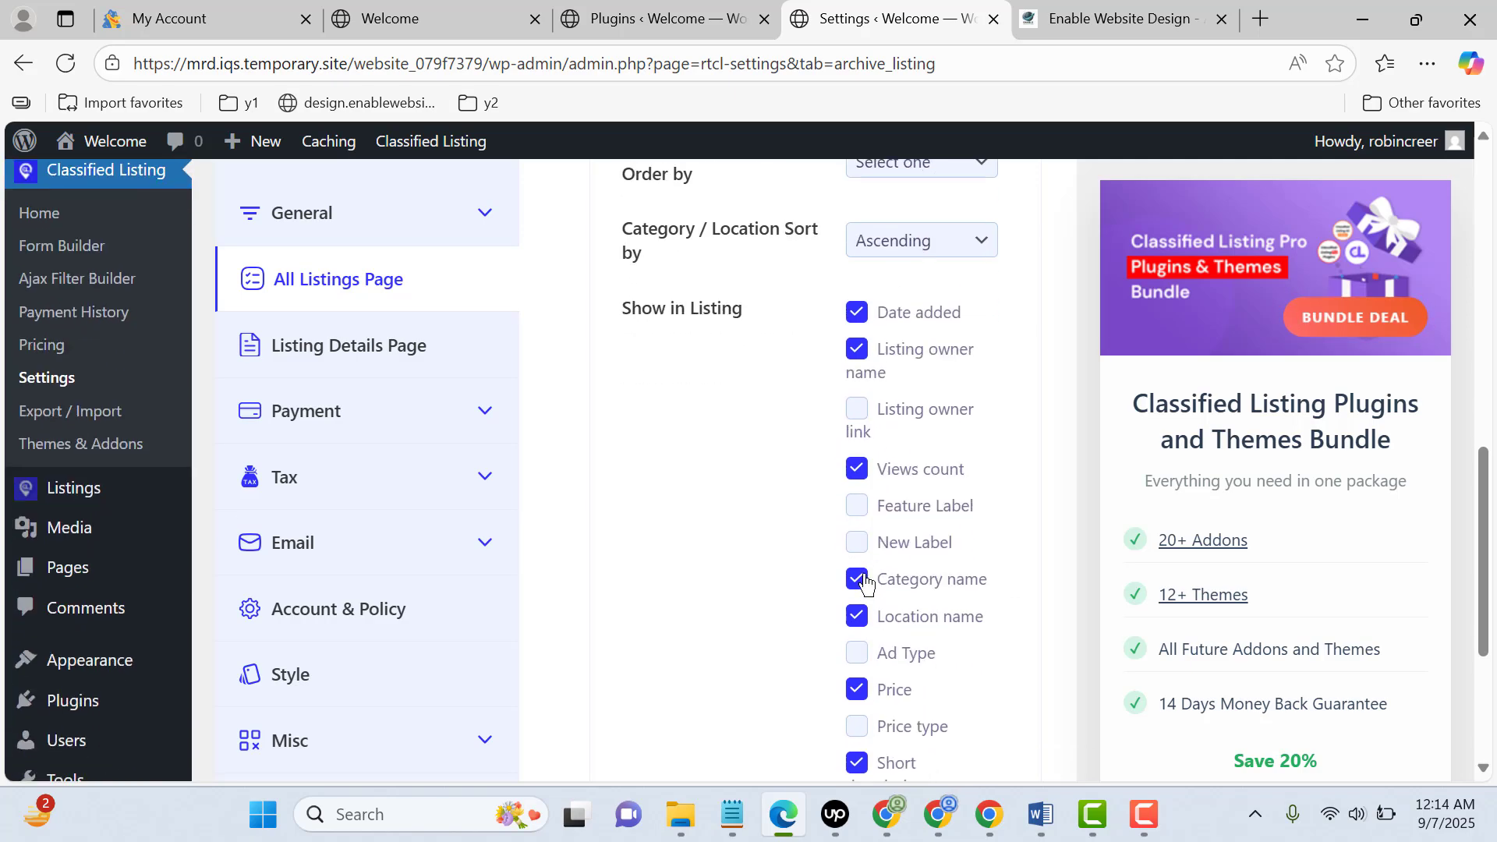
click(858, 580)
scroll(874, 540, down, 4)
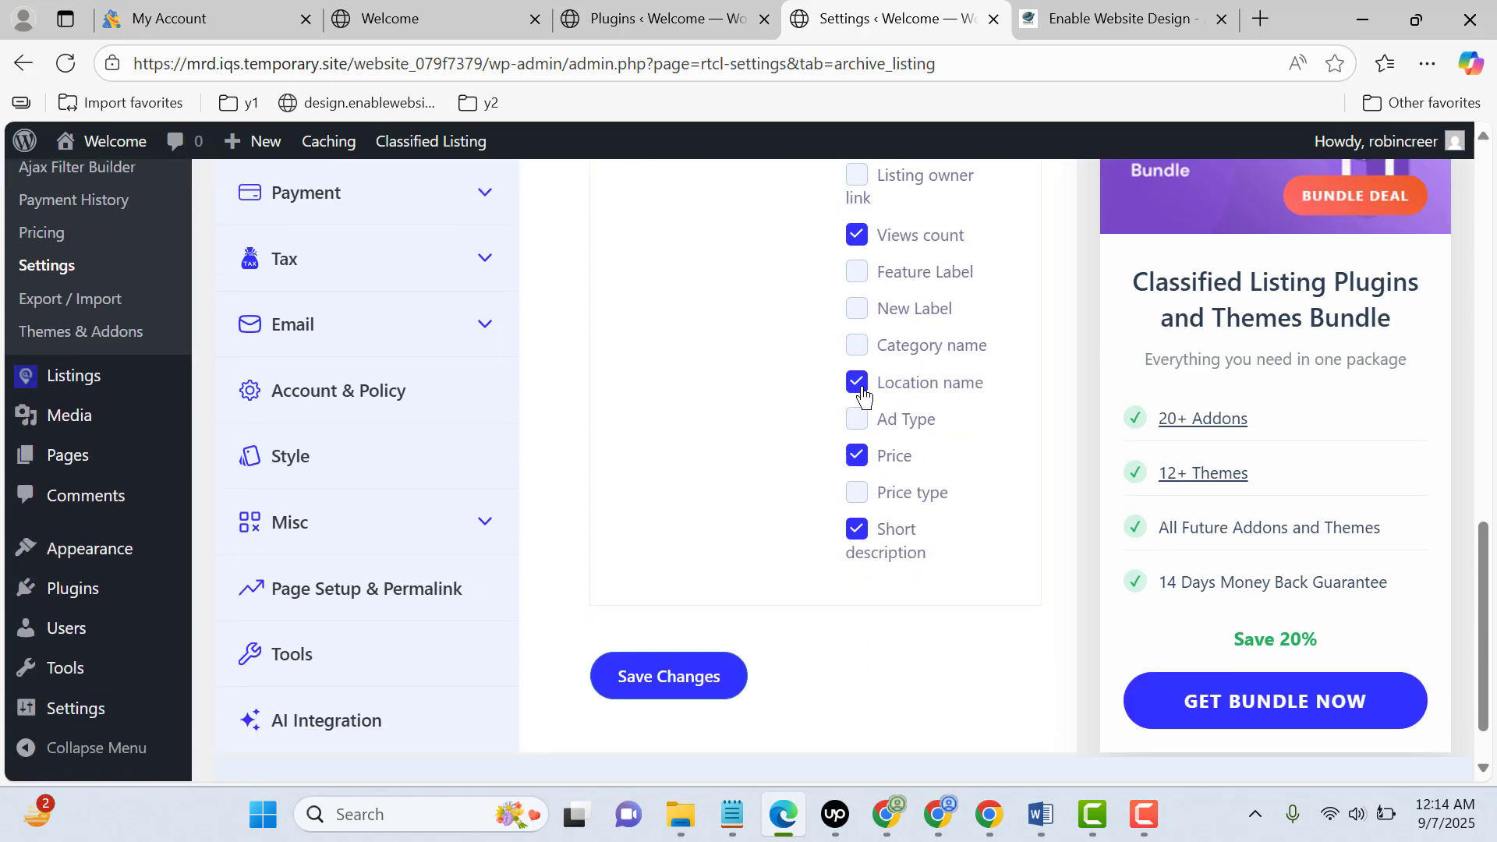
click(672, 679)
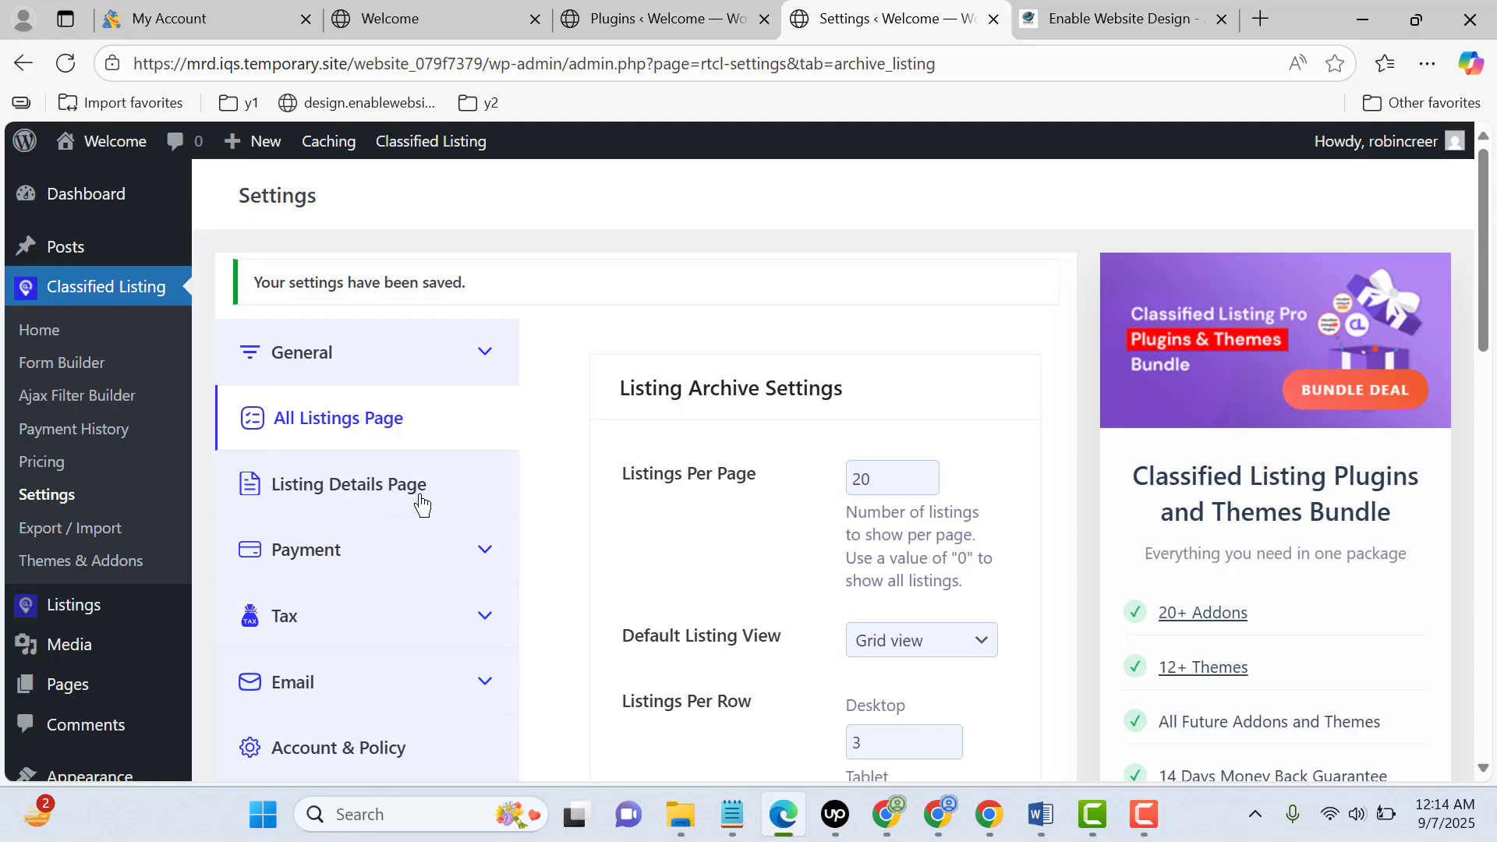
Open the PayPal payment settings and examine the enable, title, description and PayPal email fields
scroll(427, 503, down, 1)
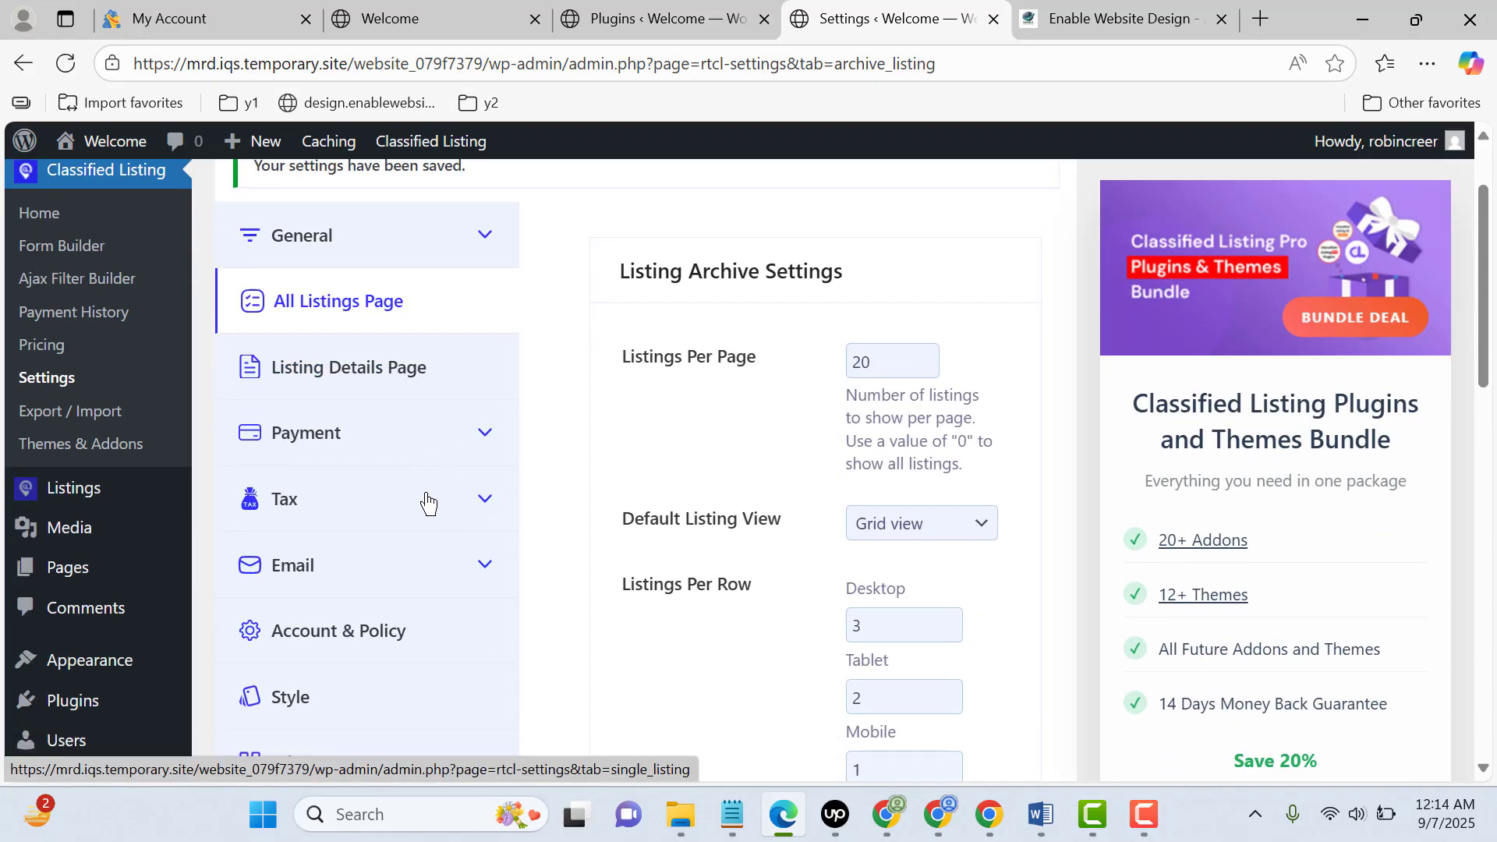
click(390, 444)
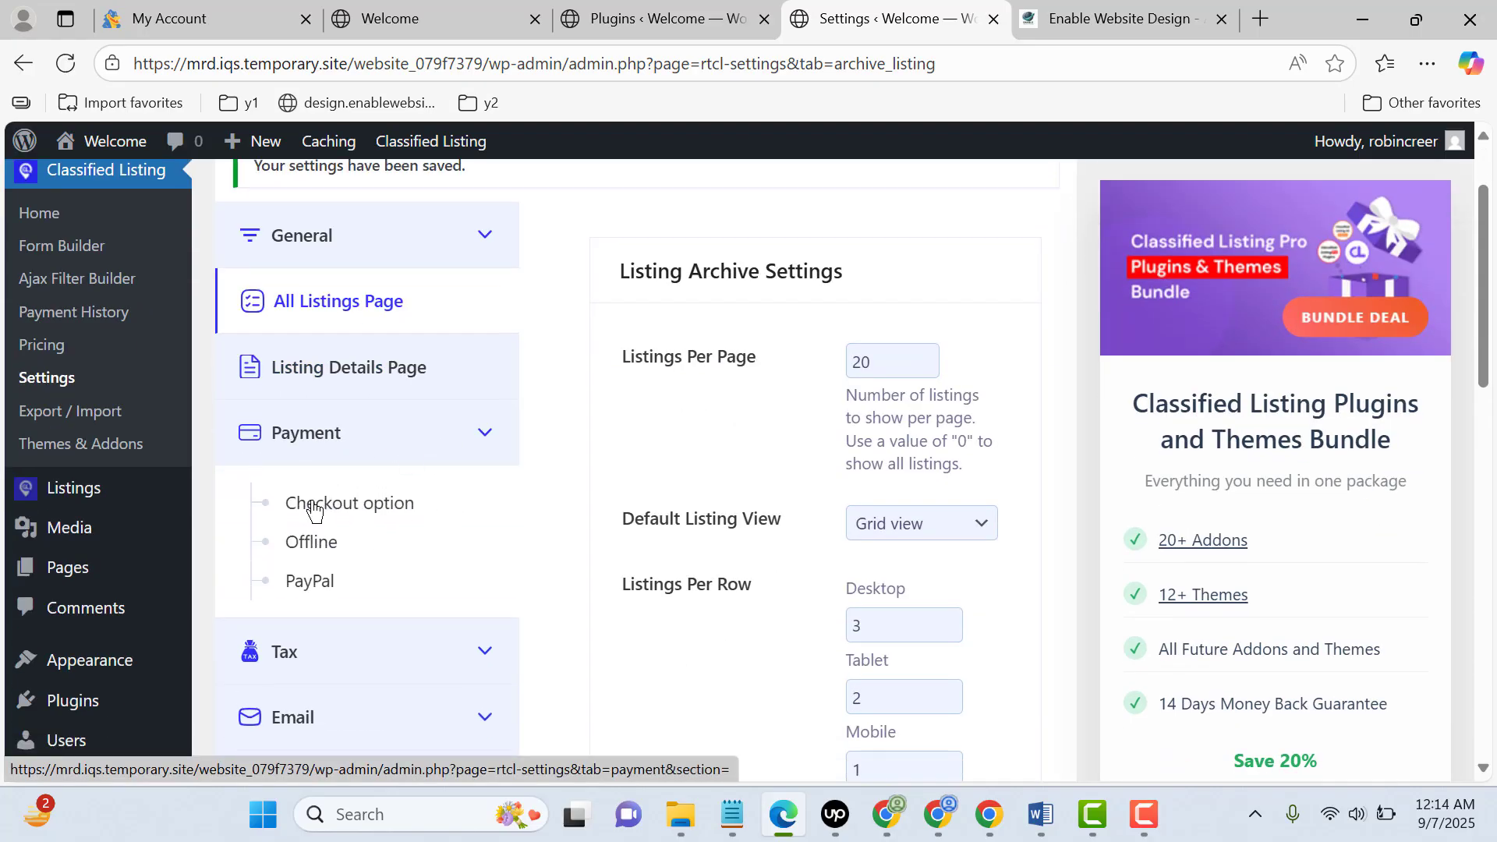
click(307, 597)
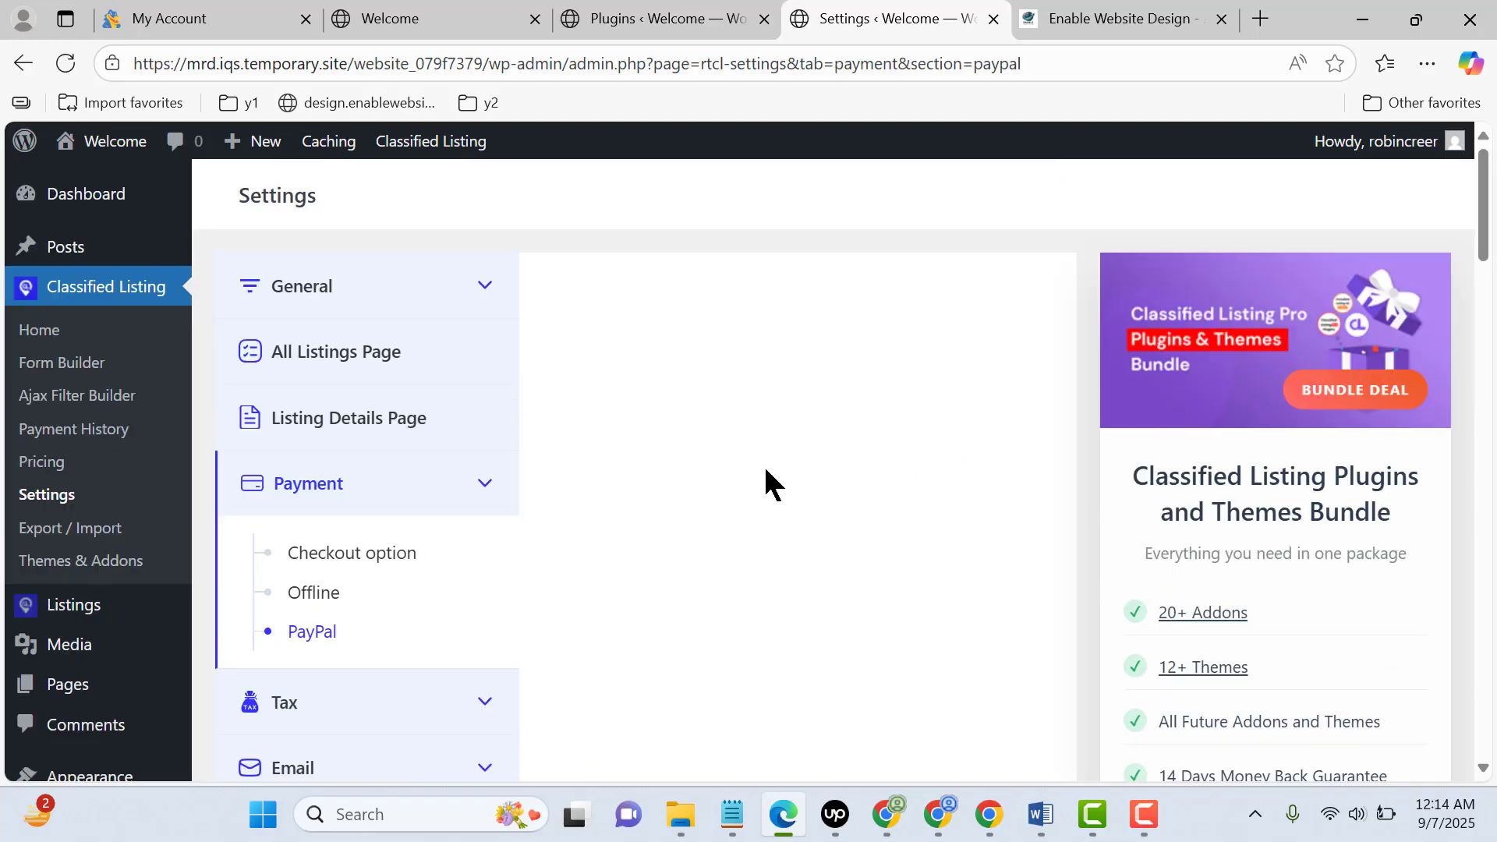
scroll(906, 385, down, 5)
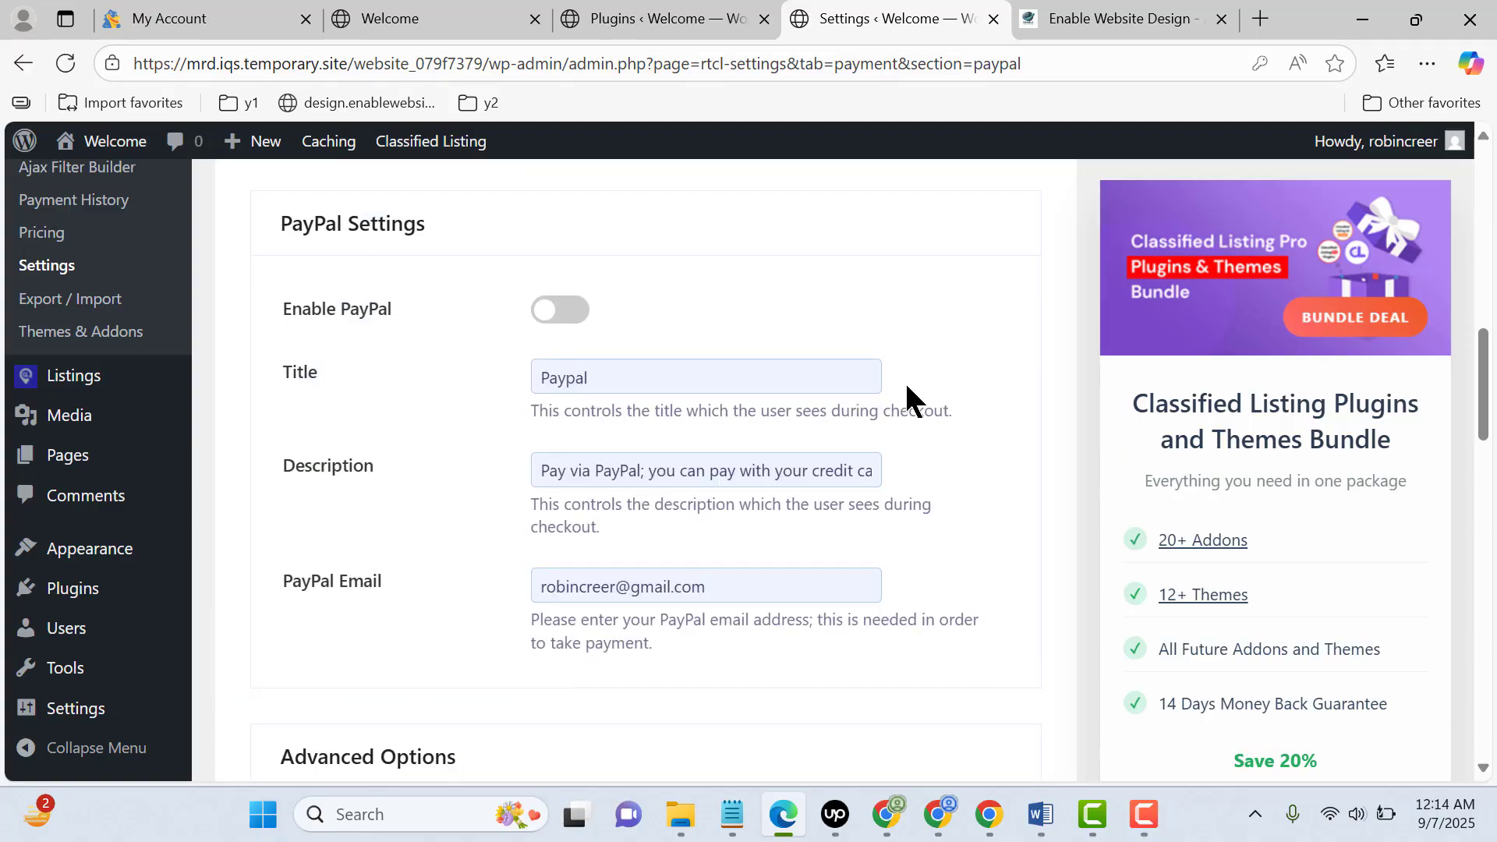
scroll(753, 344, down, 2)
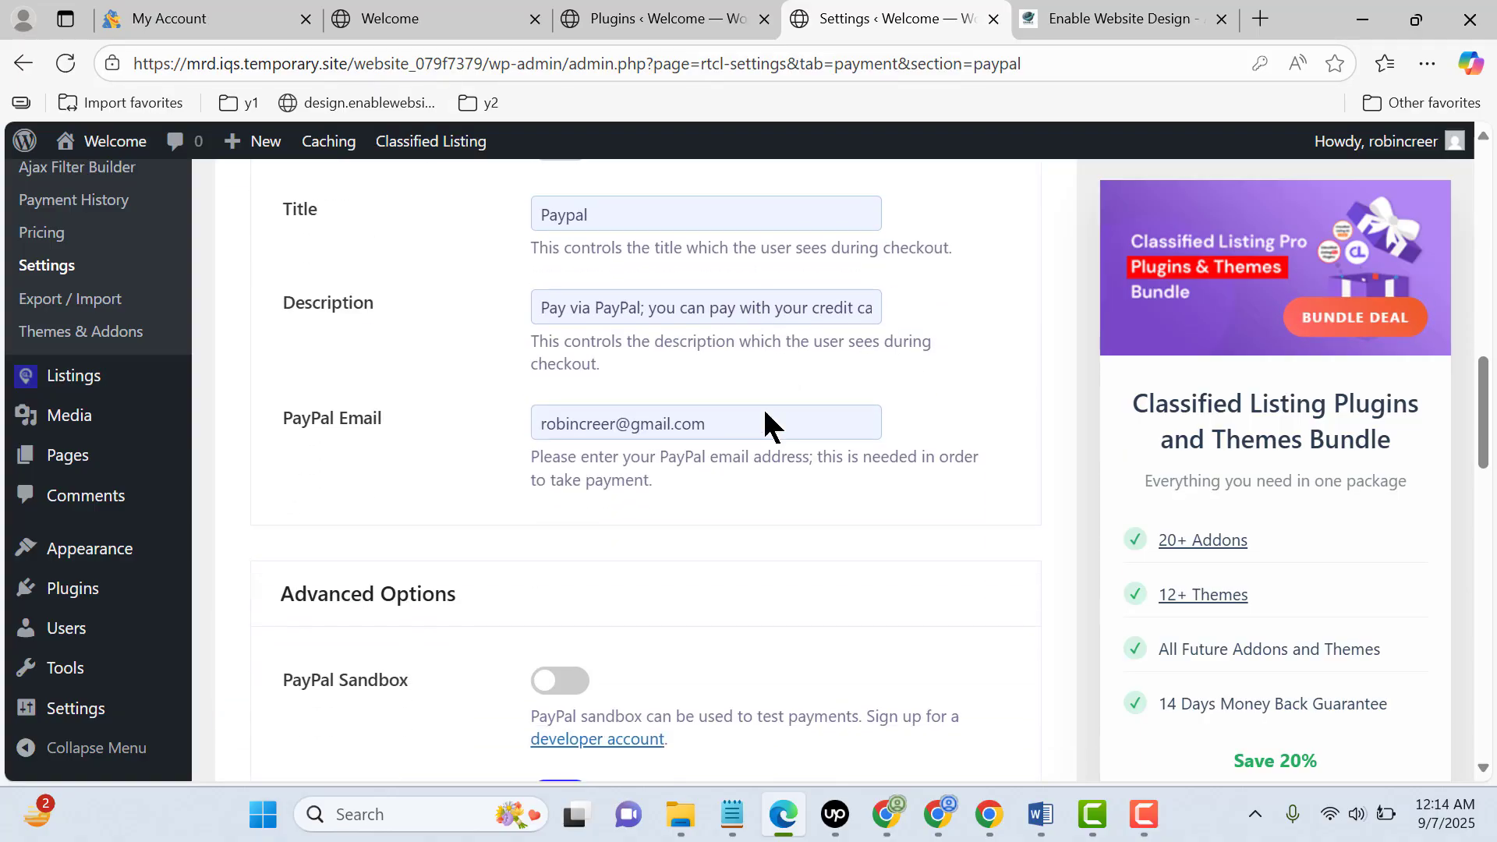
drag(759, 348, 538, 388)
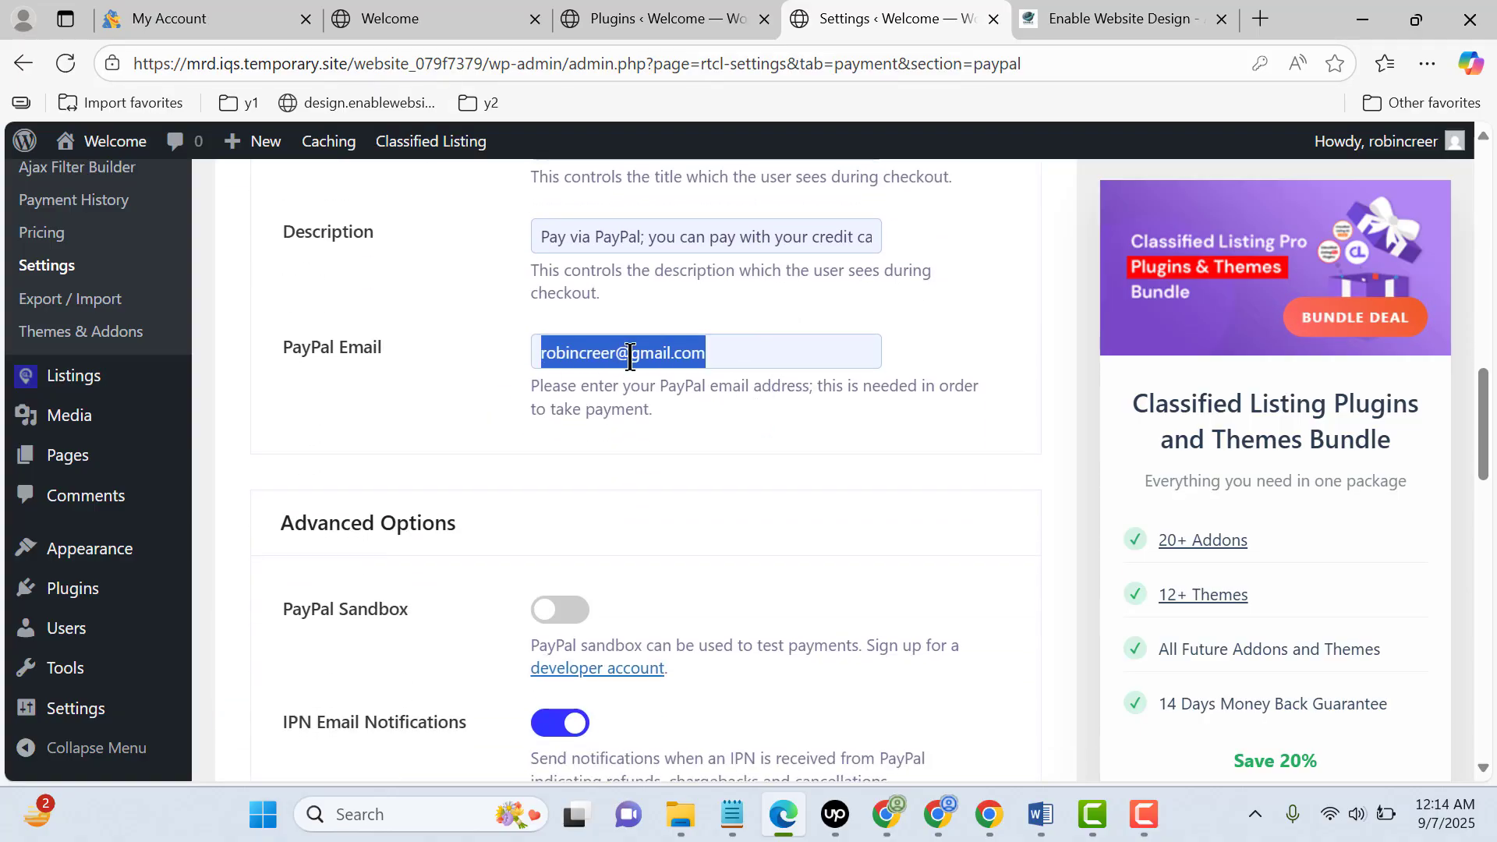
click(744, 465)
Examine the PayPal Advanced Options and API Credentials sections
scroll(840, 468, down, 3)
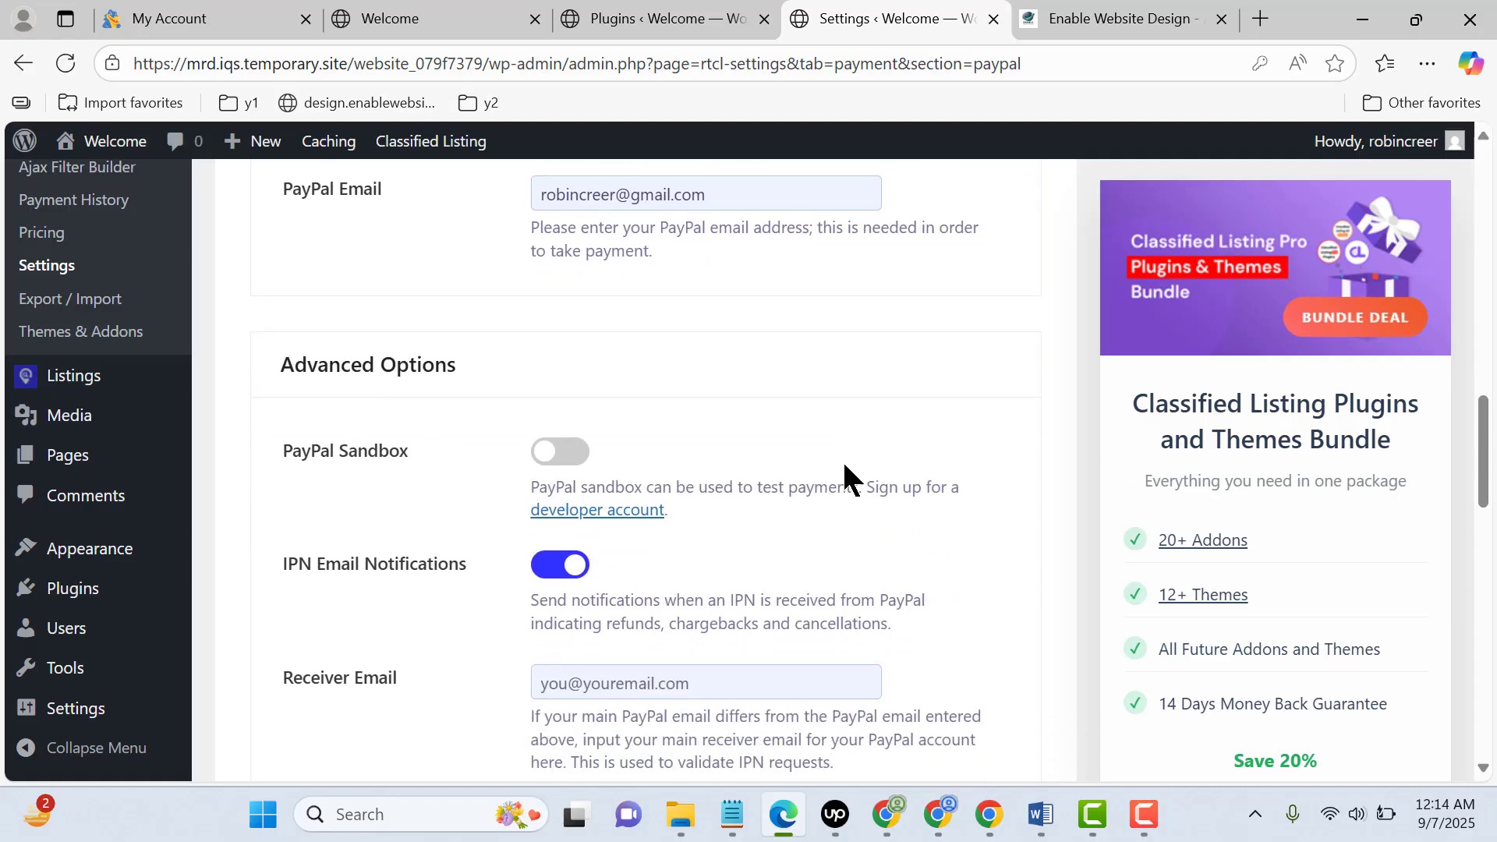
scroll(843, 460, down, 5)
scroll(845, 442, down, 5)
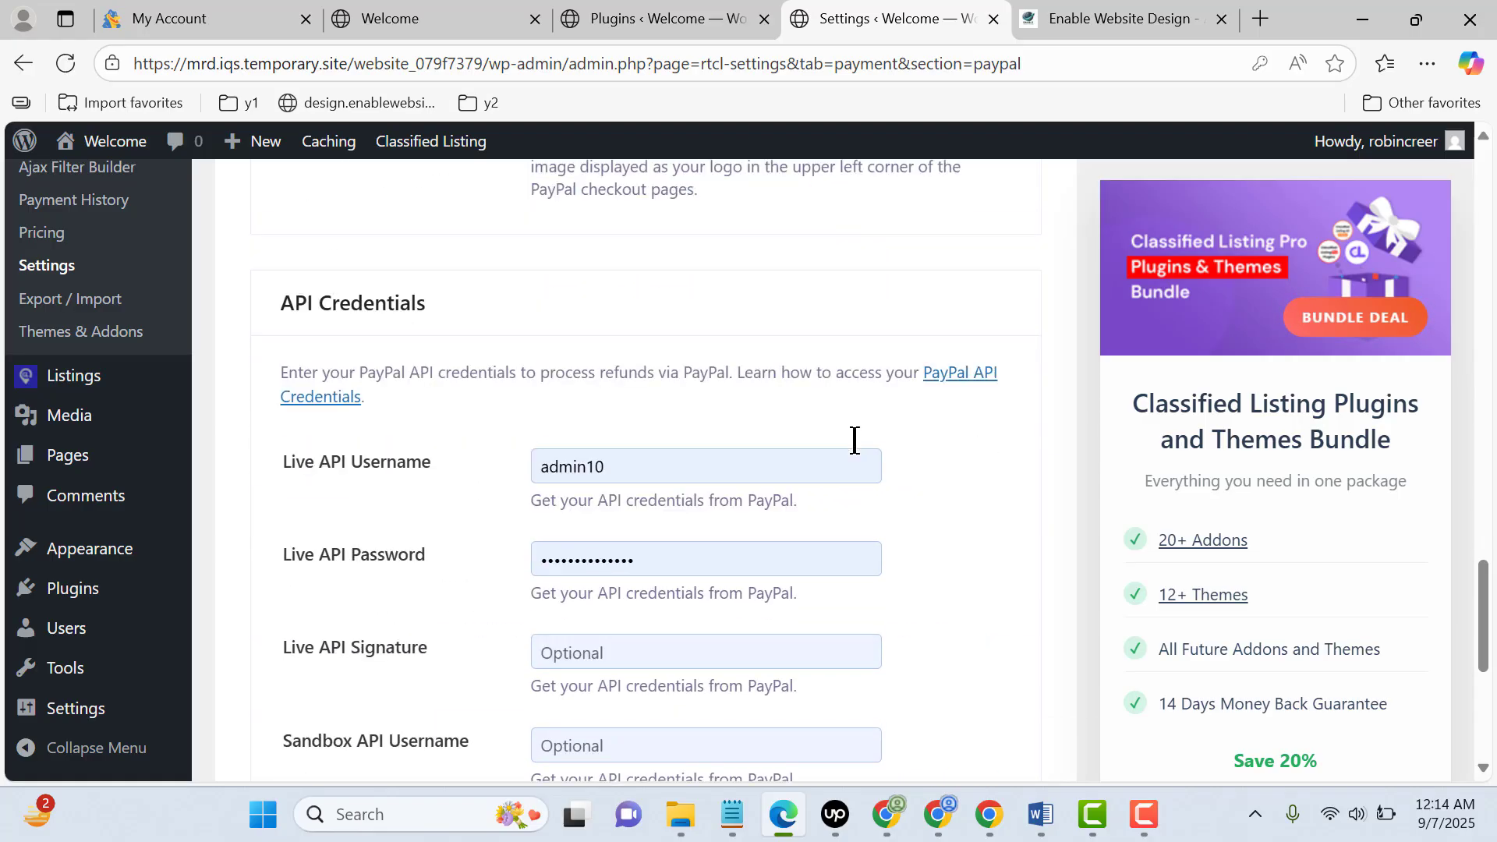
scroll(854, 440, down, 2)
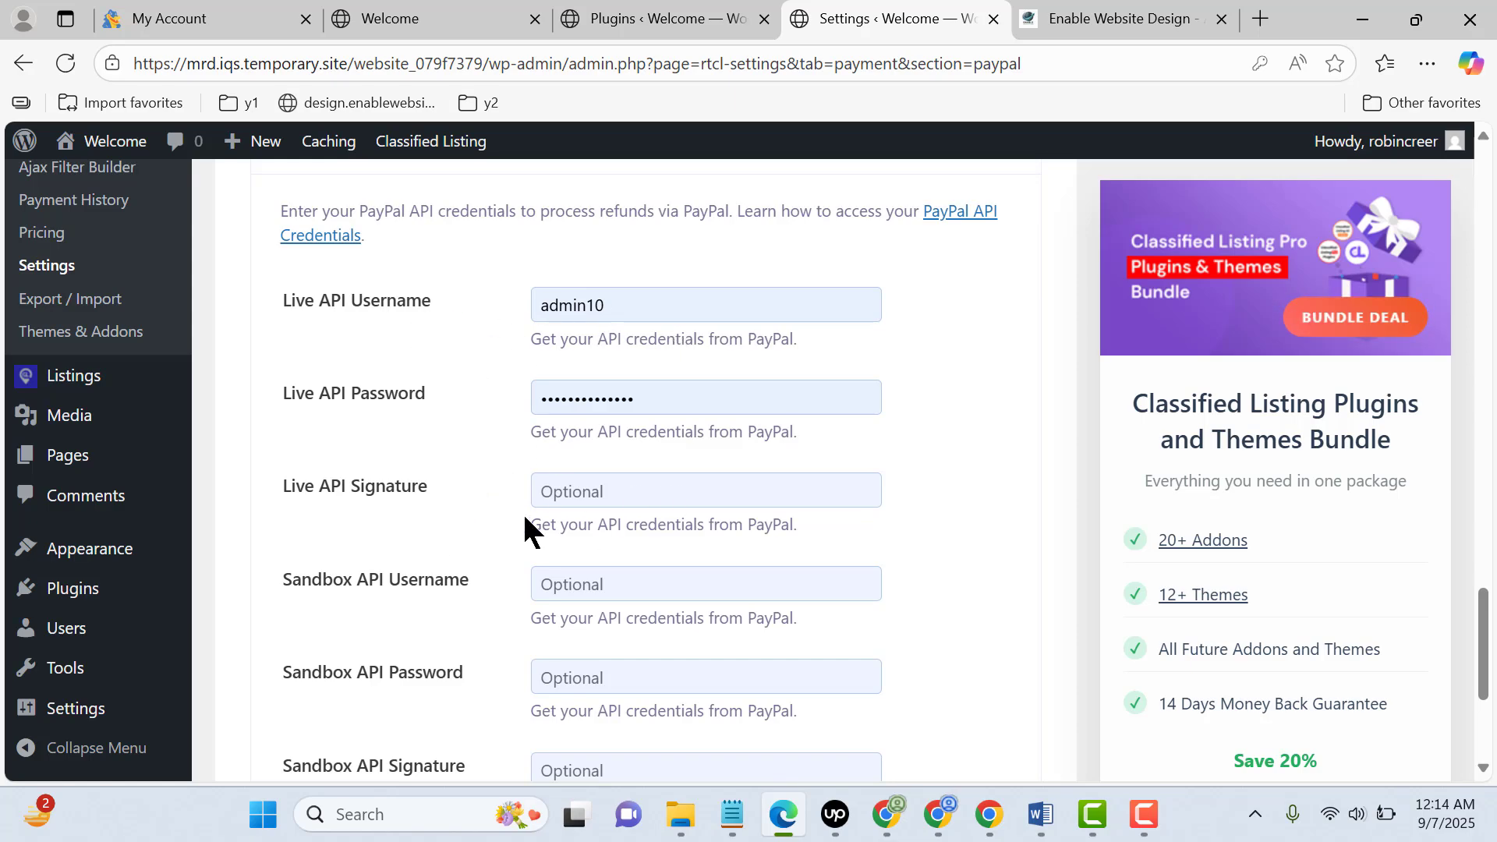
scroll(761, 561, down, 4)
scroll(792, 507, up, 13)
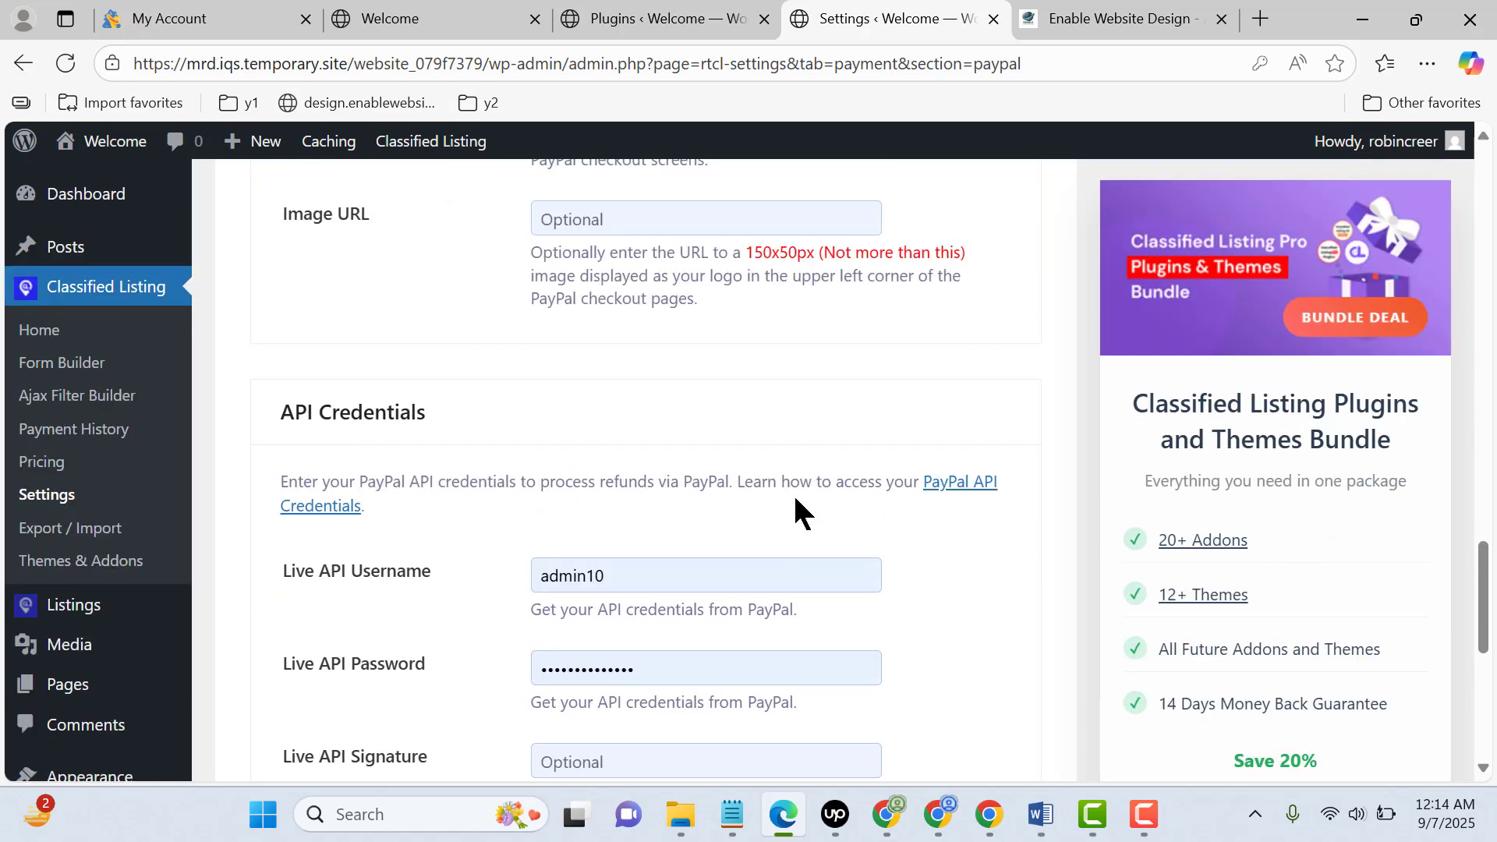
scroll(793, 491, up, 15)
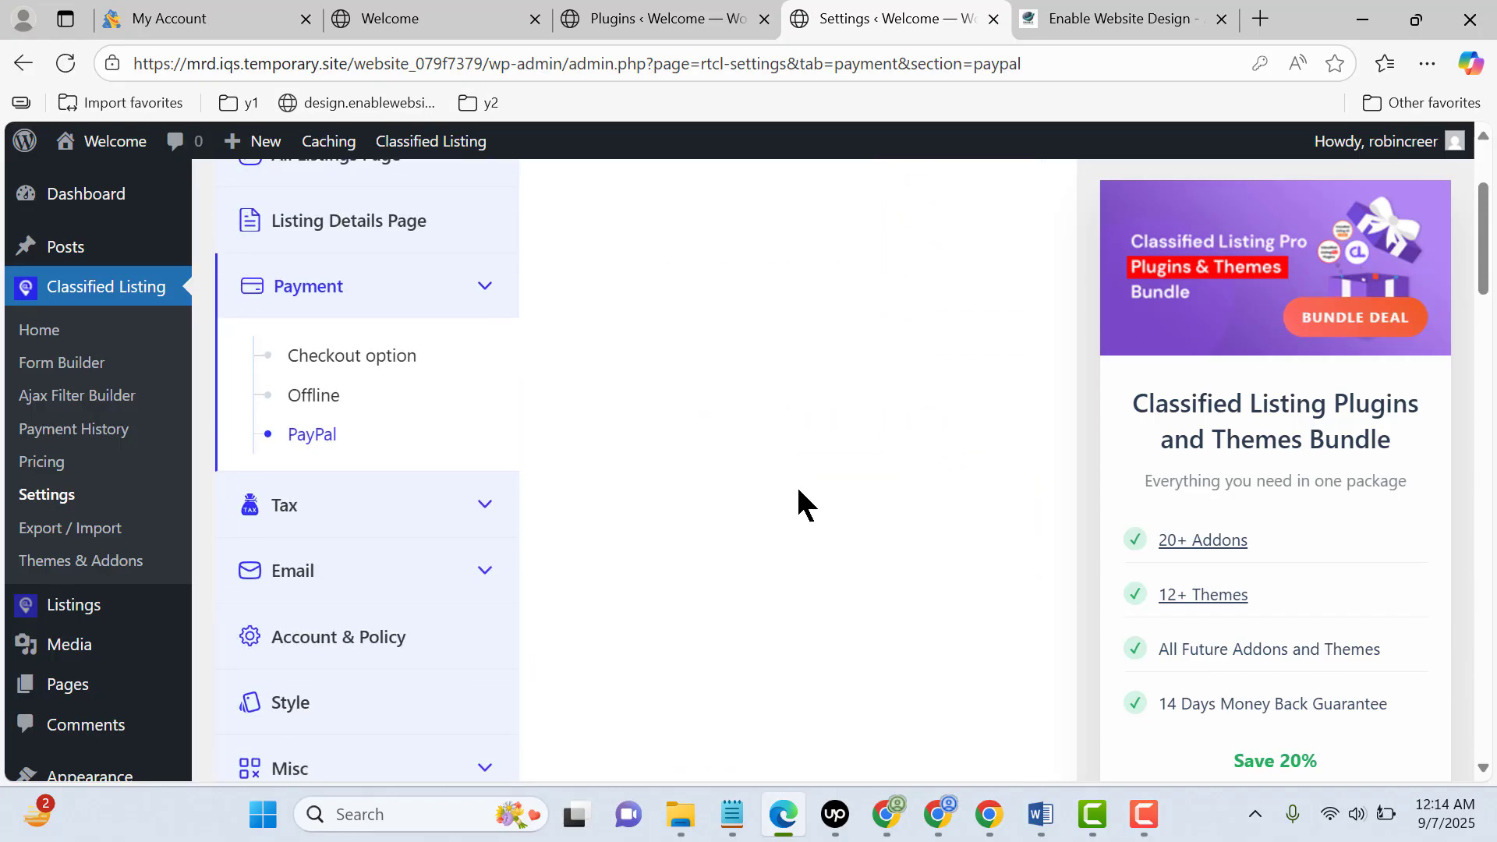
scroll(741, 471, up, 1)
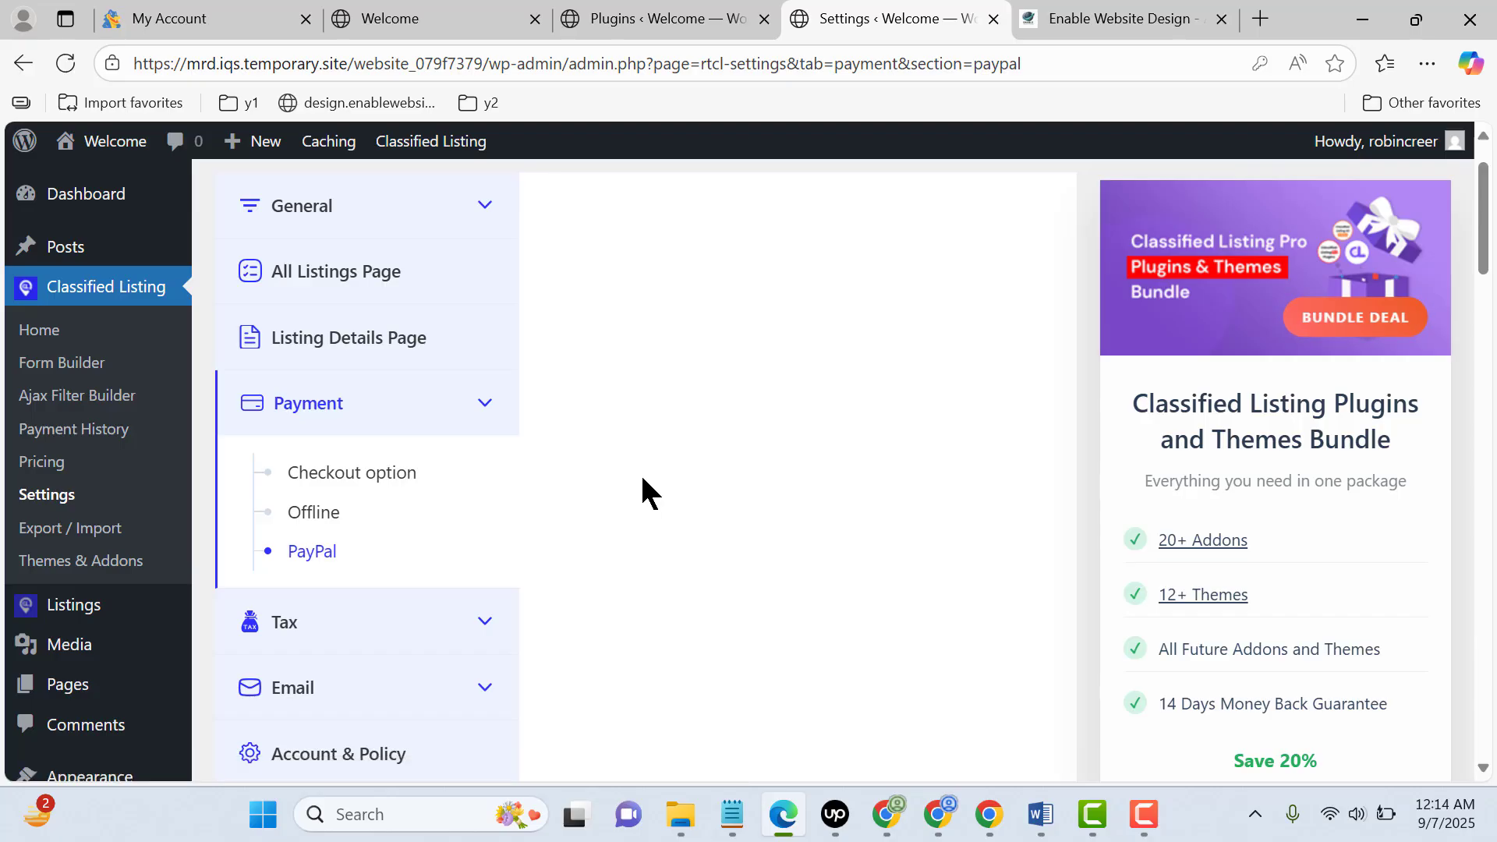
Open the Account & Policy settings and enable Hide Phone Number and Hide Name for the registration form
scroll(667, 472, down, 3)
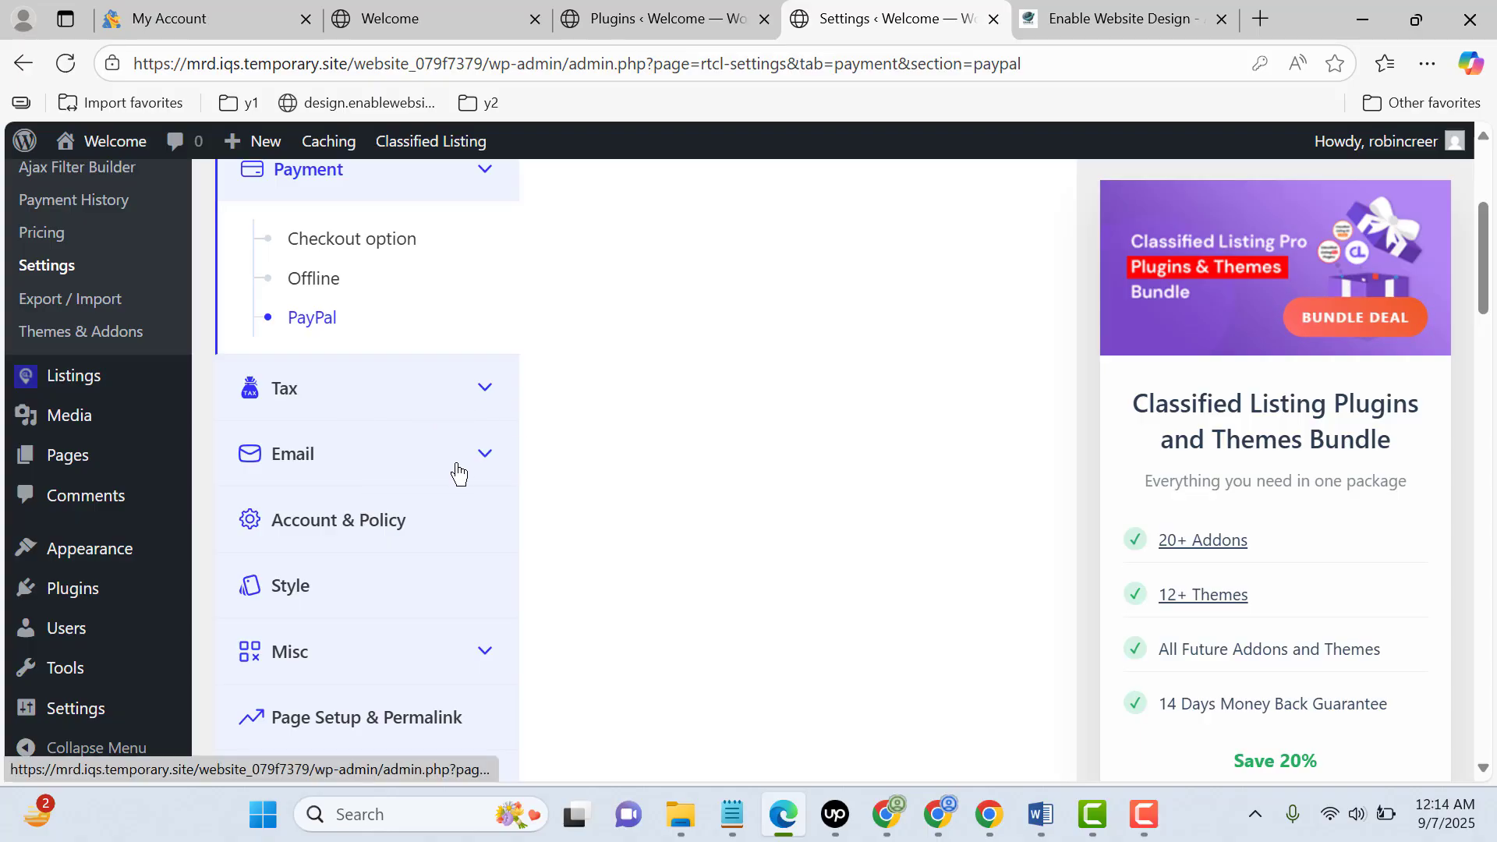
scroll(414, 452, down, 1)
click(367, 405)
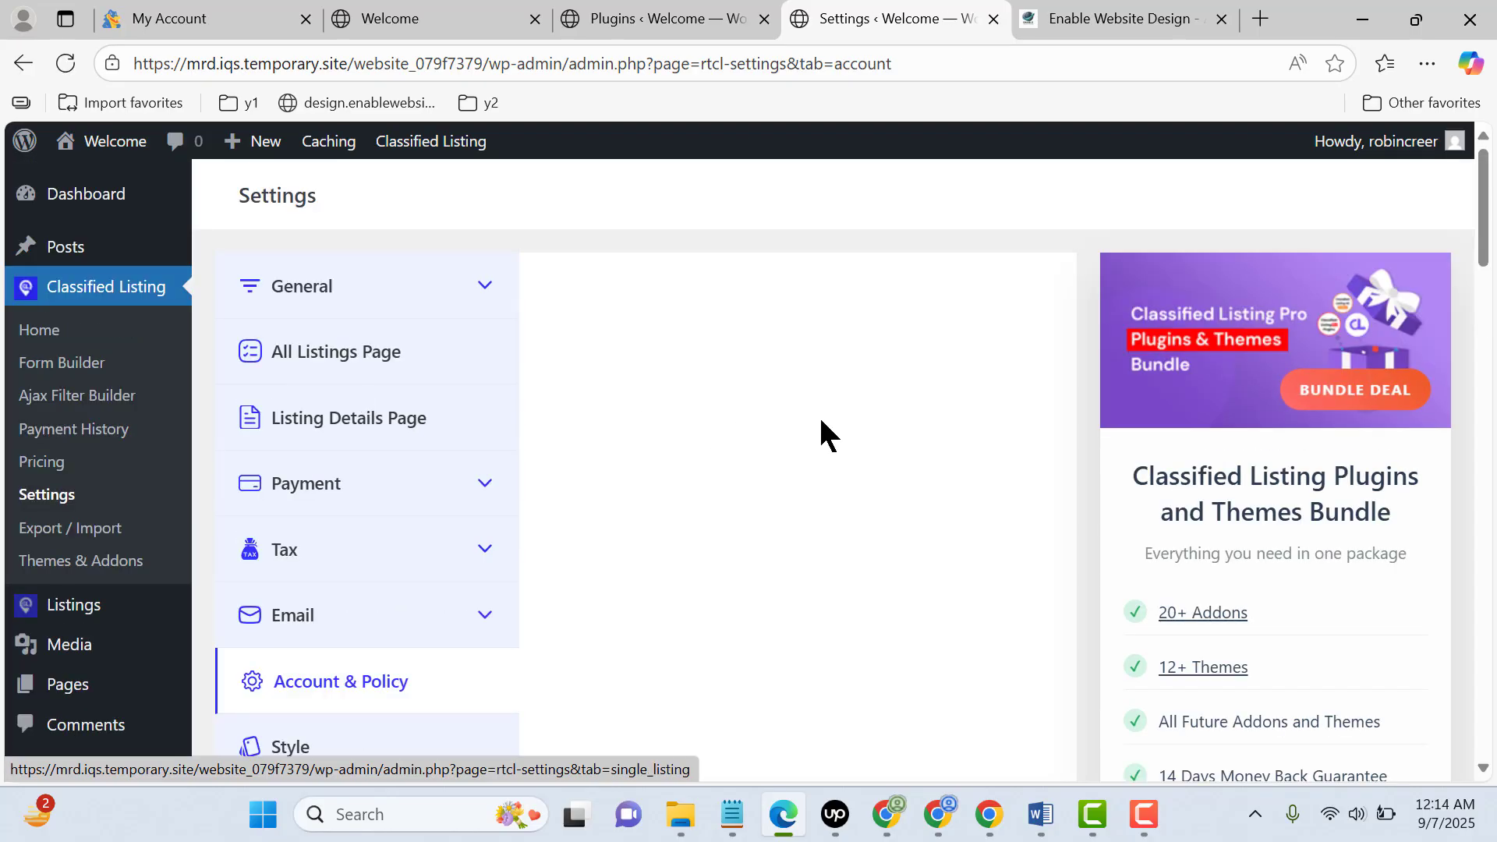
scroll(821, 412, down, 2)
scroll(821, 406, down, 7)
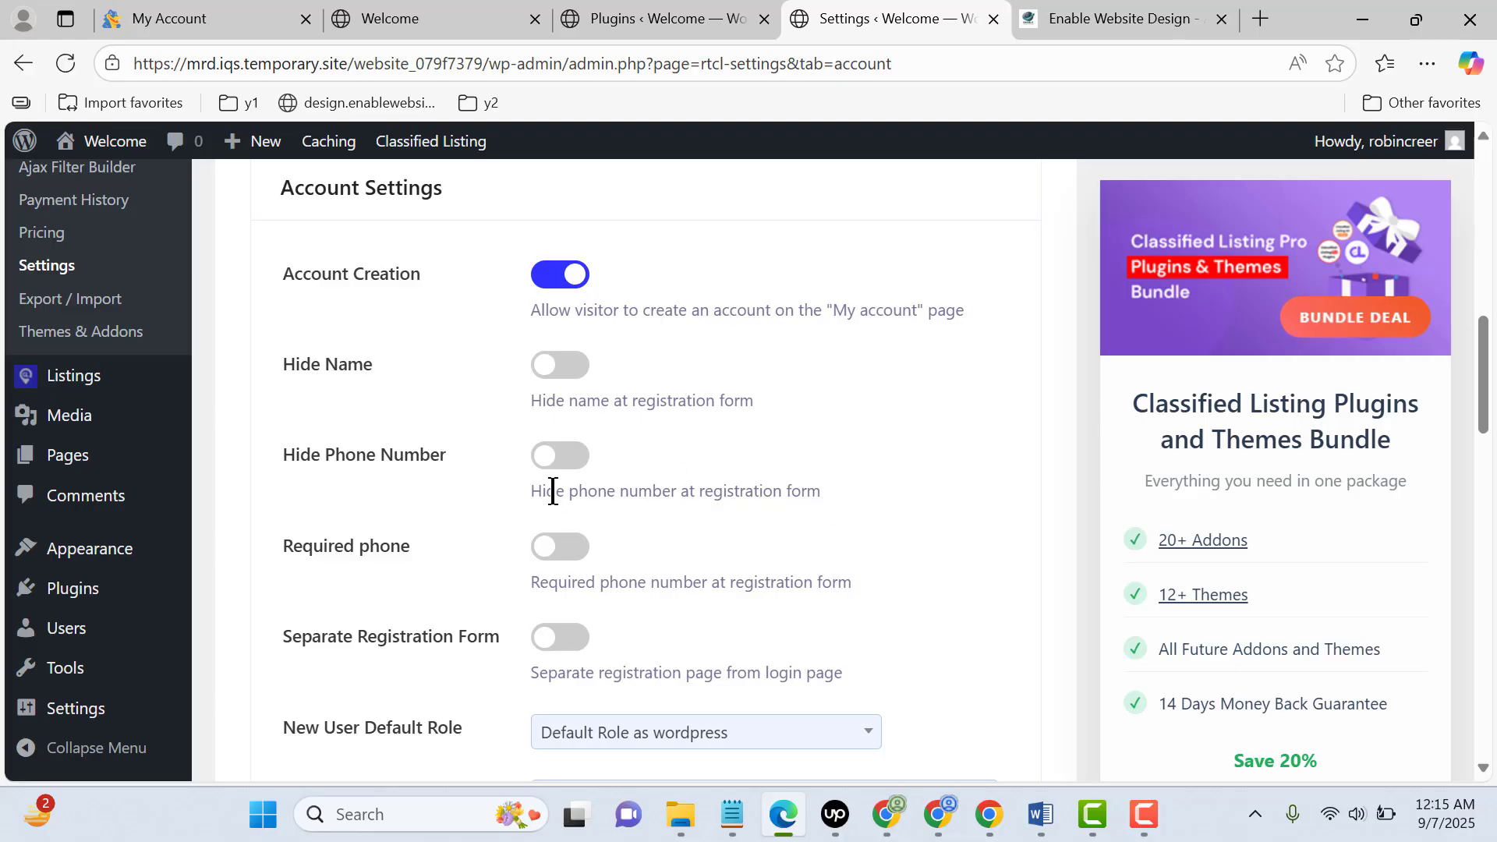
click(566, 467)
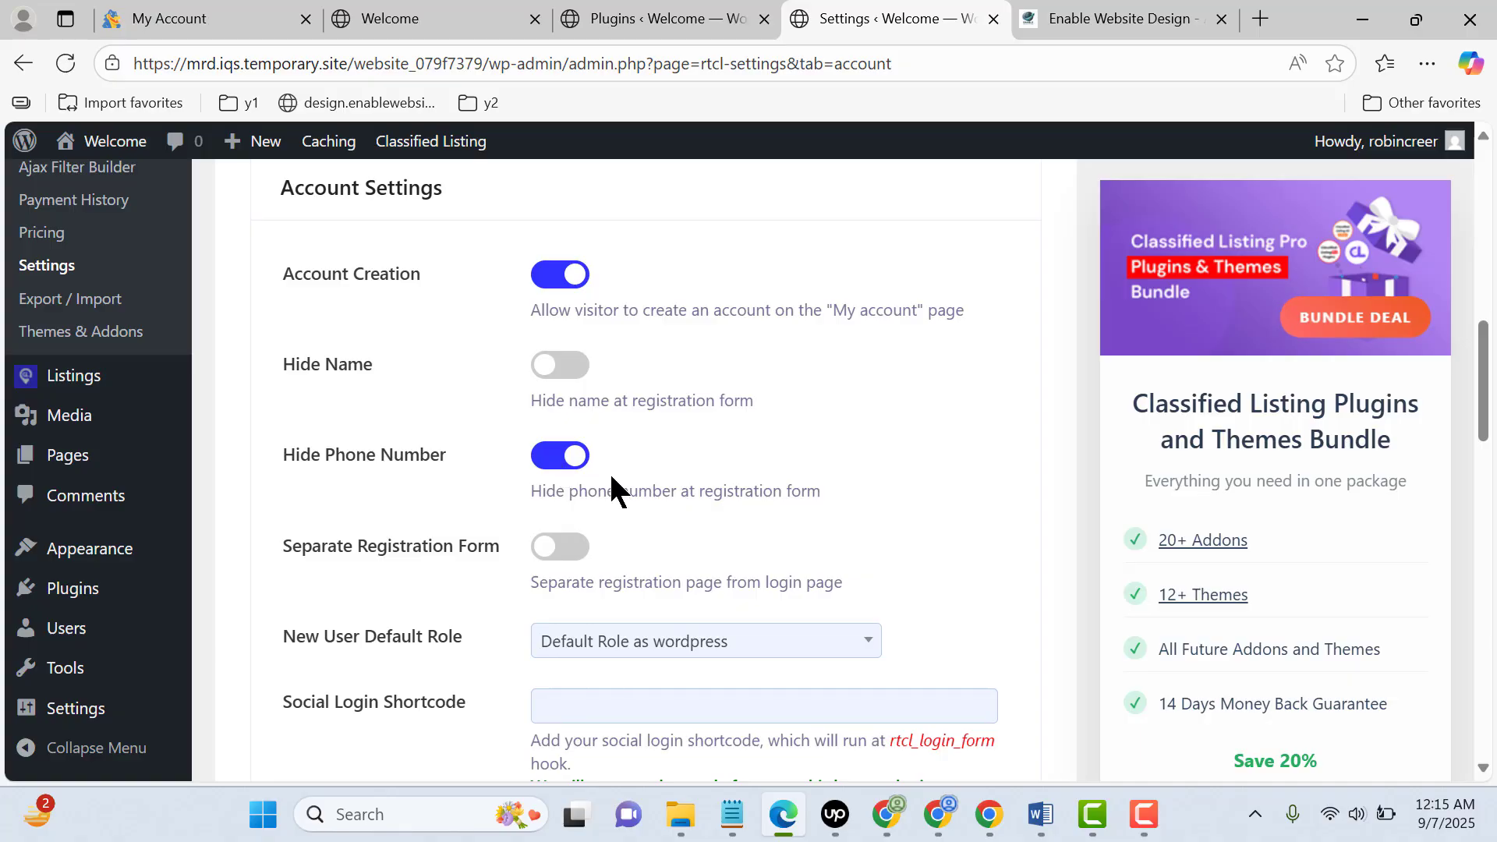
click(560, 374)
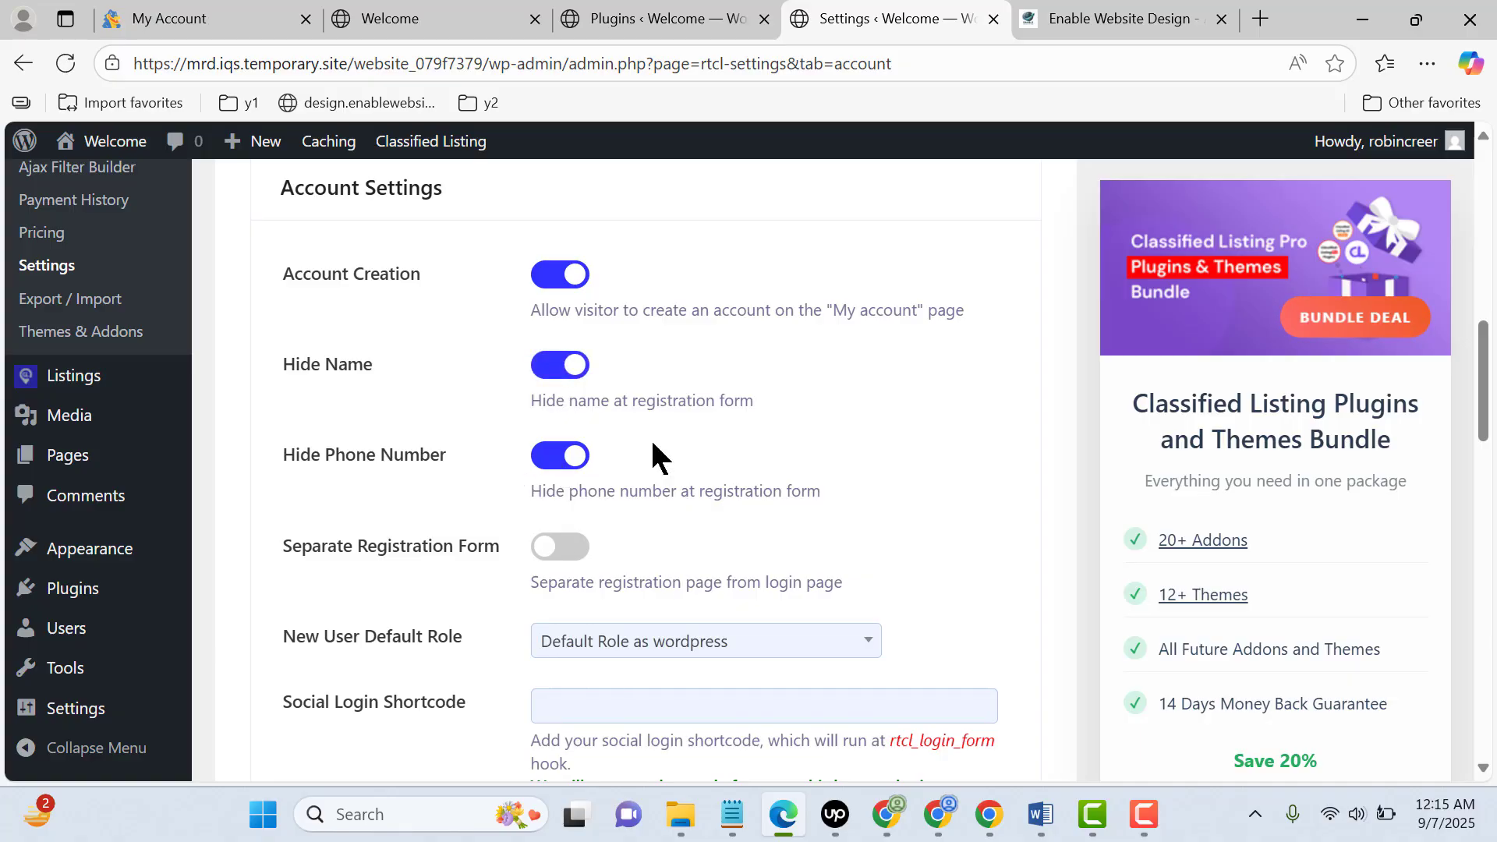
Set New User Default Role to Subscriber
scroll(738, 437, down, 3)
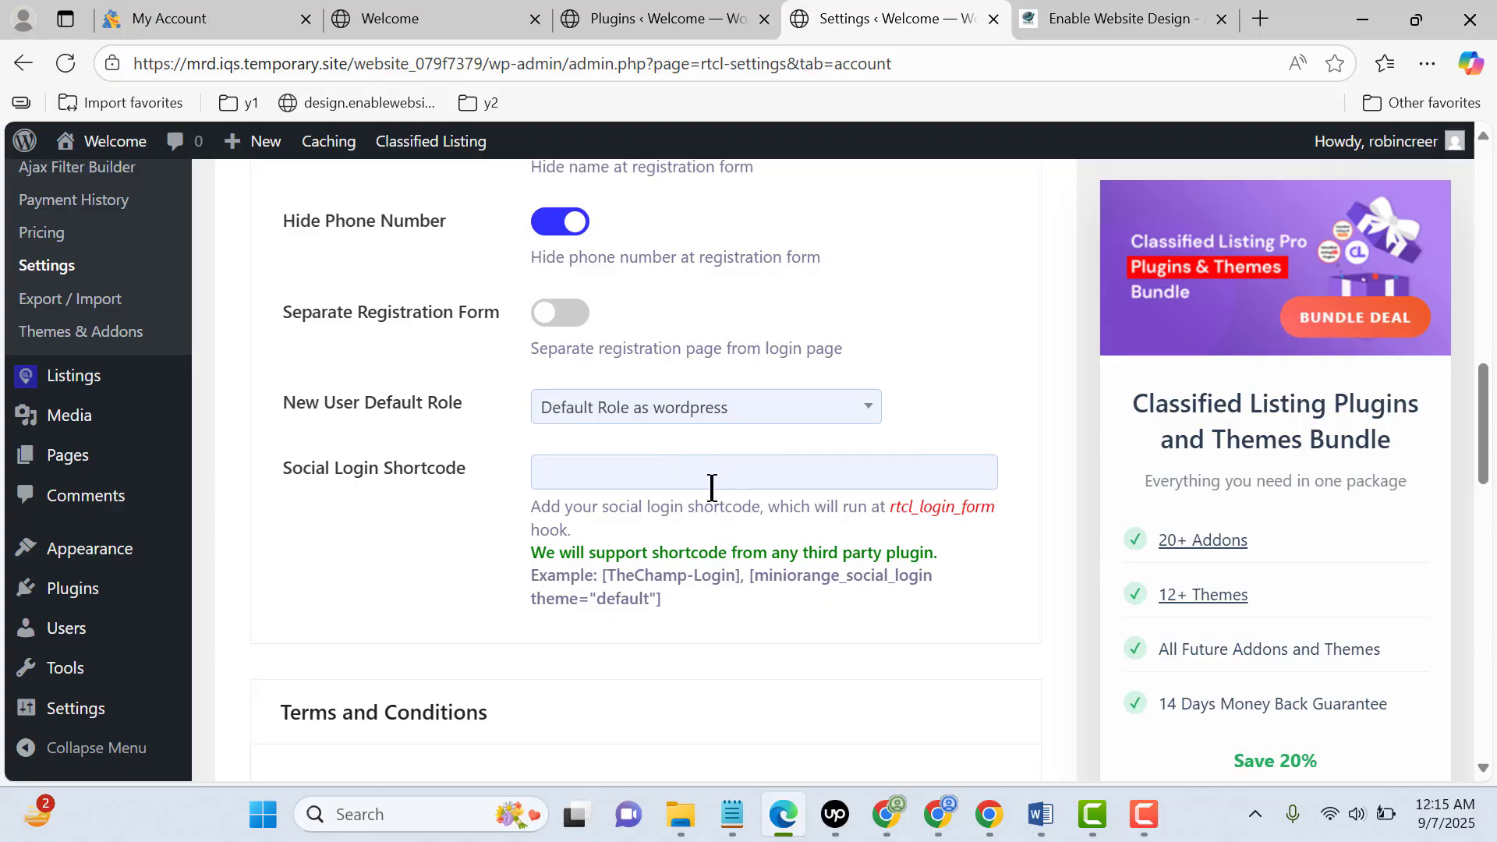
click(661, 414)
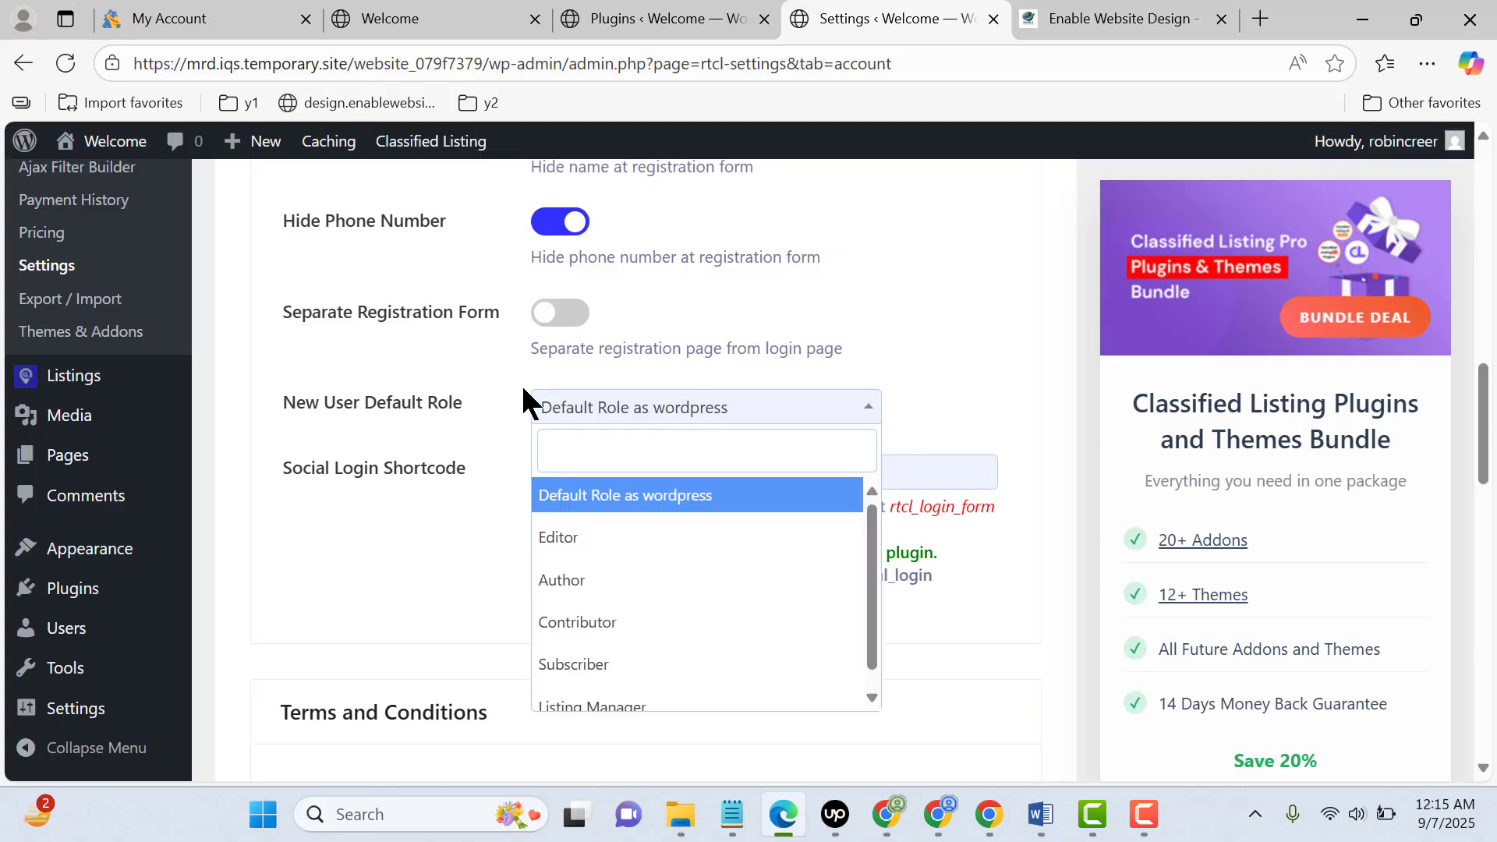
scroll(725, 577, down, 1)
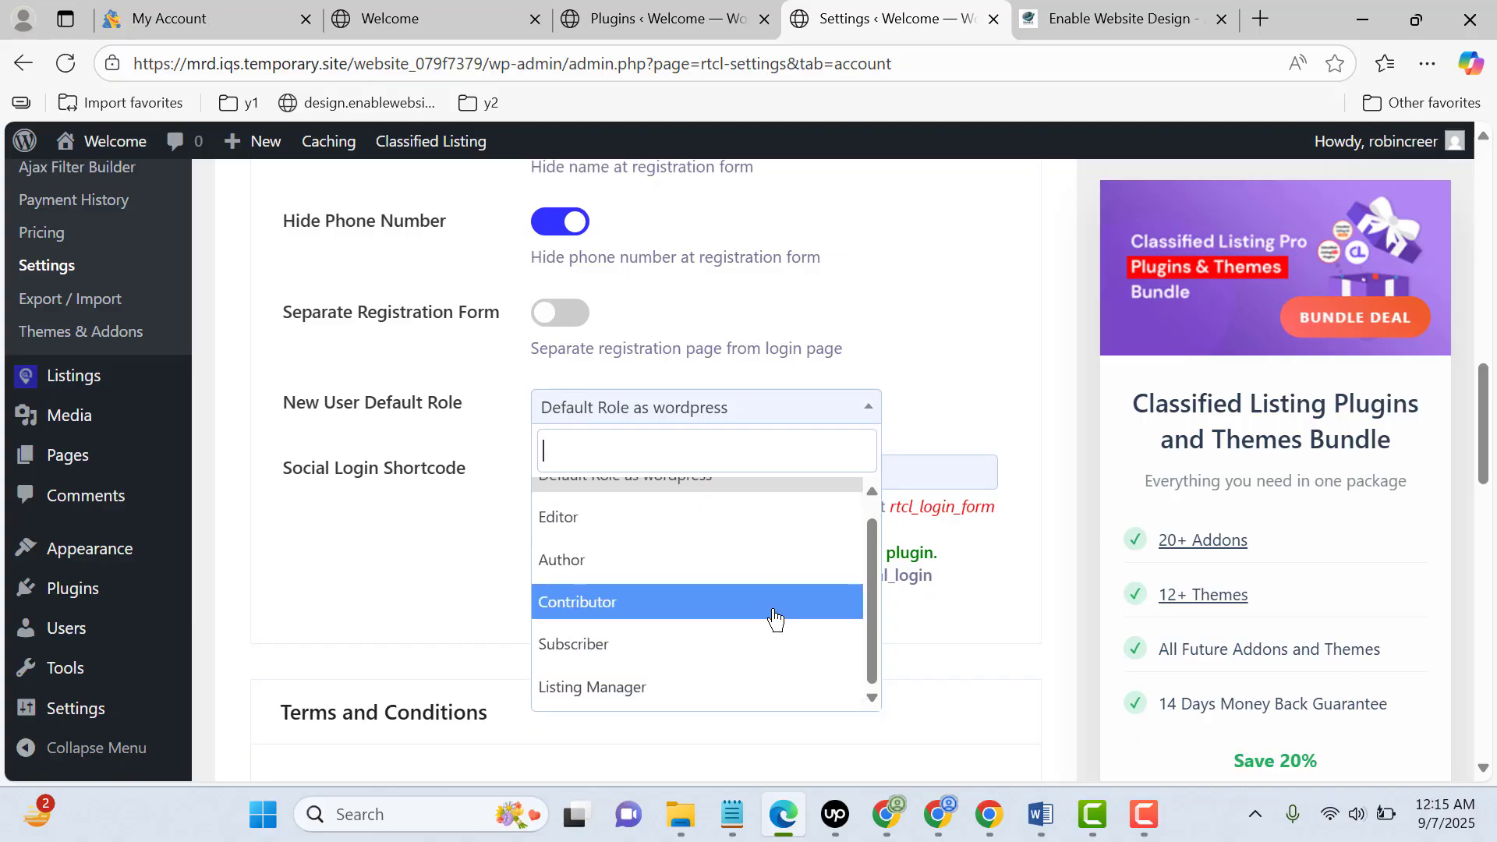
scroll(779, 593, up, 1)
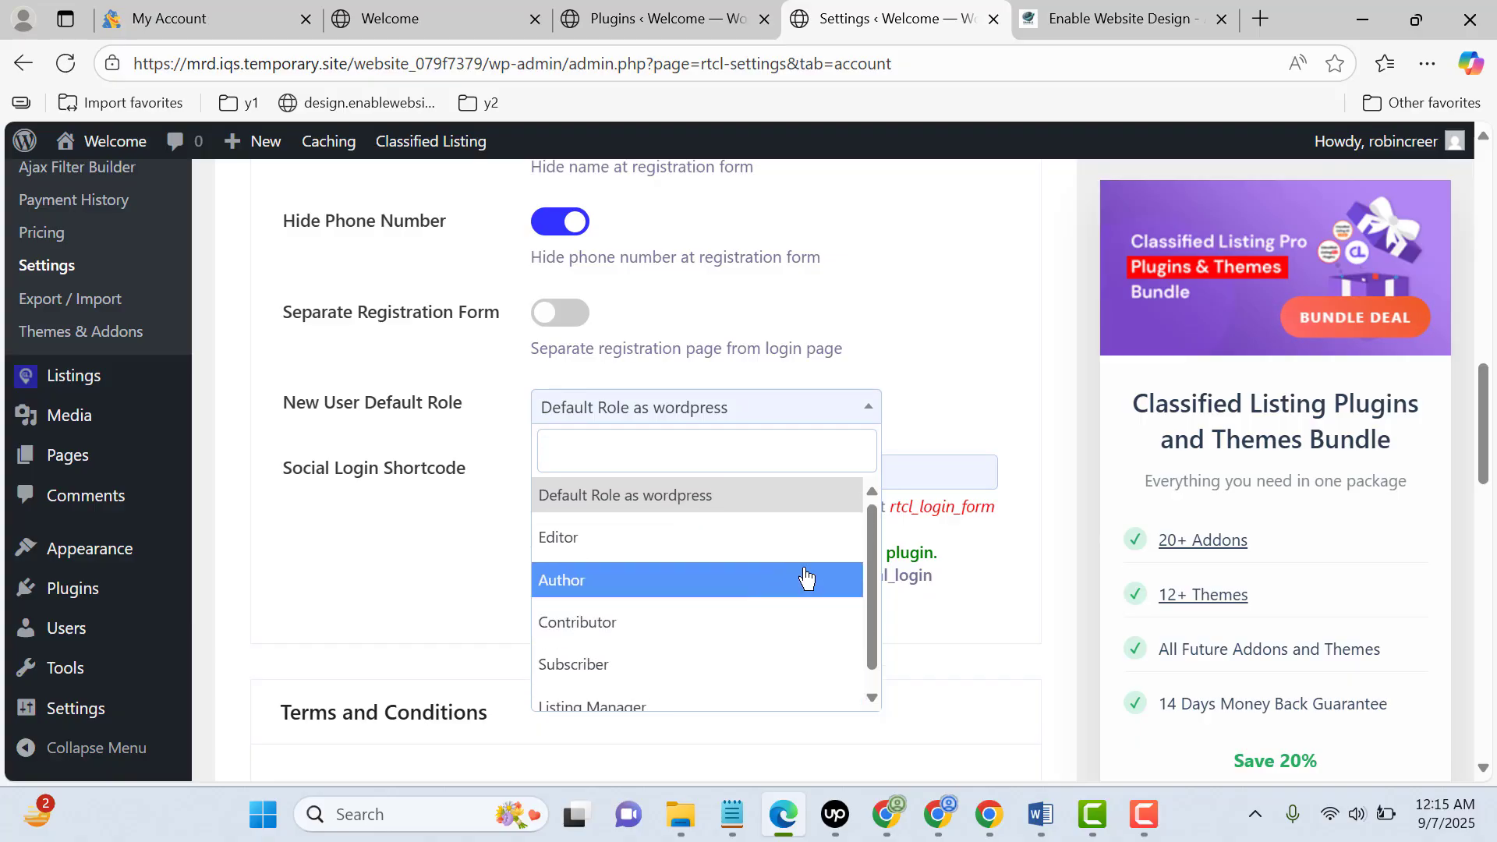
click(683, 676)
Review the Terms and Conditions and Privacy Policy options, then save the Account & Policy settings
scroll(590, 620, down, 4)
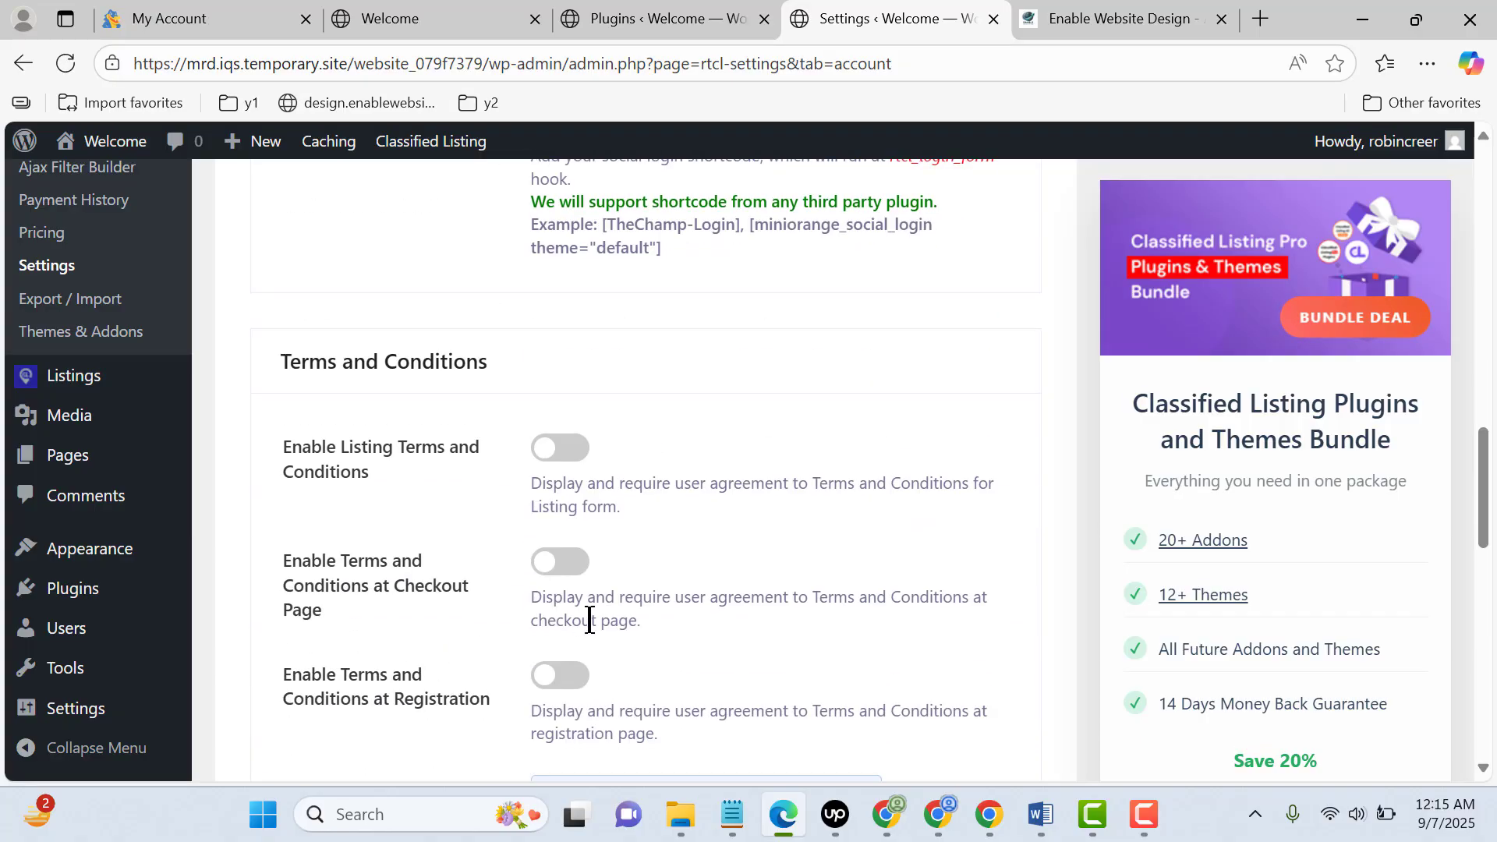
scroll(649, 581, down, 3)
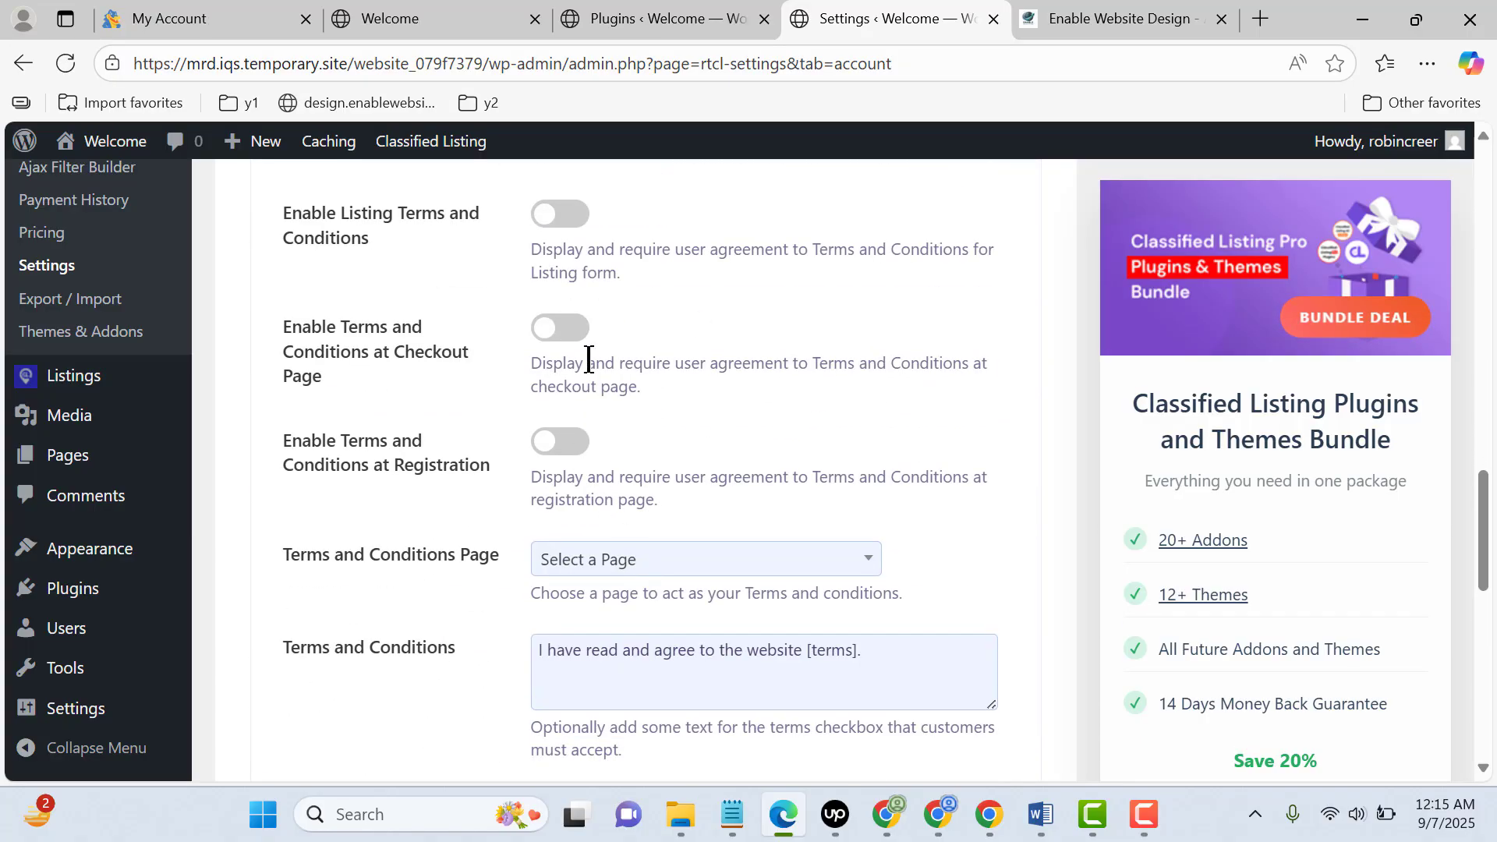
scroll(788, 566, down, 10)
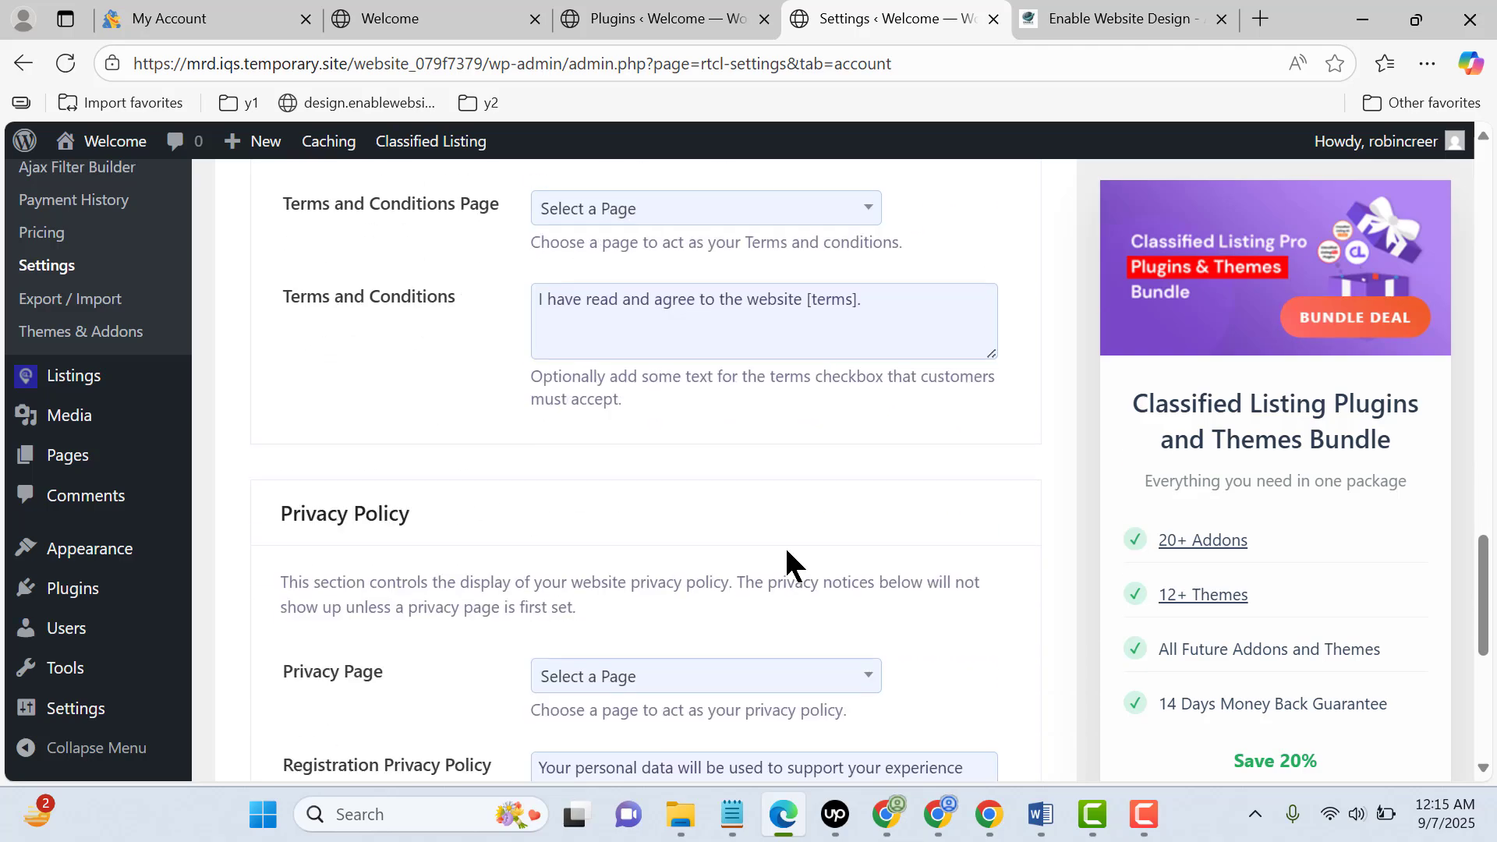
click(378, 616)
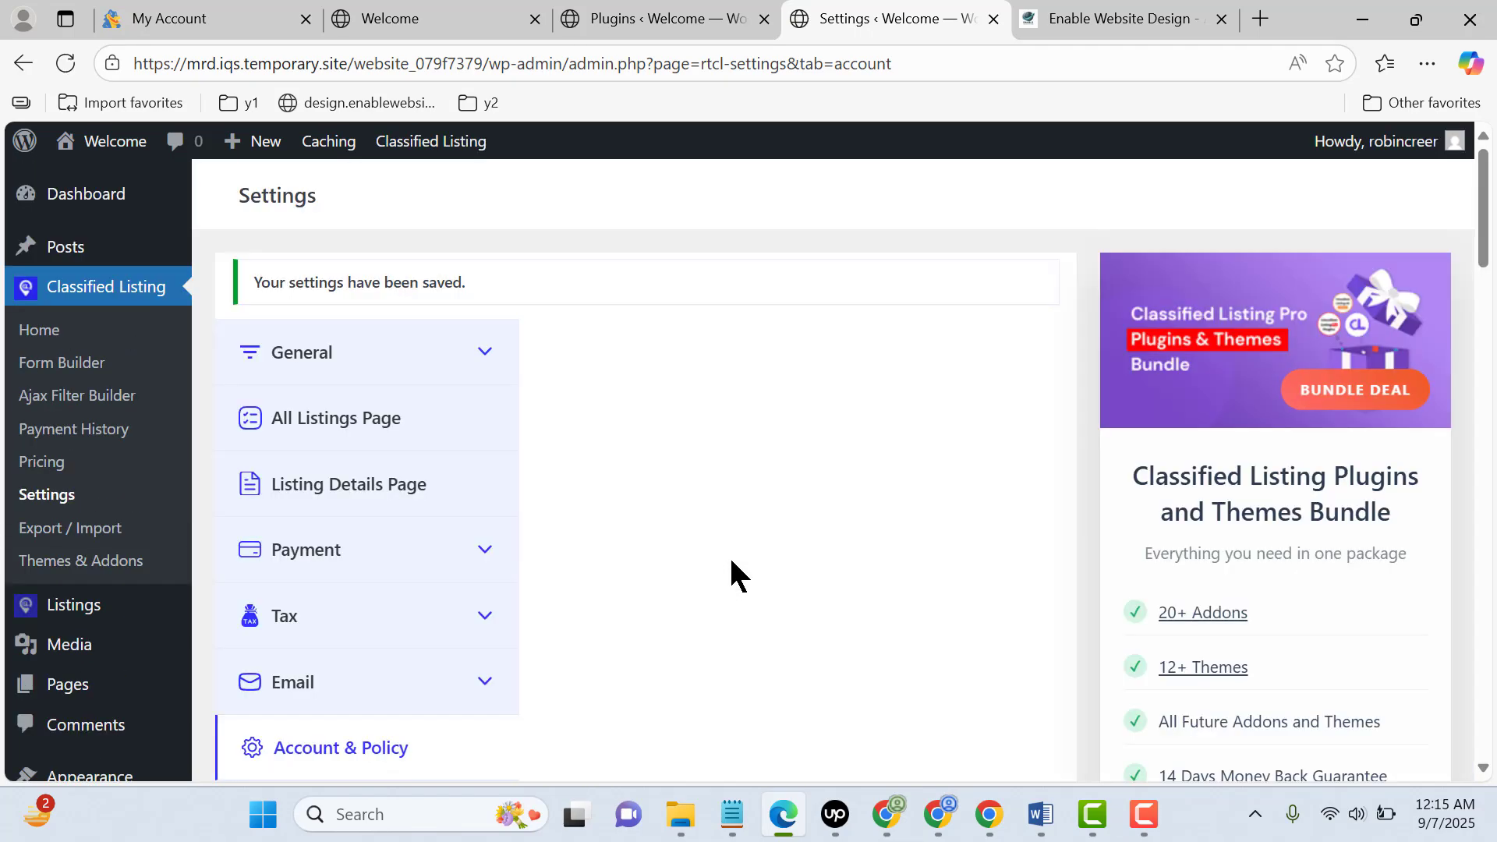
Open the WordPress list of all pages and examine the pages for the classifieds site
scroll(728, 562, down, 5)
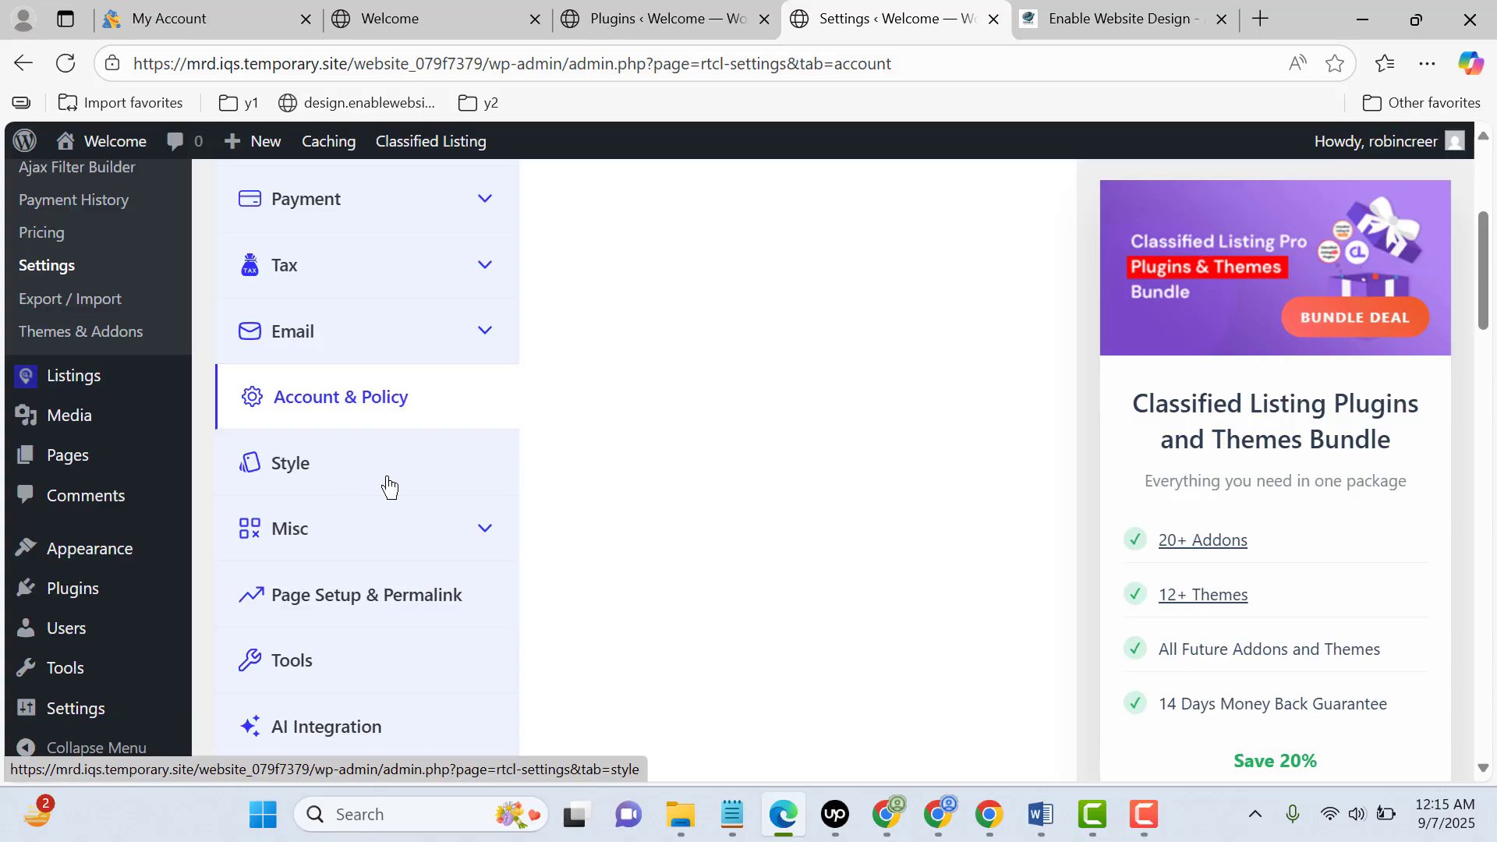
scroll(455, 527, down, 3)
scroll(455, 506, up, 8)
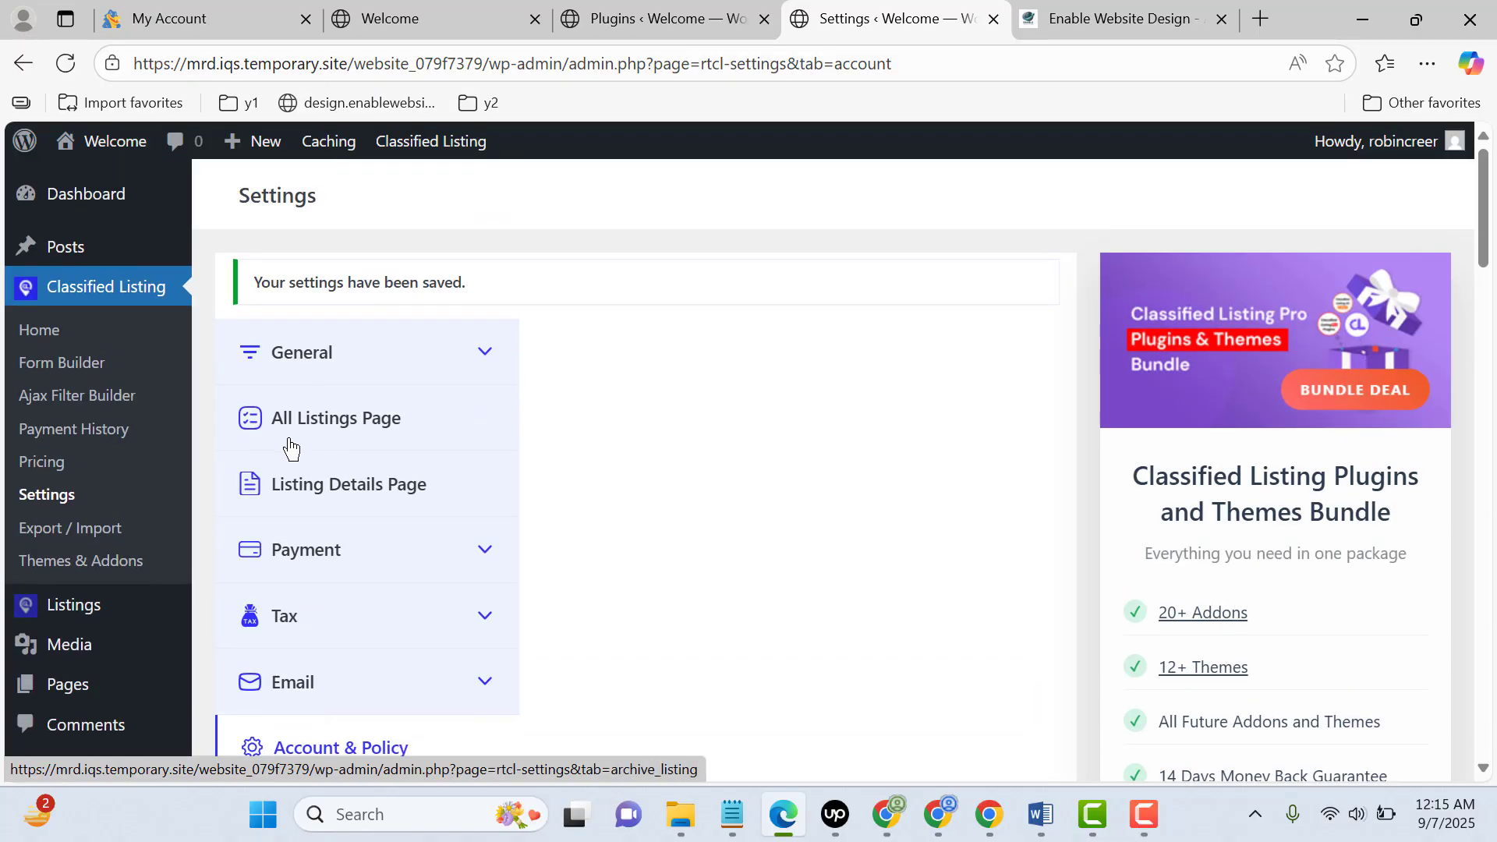
click(93, 701)
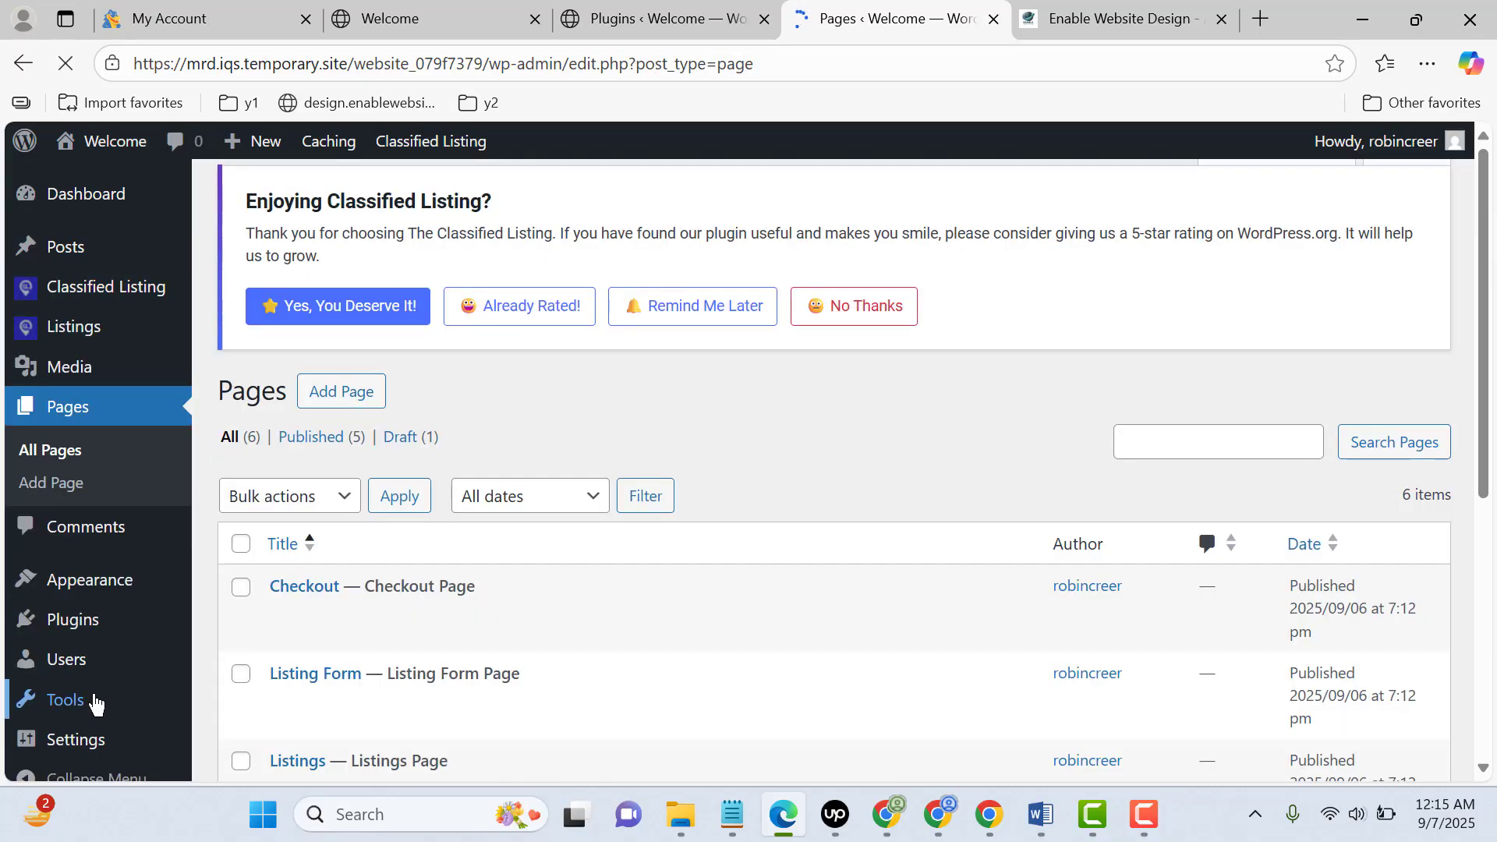
scroll(701, 546, down, 5)
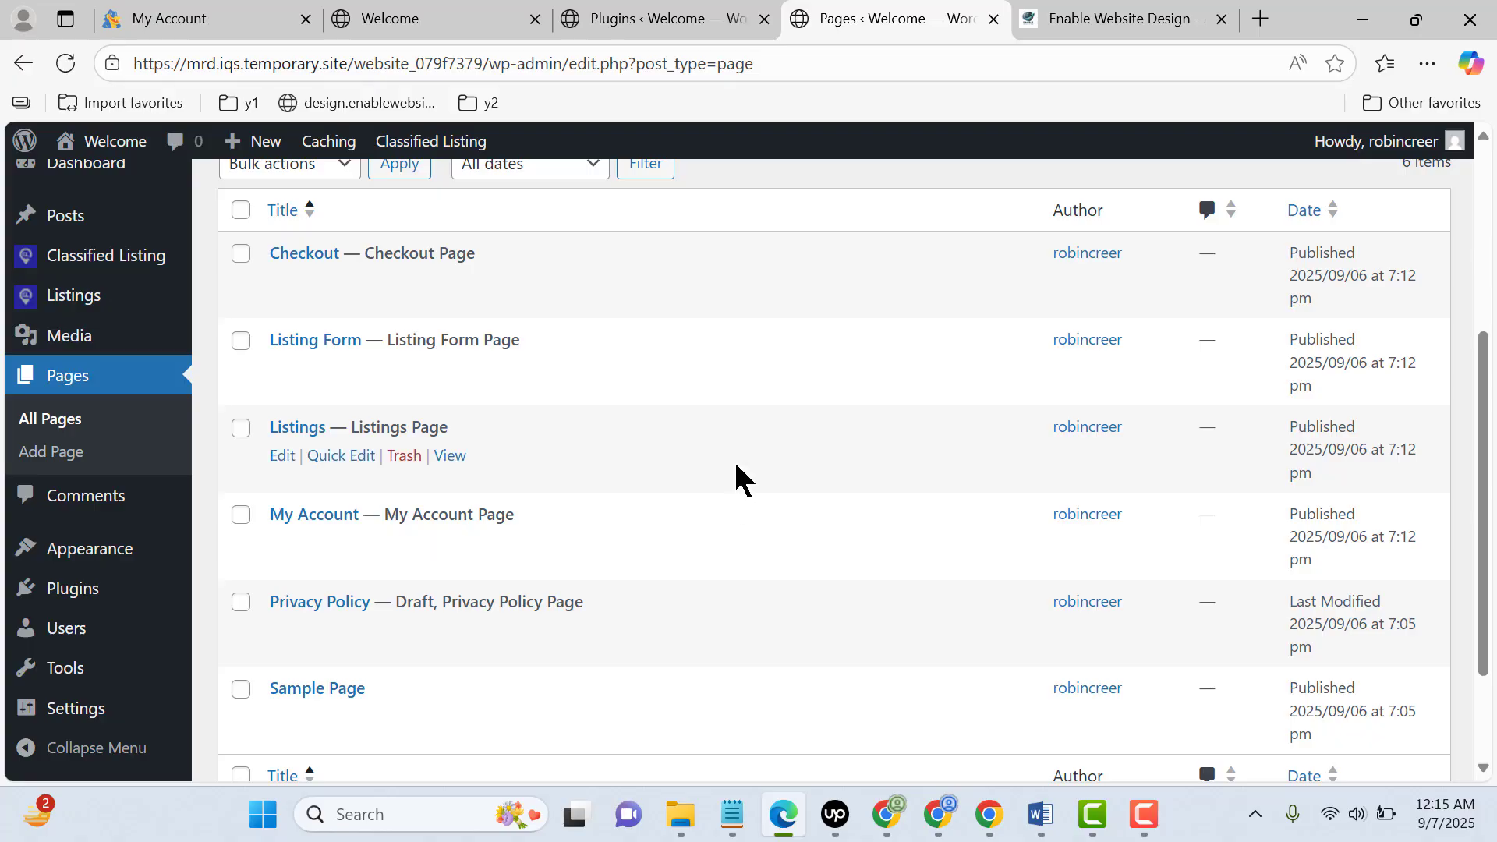
scroll(735, 478, down, 2)
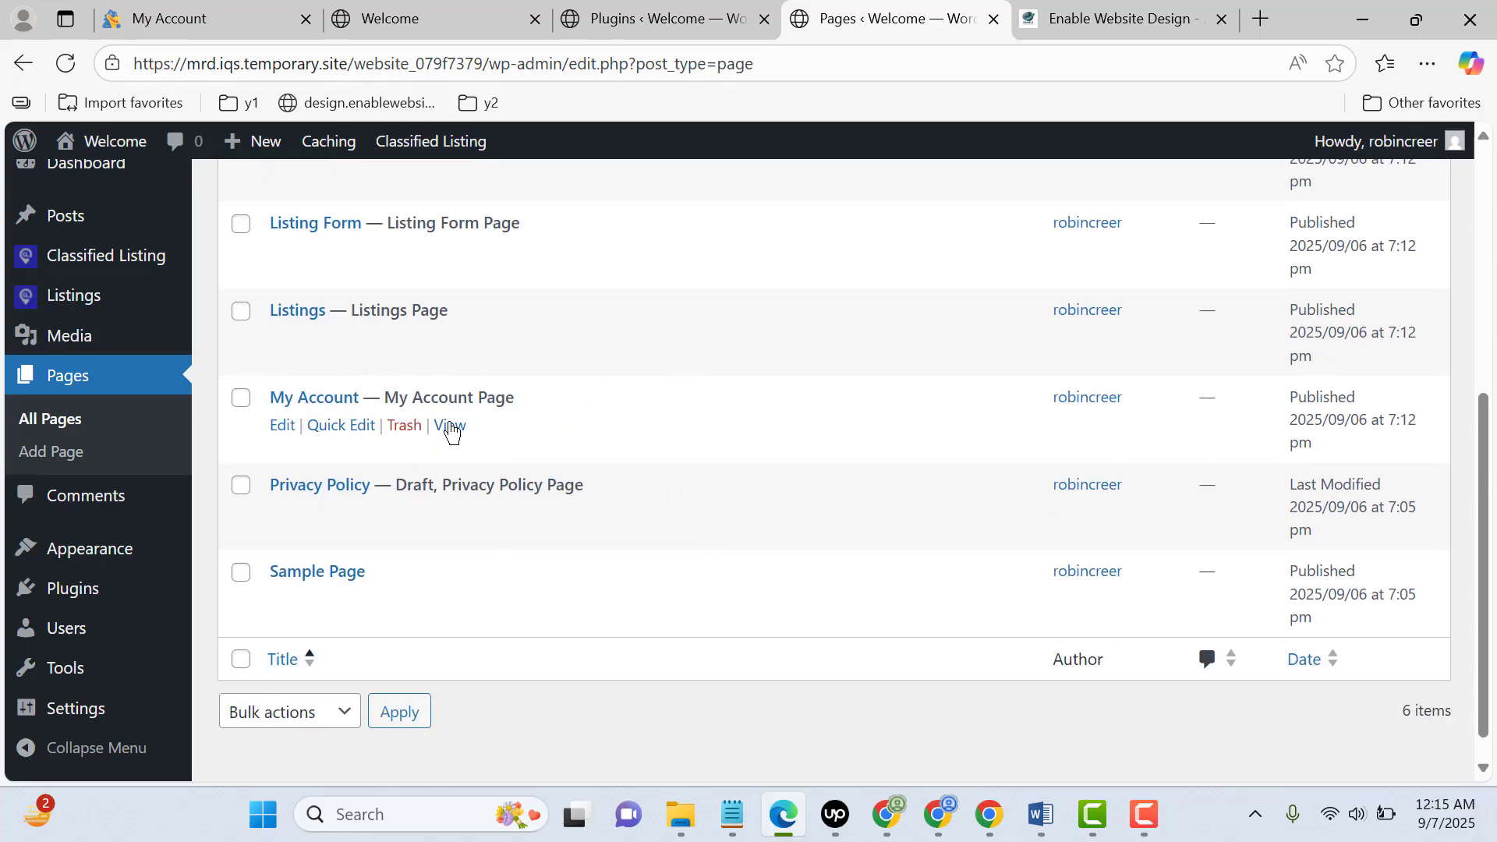
Open the Appearance Menus page in a new browser tab and switch to it
mouse_move(144, 558)
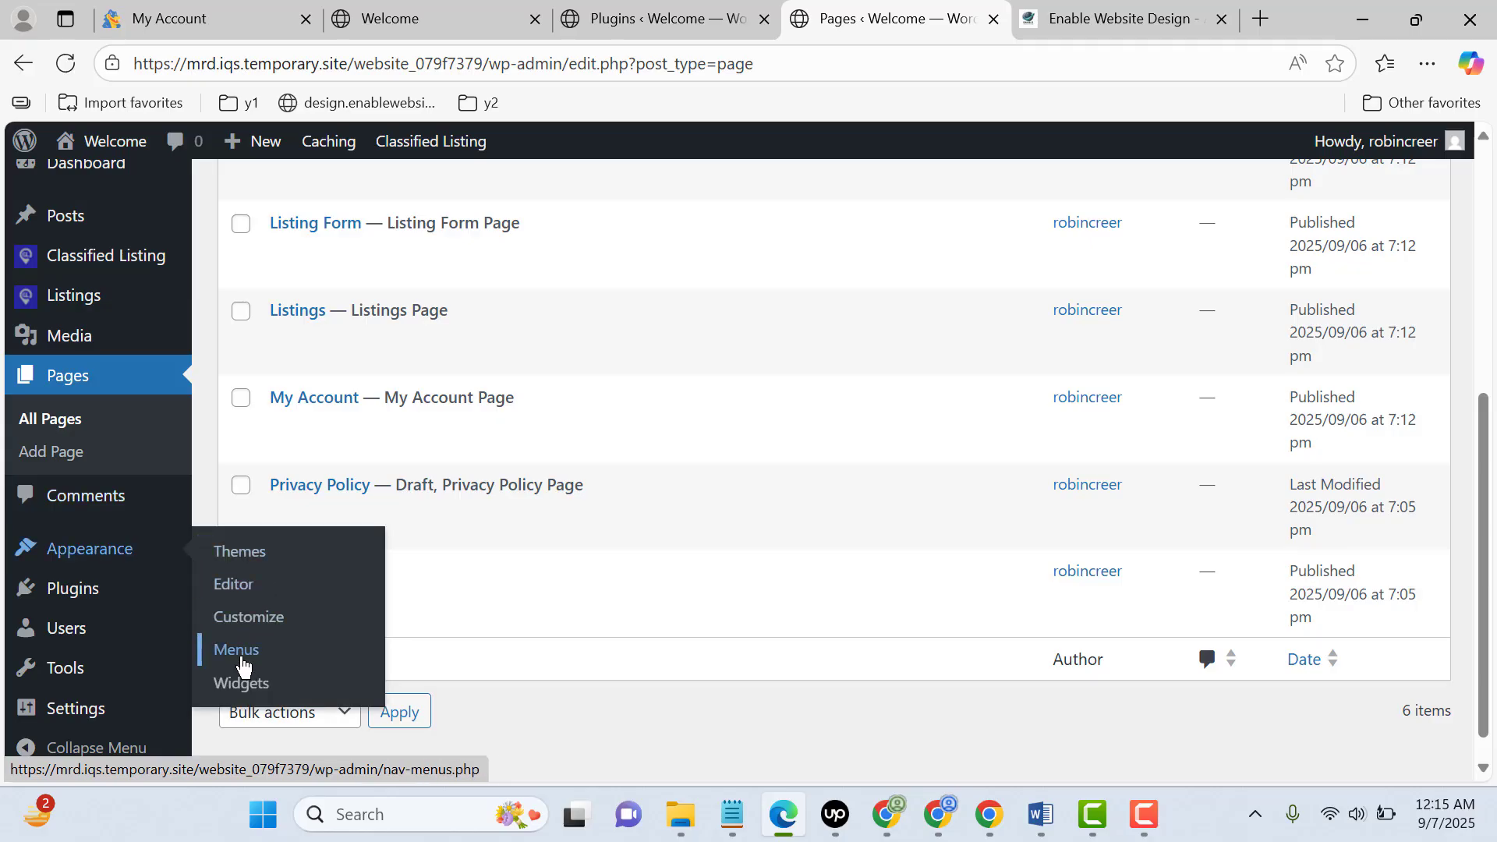
middle_click(243, 664)
click(1014, 18)
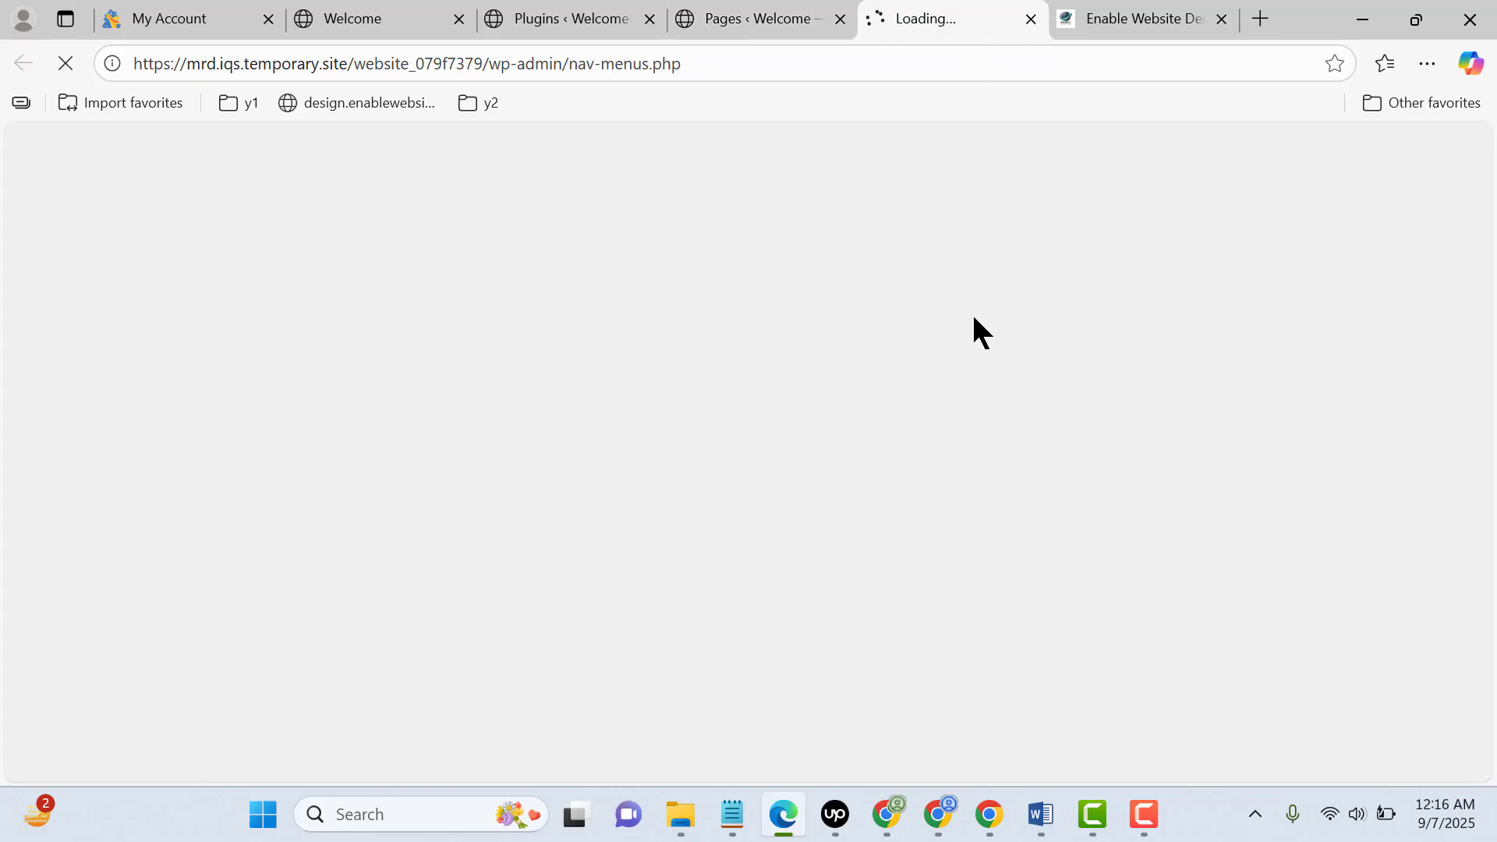
Create a new navigation menu named Primary Menu
scroll(975, 301, down, 5)
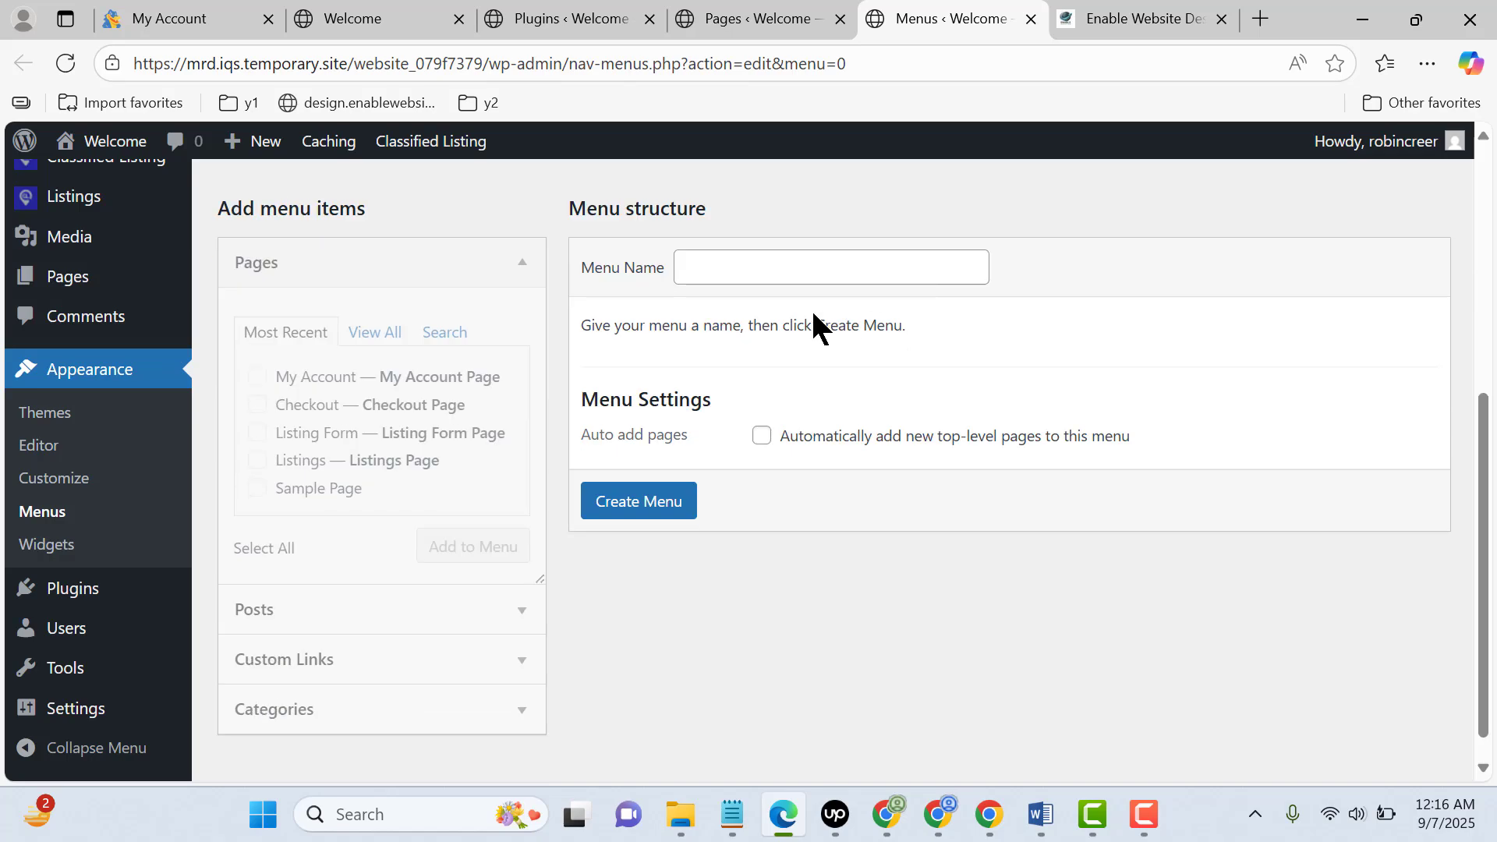
click(811, 269)
text(pr)
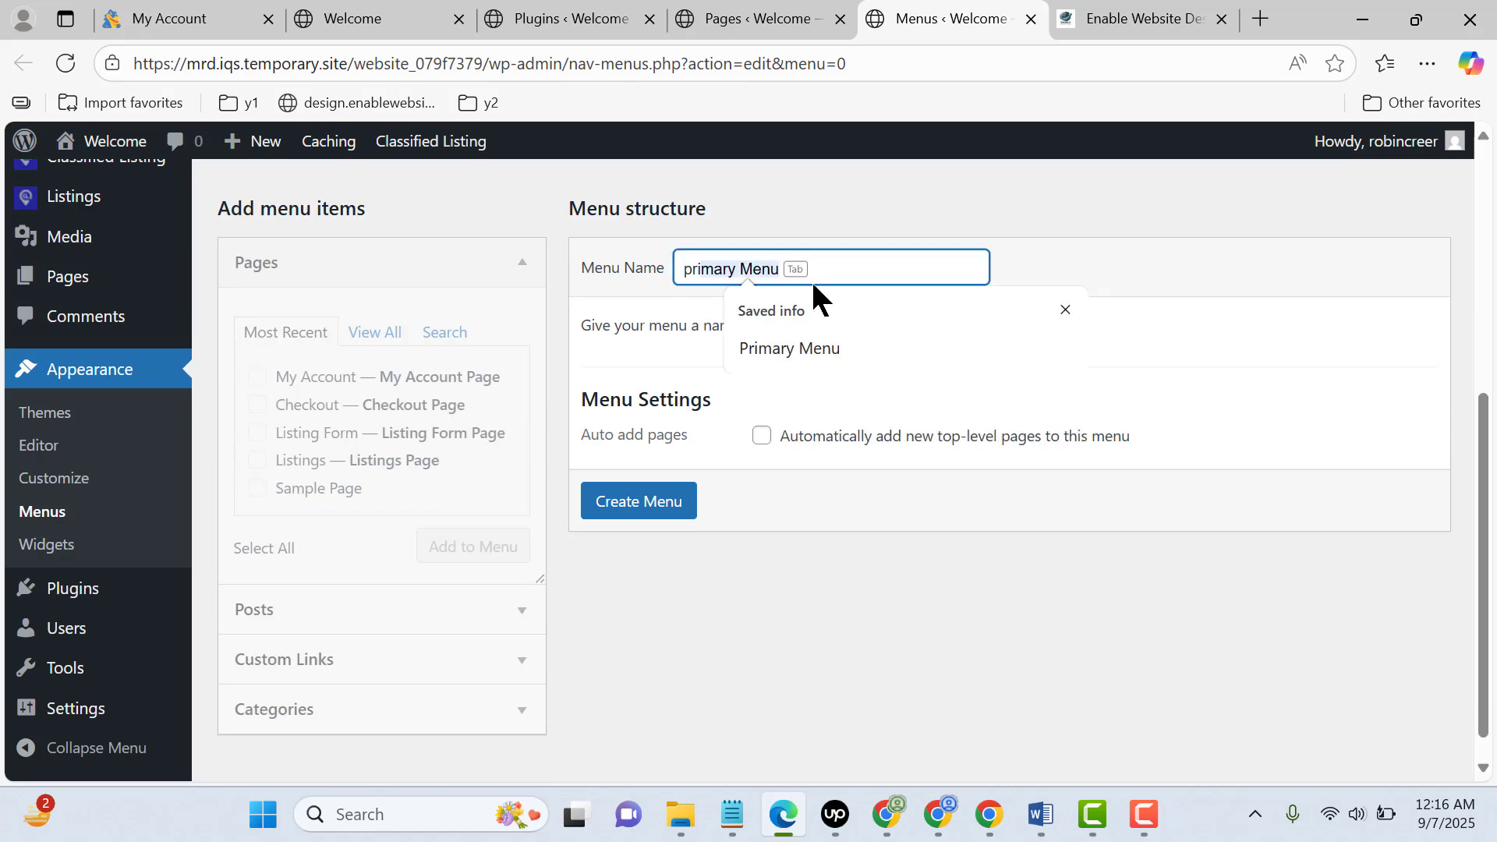
click(814, 348)
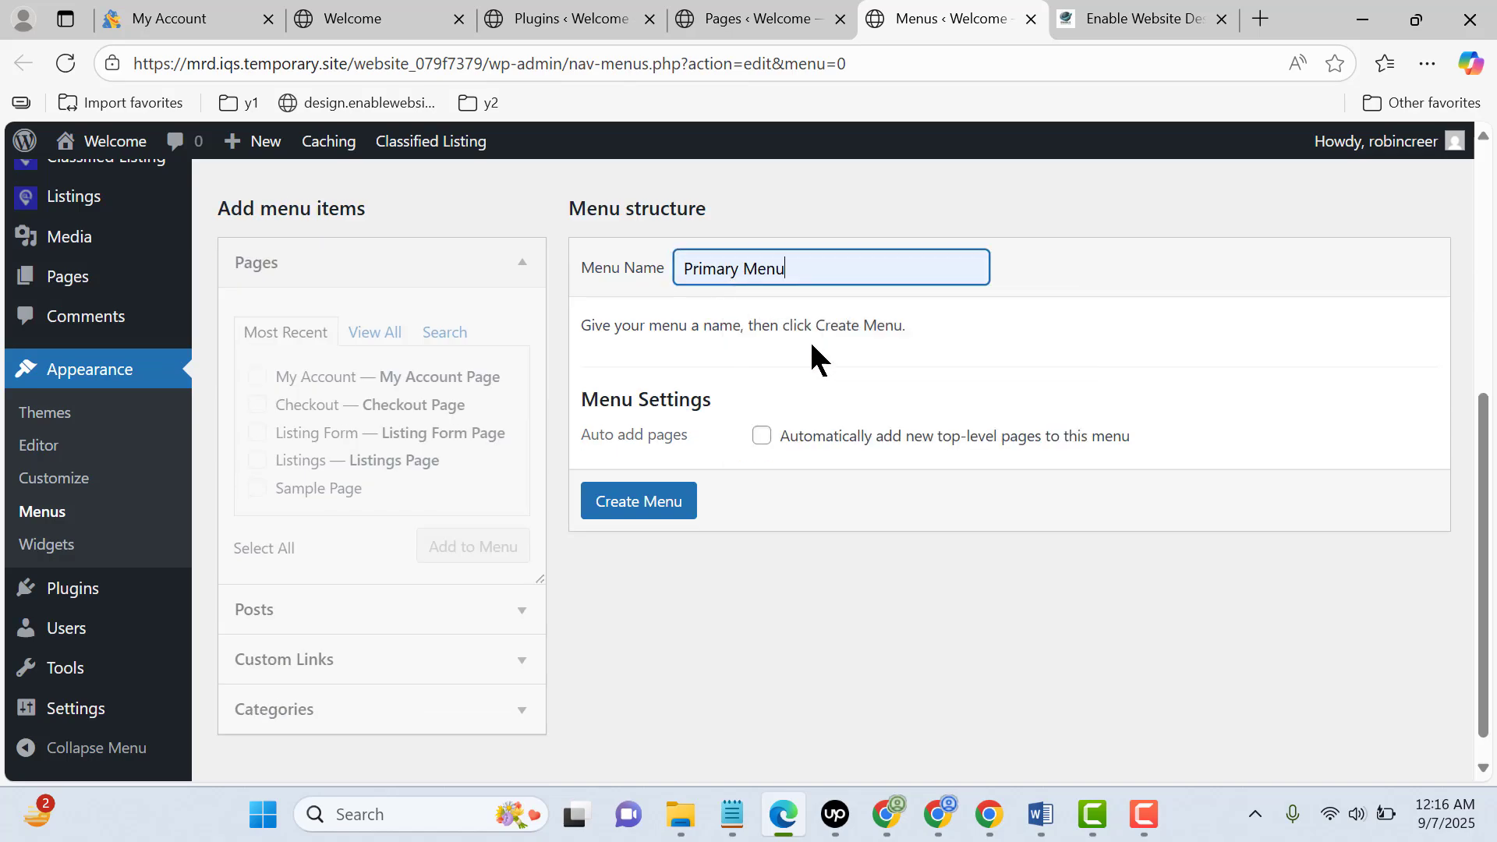
click(626, 521)
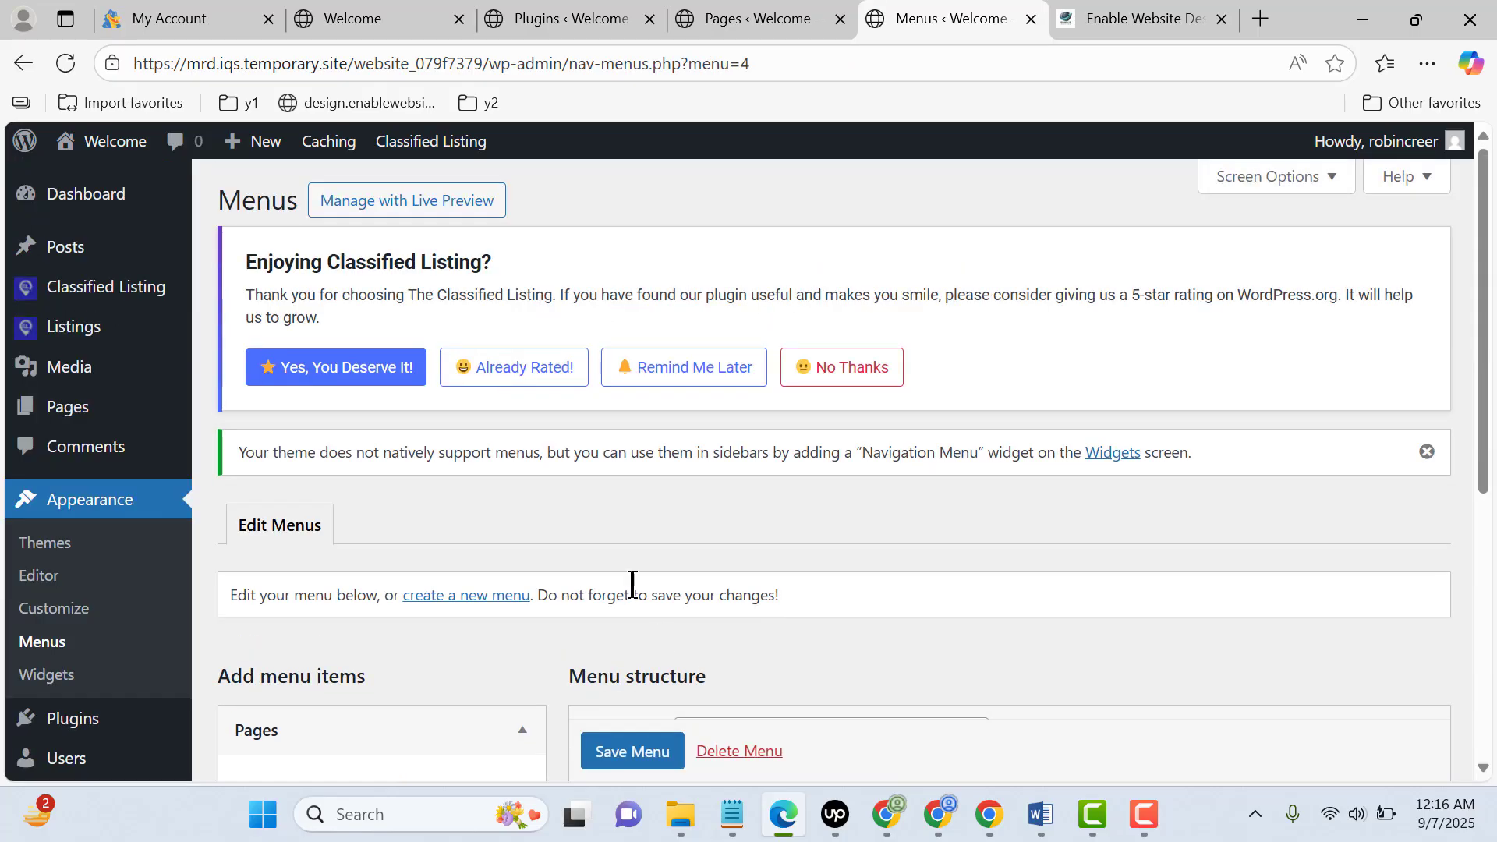
Add the My Account page to Primary Menu and save the menu
scroll(632, 582, down, 5)
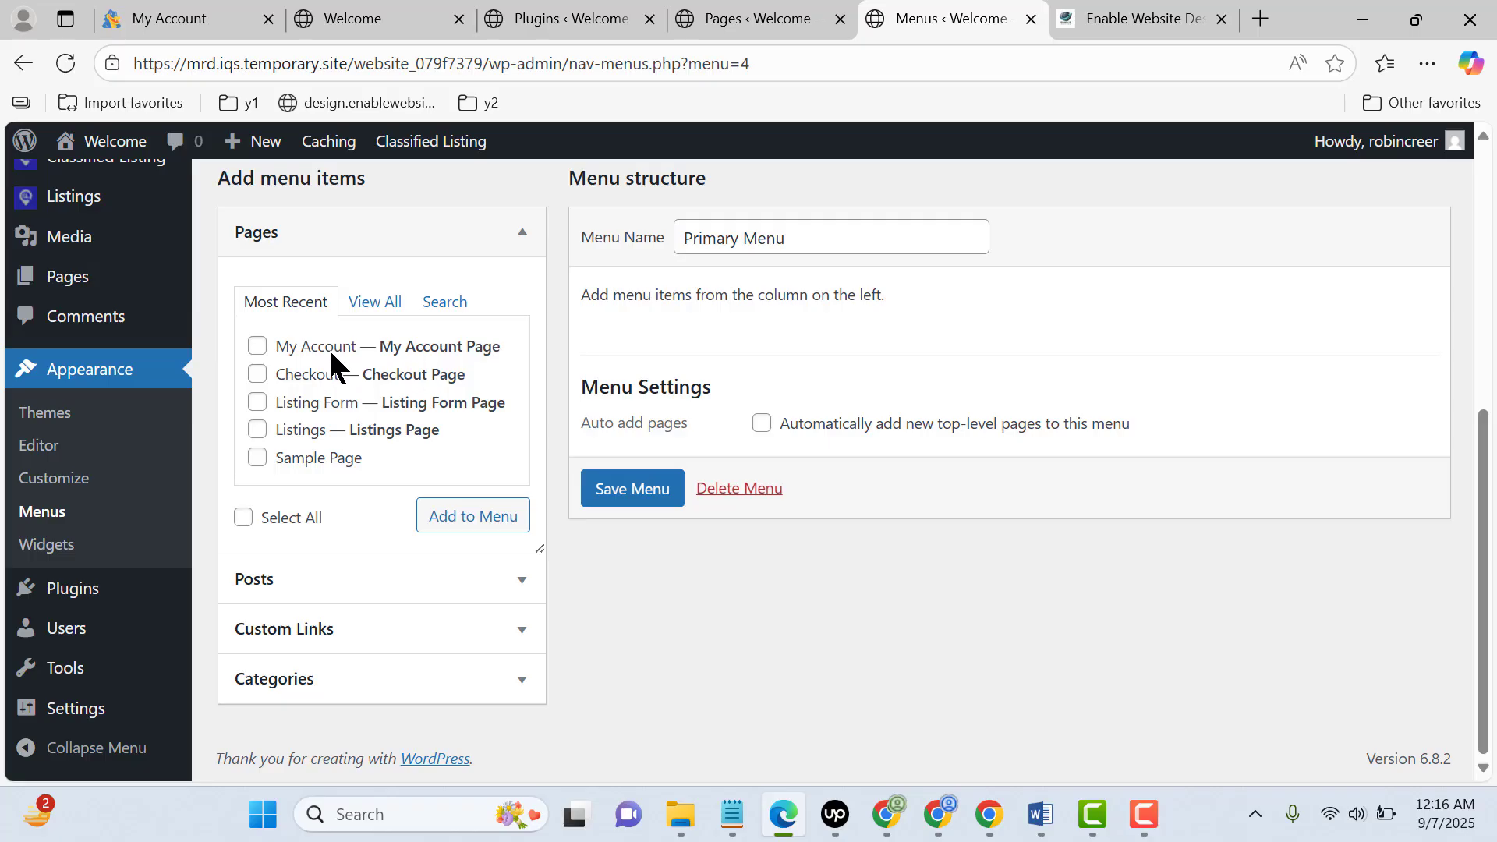
click(330, 348)
click(487, 526)
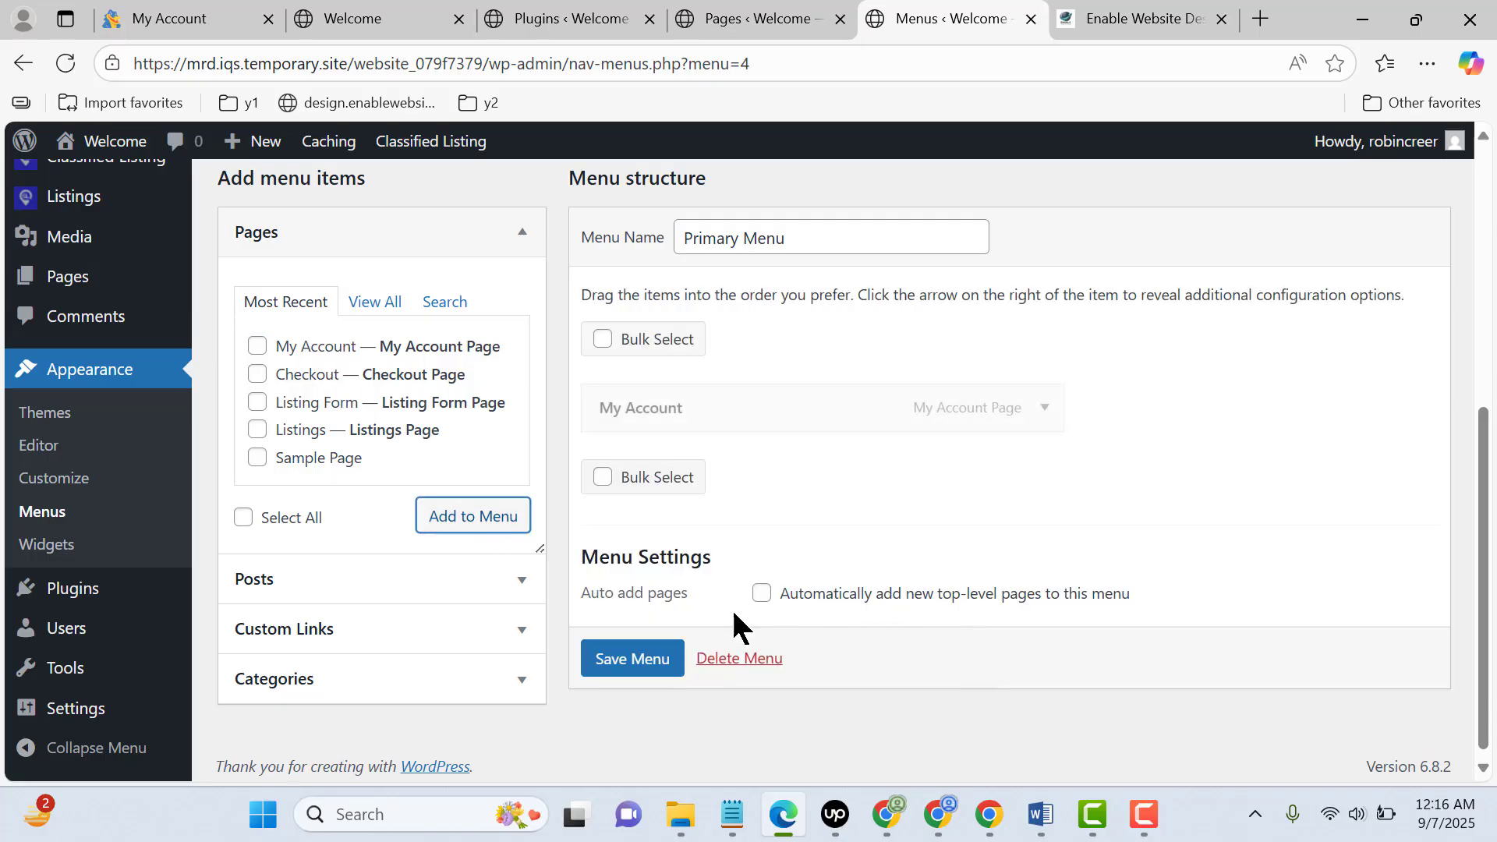
click(663, 667)
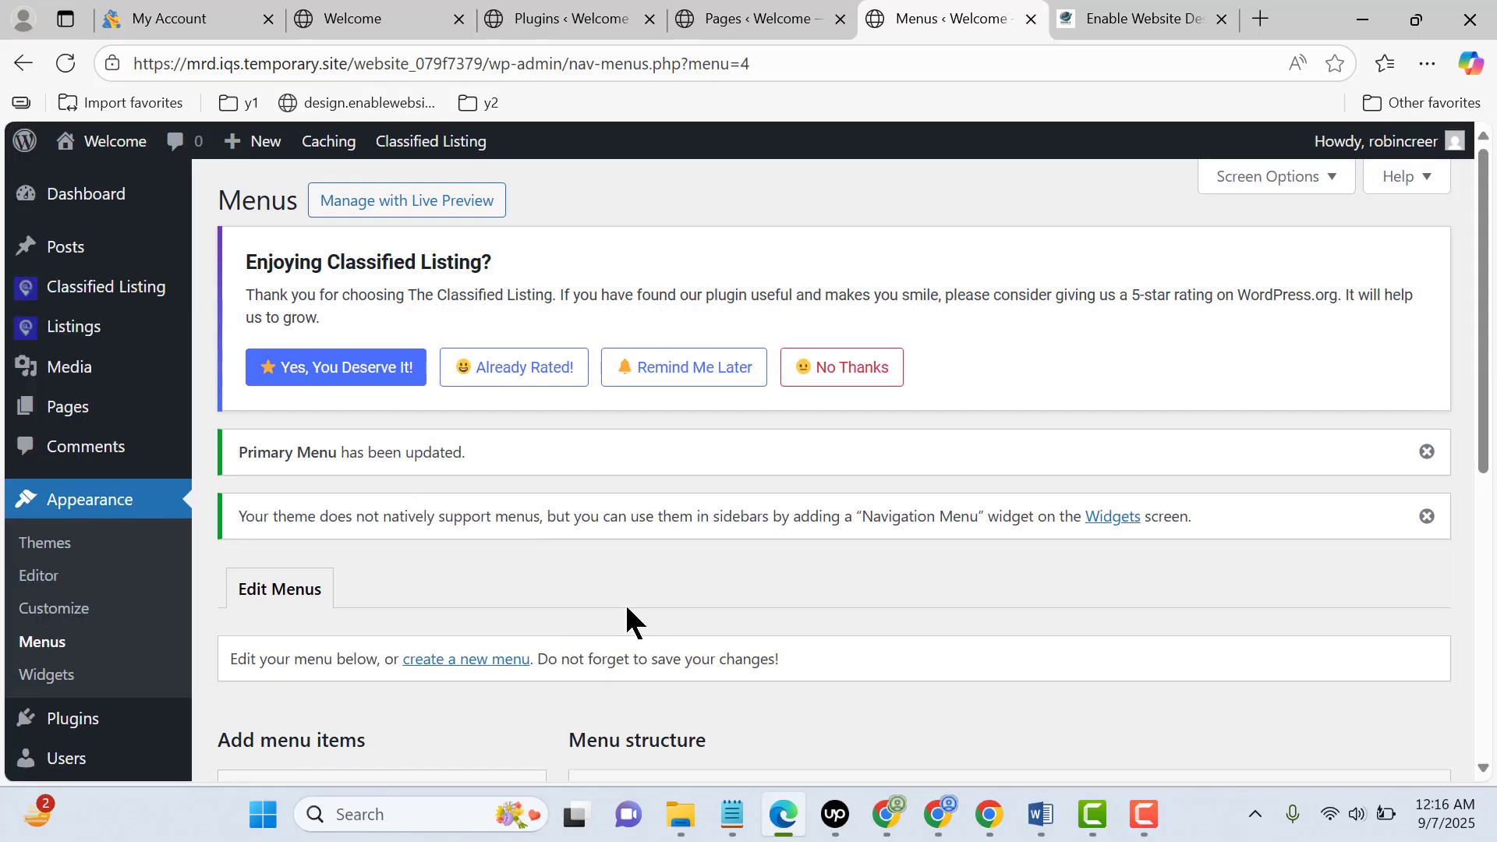
Copy the site's front-end link, load it in Chrome and open the My Account page
mouse_move(117, 147)
right_click(134, 187)
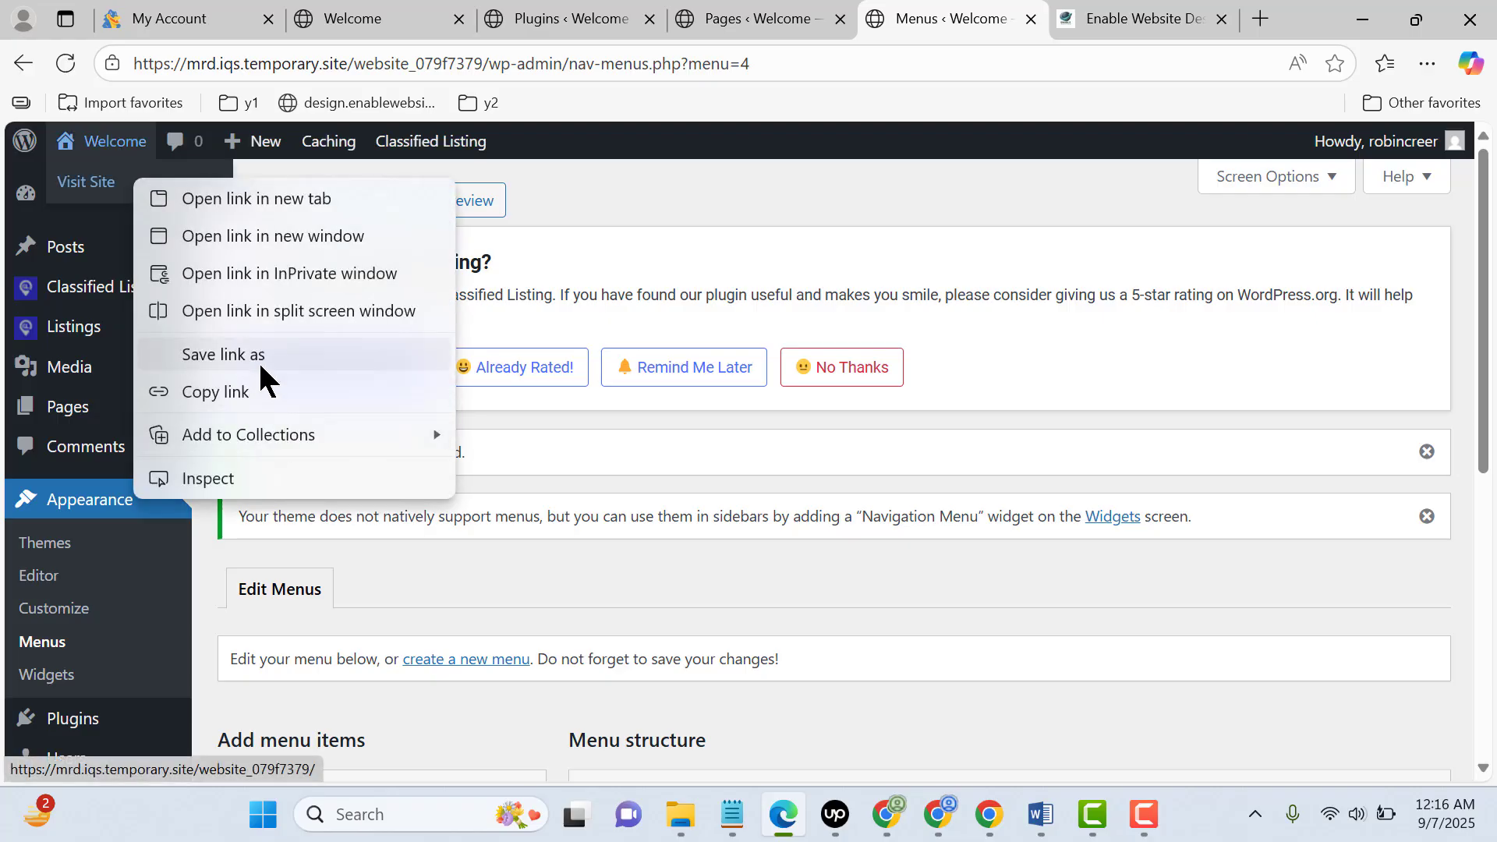
click(251, 392)
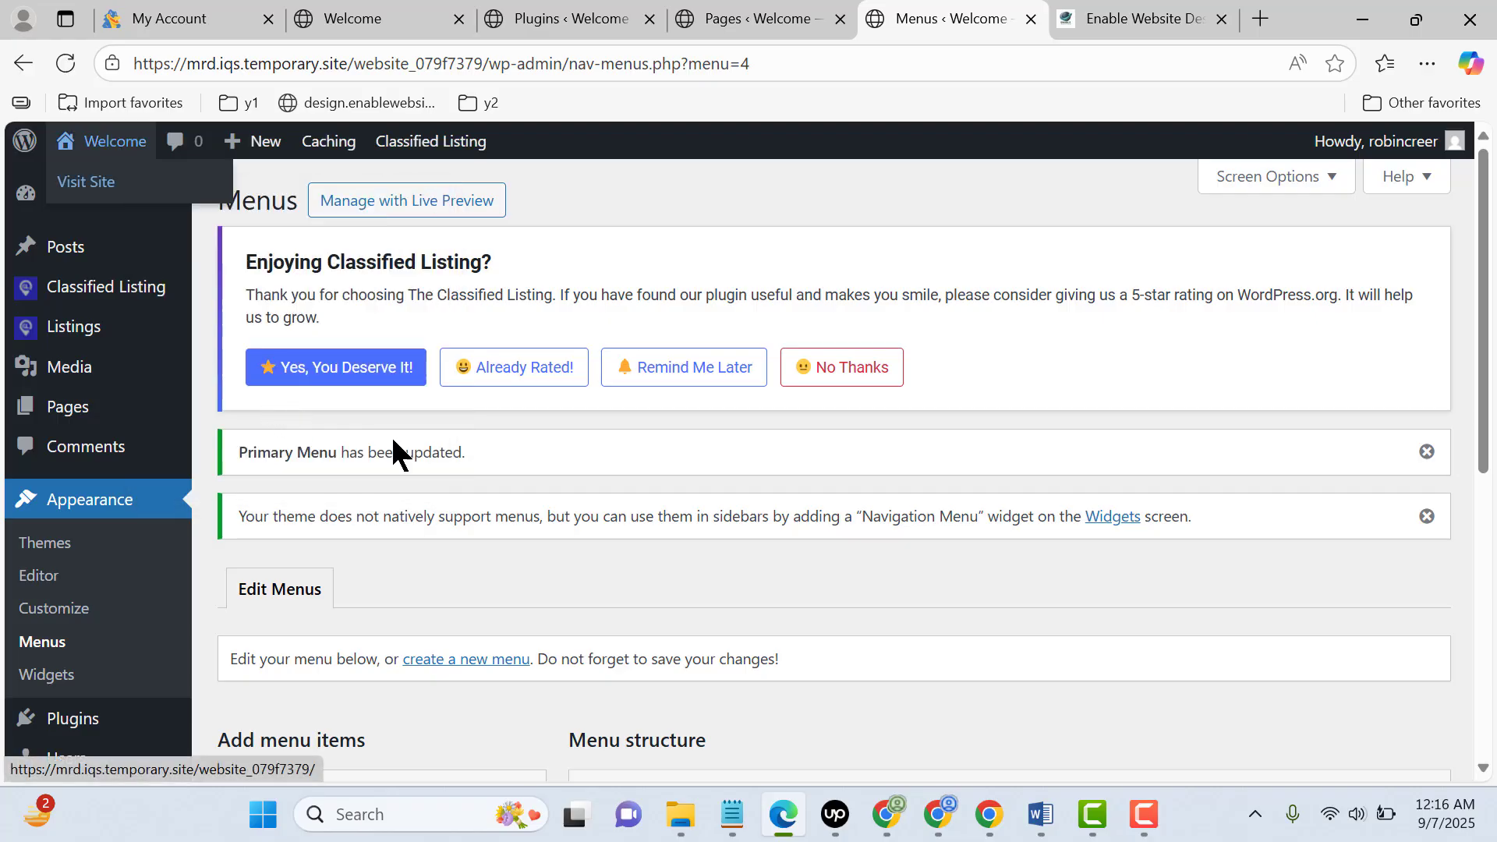
click(989, 815)
text(https://mrd.iqs.temporary.site/website_079f7379/)
key(Return)
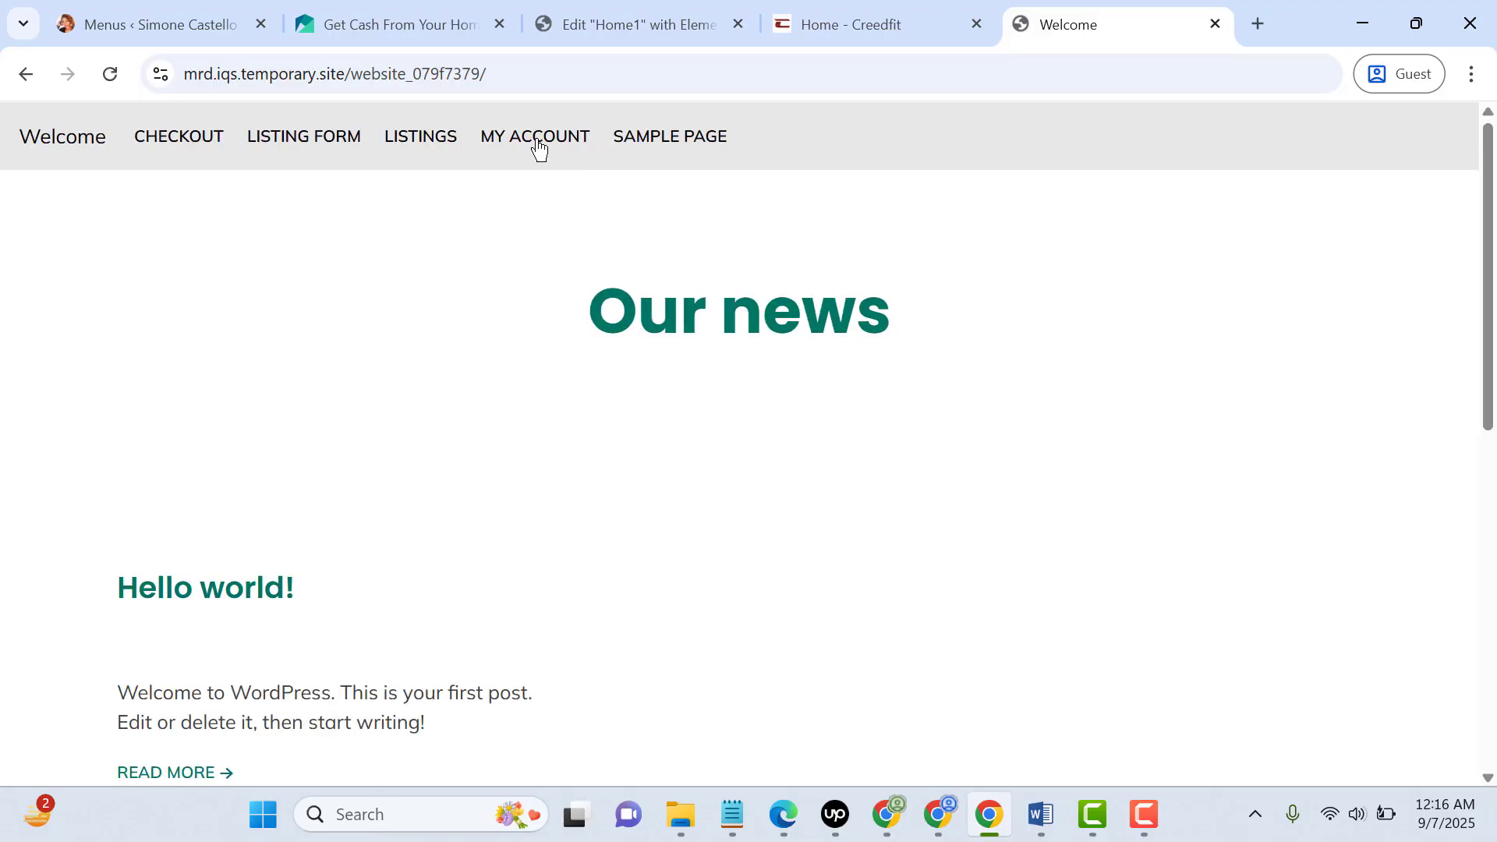
click(535, 139)
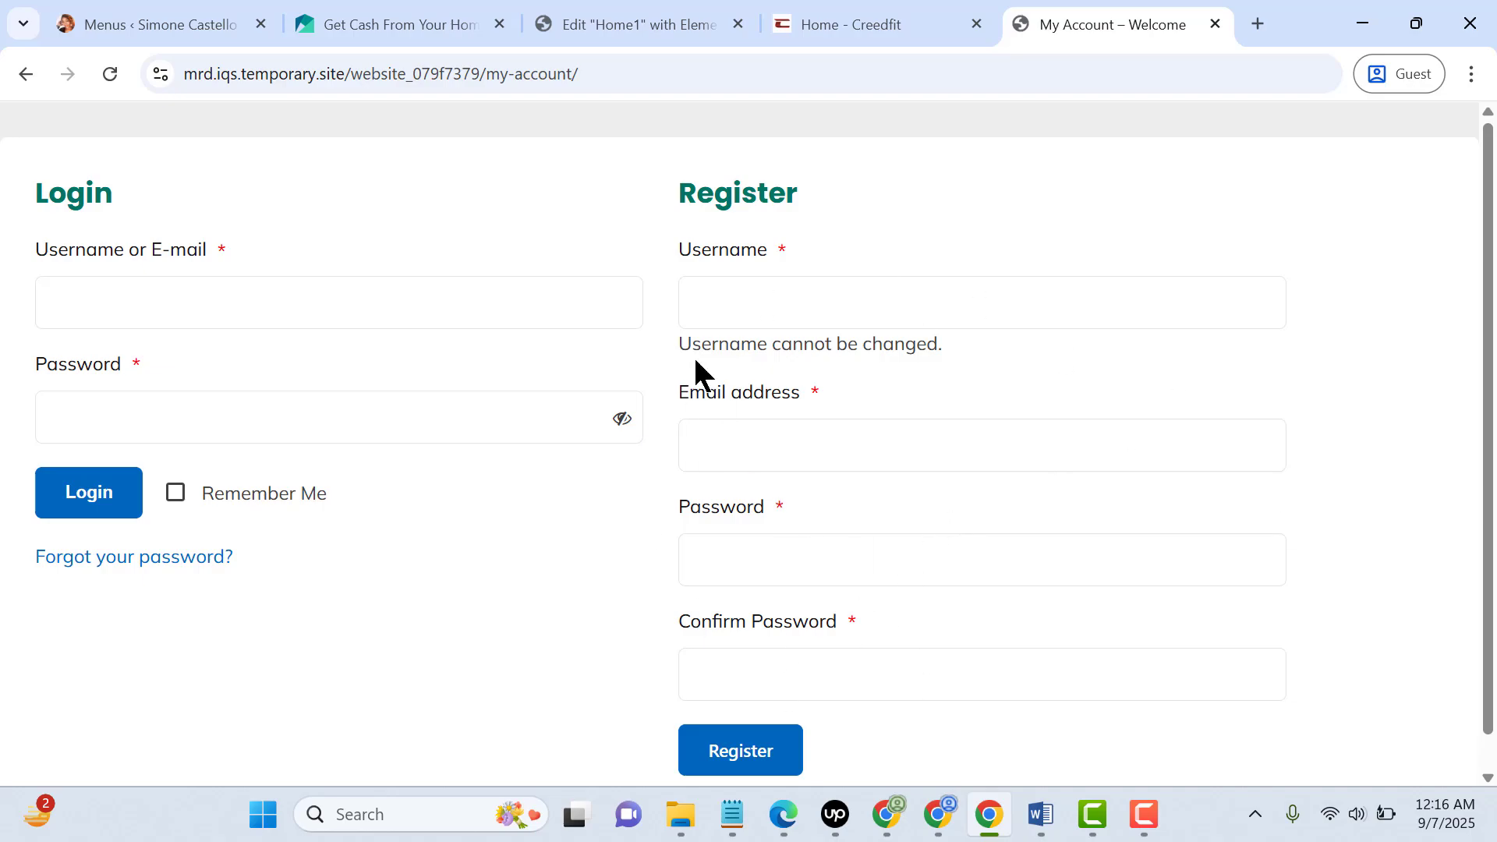
Switch back to Edge, open the WordPress General Settings, review the Membership option and save the settings
click(780, 694)
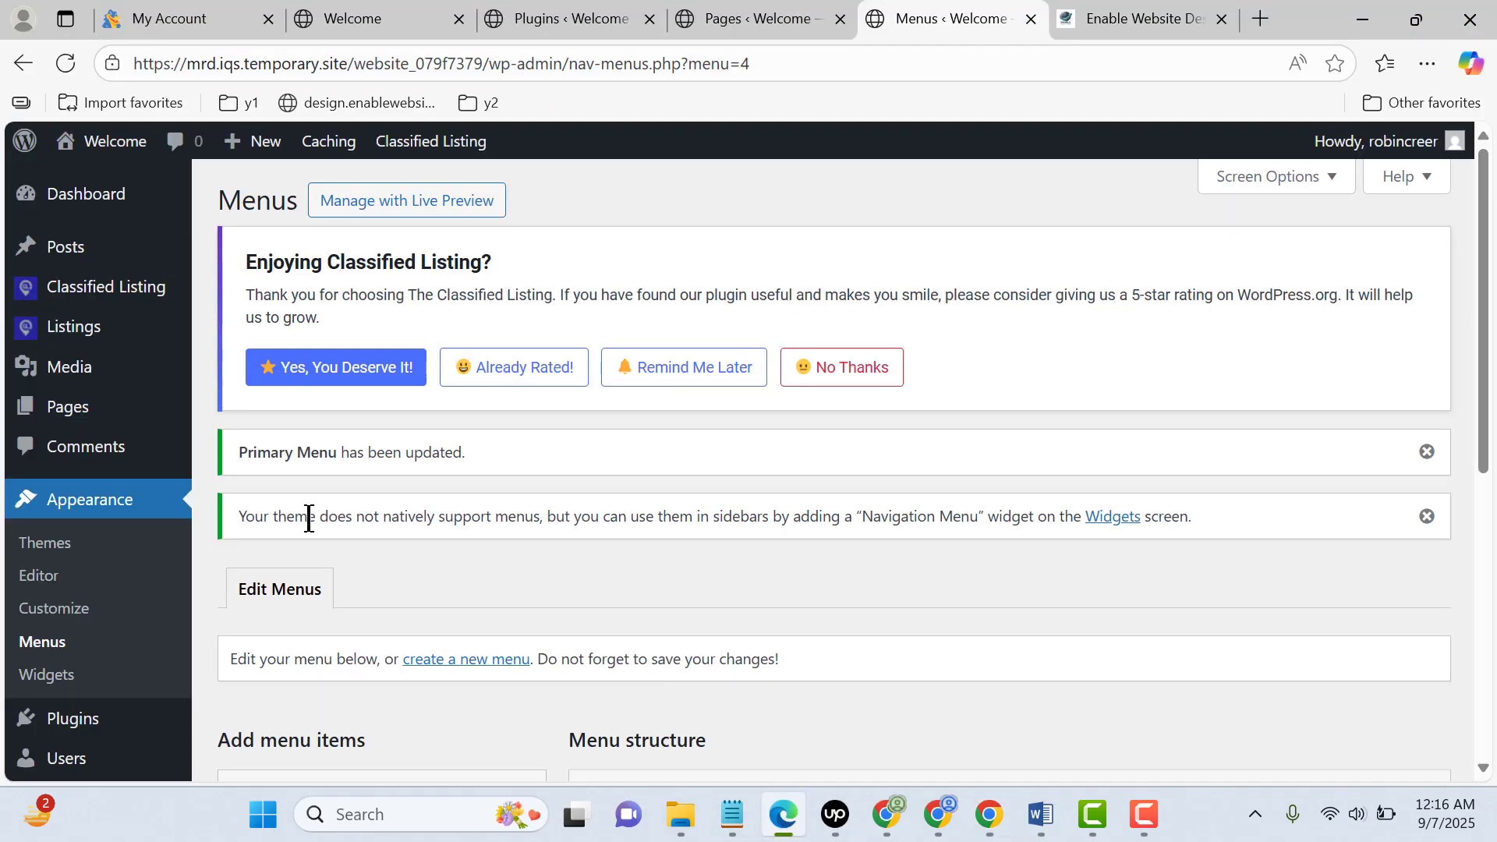
scroll(108, 554, down, 5)
mouse_move(75, 708)
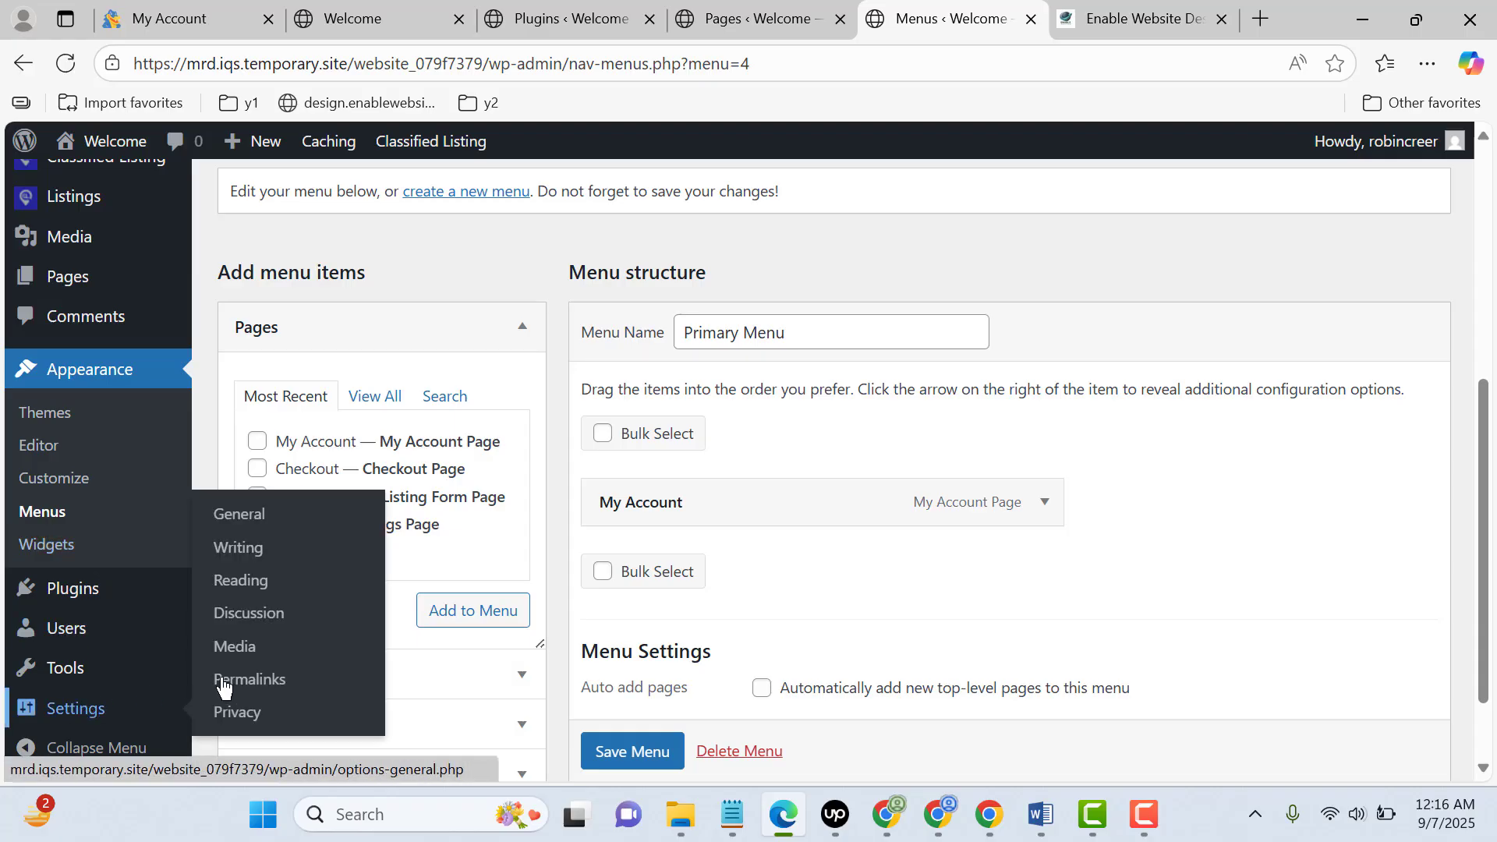
click(283, 521)
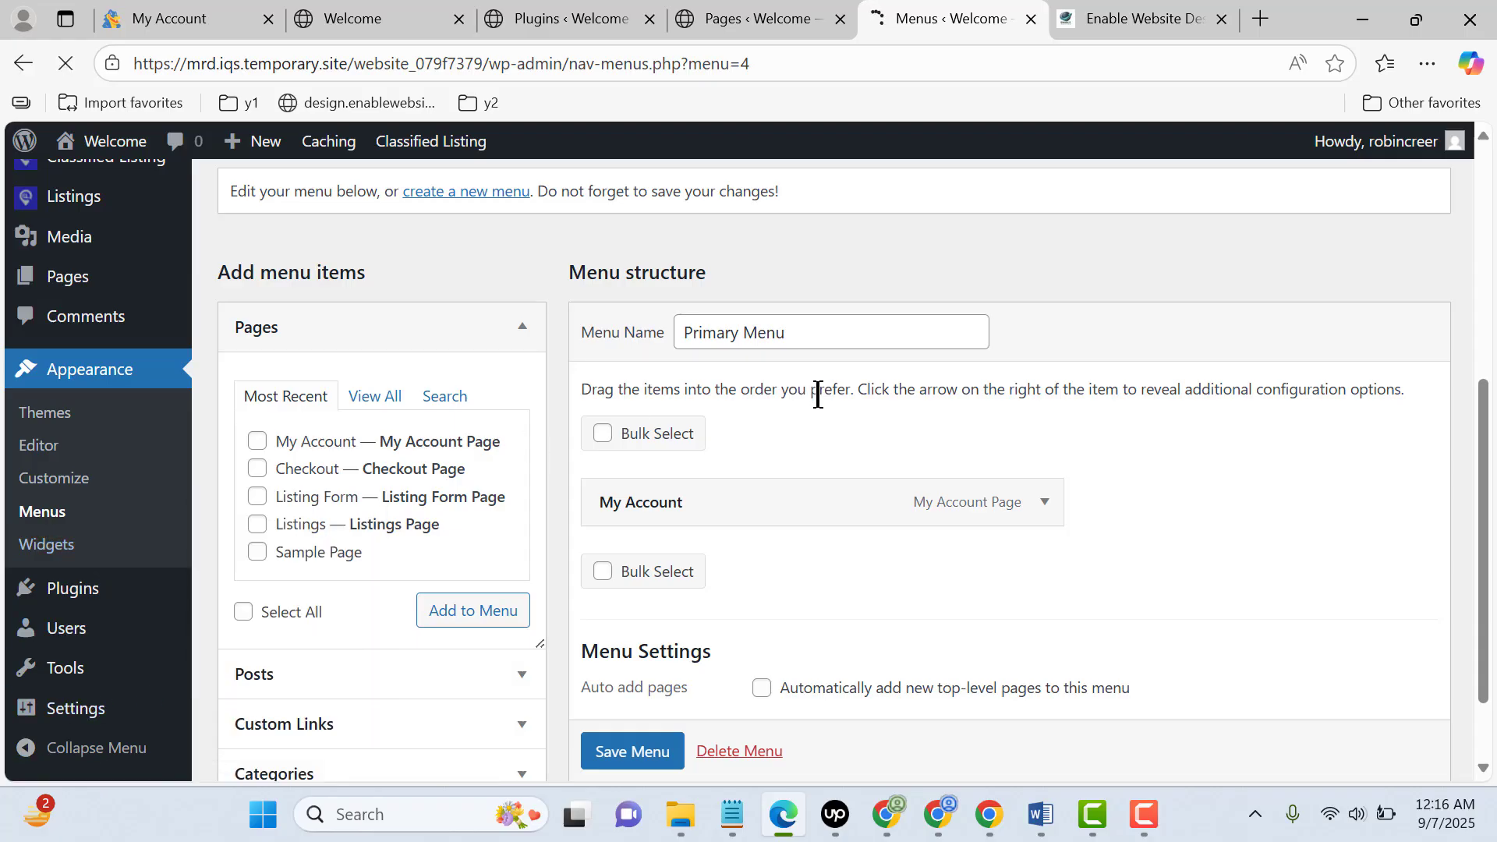
scroll(819, 390, down, 9)
scroll(702, 351, up, 3)
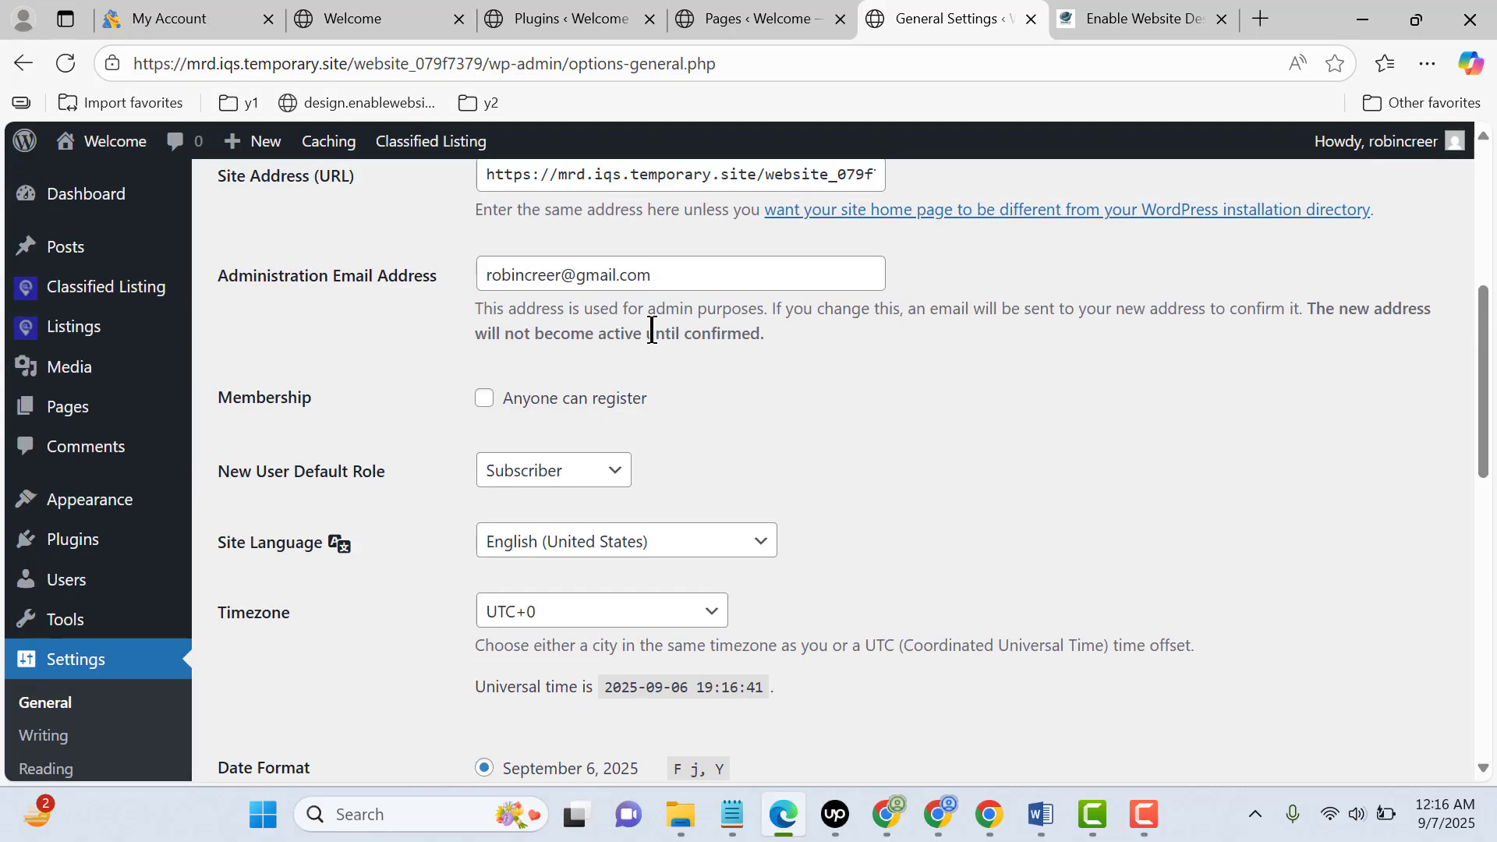
scroll(690, 416, down, 10)
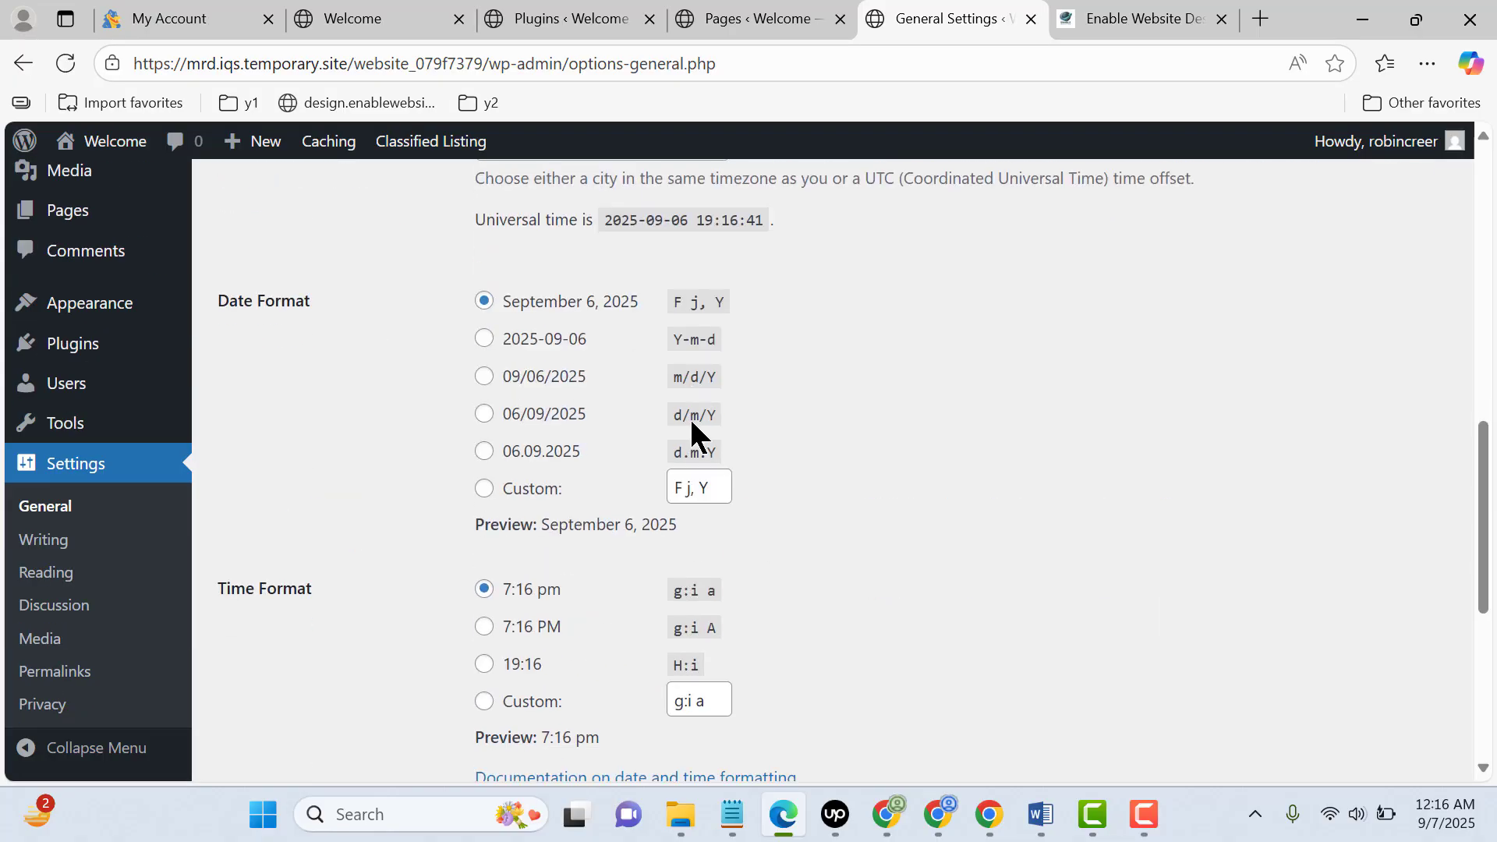
click(278, 661)
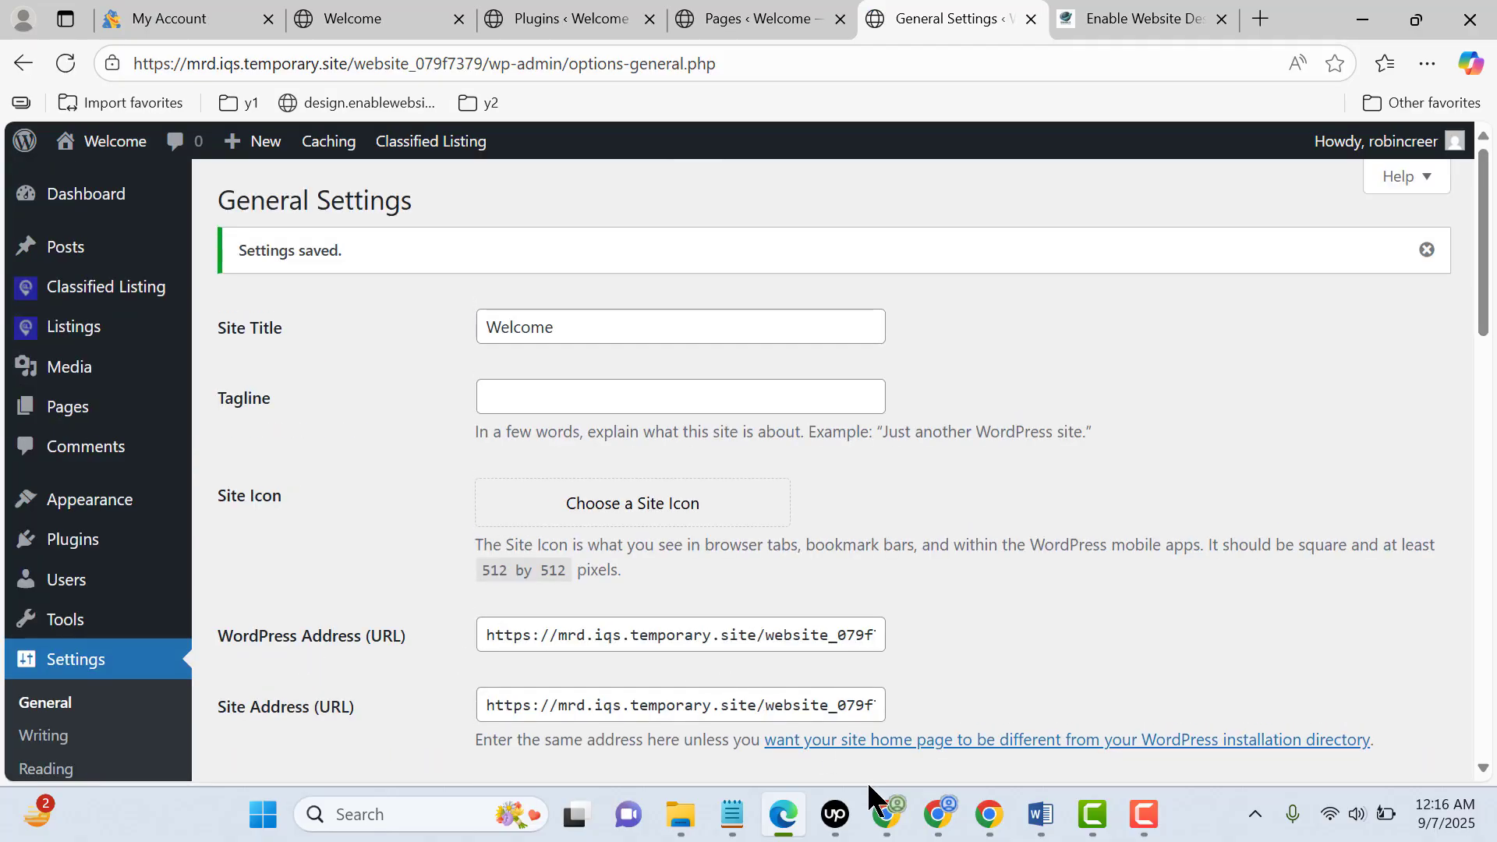
Switch to Chrome and register a new account with username enable22, the contact's e-mail and the account password
click(991, 814)
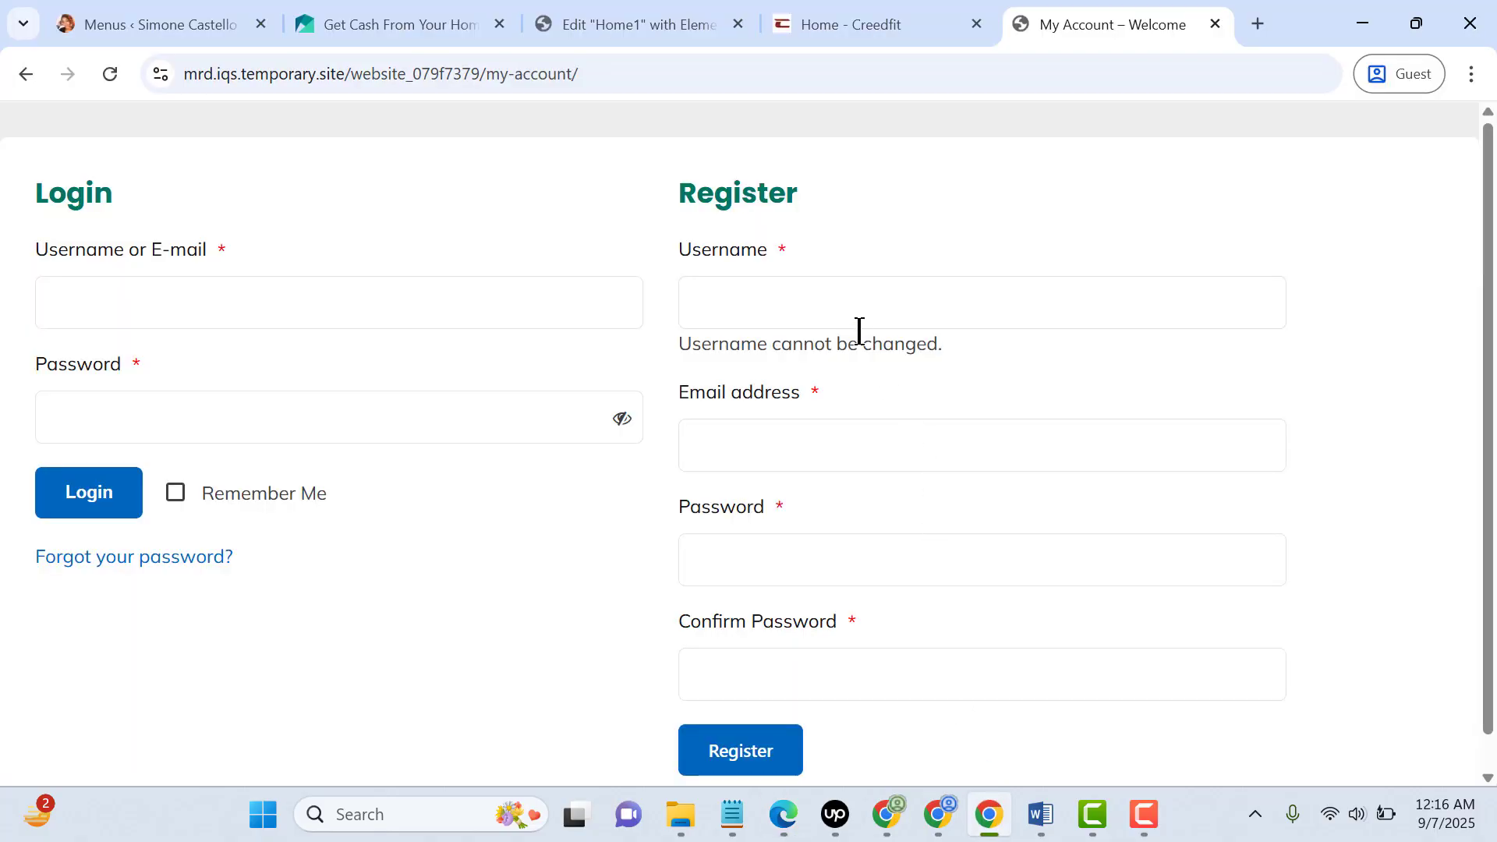
scroll(859, 330, down, 1)
click(819, 262)
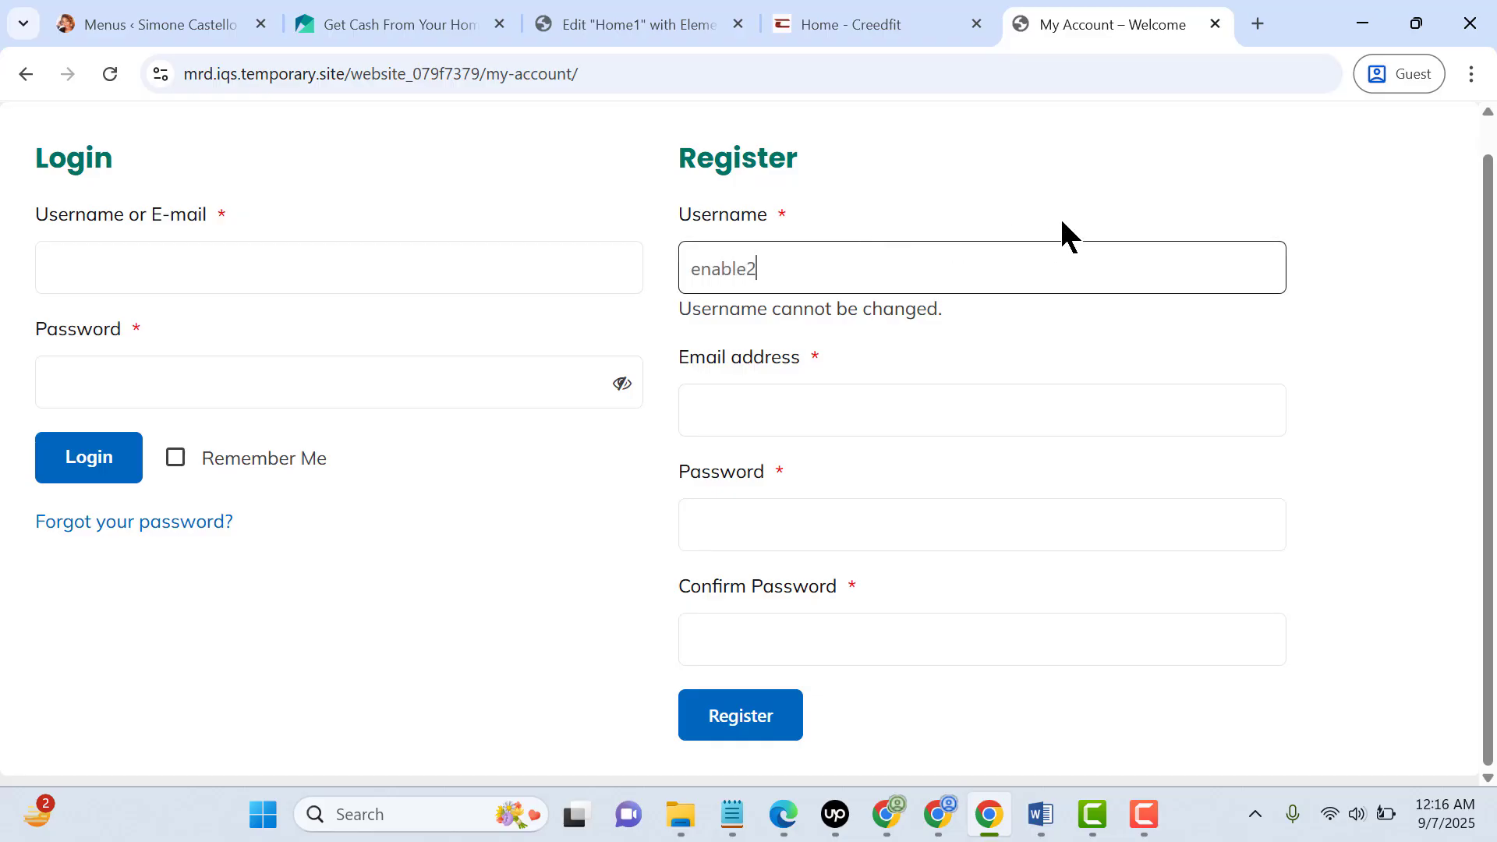
click(902, 421)
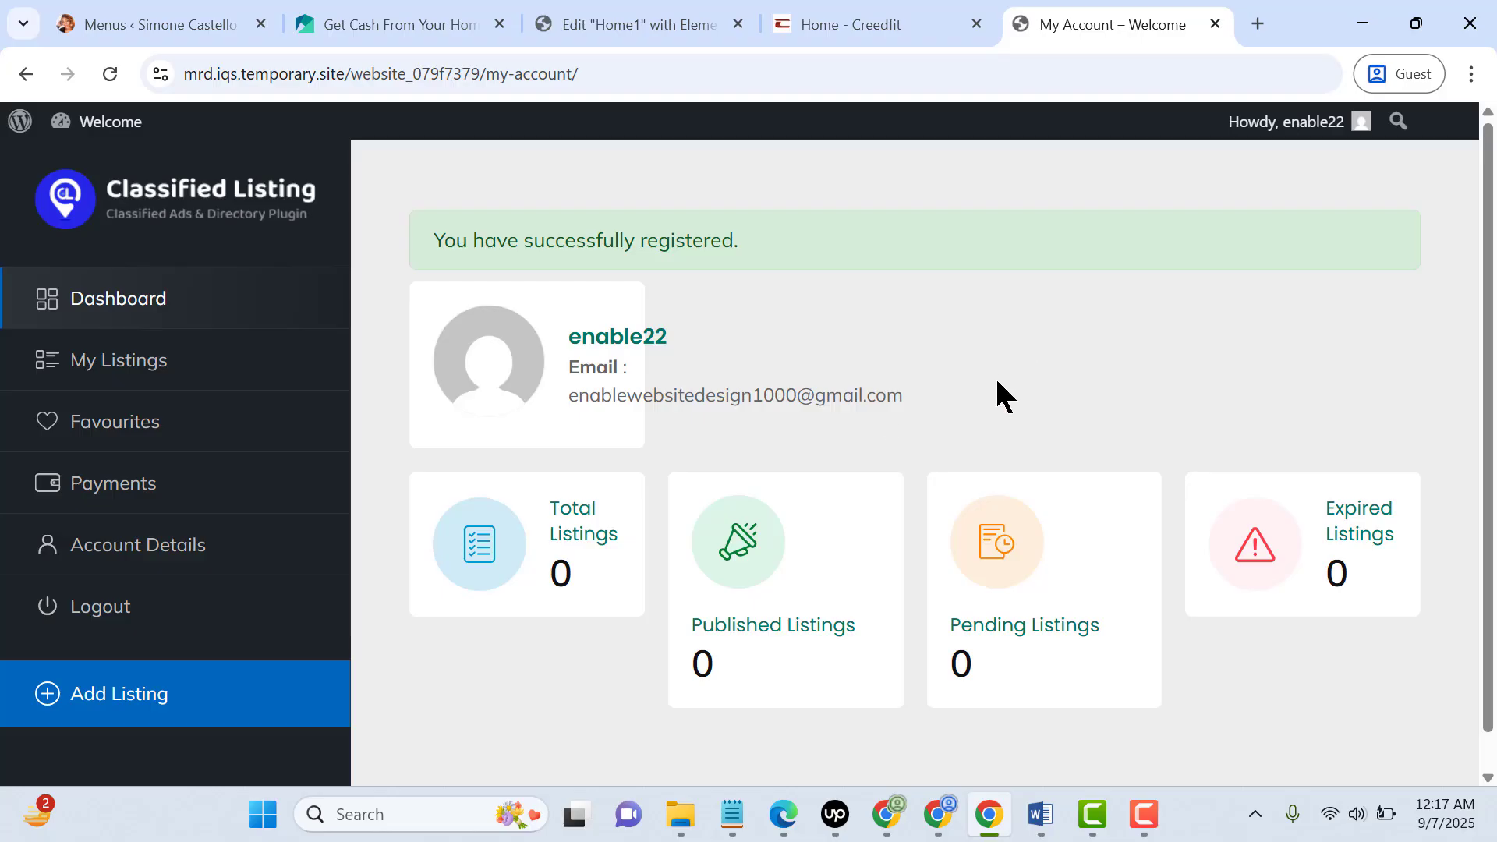
Open the Add Listing form from the account dashboard and examine its type, category, product information, features and description fields
scroll(83, 665, down, 1)
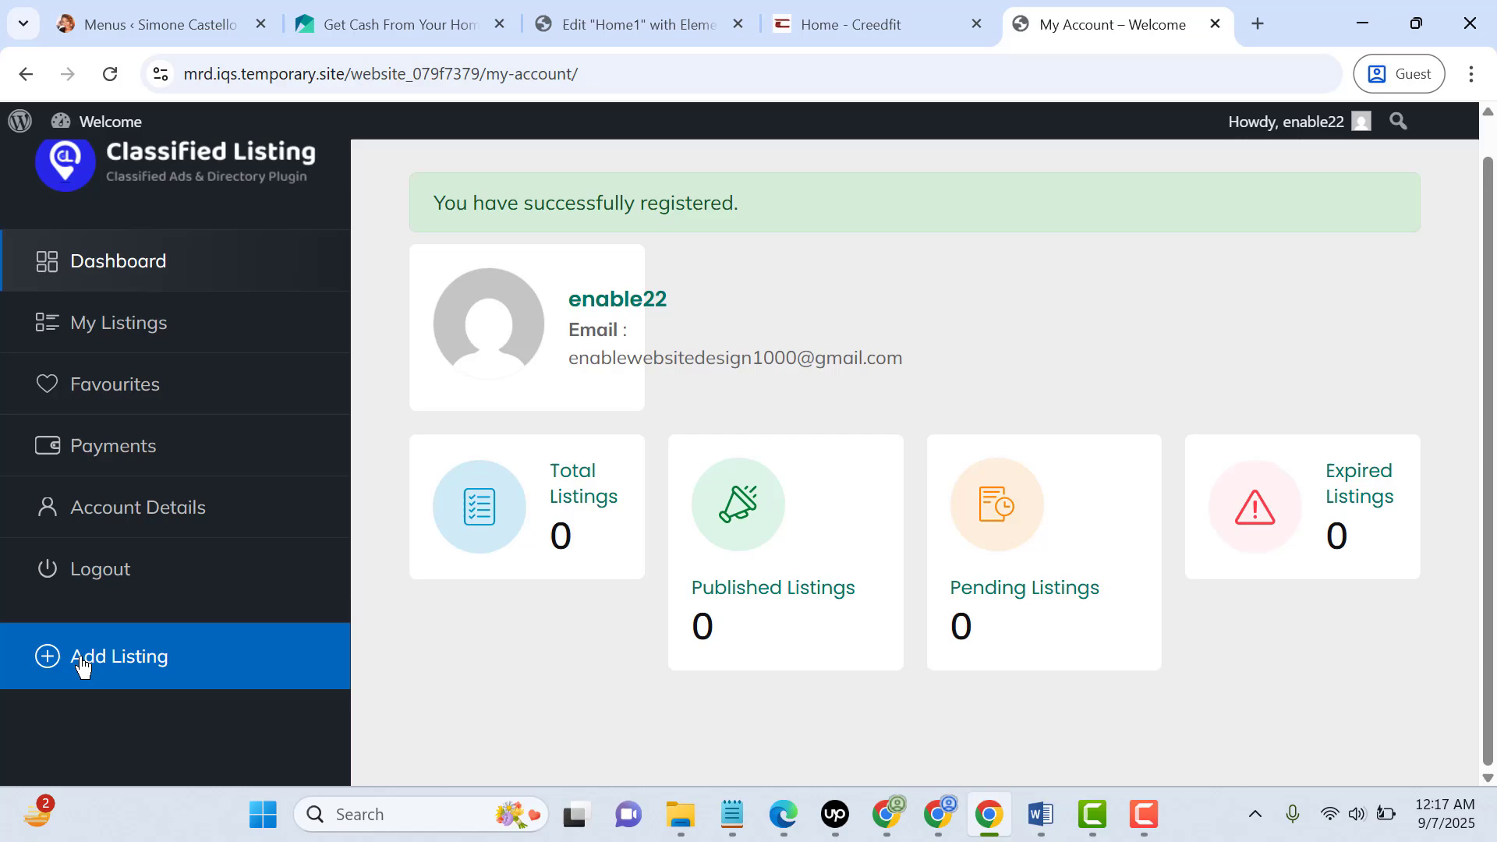
click(145, 667)
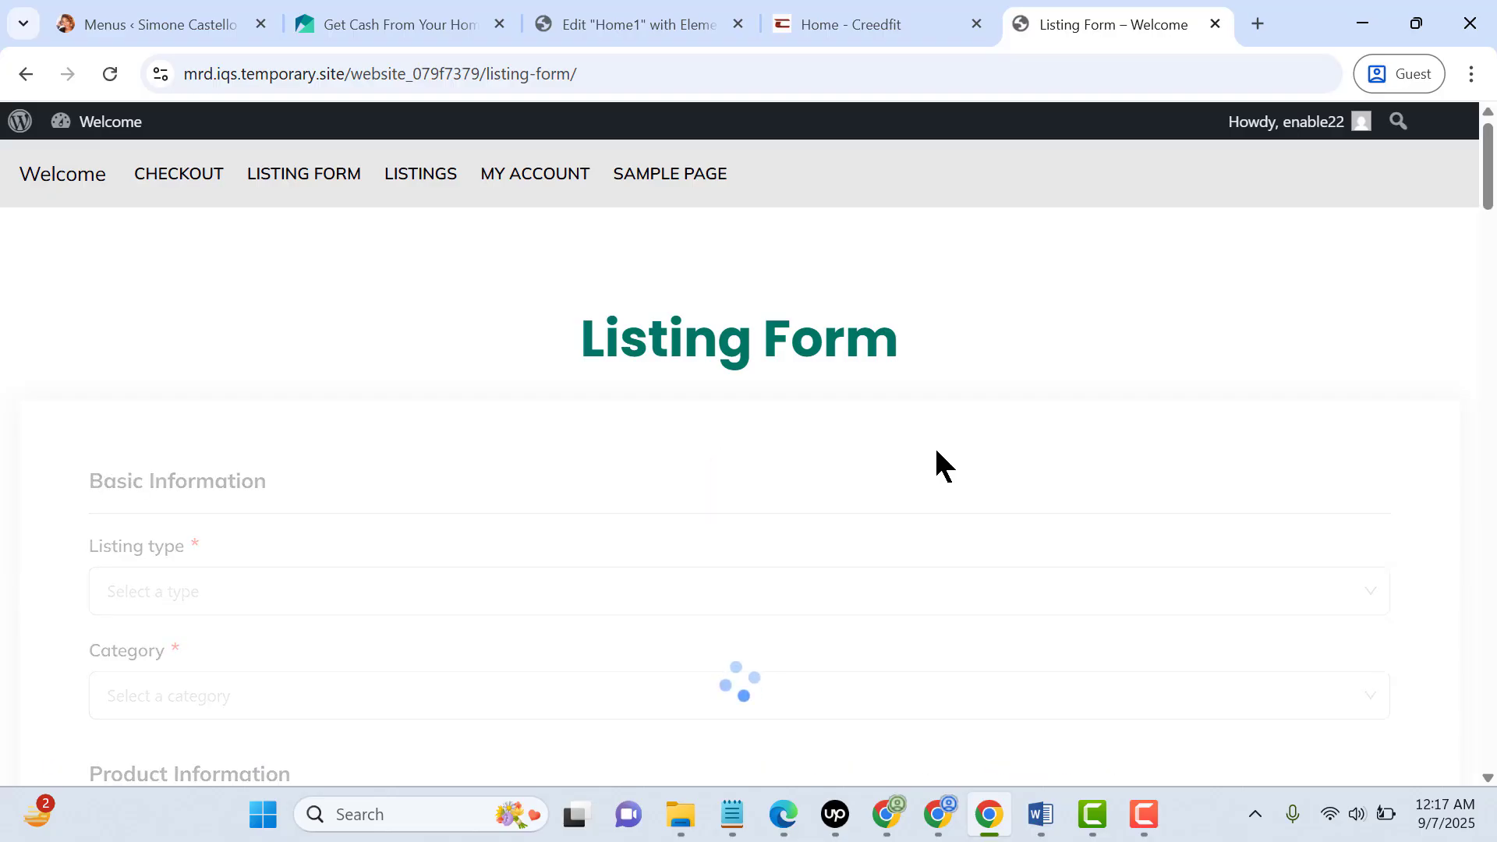
scroll(733, 588, down, 5)
scroll(734, 589, down, 18)
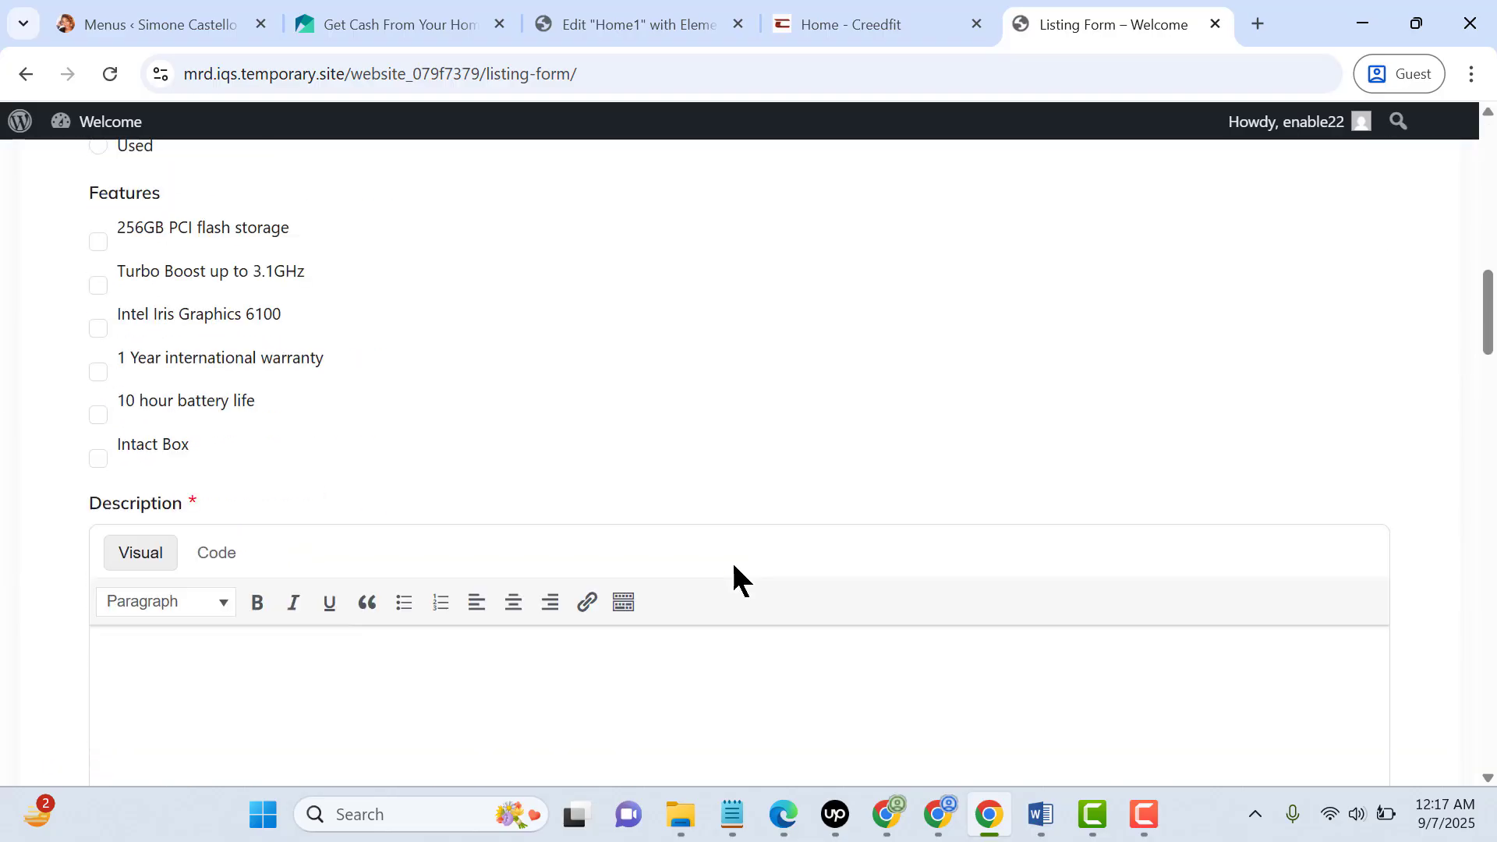
scroll(745, 574, up, 20)
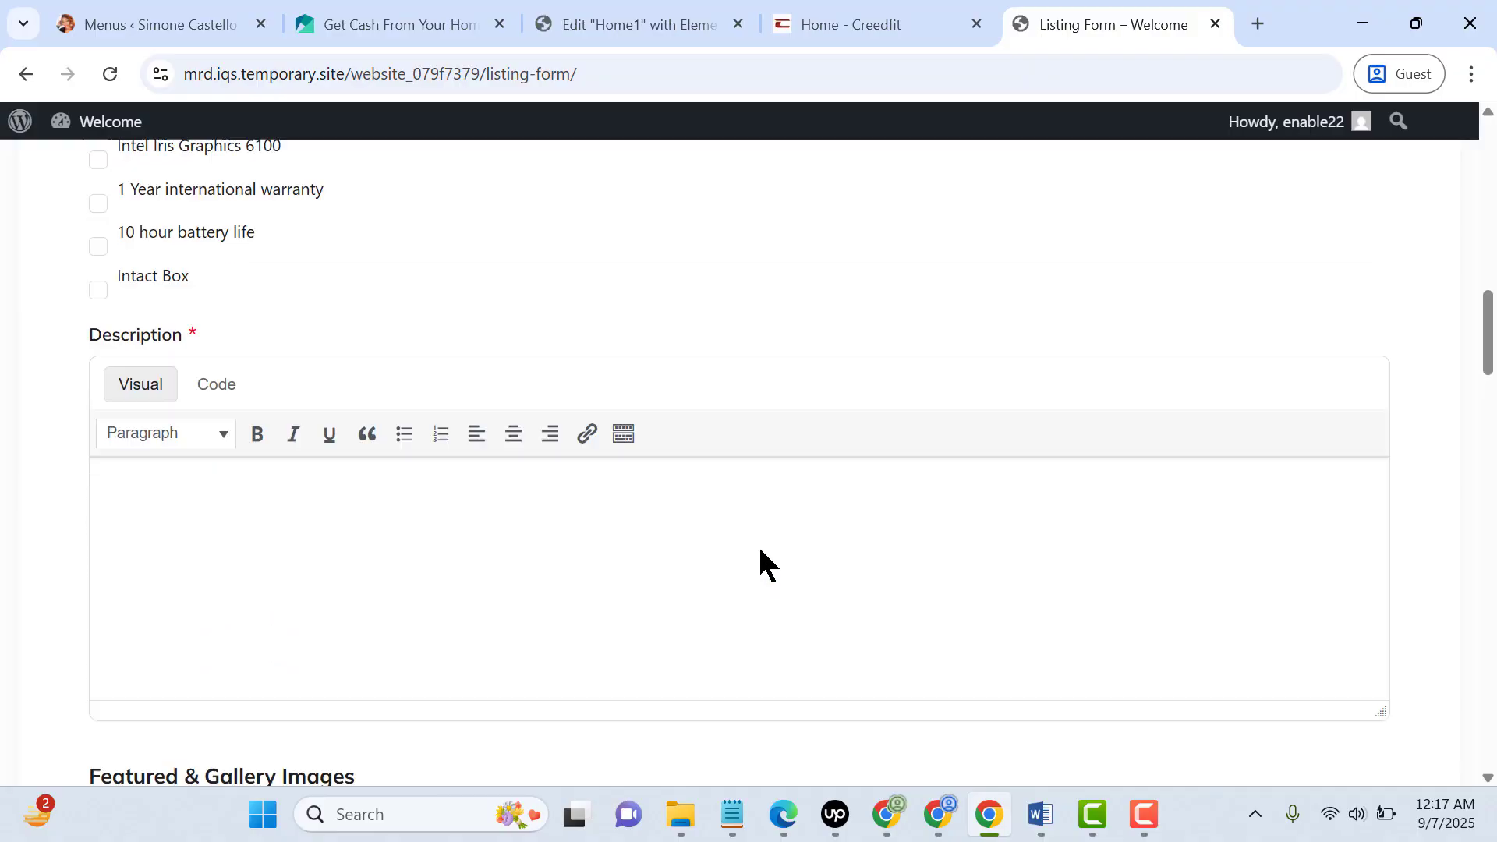
scroll(371, 552, down, 5)
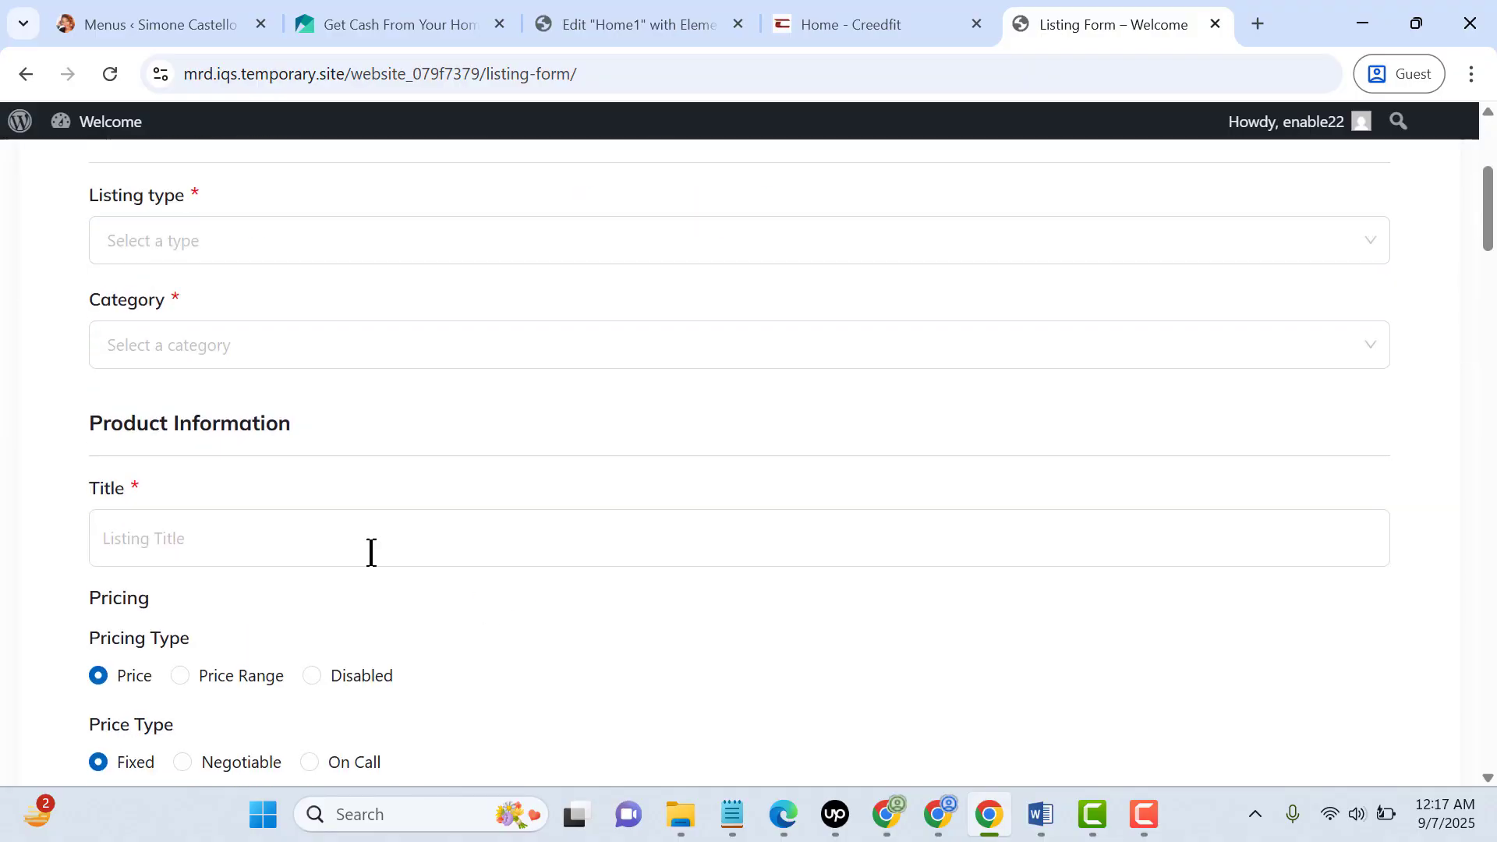
scroll(477, 519, up, 3)
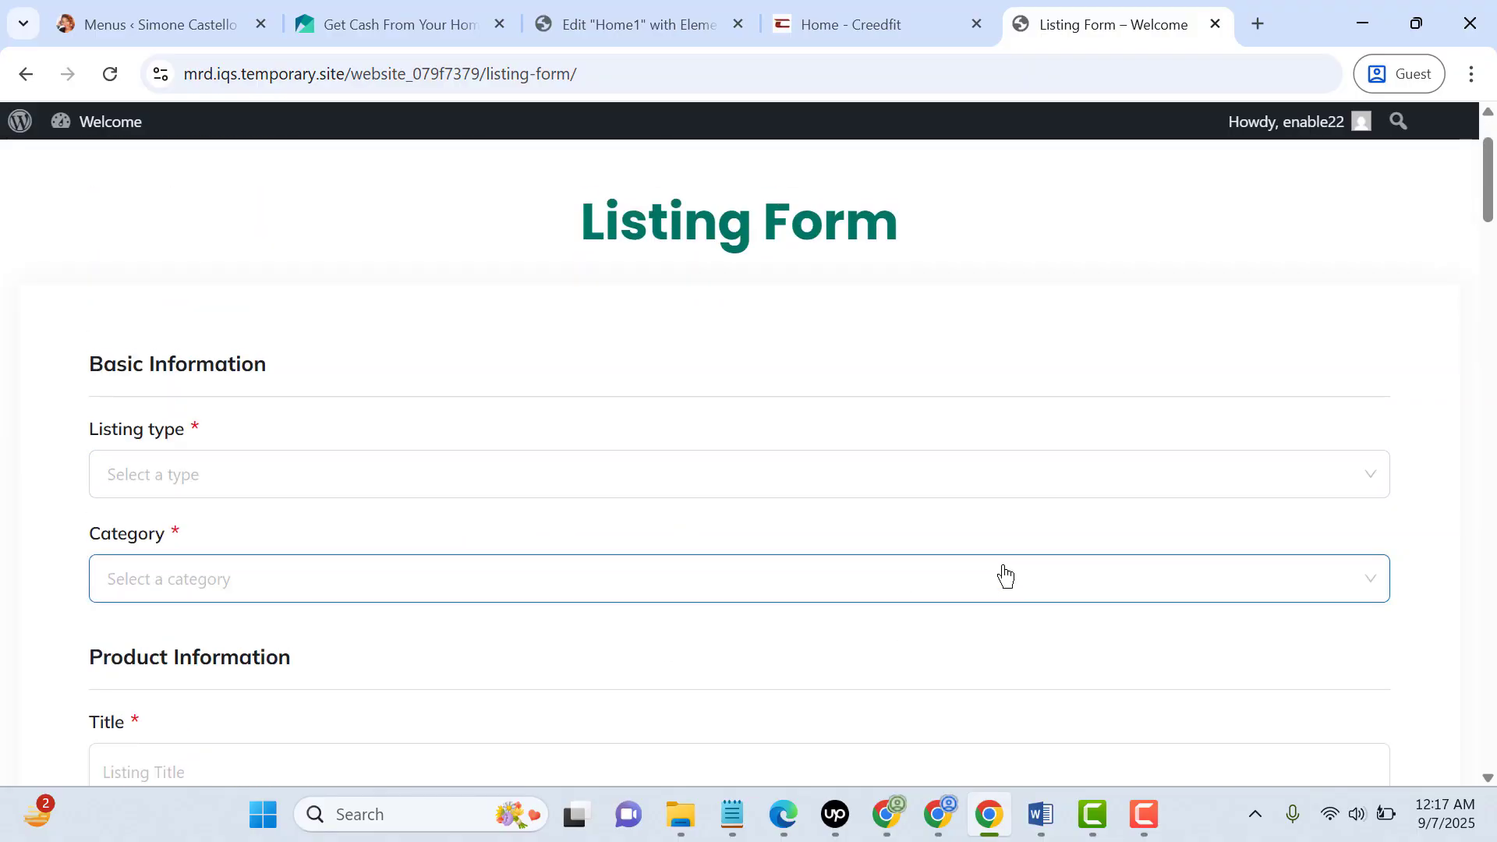
Switch to Edge, open the Classified Listing Form Builder and move its browser tab to the end of the row
click(781, 832)
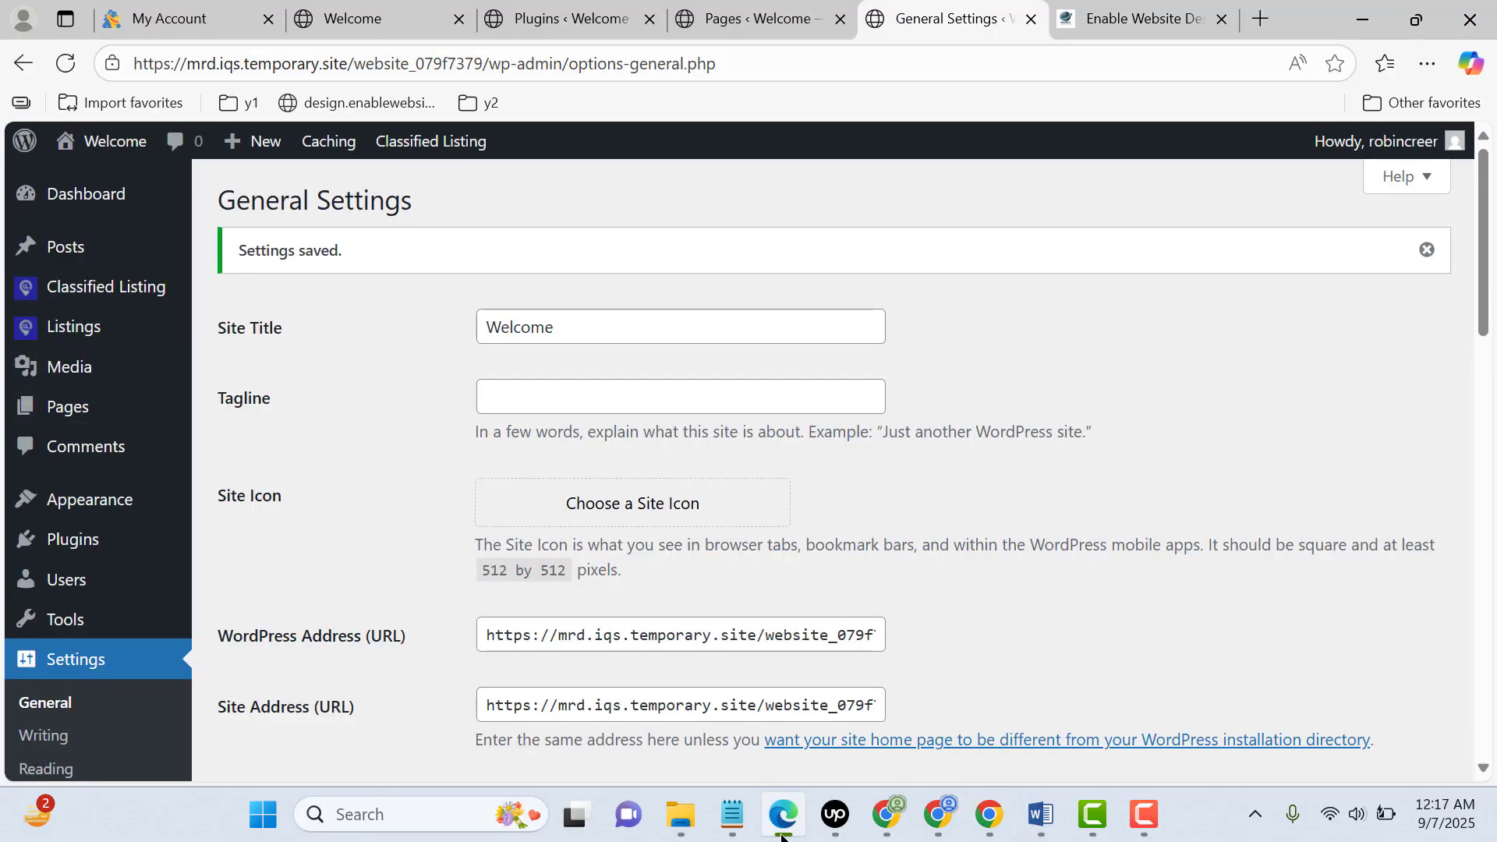
mouse_move(66, 300)
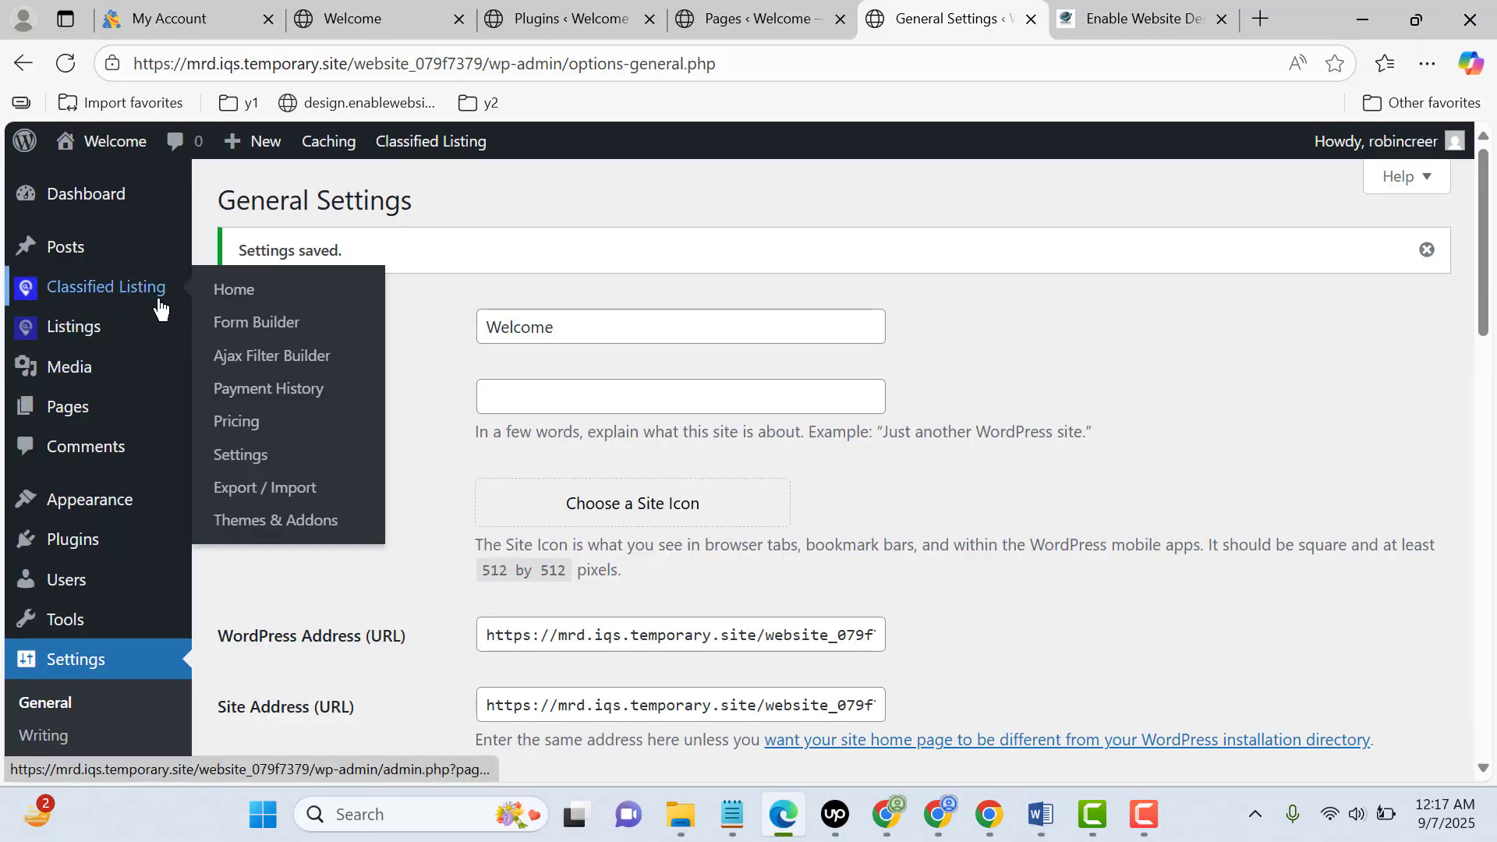
click(265, 327)
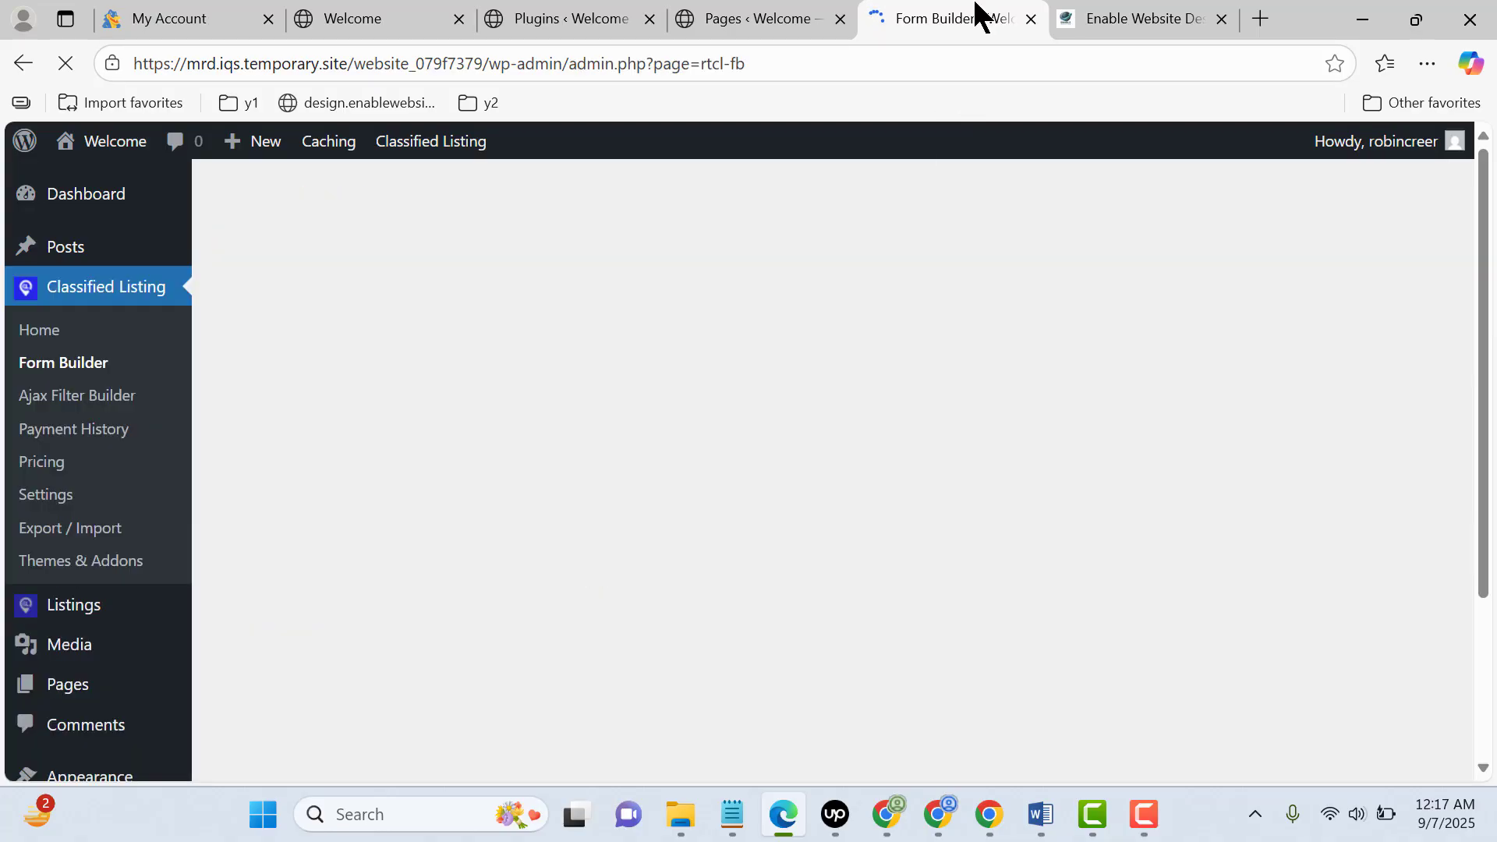
drag(980, 16, 1143, 16)
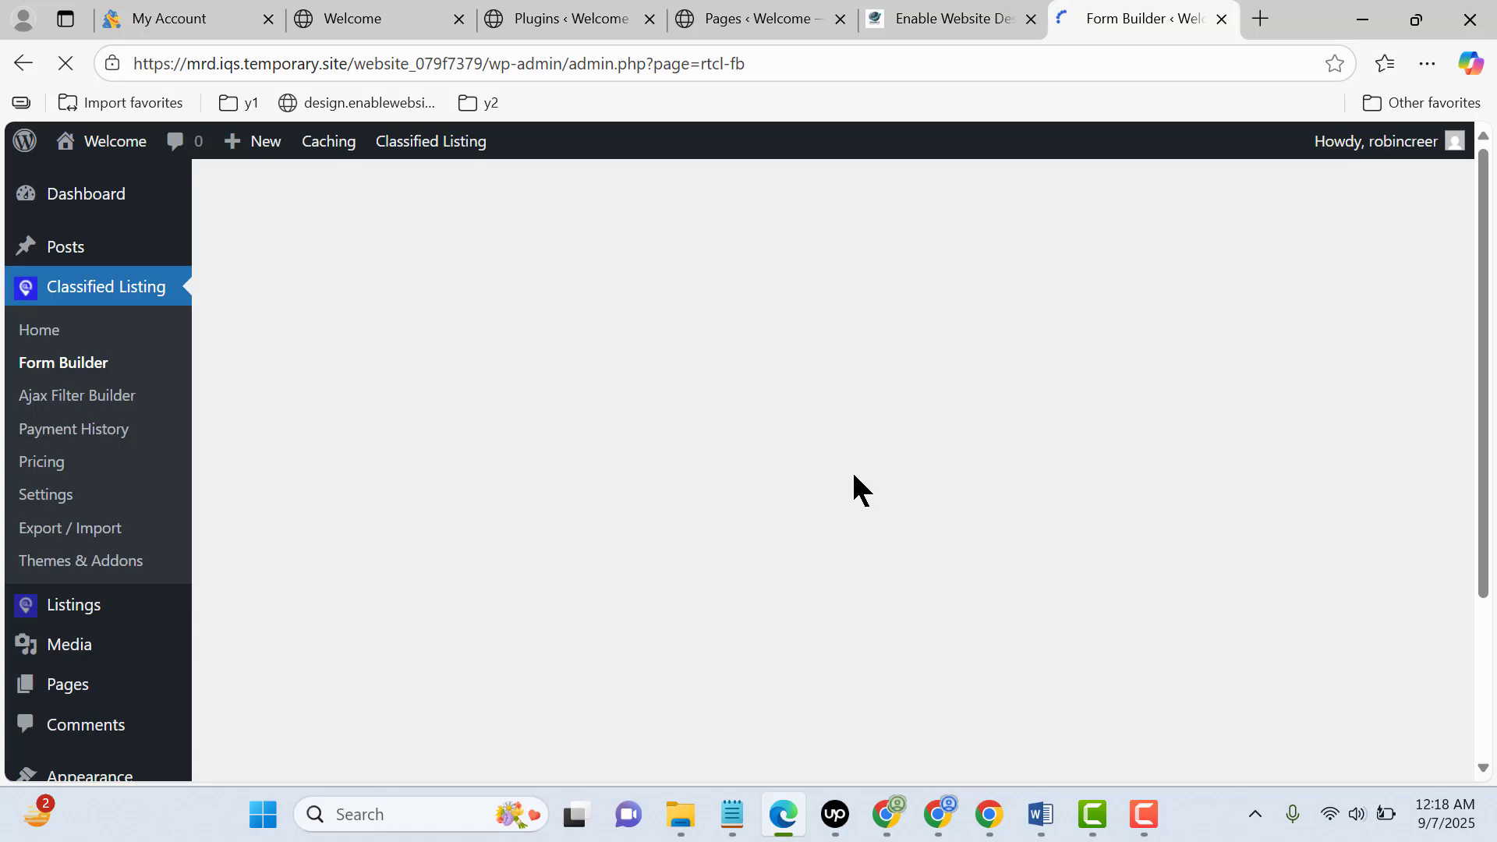
click(992, 819)
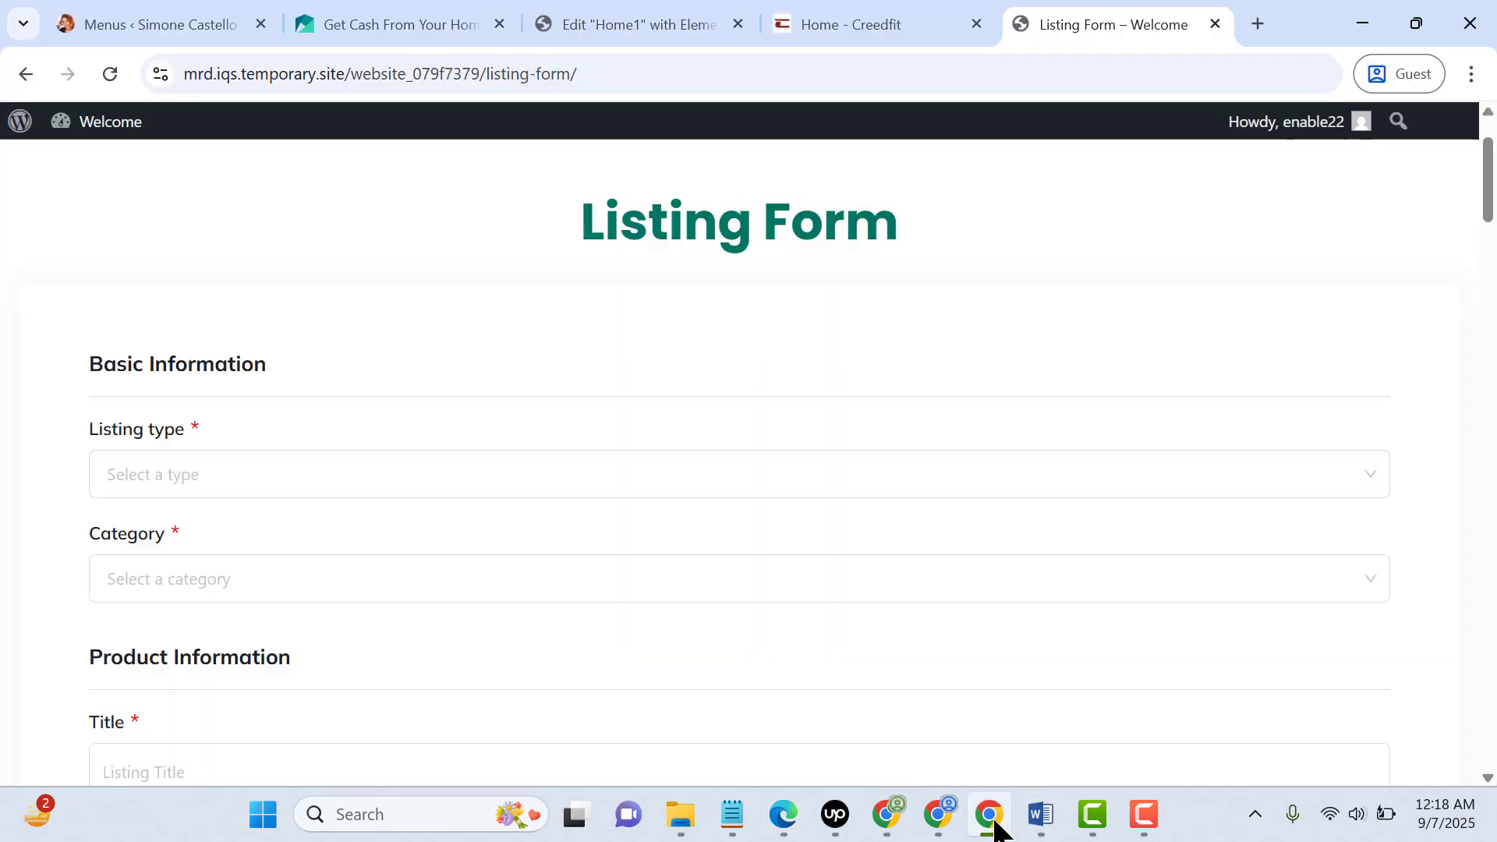
click(995, 829)
scroll(883, 405, down, 3)
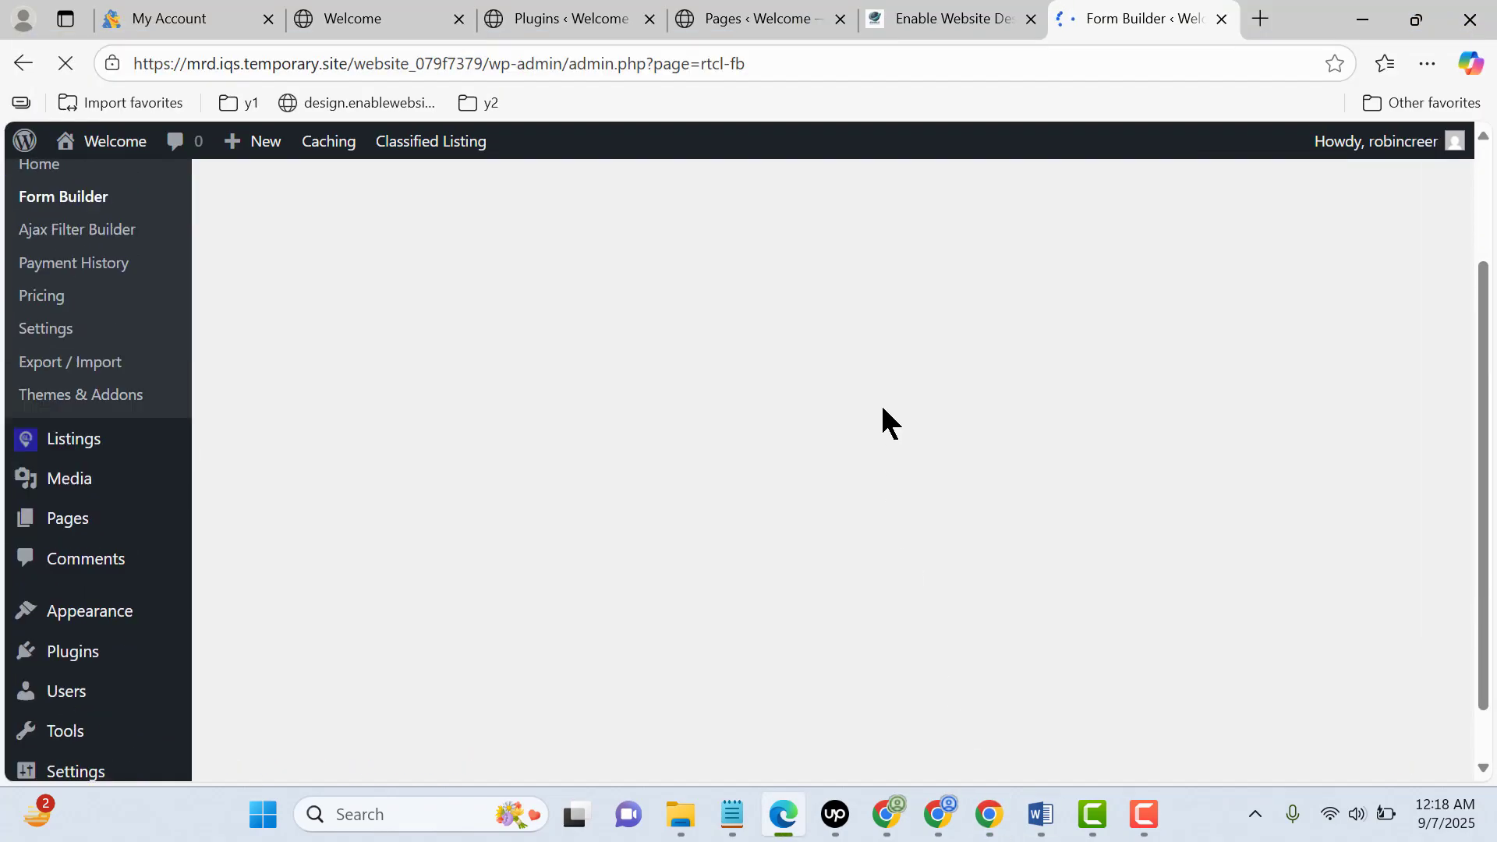
scroll(883, 405, up, 3)
scroll(882, 405, down, 3)
scroll(883, 405, up, 3)
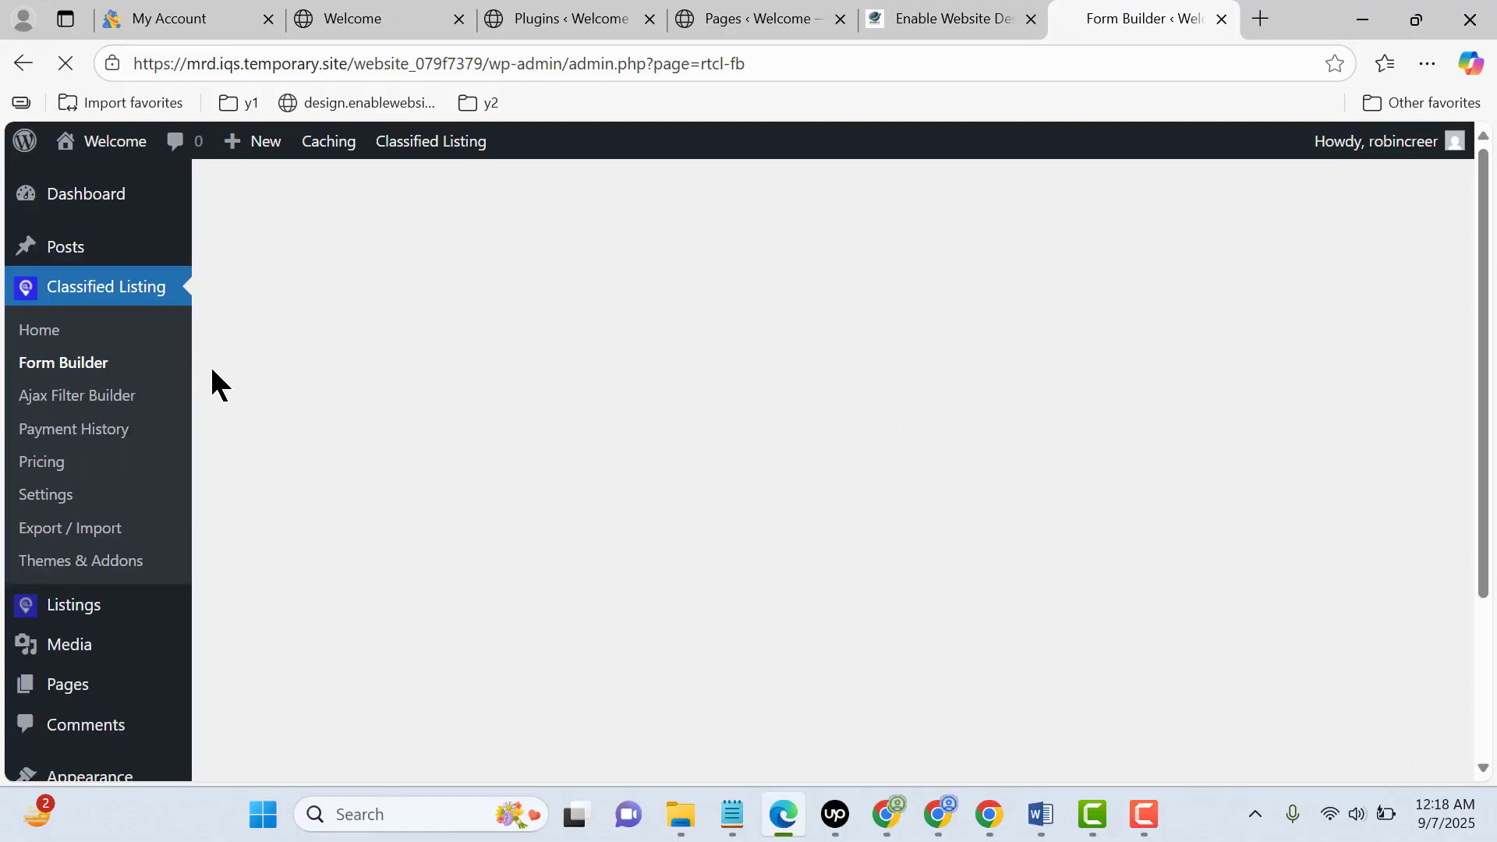
right_click(77, 365)
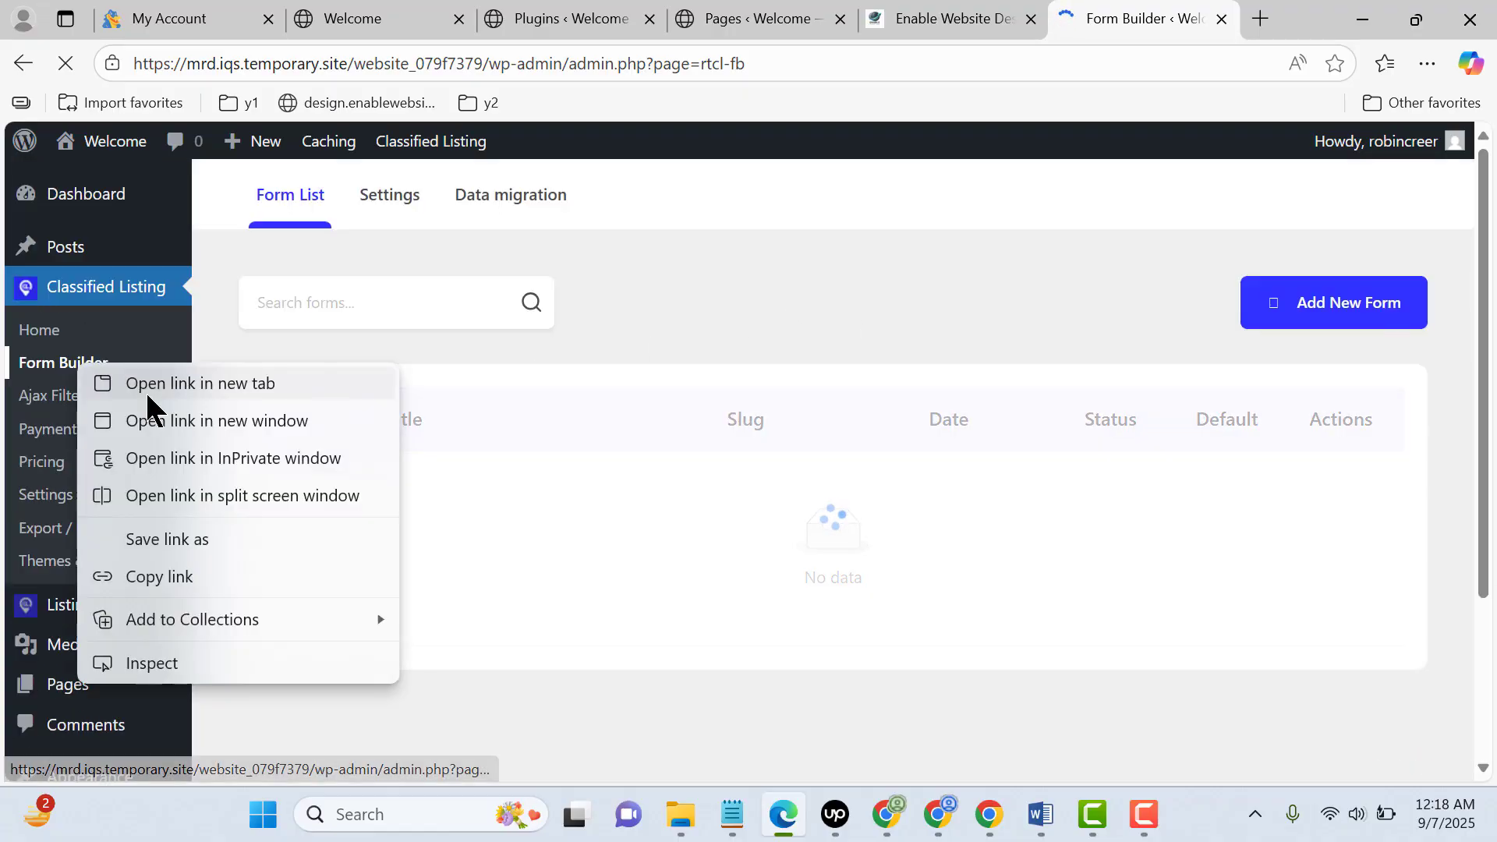
click(747, 282)
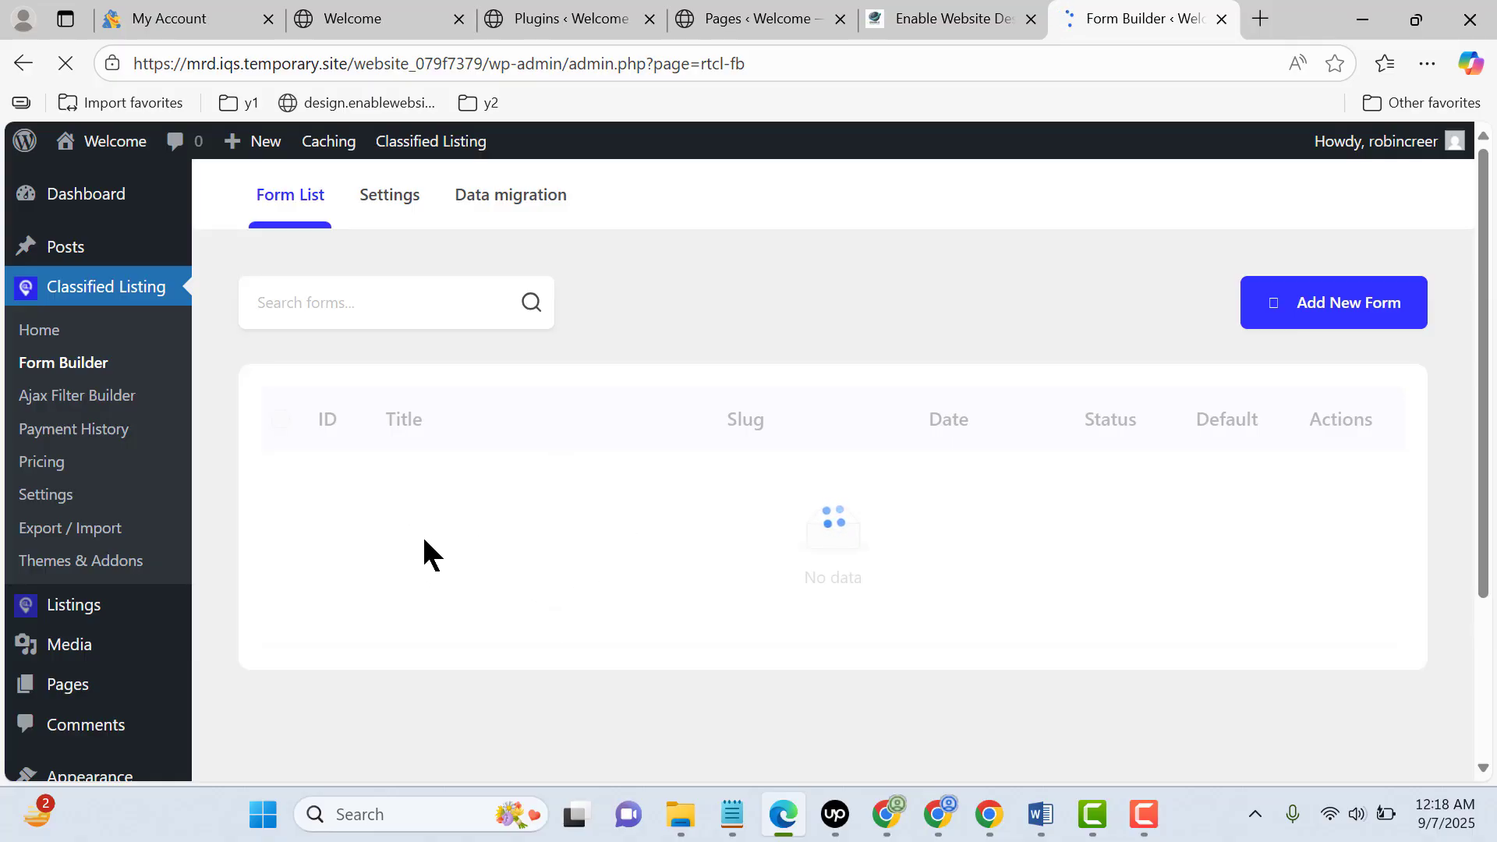
Open the Sample Form in the form builder and check its rename dialog without changing the name
scroll(611, 574, down, 3)
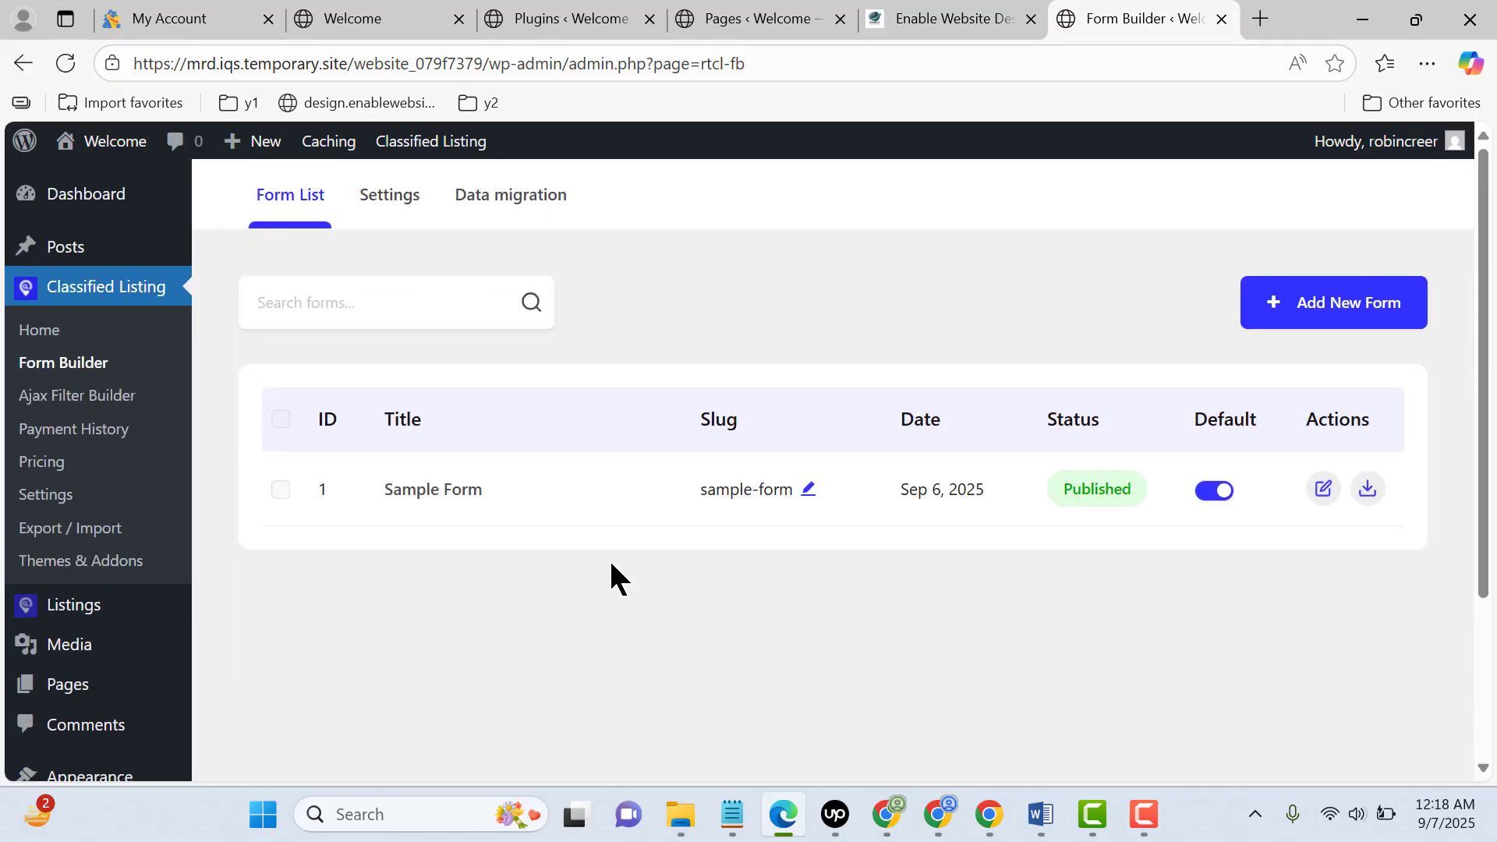
click(432, 493)
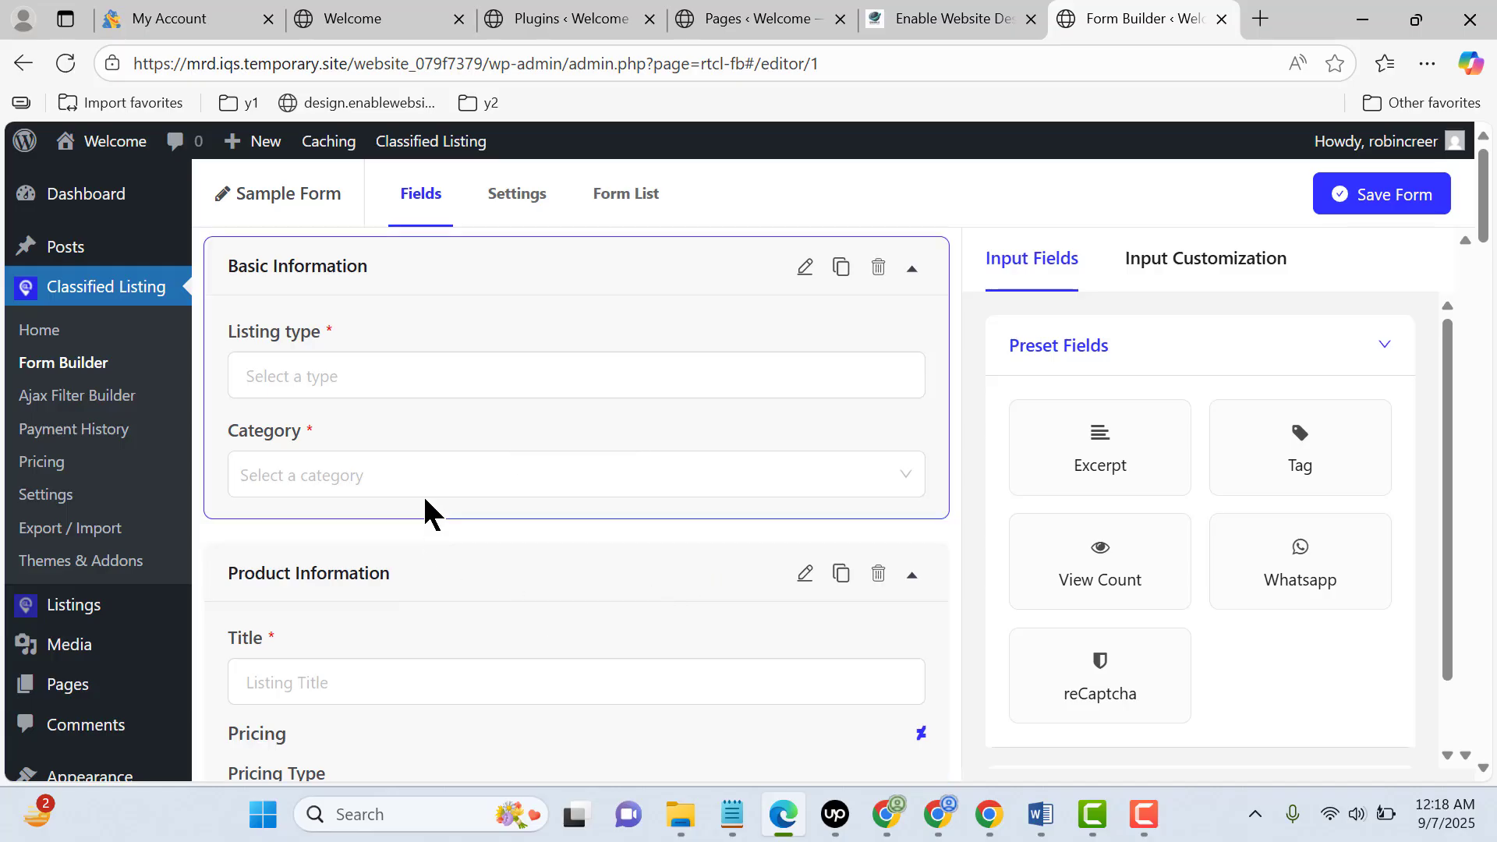
click(233, 204)
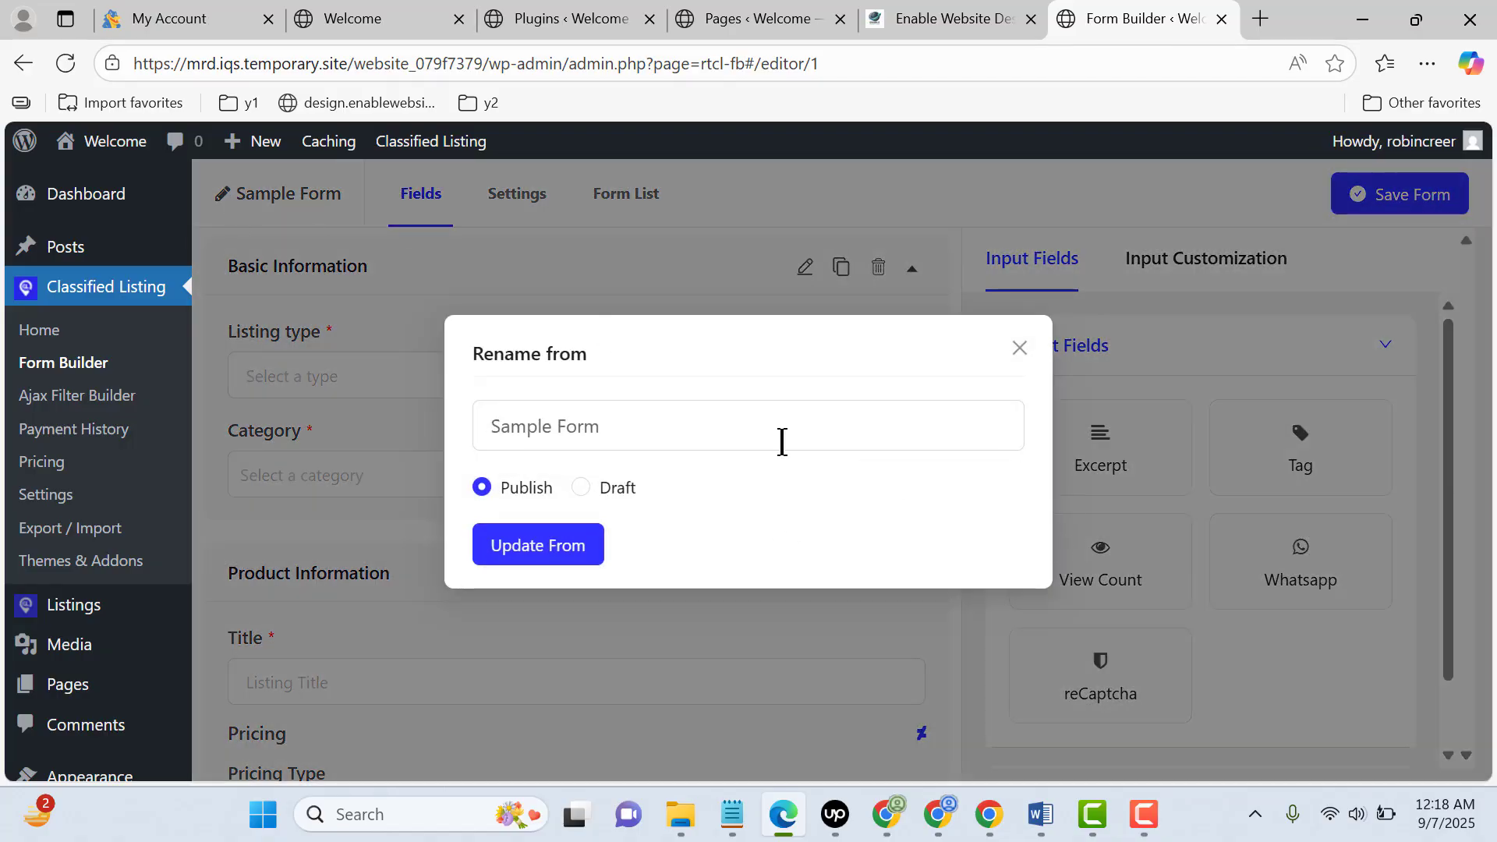
click(782, 443)
click(1020, 348)
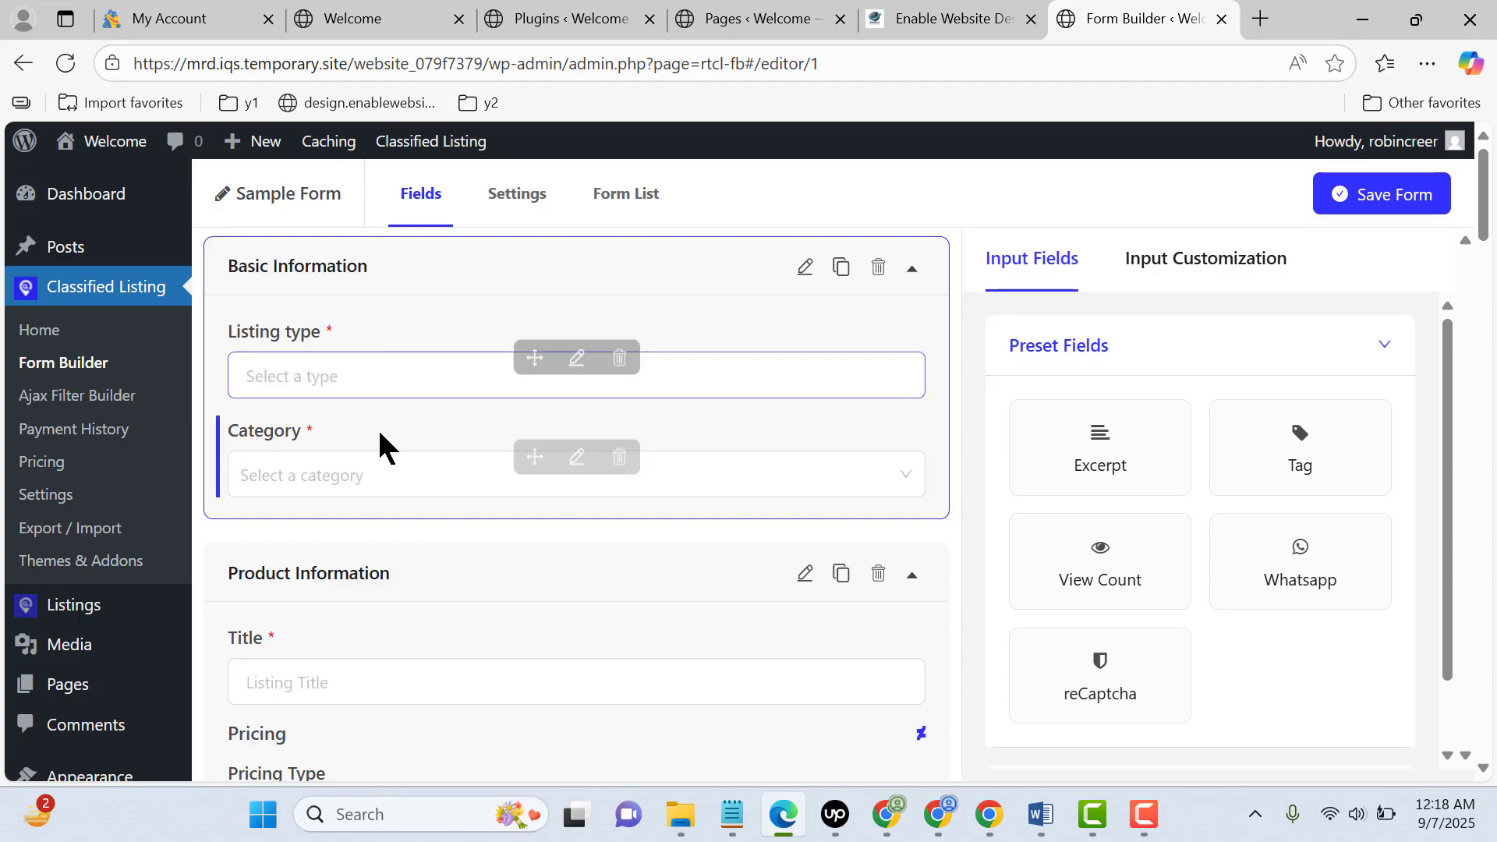
Delete the Pricing, Features and Description fields from the form's Product Information section
scroll(654, 400, down, 1)
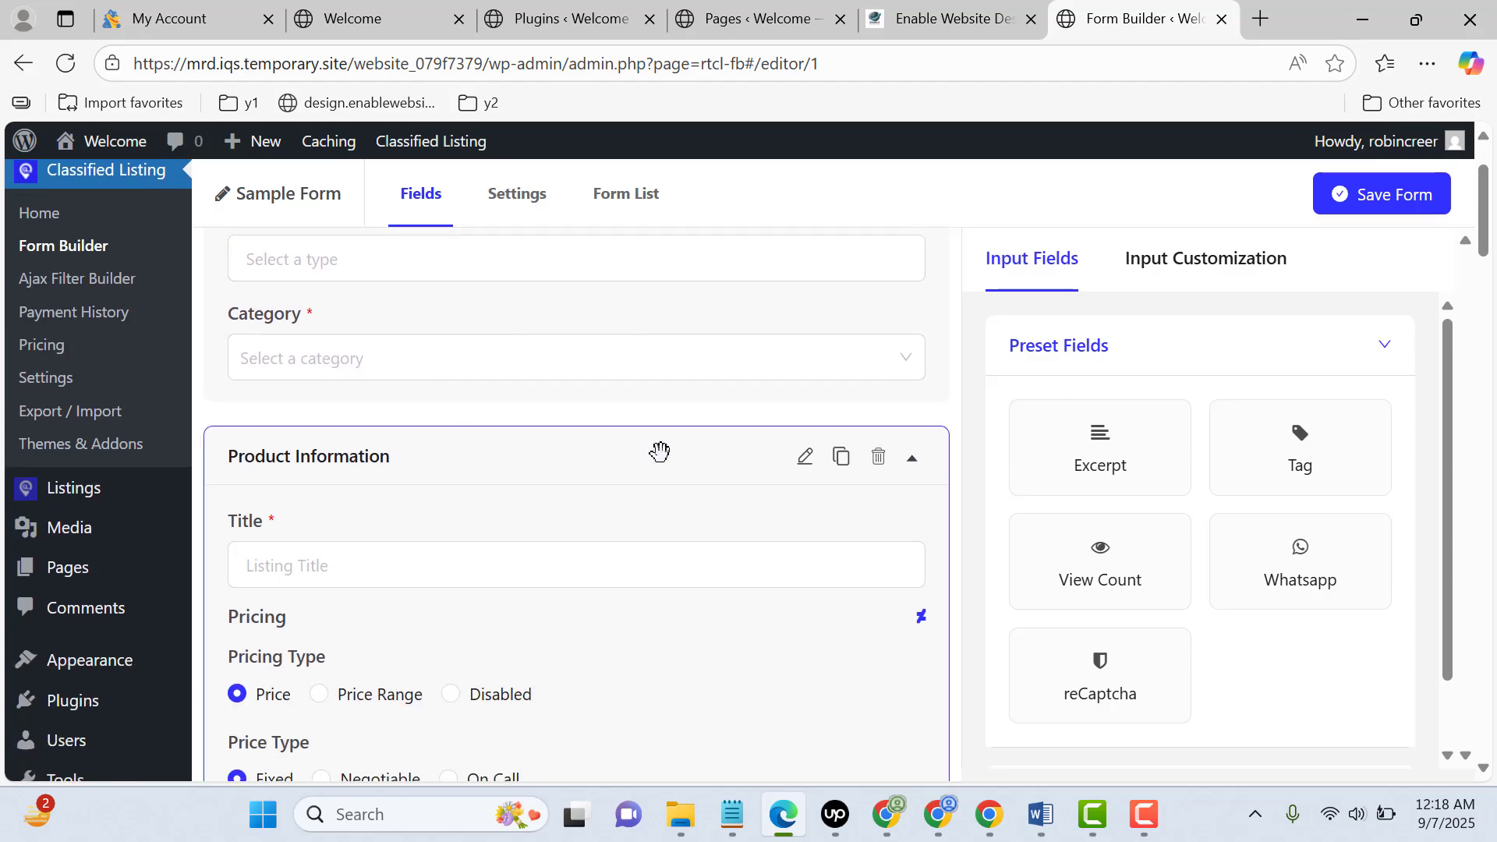
scroll(614, 530, down, 2)
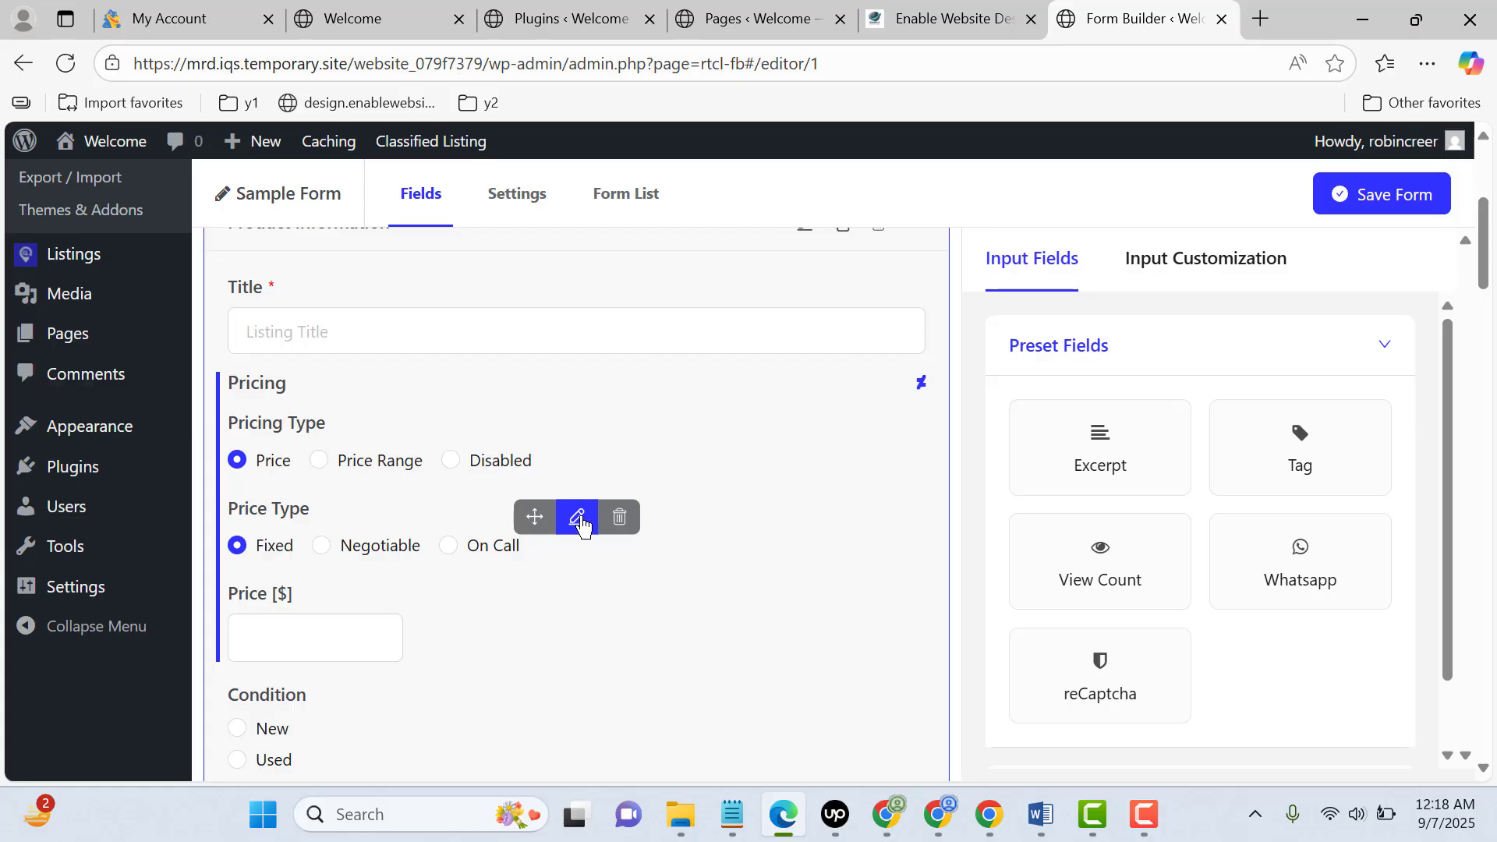
click(620, 519)
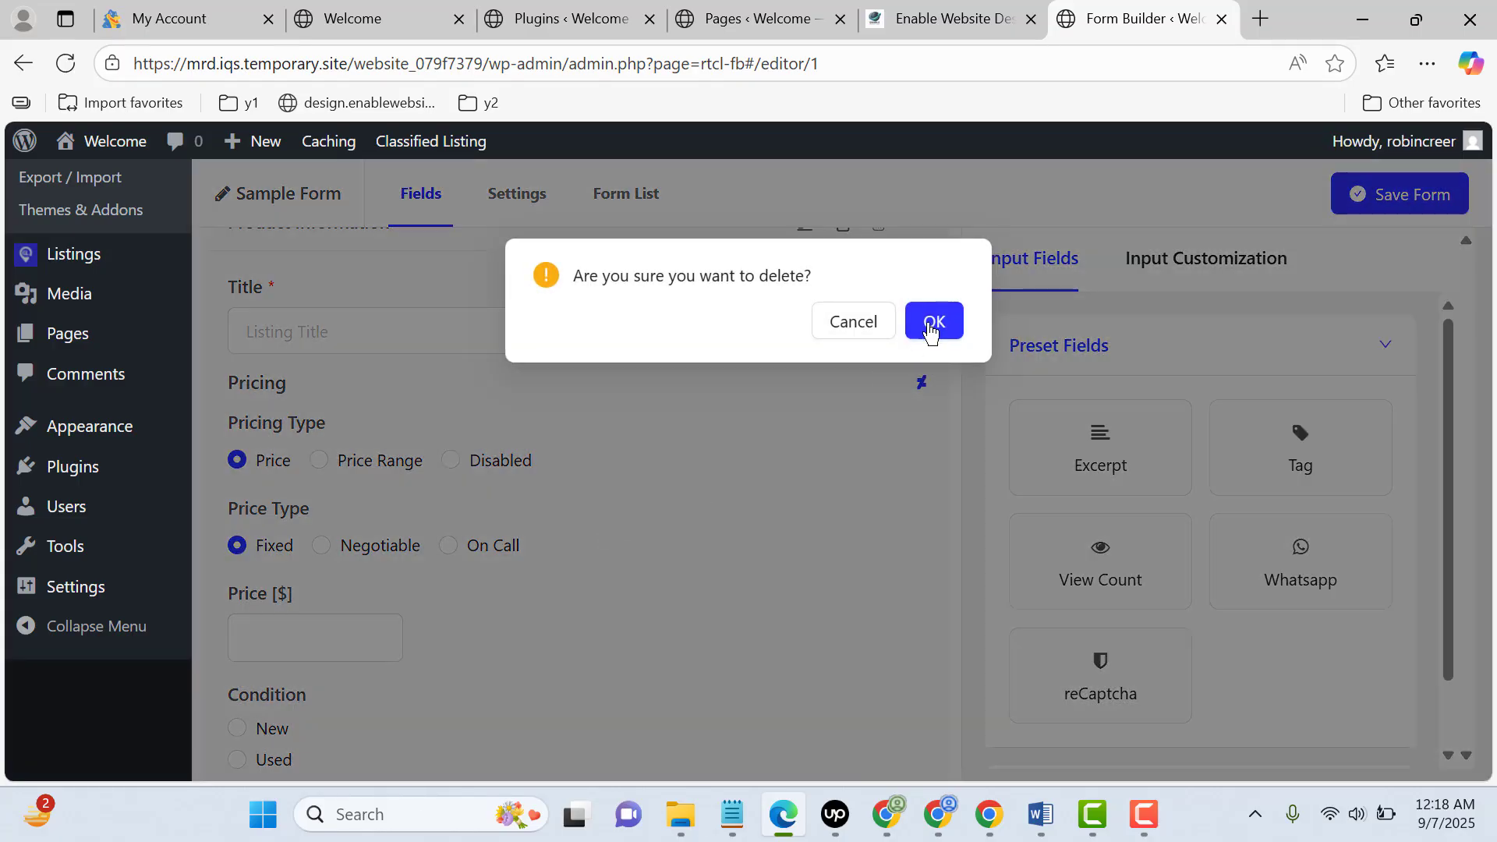
click(932, 321)
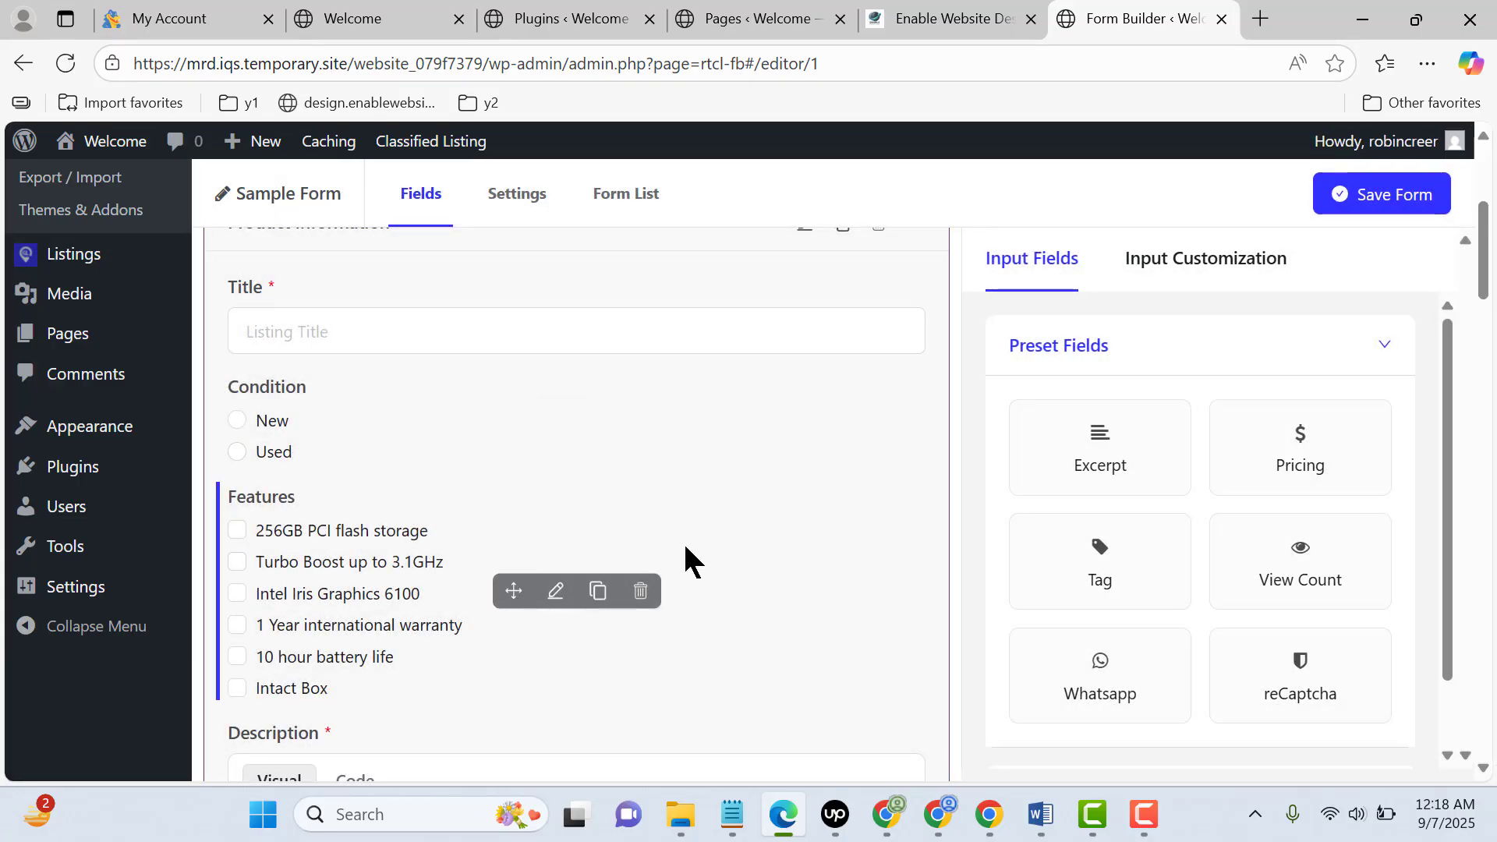
click(641, 591)
click(930, 323)
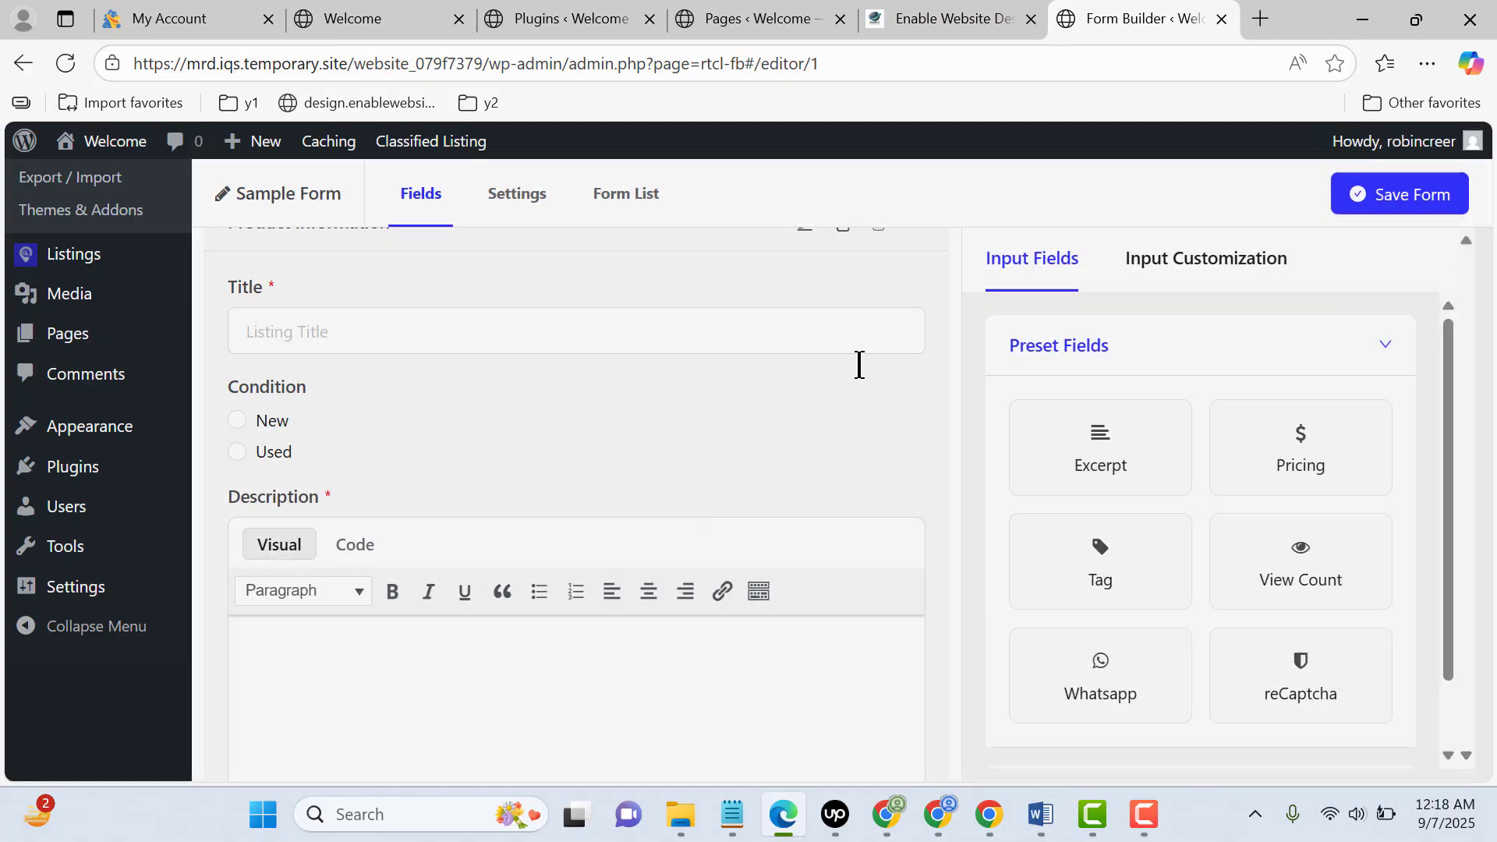
scroll(588, 515, down, 5)
scroll(591, 530, up, 3)
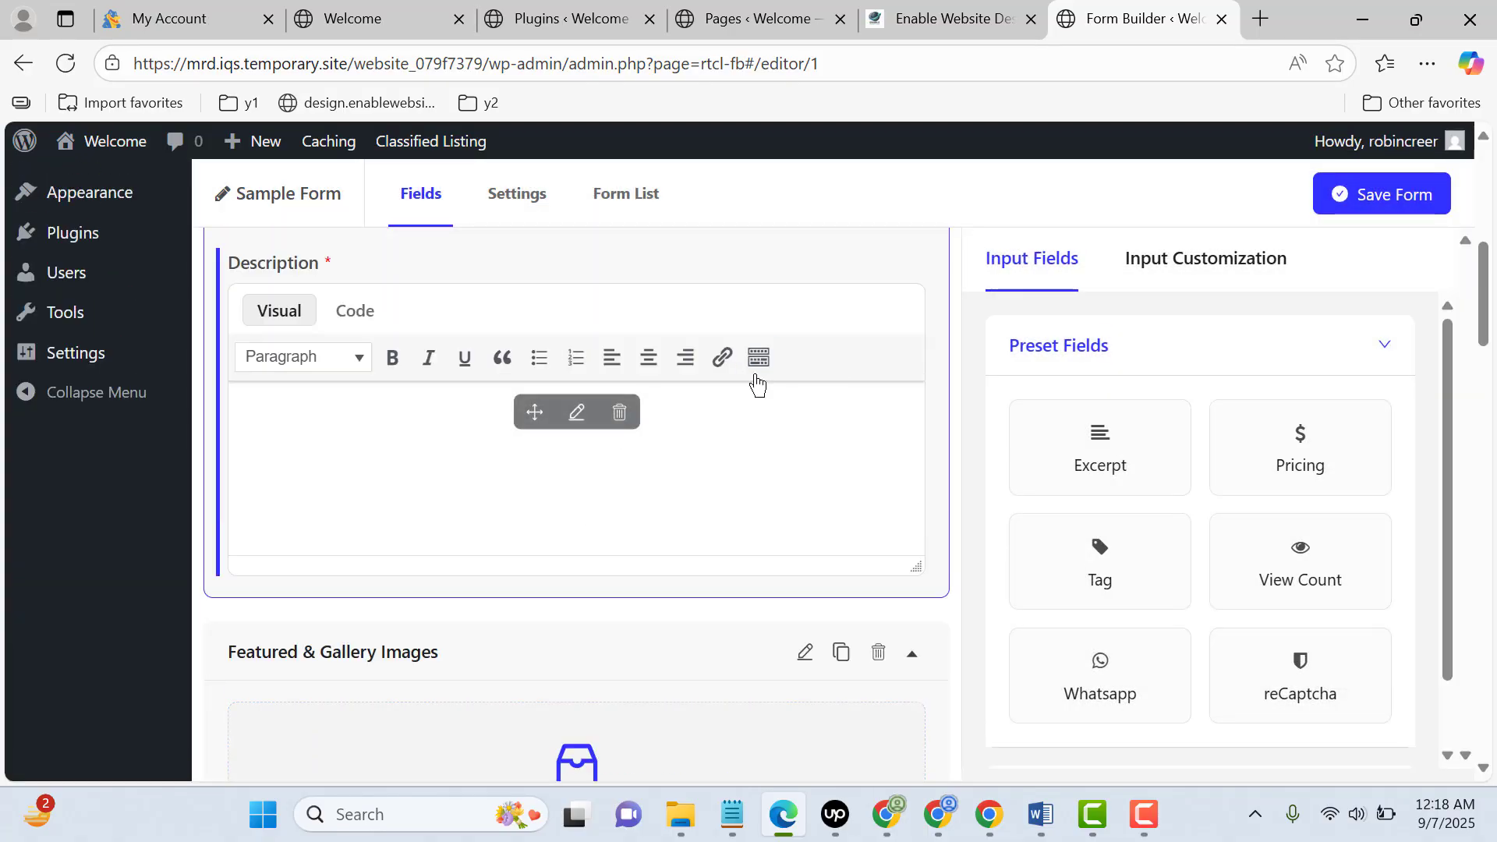
scroll(753, 405, up, 3)
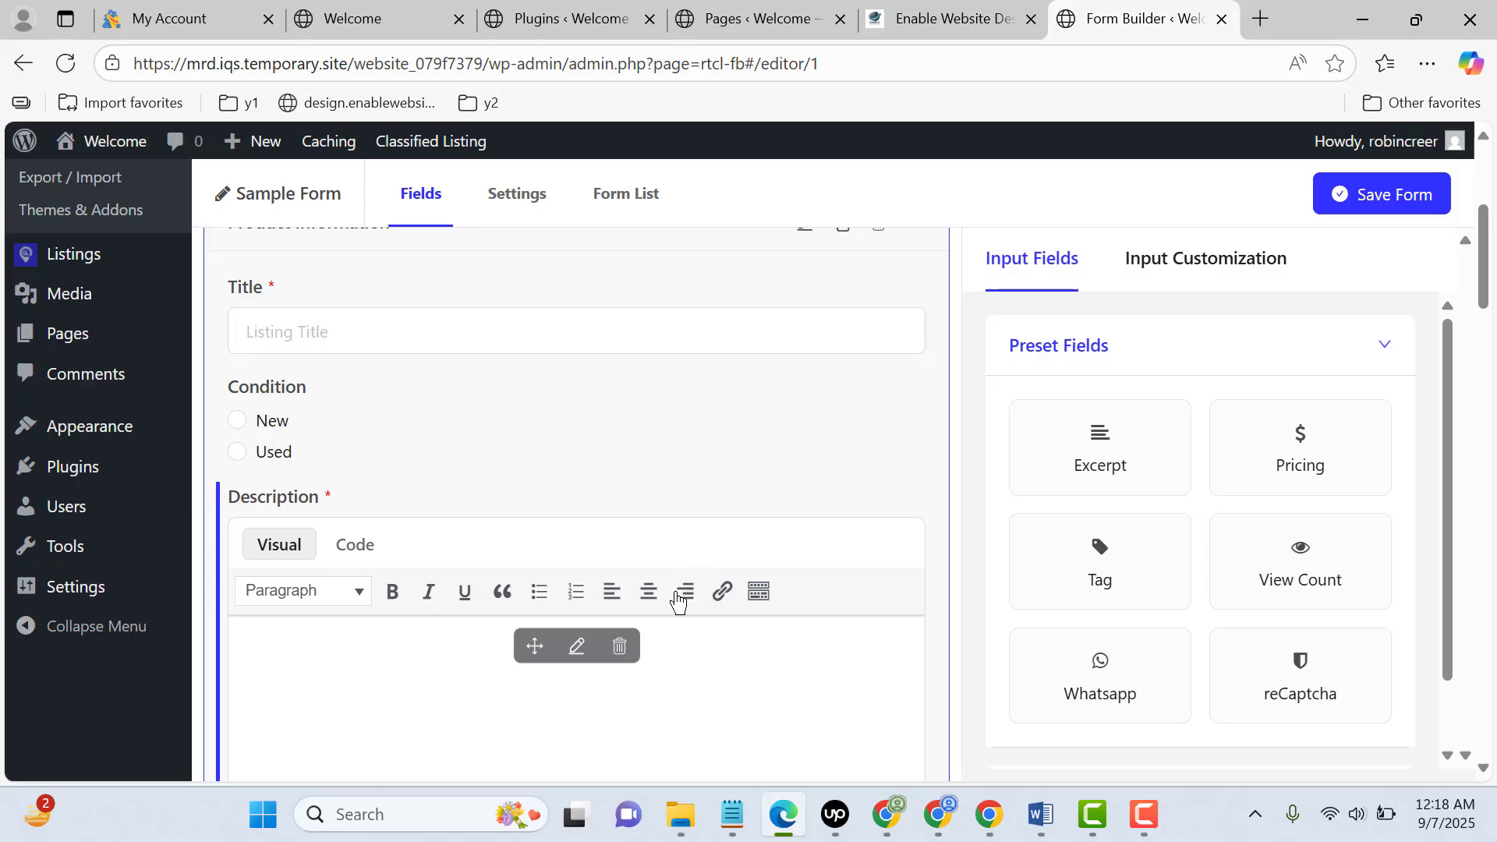
click(620, 646)
click(935, 321)
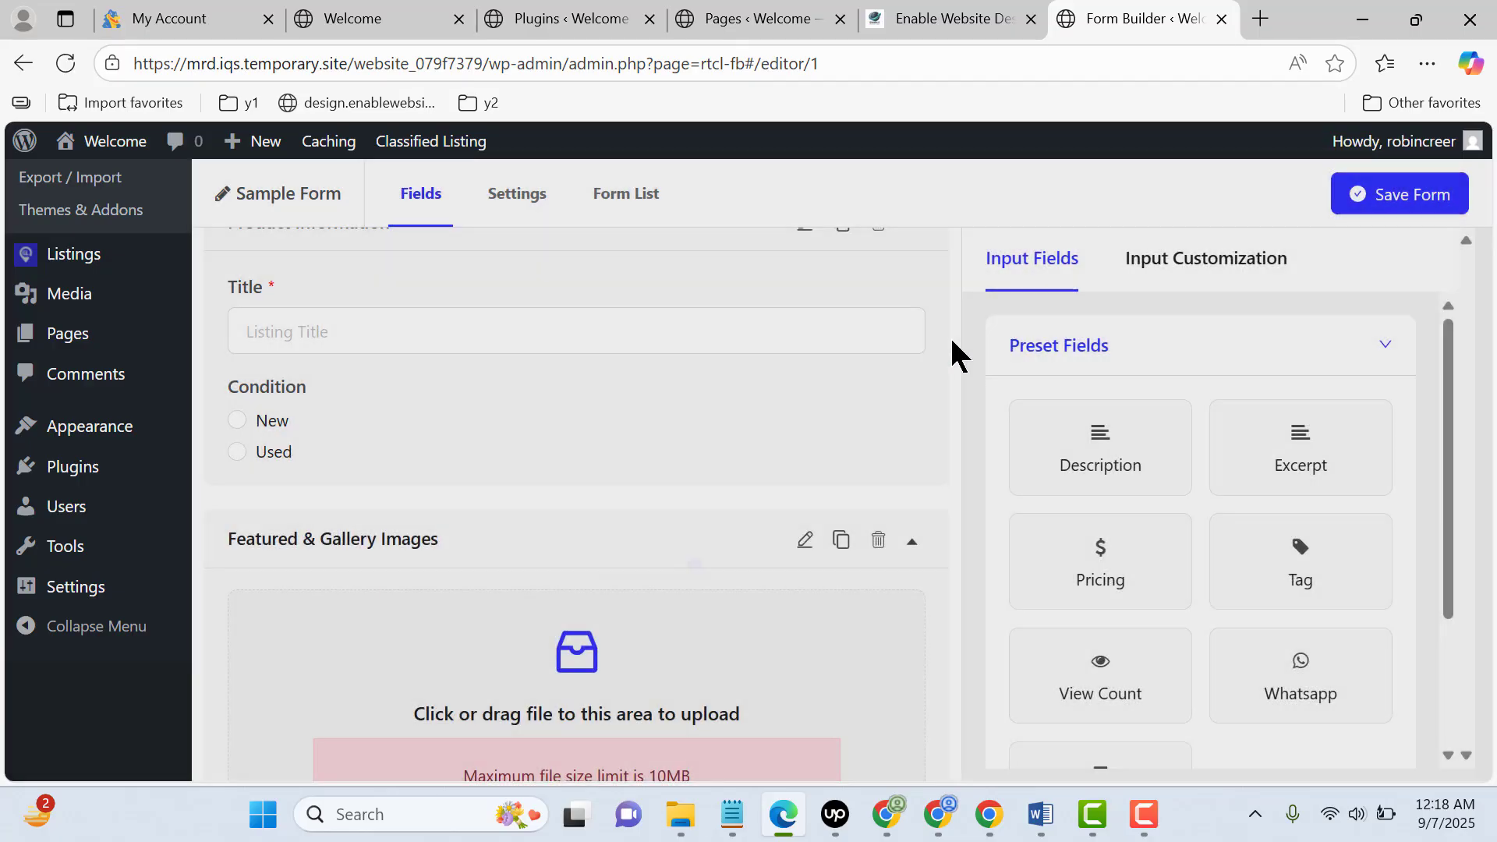
Delete the Video URL, Contact Details, Business Hours and Social Profiles sections and save the form
scroll(808, 479, down, 10)
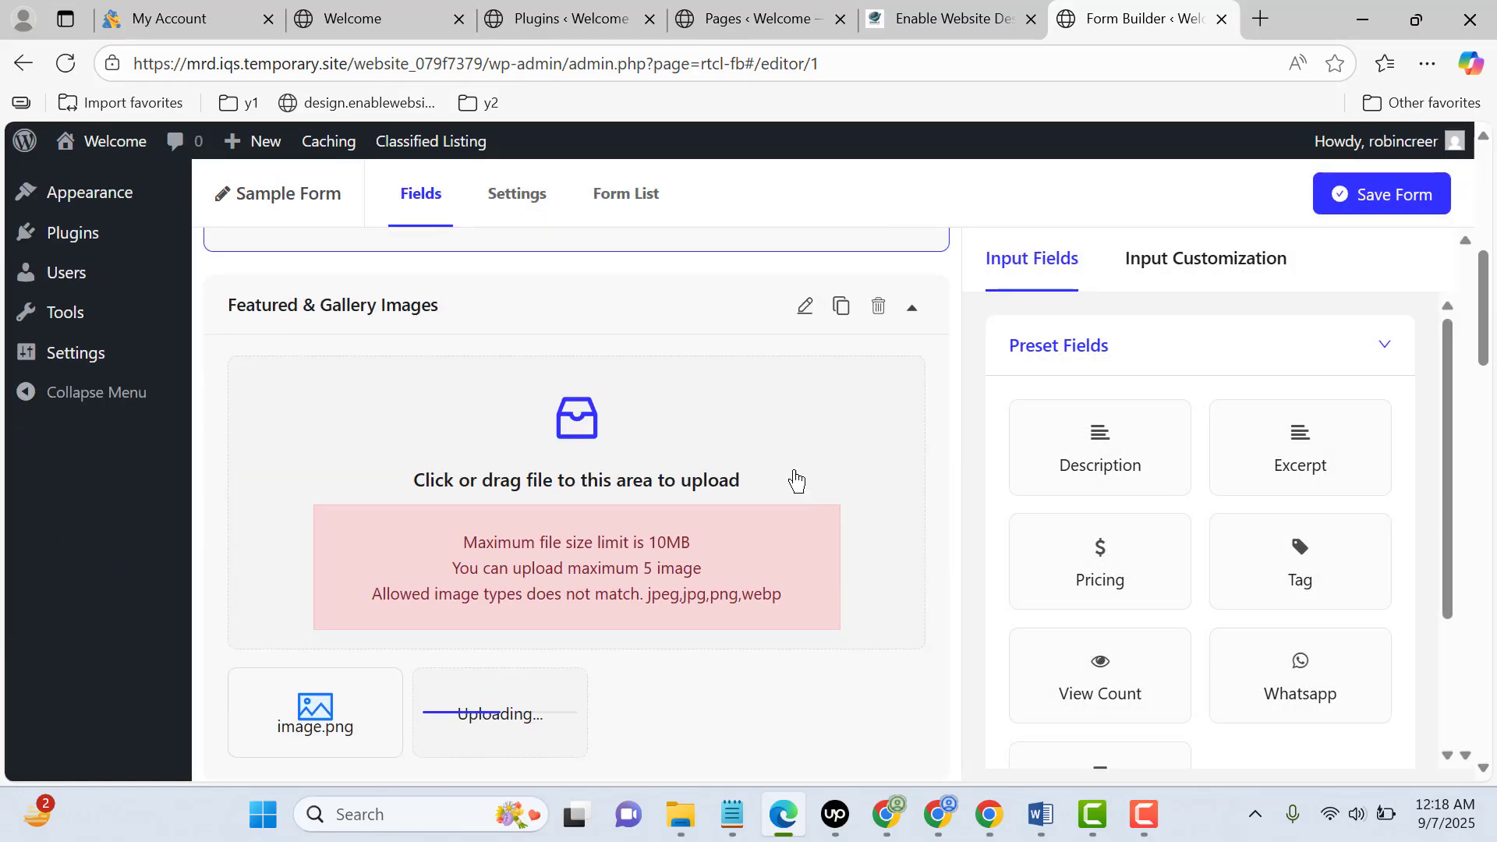
scroll(873, 366, up, 2)
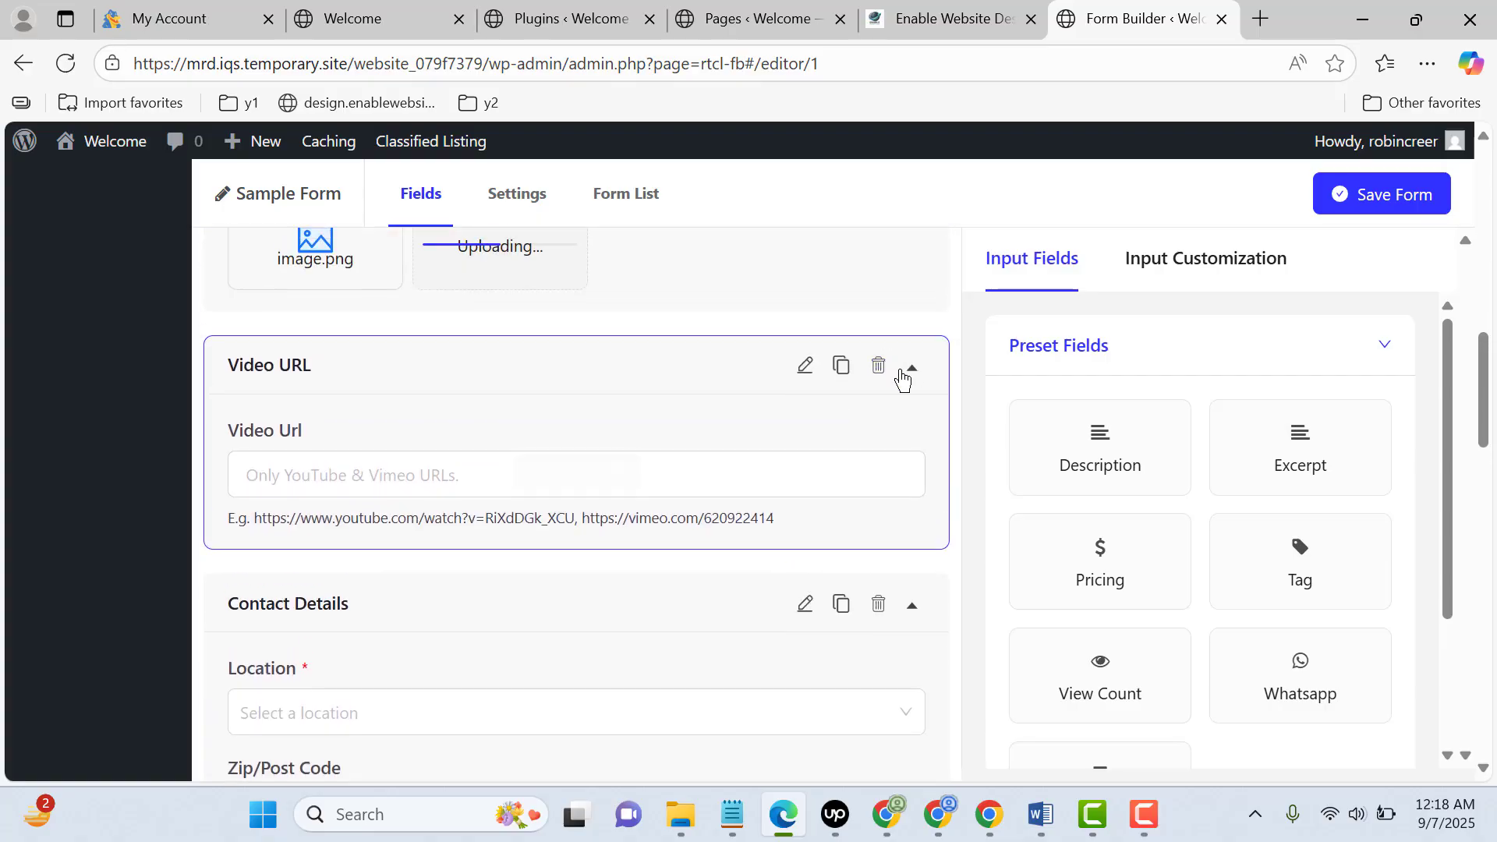
click(877, 366)
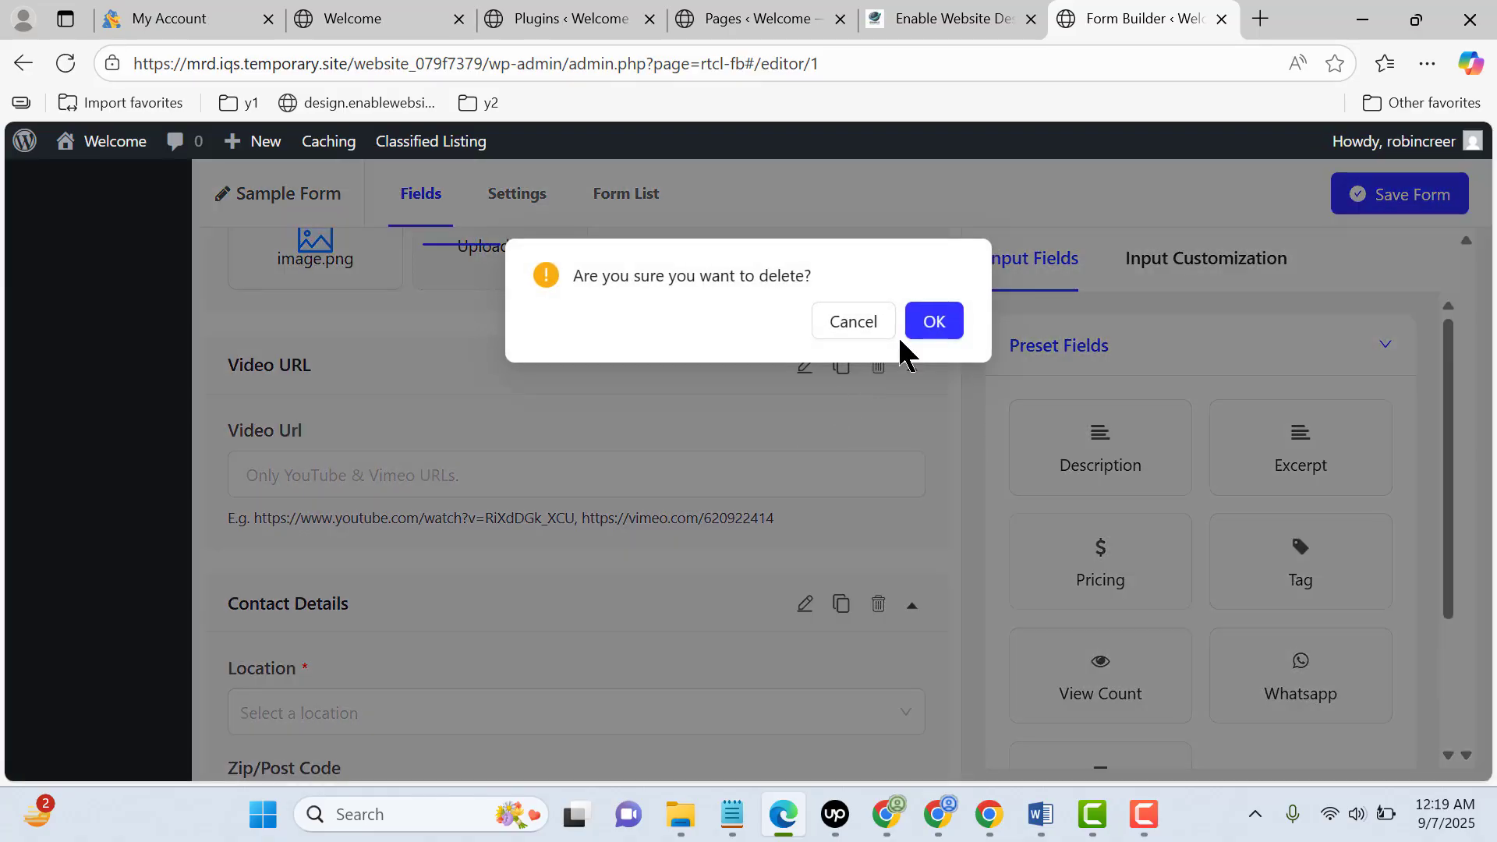
click(935, 322)
click(882, 368)
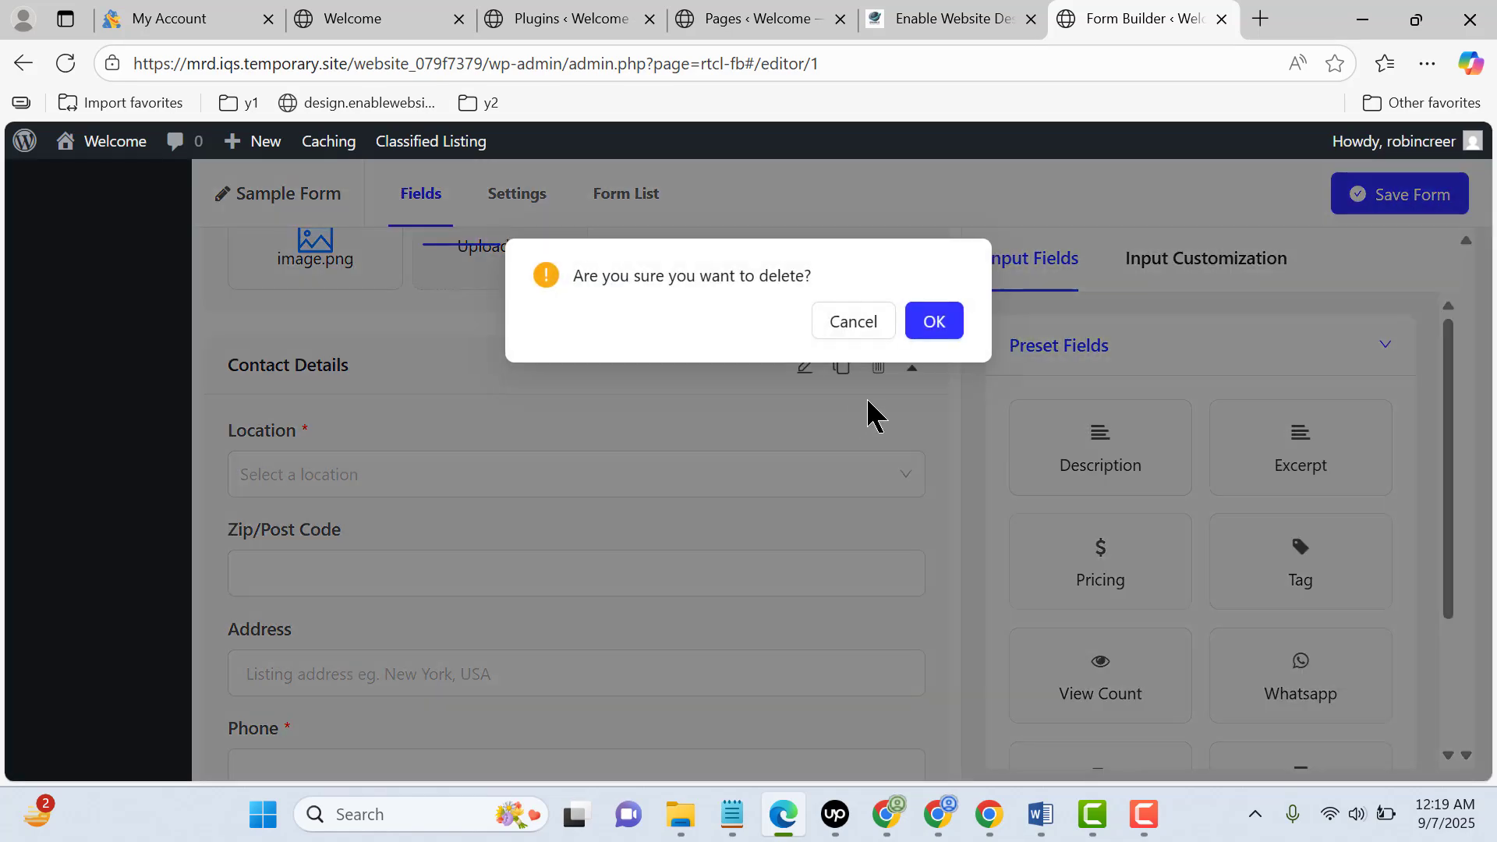
click(936, 326)
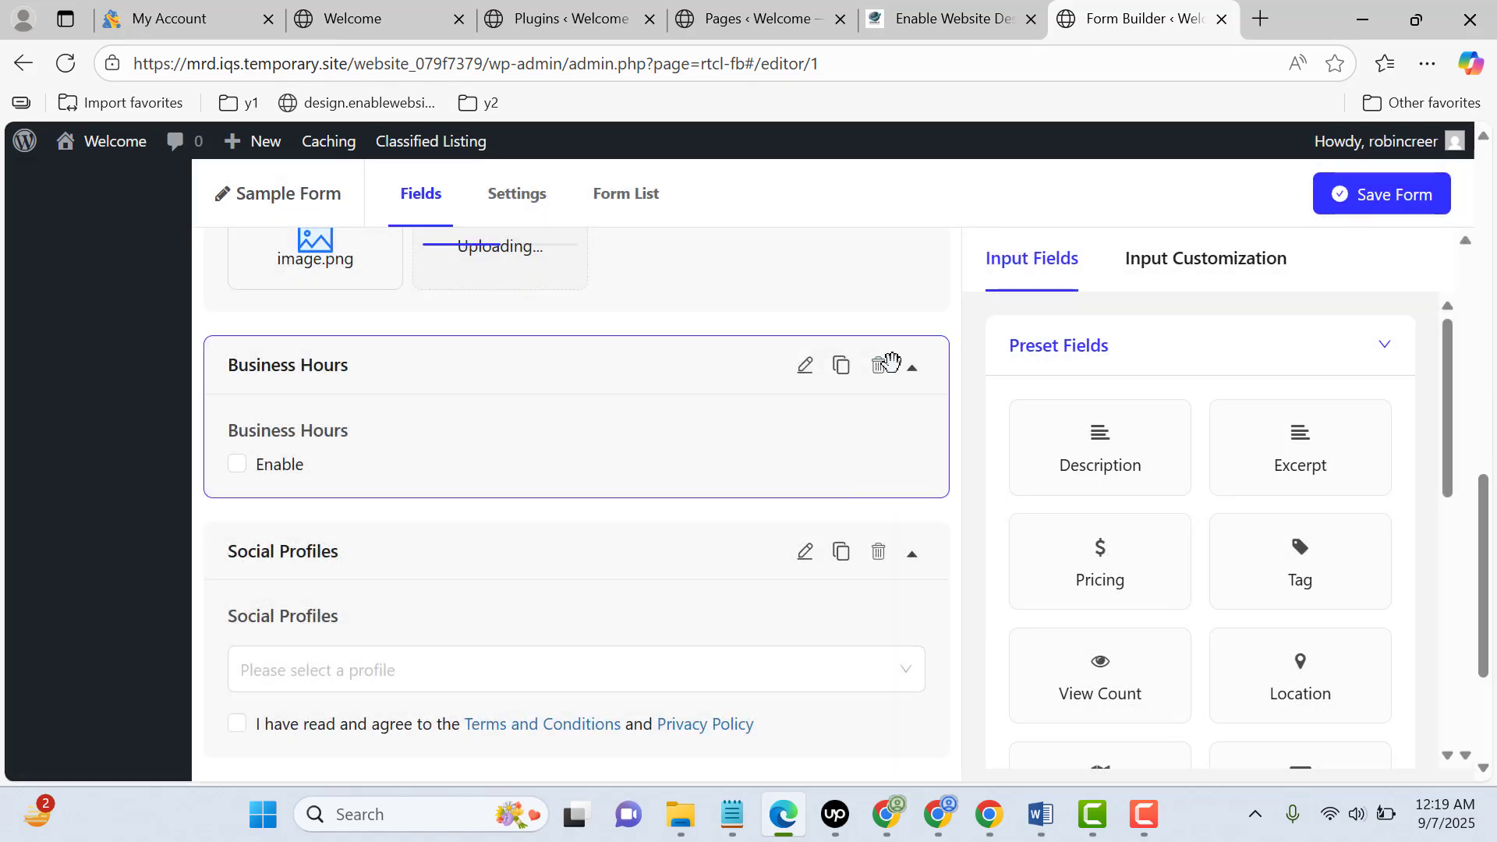
click(879, 369)
click(934, 322)
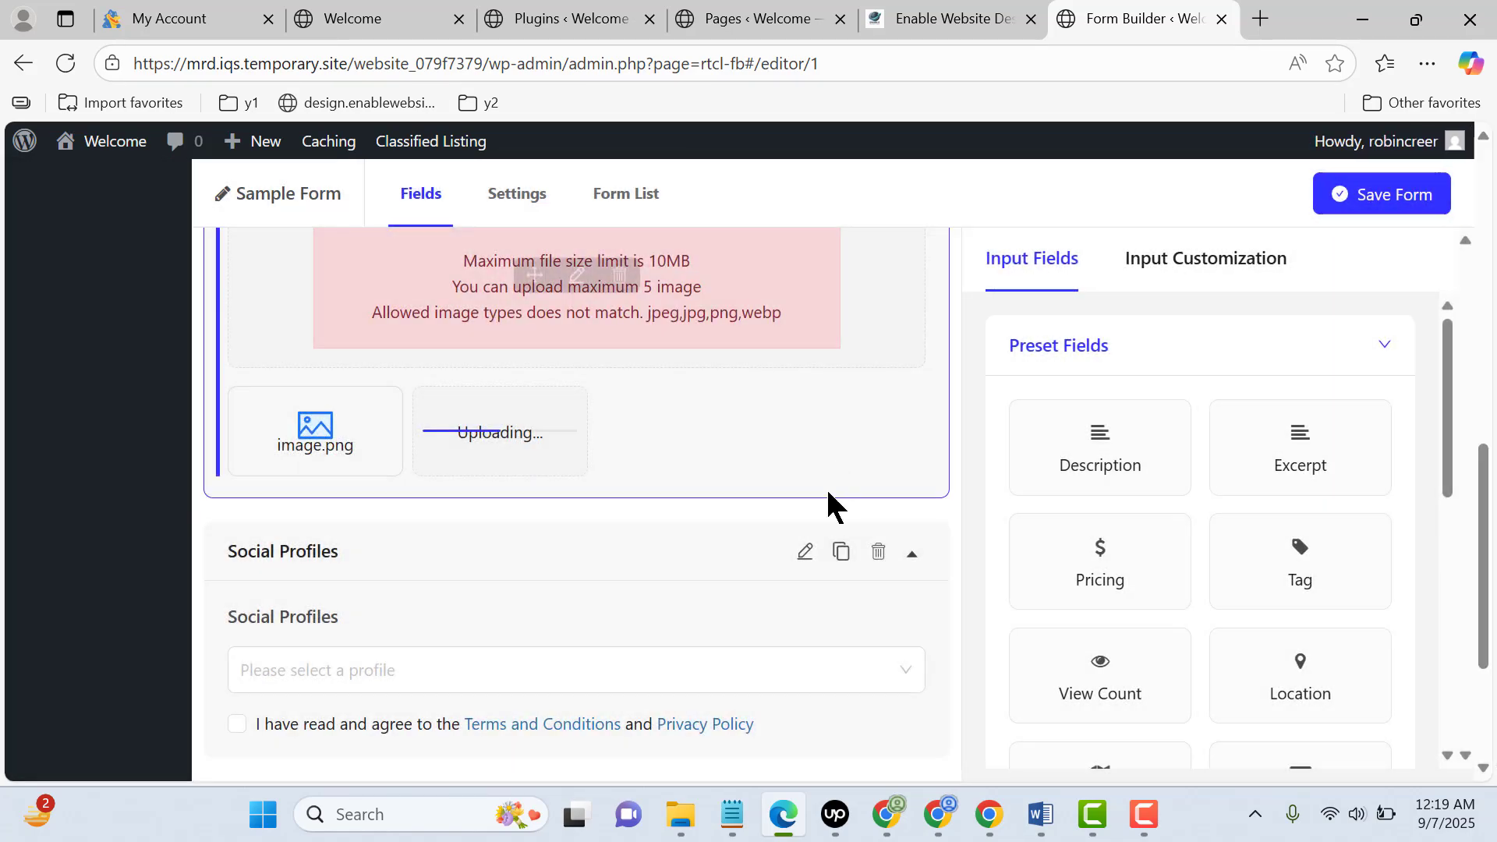
click(879, 551)
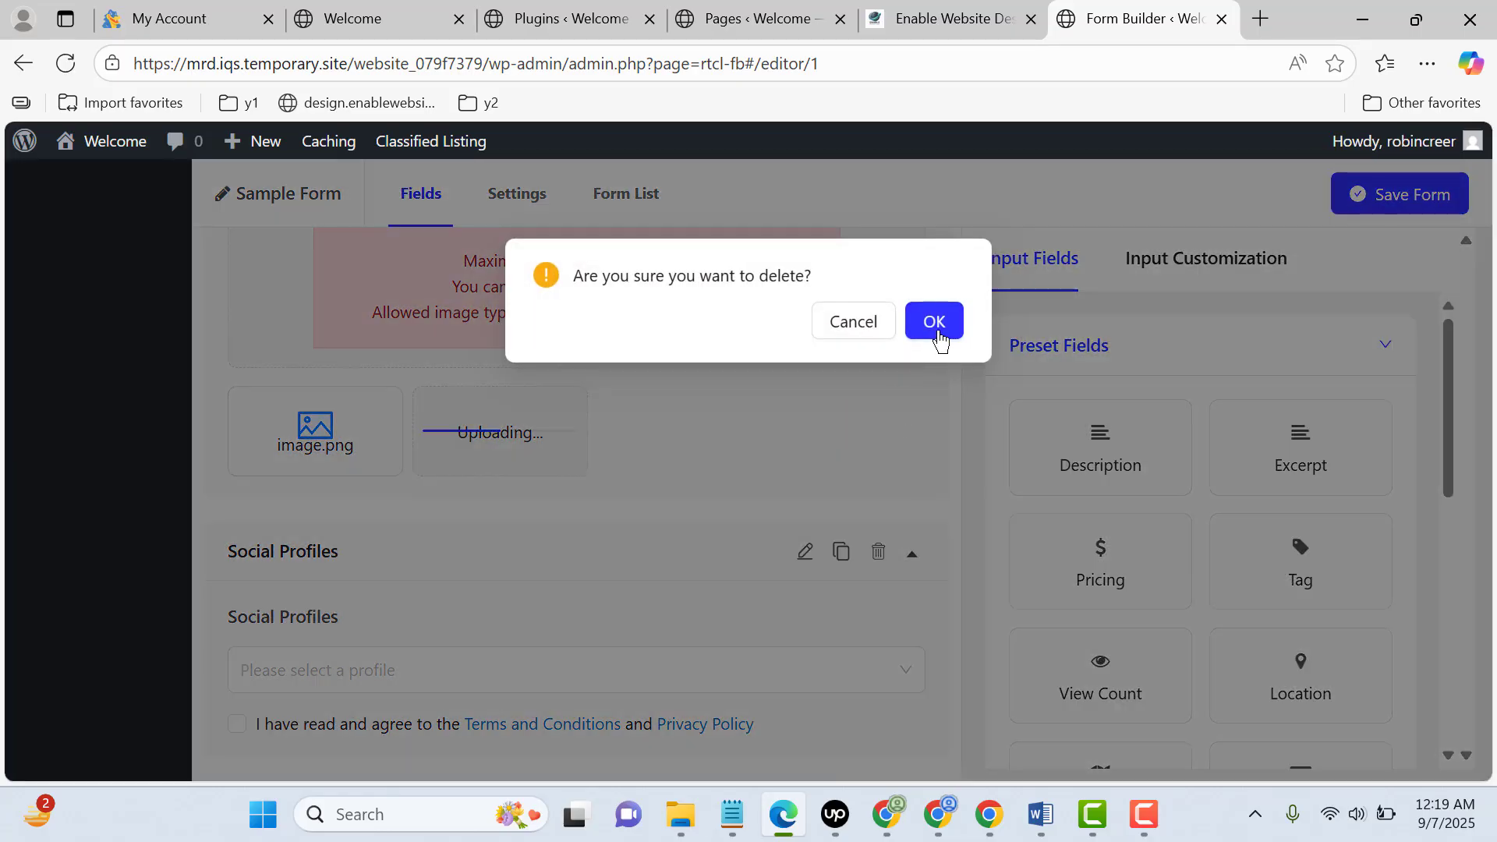
click(935, 324)
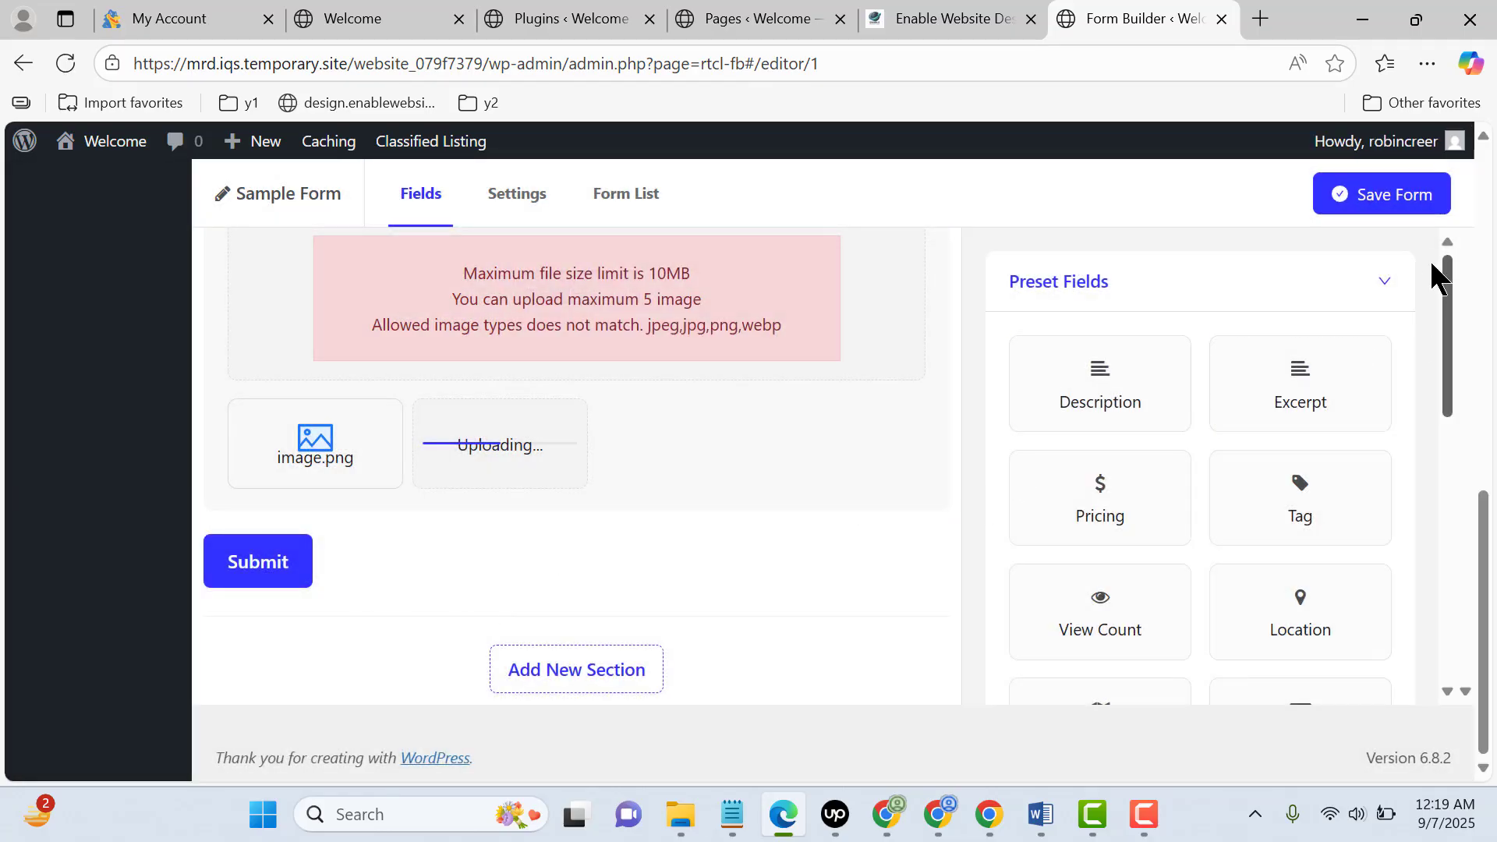
scroll(1427, 257, up, 5)
click(1400, 201)
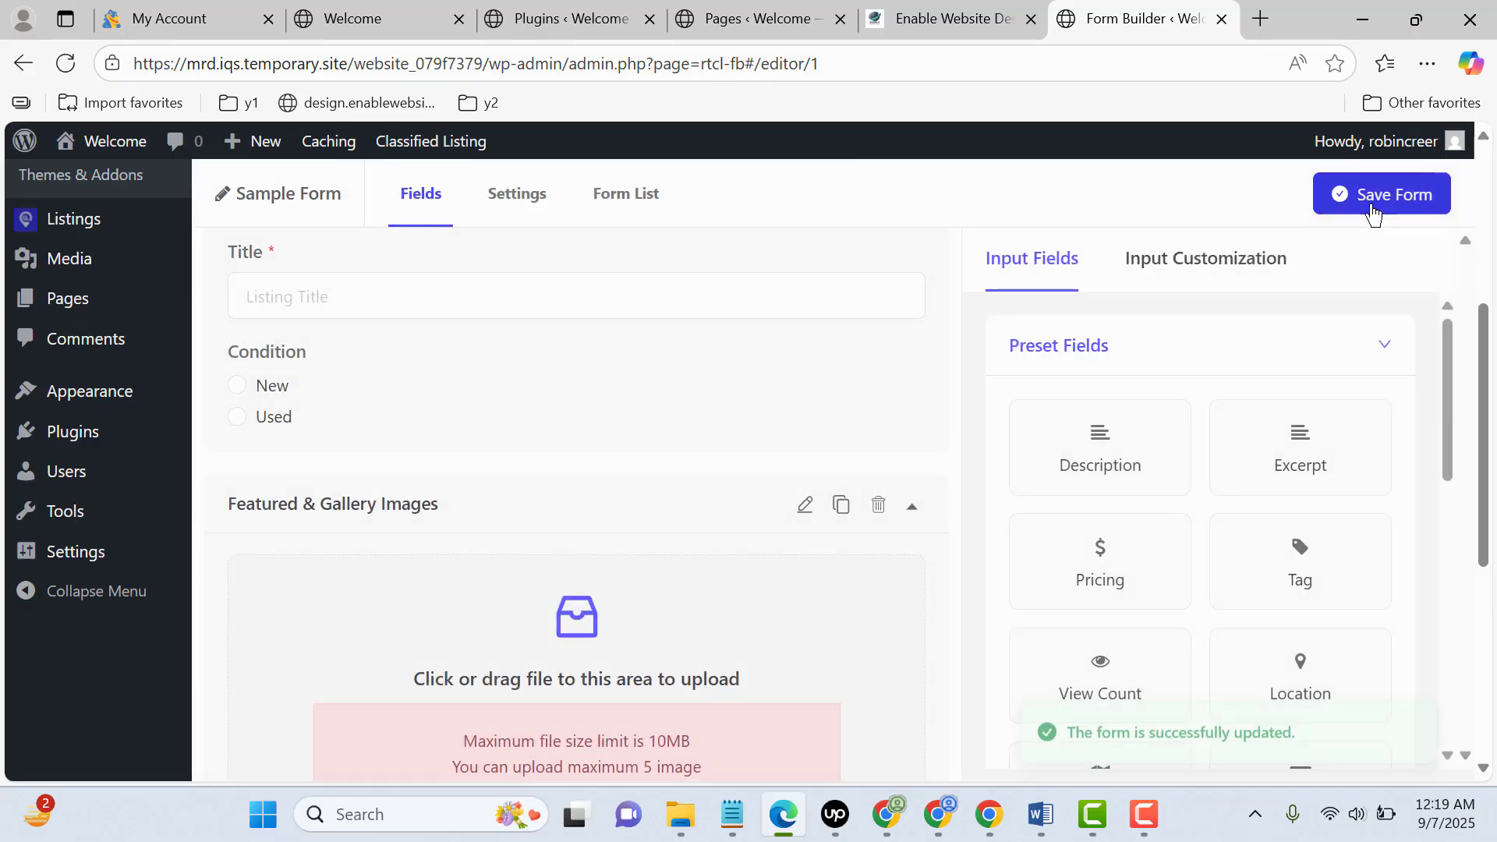
Switch to Chrome, reload the Listing Form page and review its remaining fields
click(989, 814)
click(110, 73)
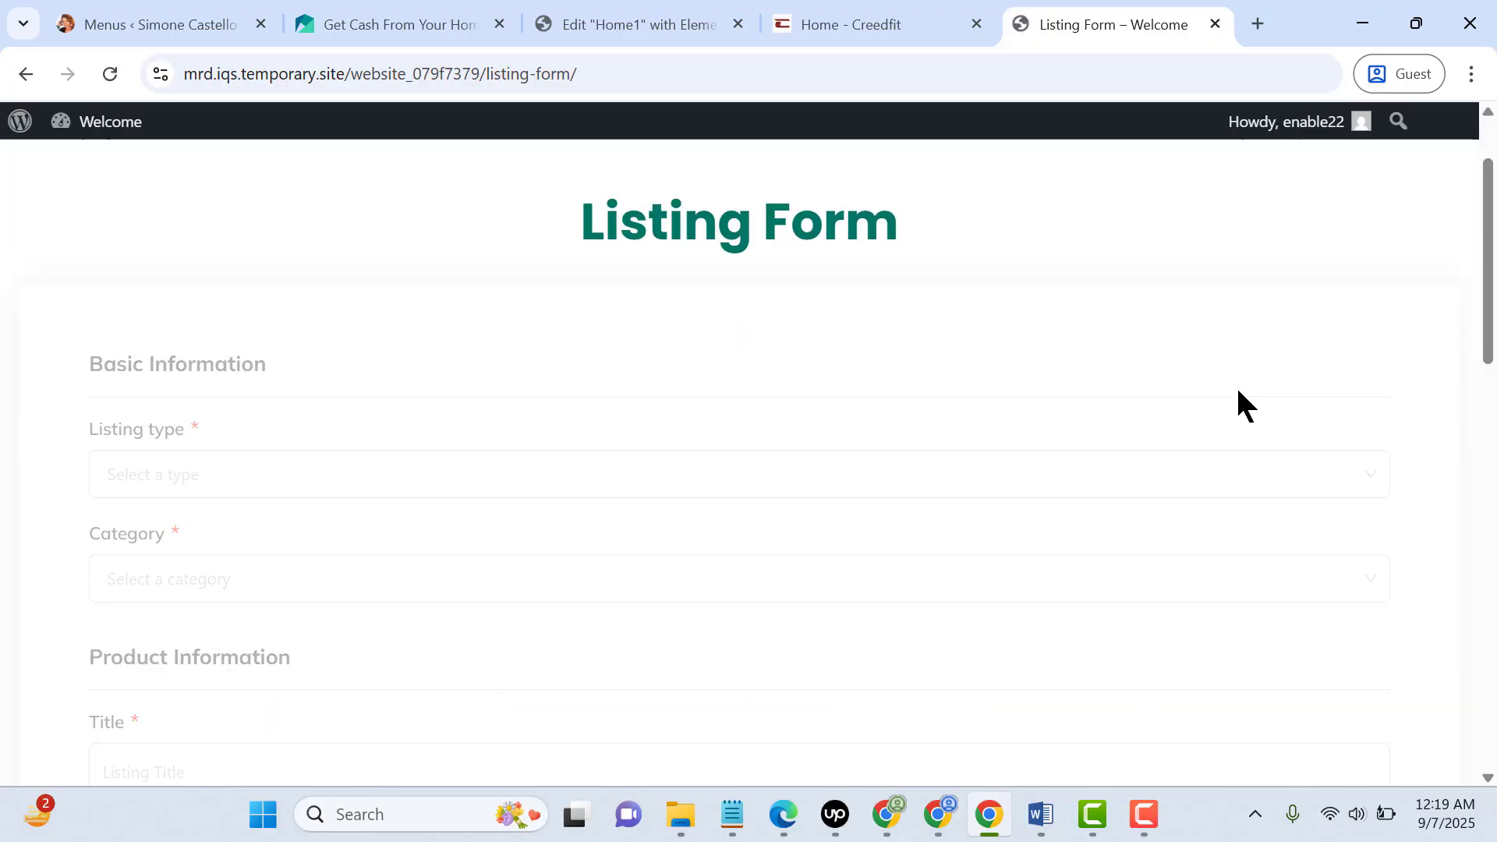
scroll(1238, 390, down, 9)
scroll(1239, 389, up, 4)
scroll(1238, 398, up, 5)
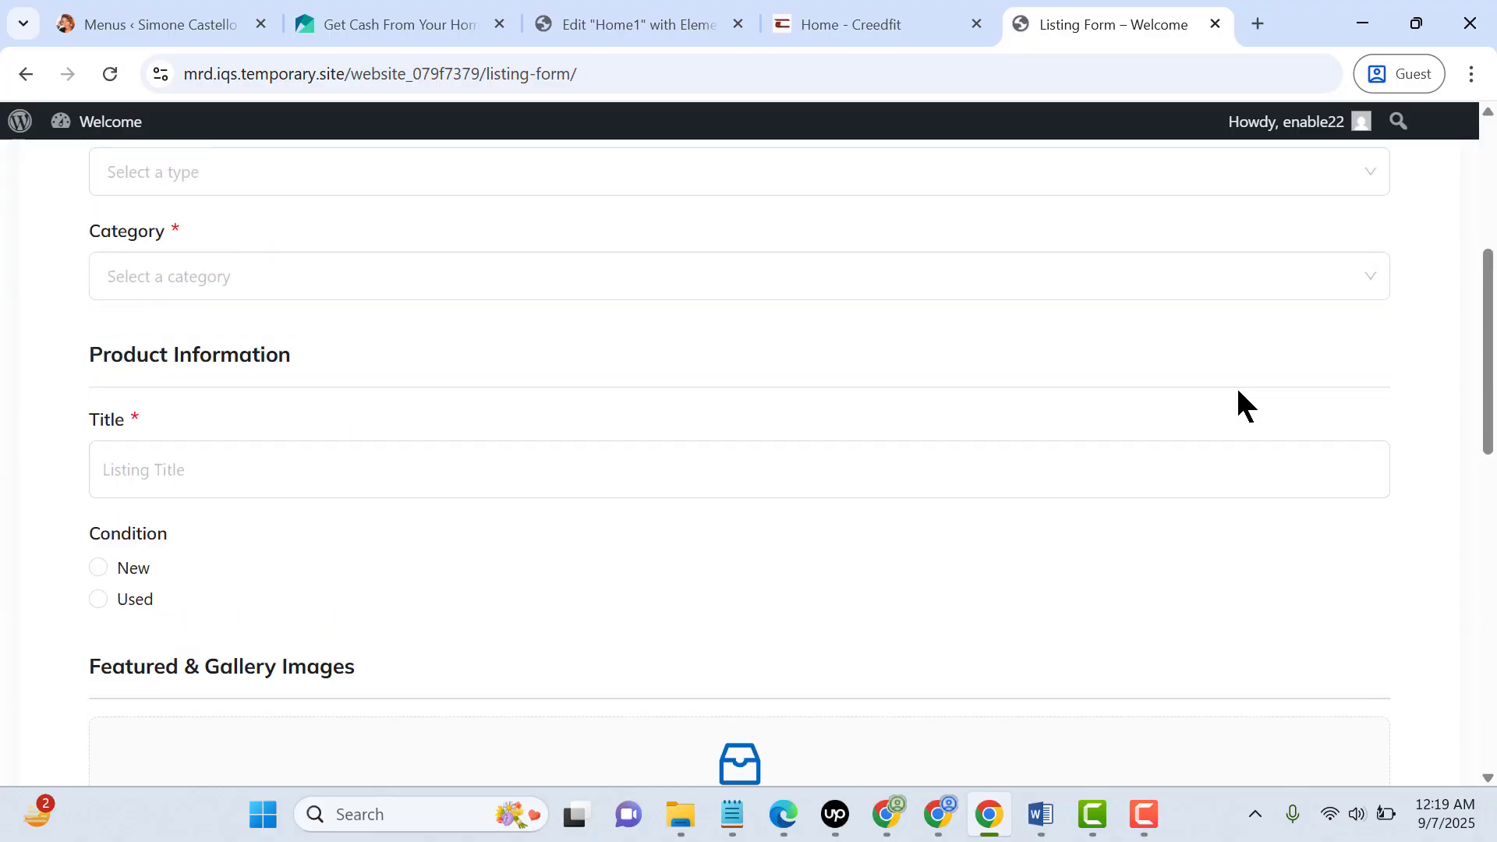
scroll(1238, 398, down, 7)
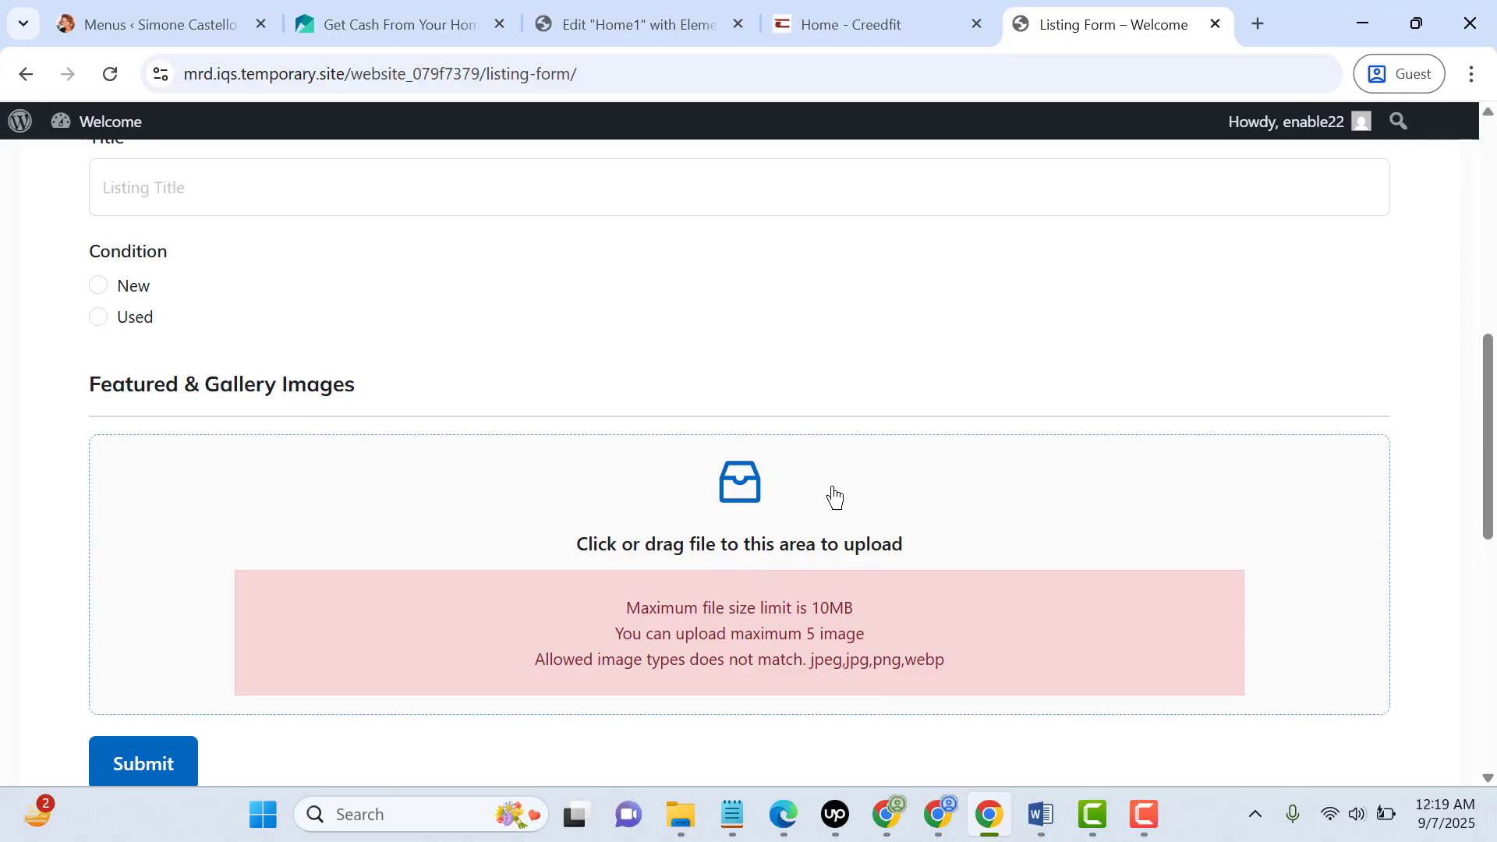
Upload the BEYOND-LOGO-removebg-preview PNG from the Downloads folder as the listing's gallery image
click(666, 563)
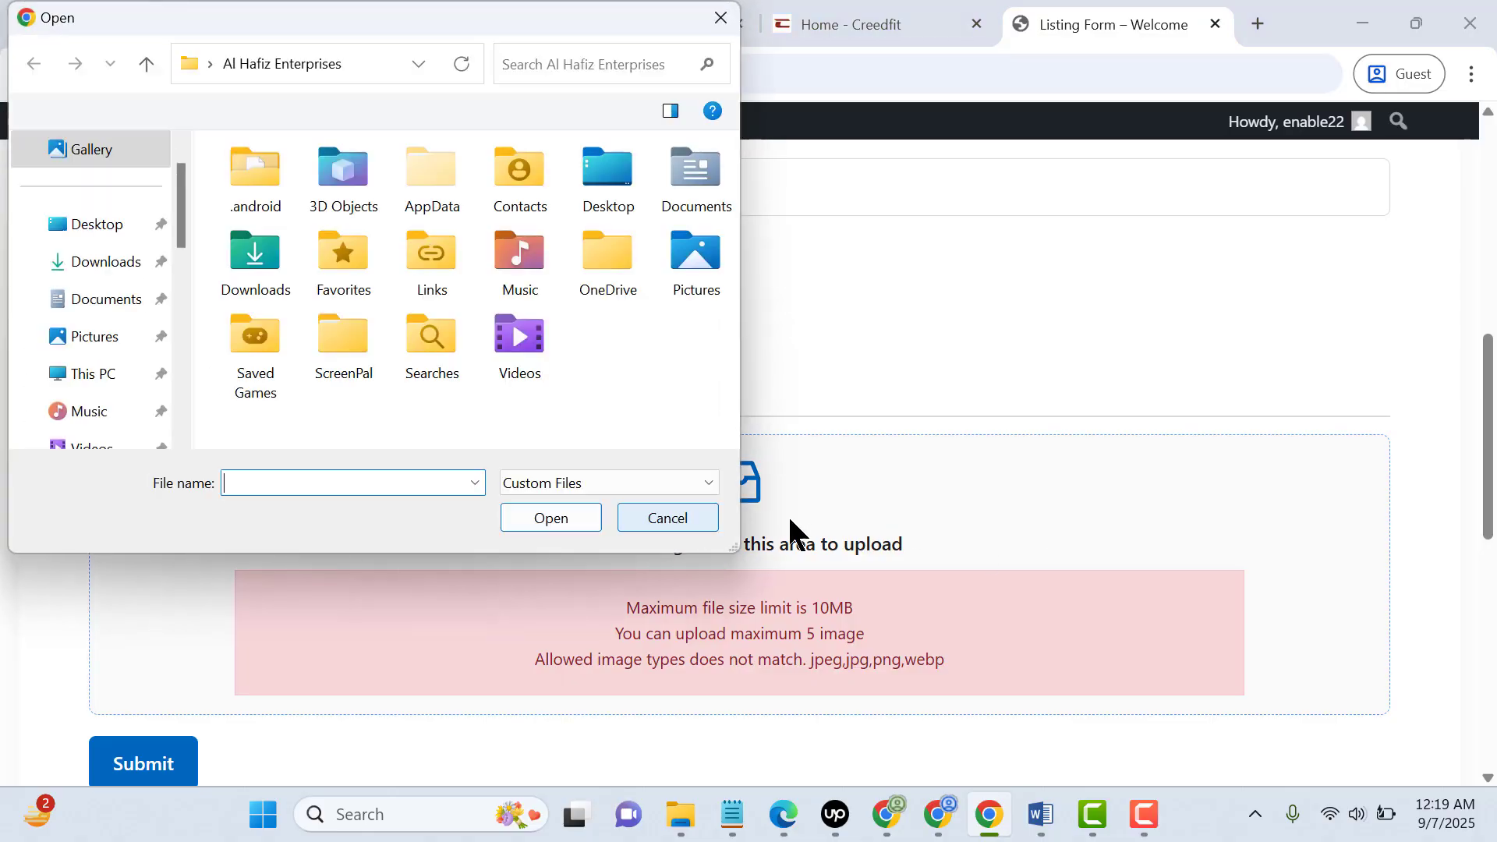
click(117, 275)
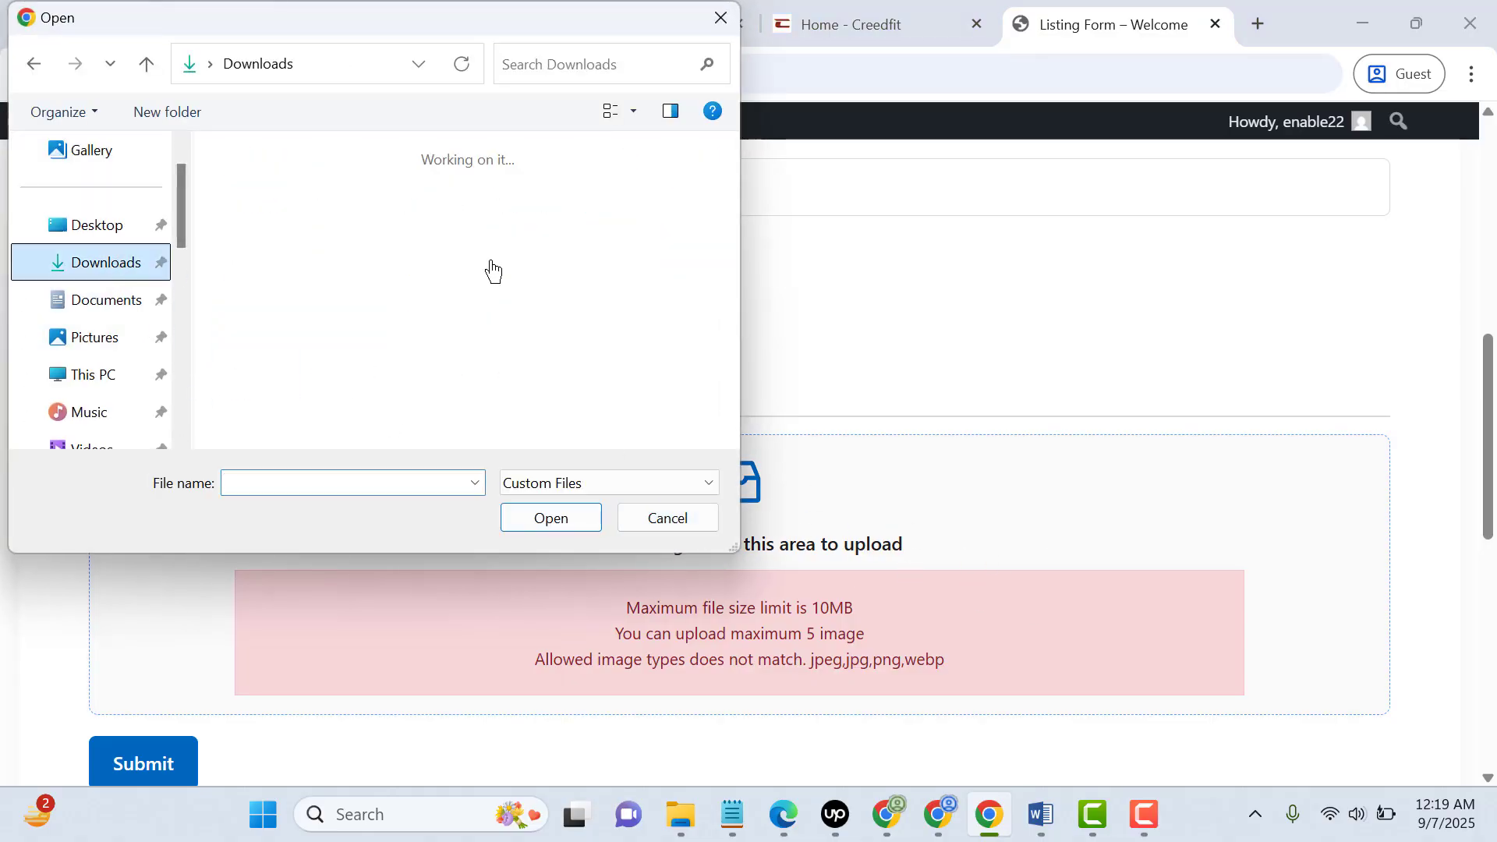
scroll(493, 274, down, 2)
scroll(493, 275, down, 3)
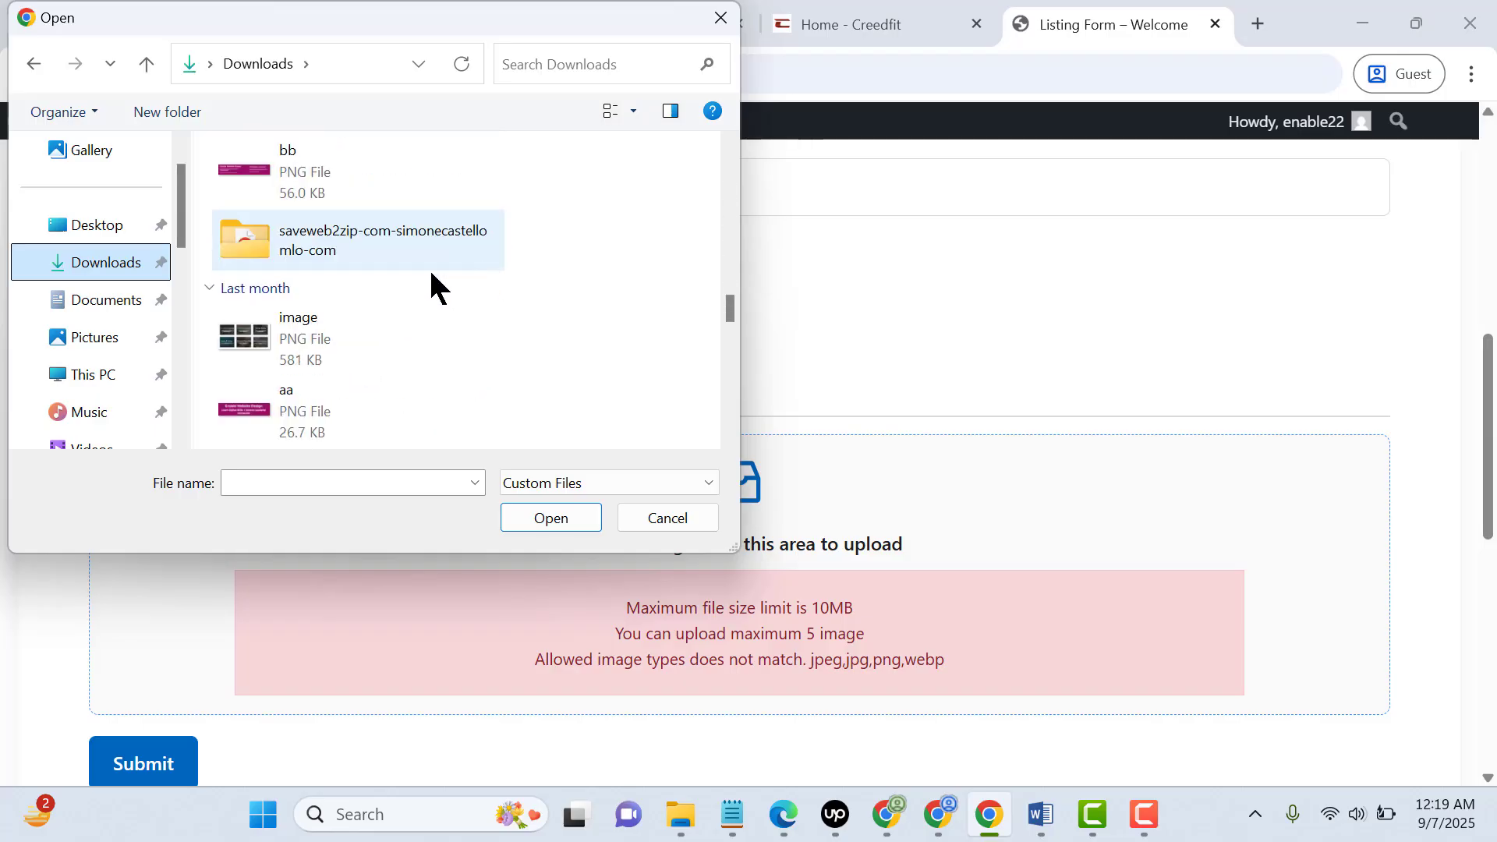
scroll(421, 271, down, 3)
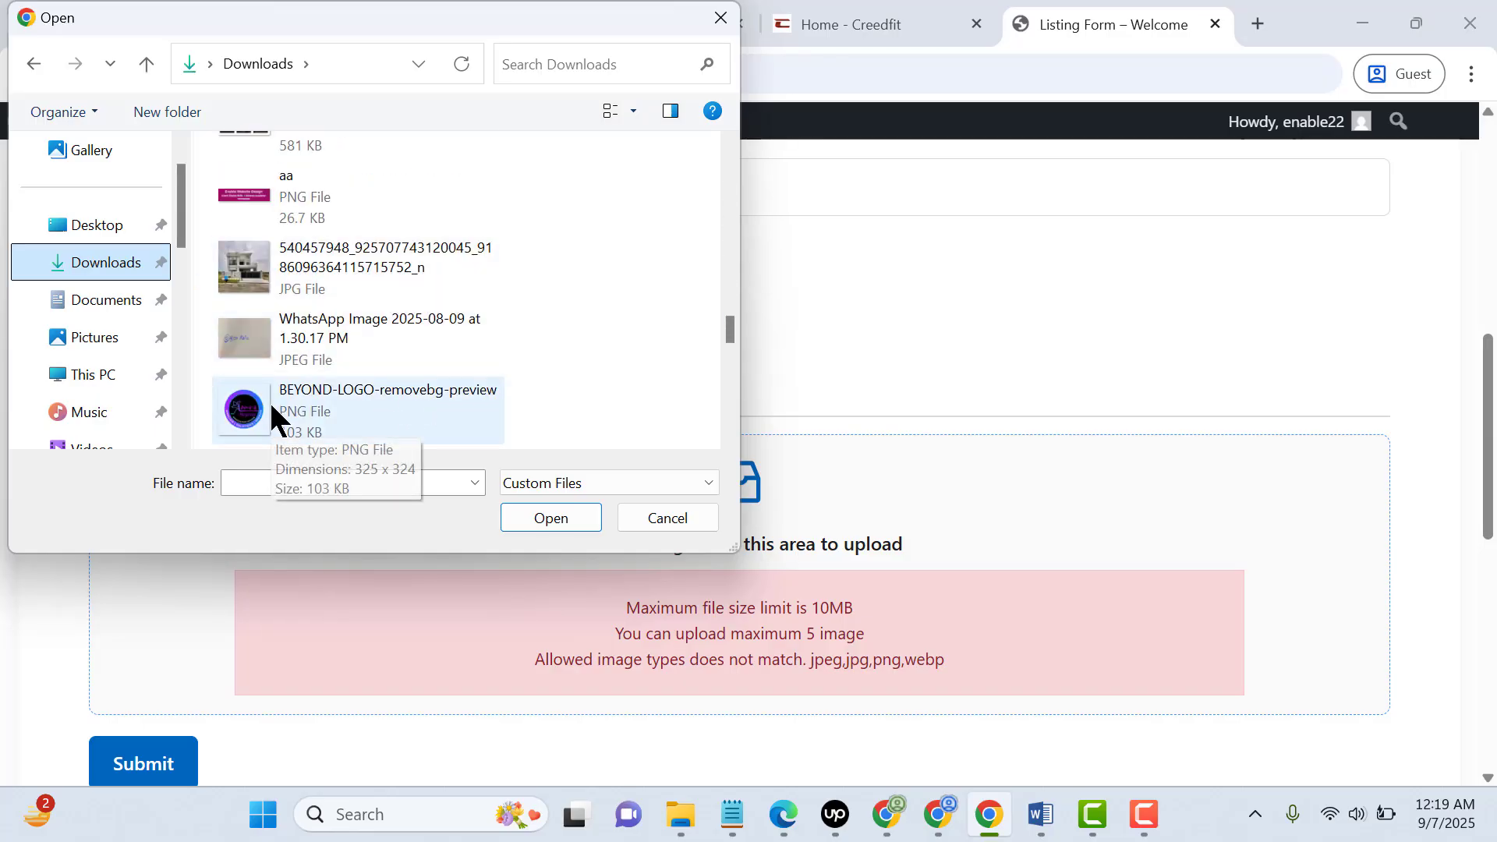
double_click(353, 394)
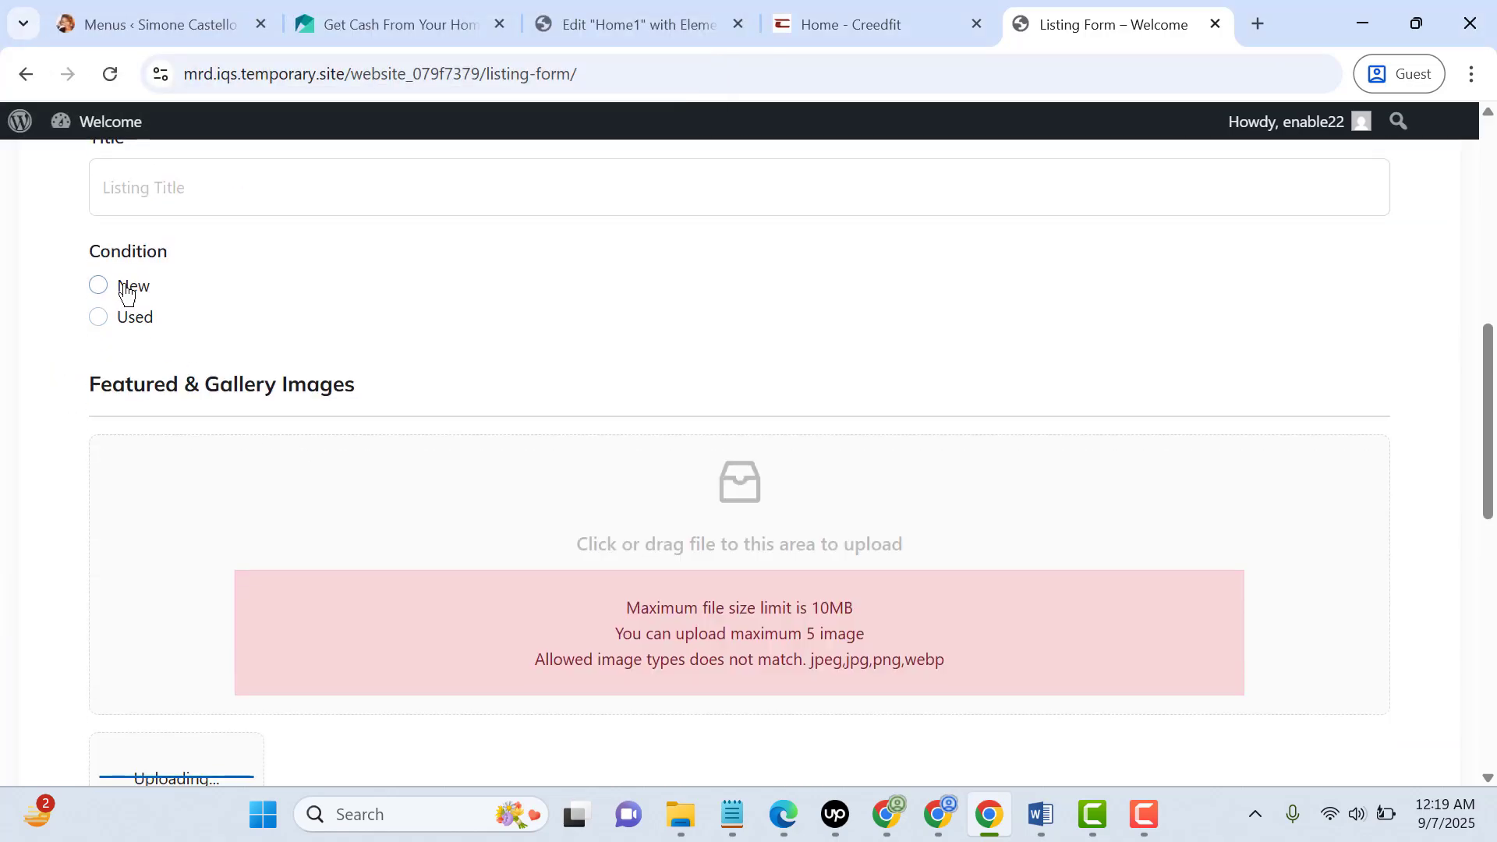
Set the listing's condition to New and its listing type to Sell
click(125, 290)
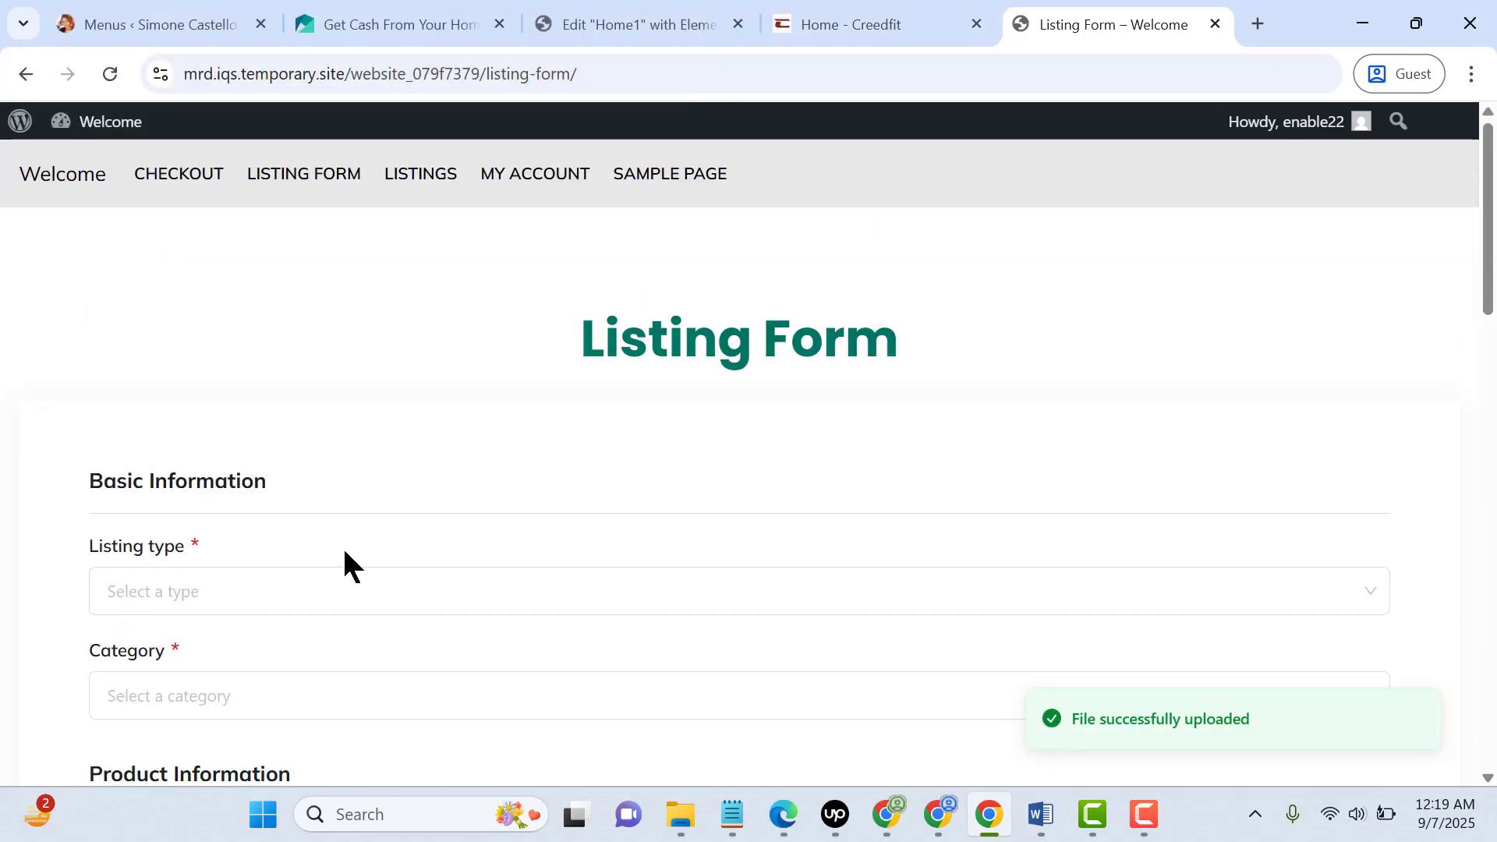
click(349, 596)
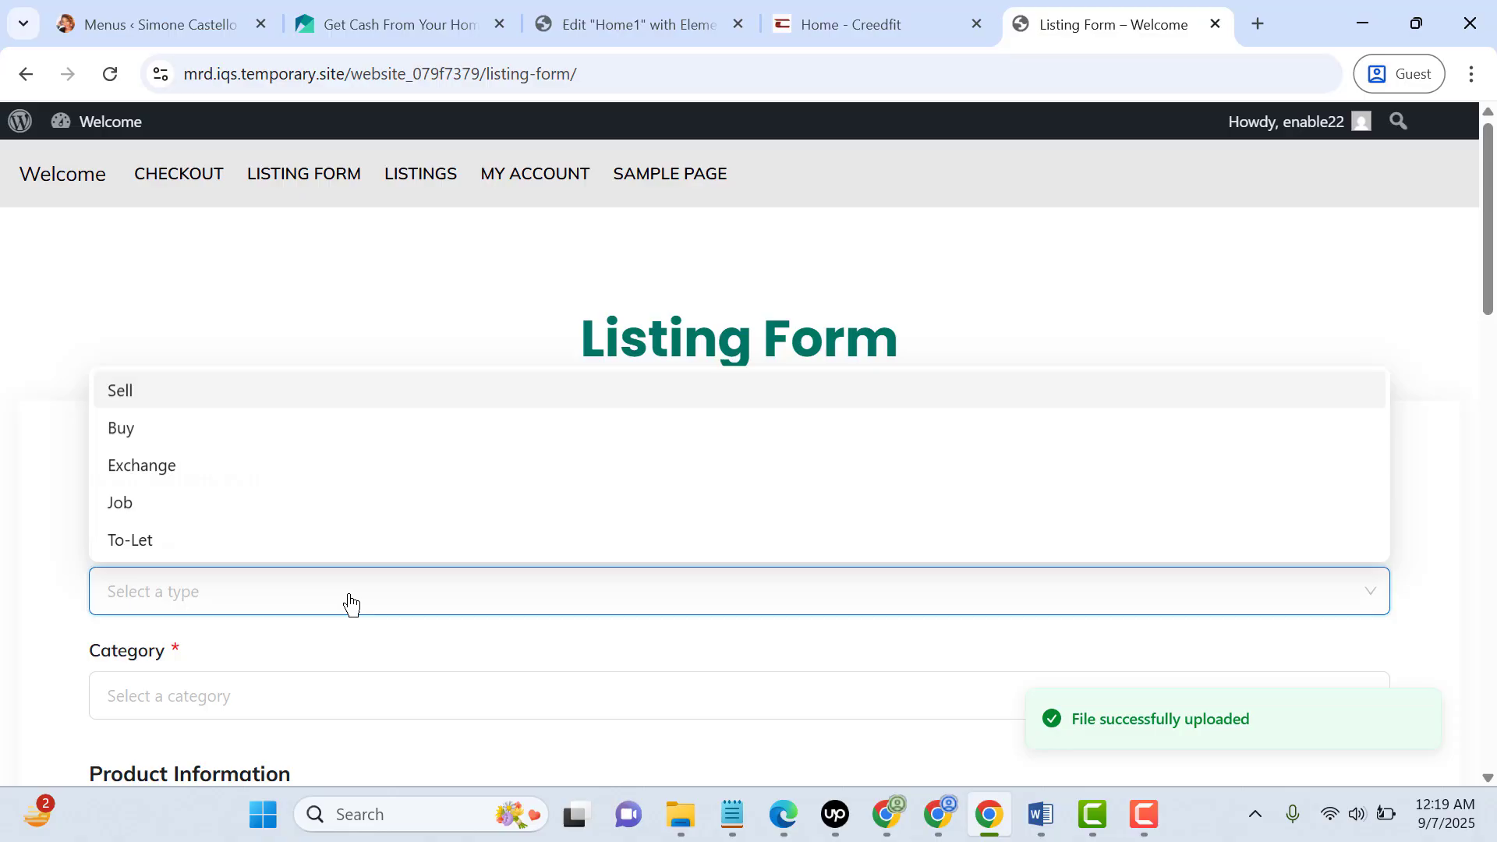
click(318, 404)
Check which options the listing's Category field offers
scroll(468, 445, down, 3)
click(370, 478)
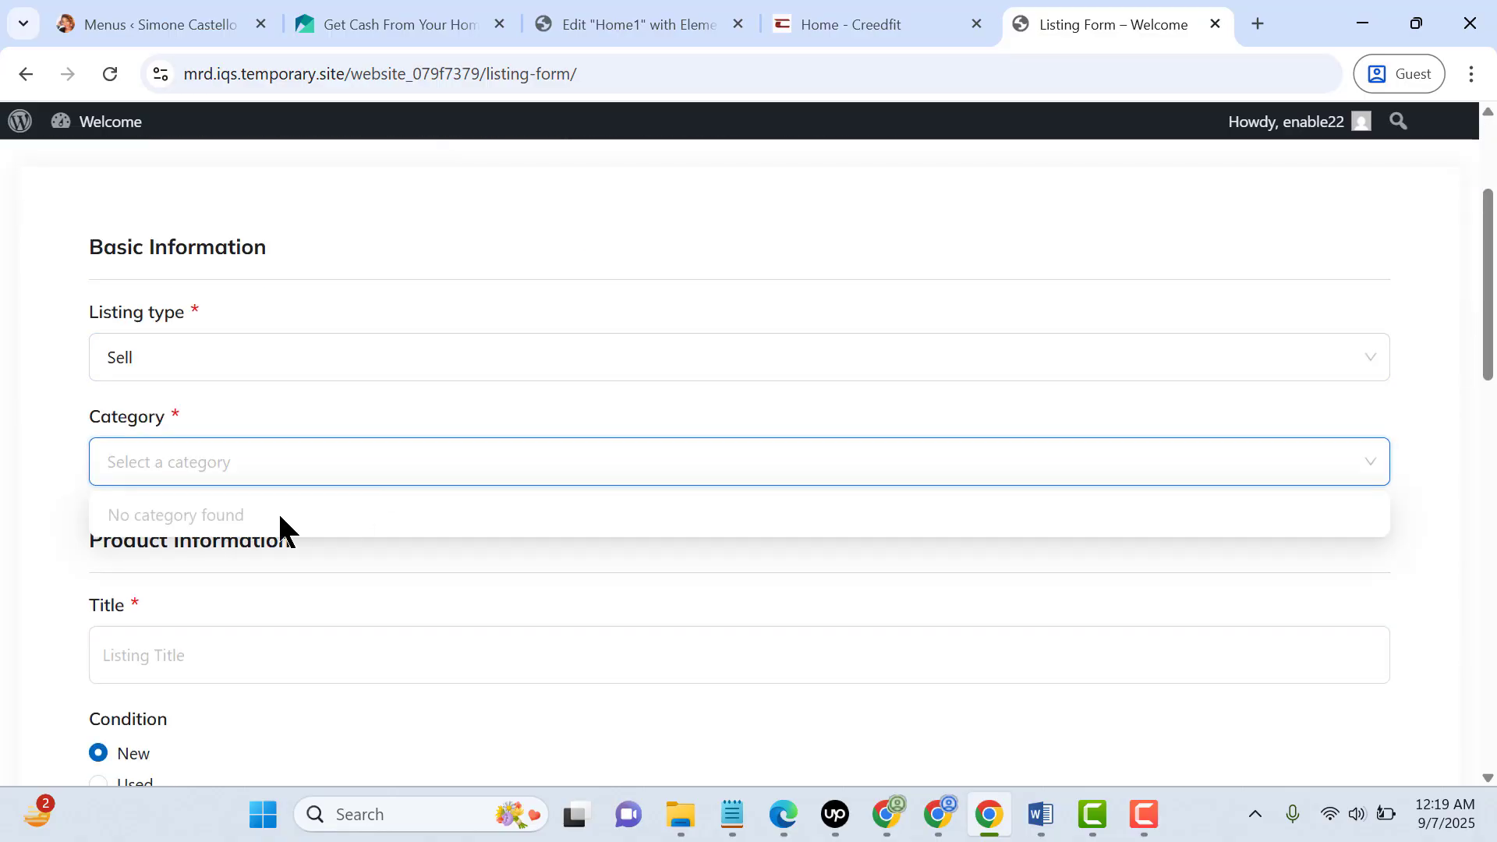
click(301, 460)
click(301, 461)
scroll(254, 468, down, 3)
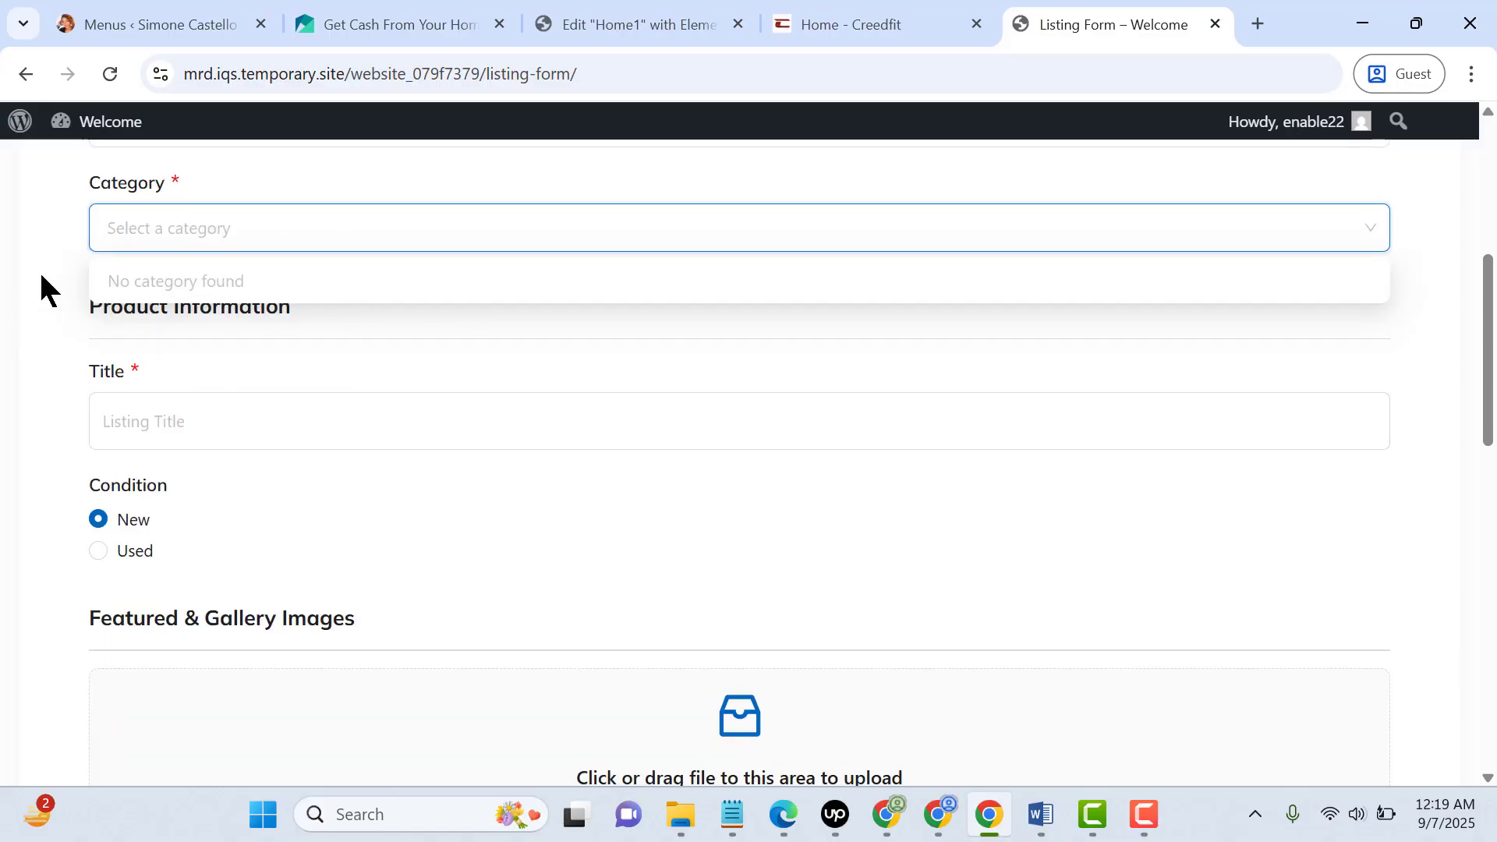
click(2, 330)
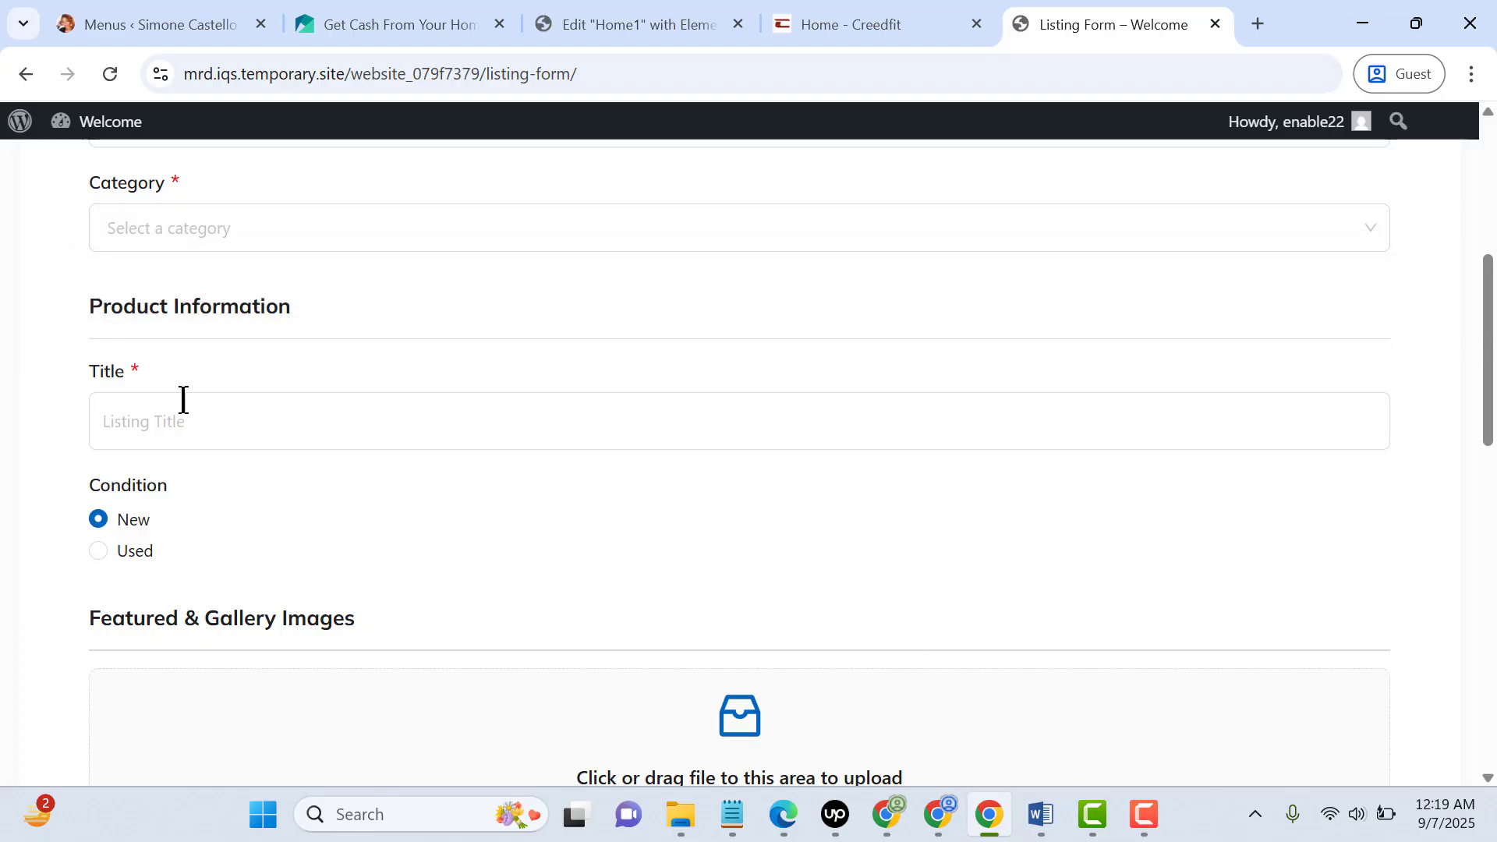
Enter Hello1 as the listing's title and check the surrounding form fields
click(212, 419)
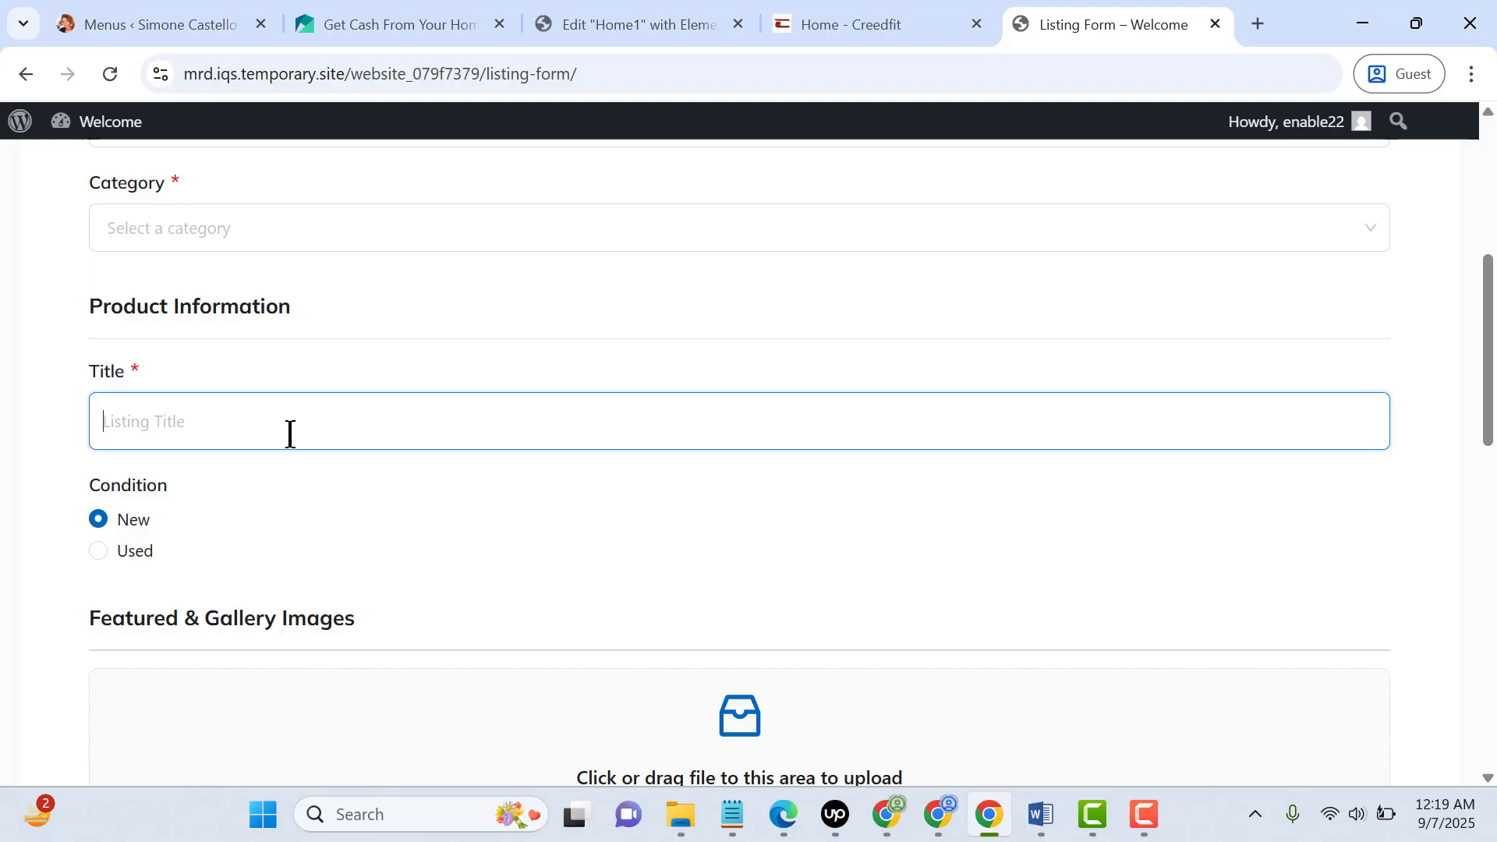
text(Hello1)
scroll(327, 471, down, 2)
scroll(234, 405, up, 4)
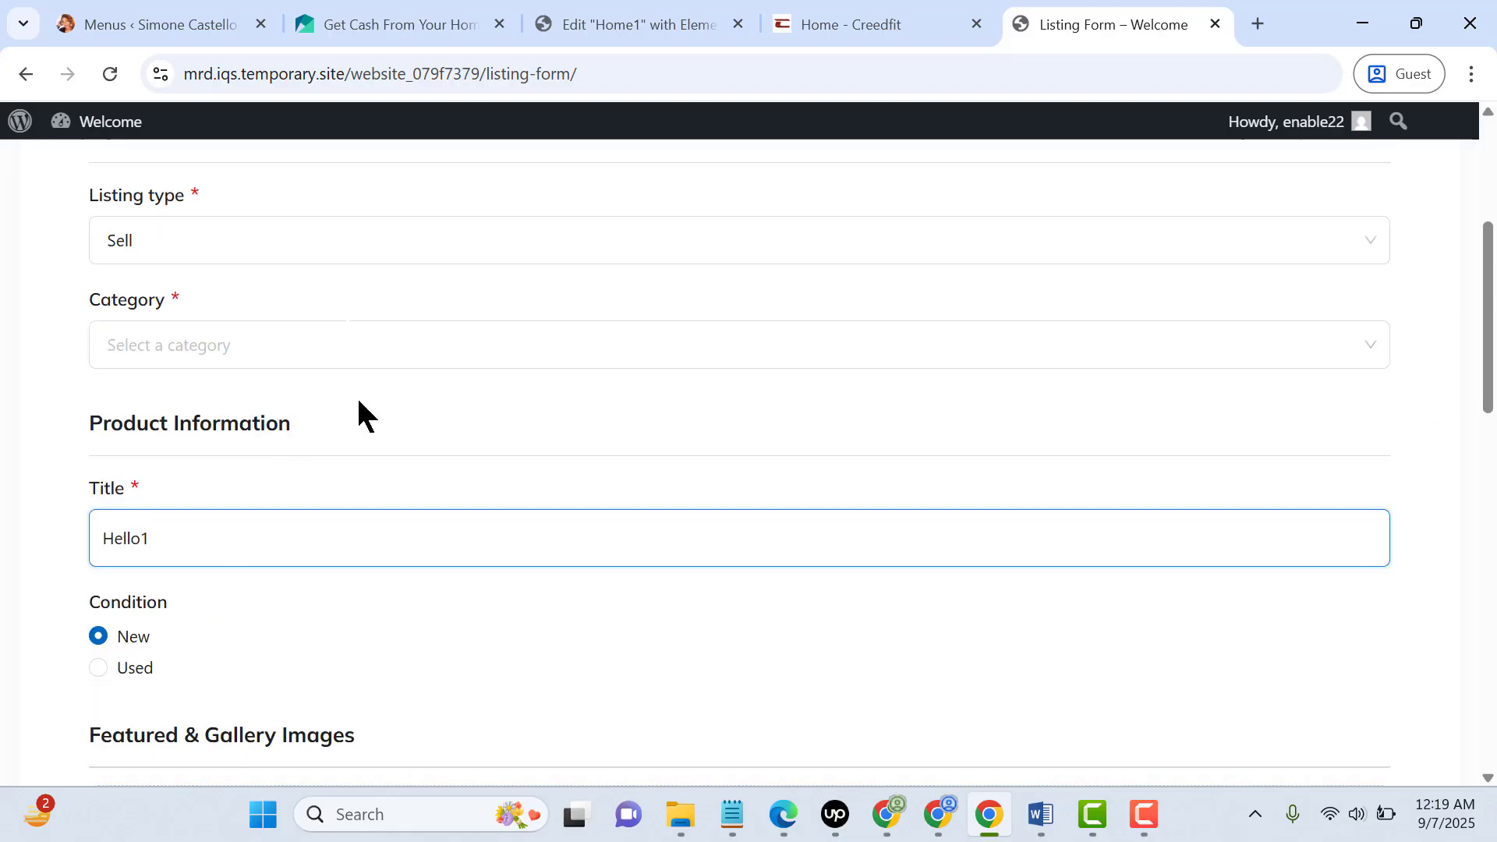
Switch to Edge, make the sample form's Category field not required in its input customization, and save the form
click(786, 817)
scroll(551, 388, up, 1)
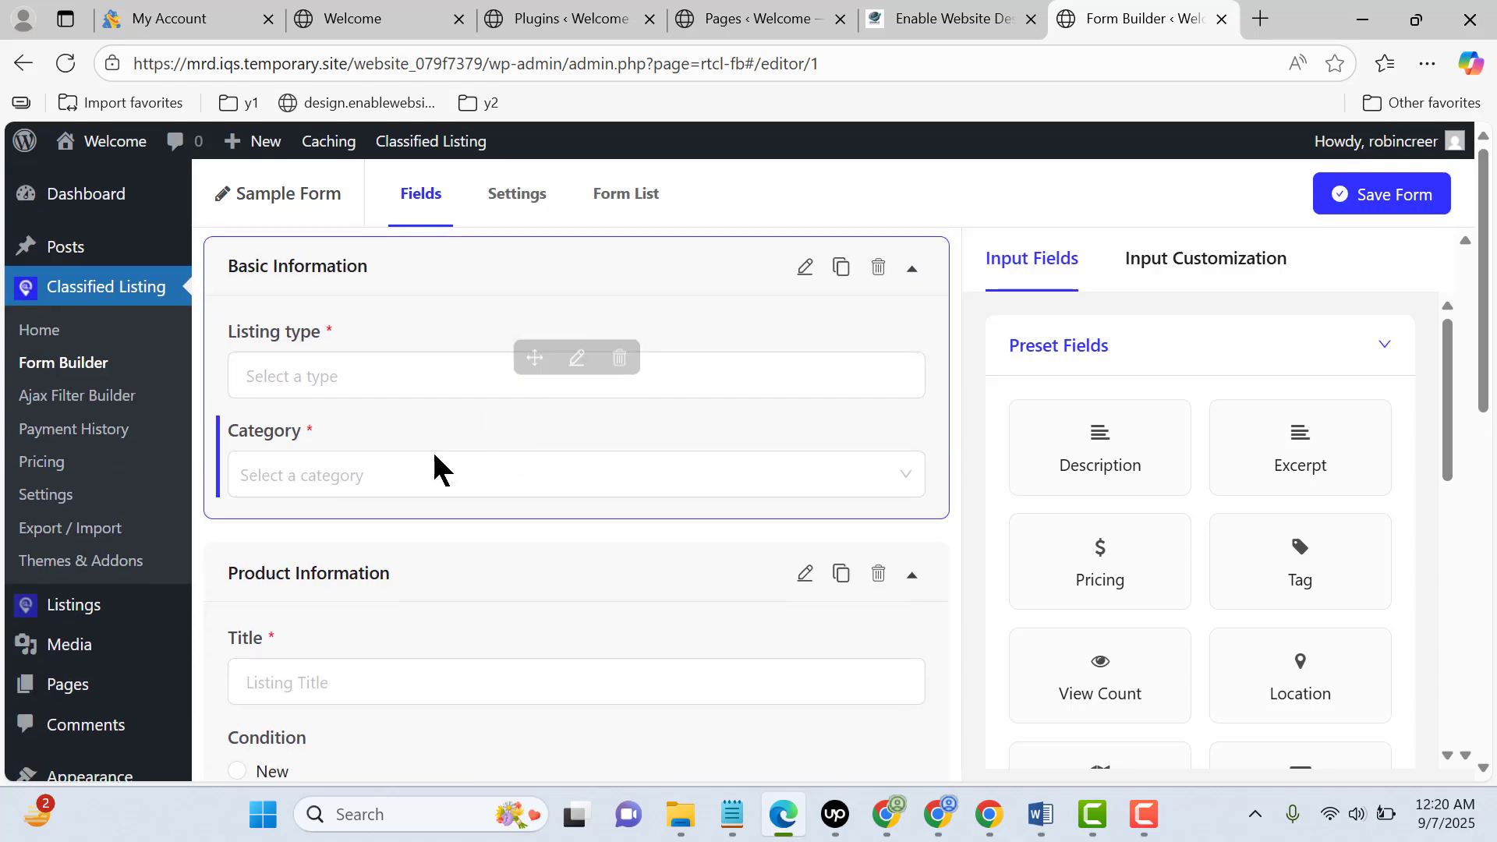
click(401, 482)
click(575, 471)
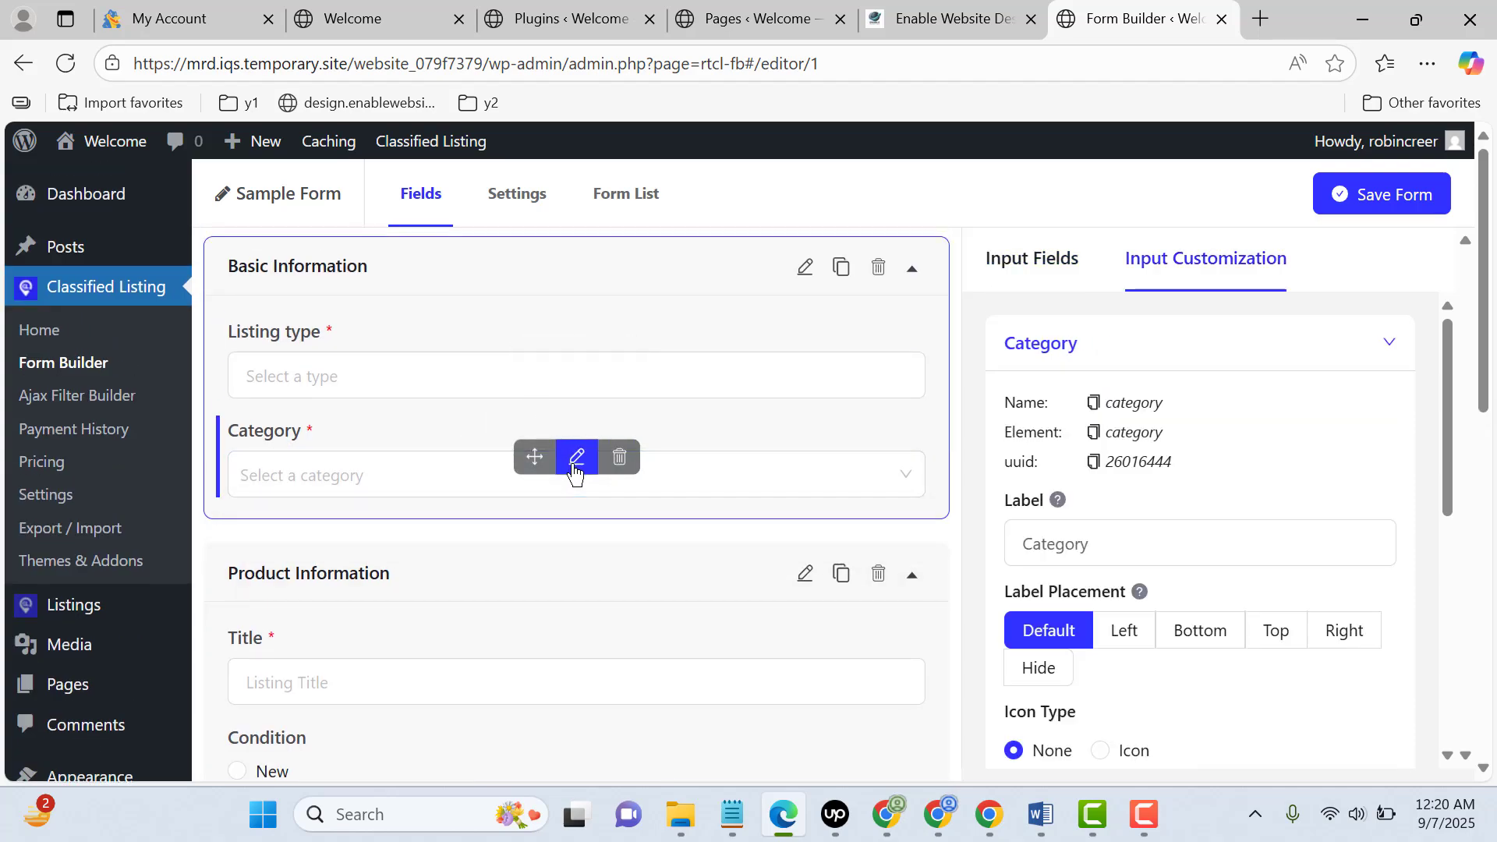
scroll(1290, 523, down, 3)
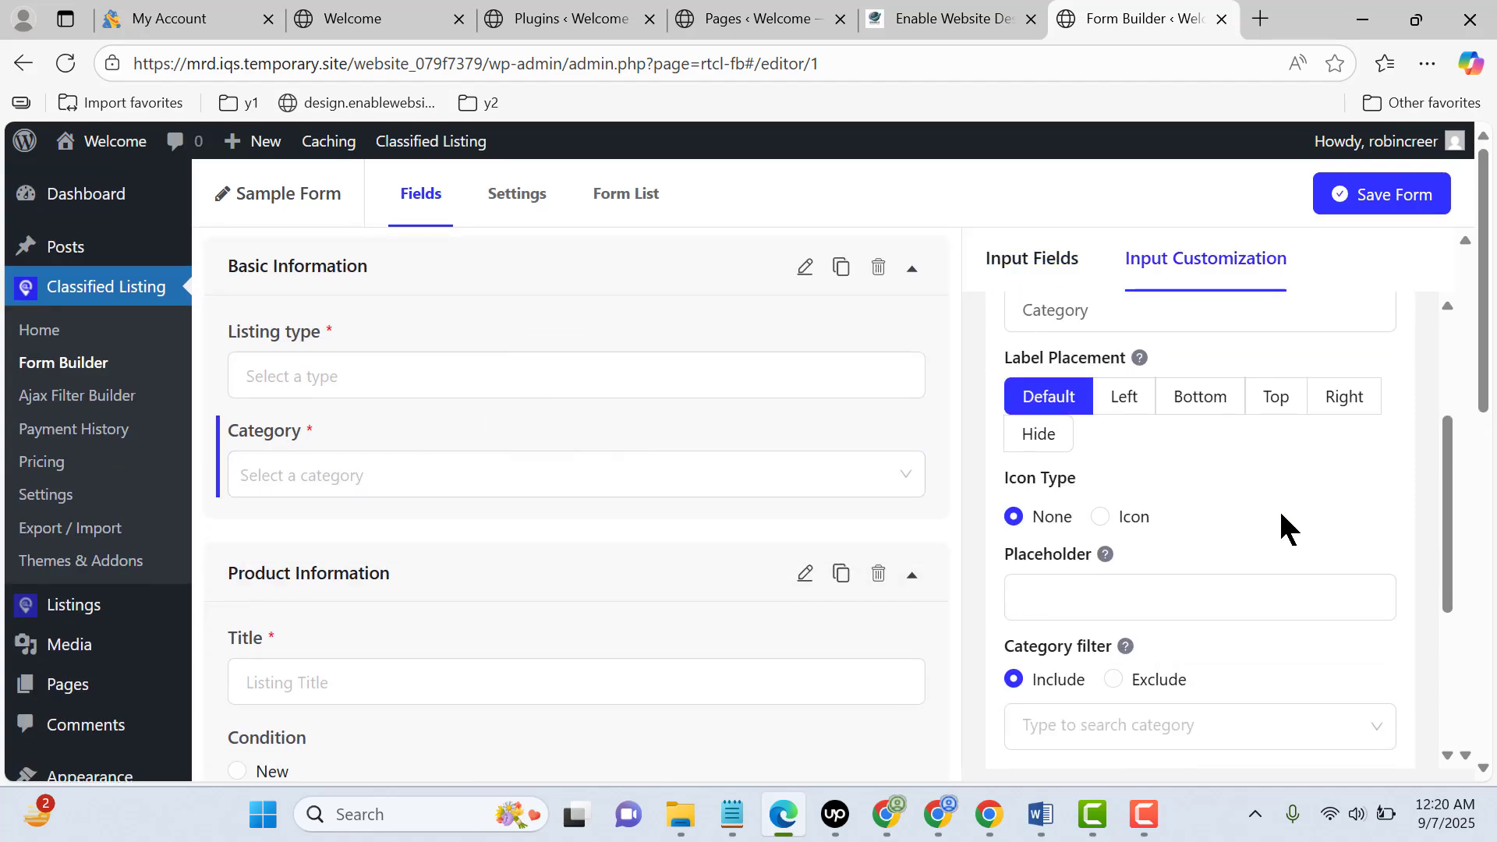
scroll(1279, 515, down, 3)
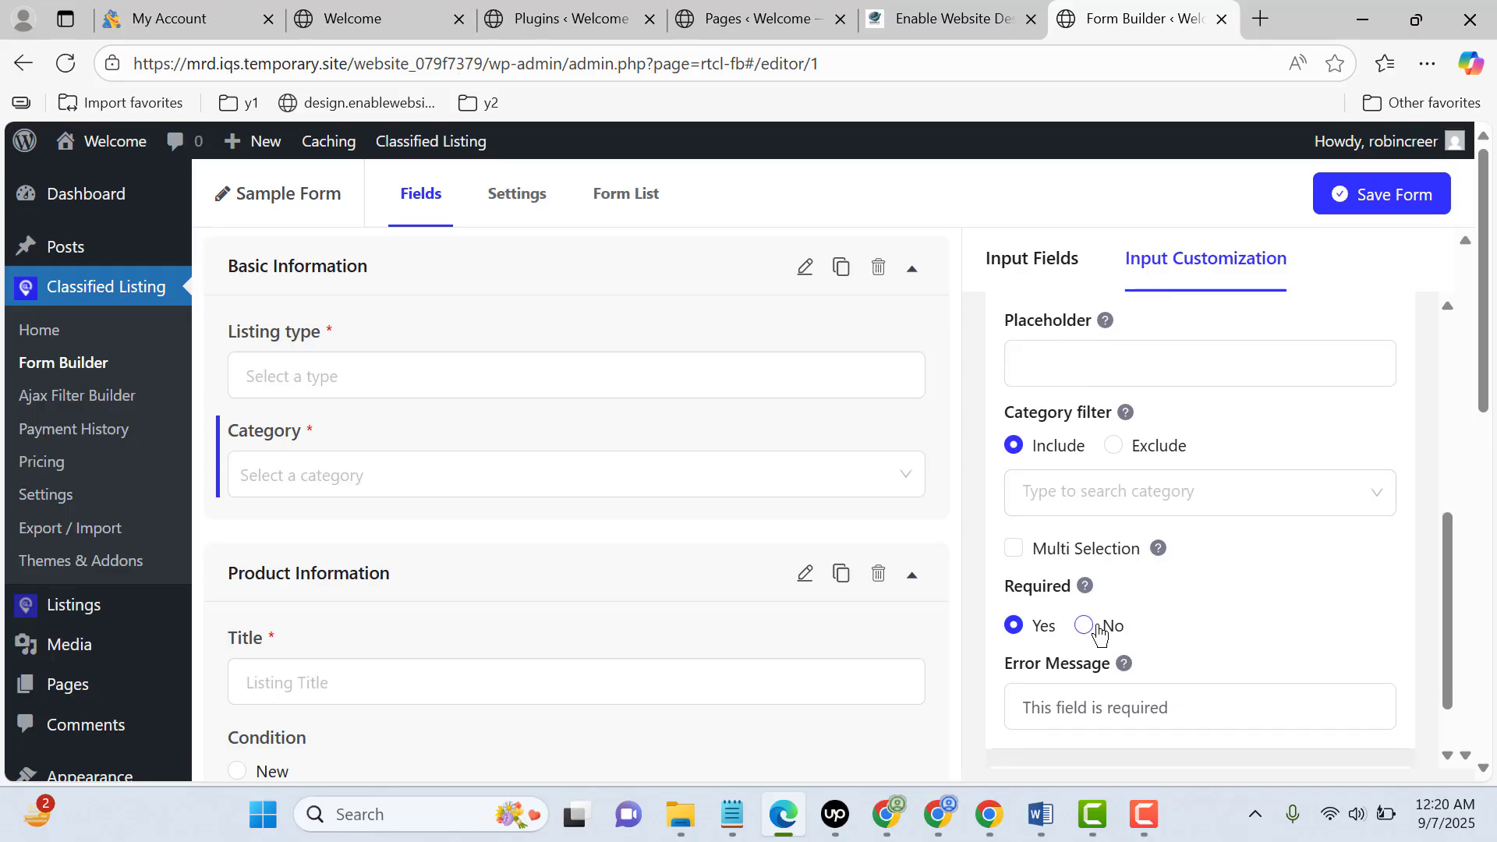
click(1086, 628)
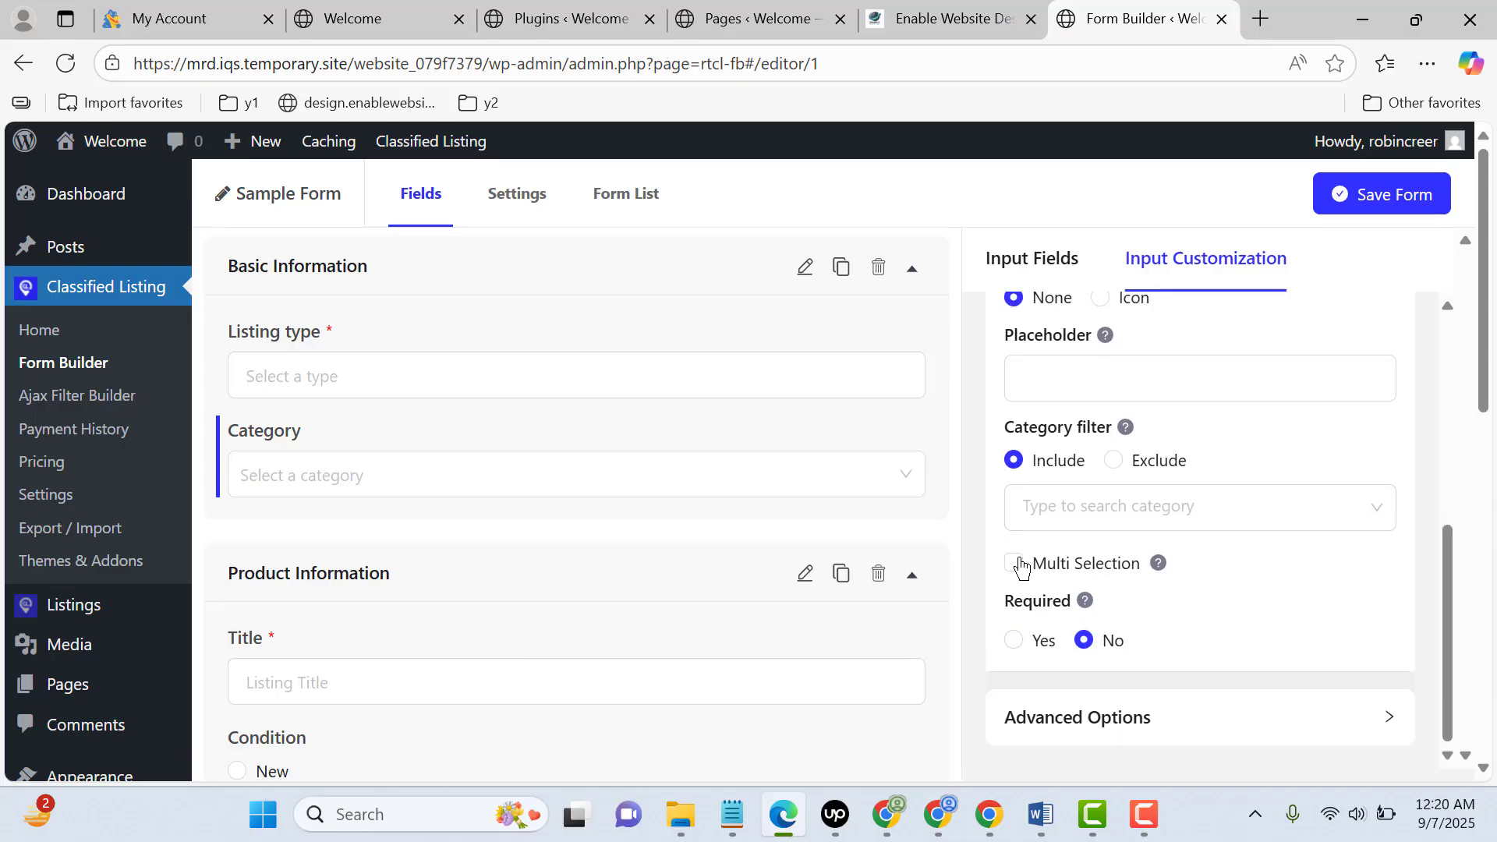
click(1387, 200)
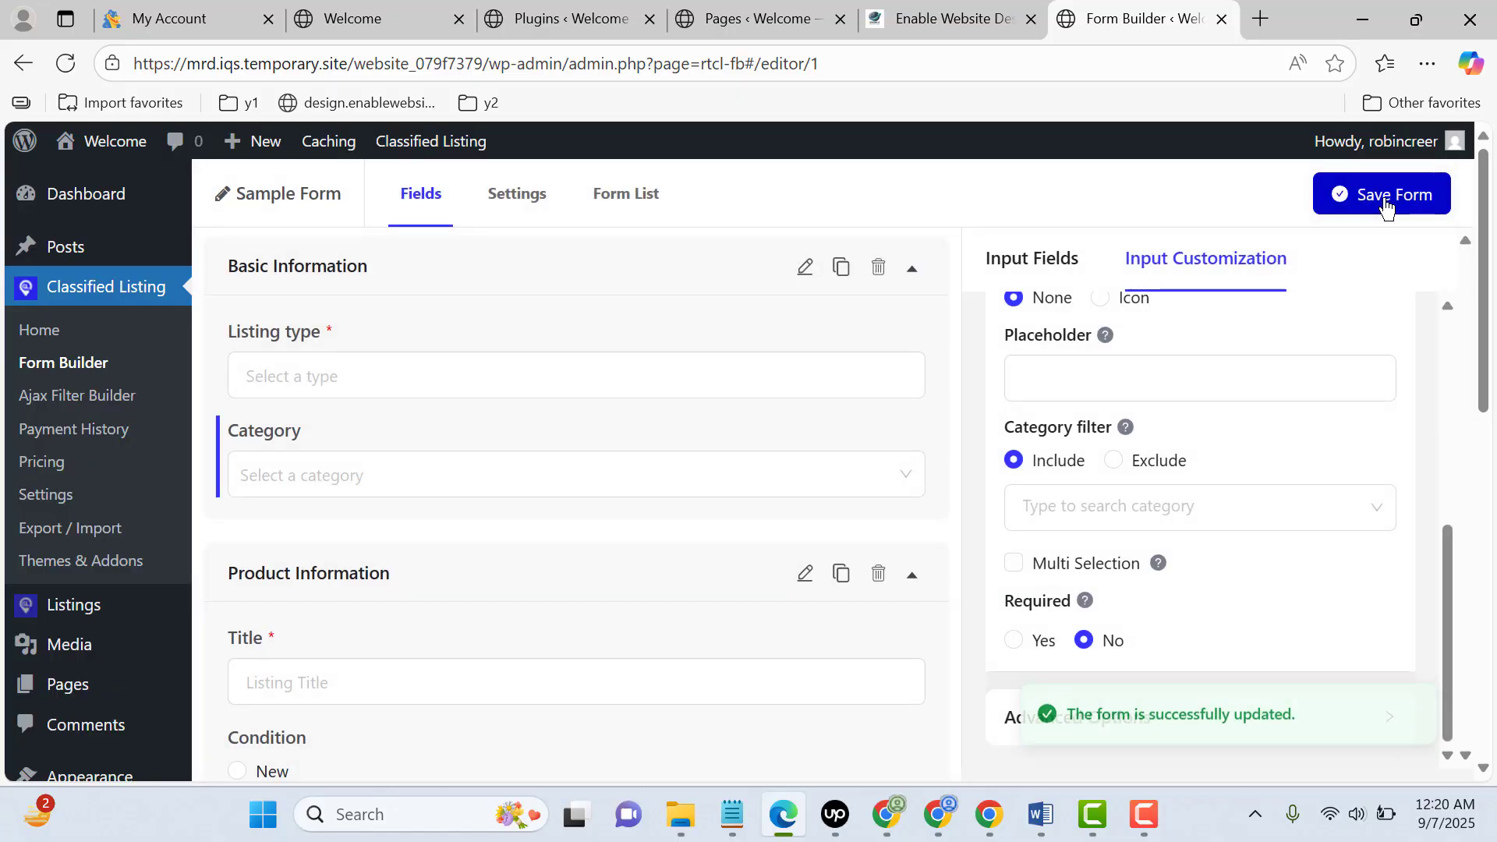
Switch to Chrome and submit the completed Hello1 listing
click(989, 814)
scroll(552, 519, down, 4)
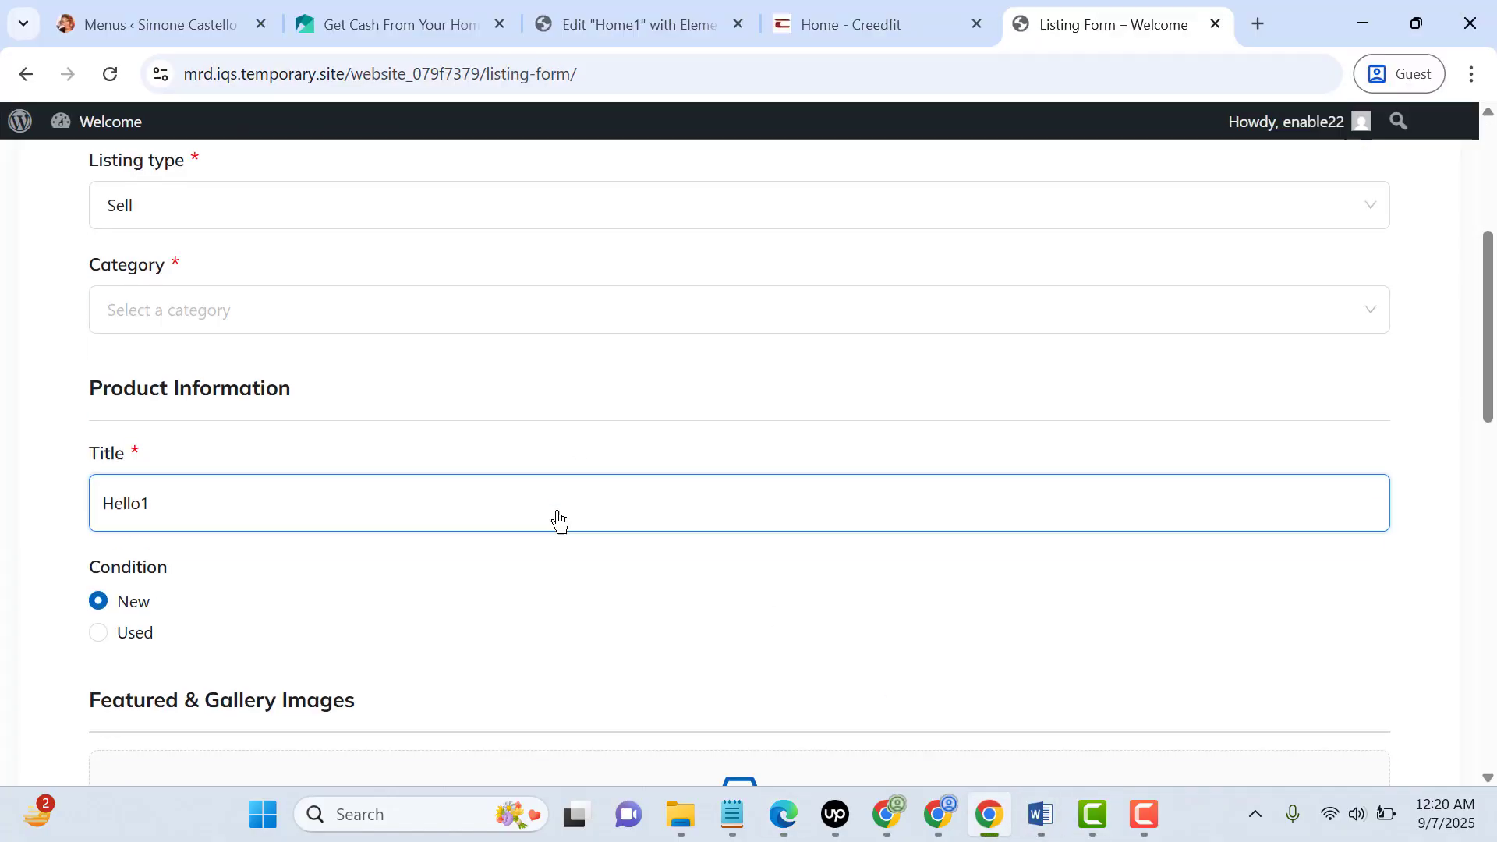
scroll(468, 560, down, 4)
click(164, 586)
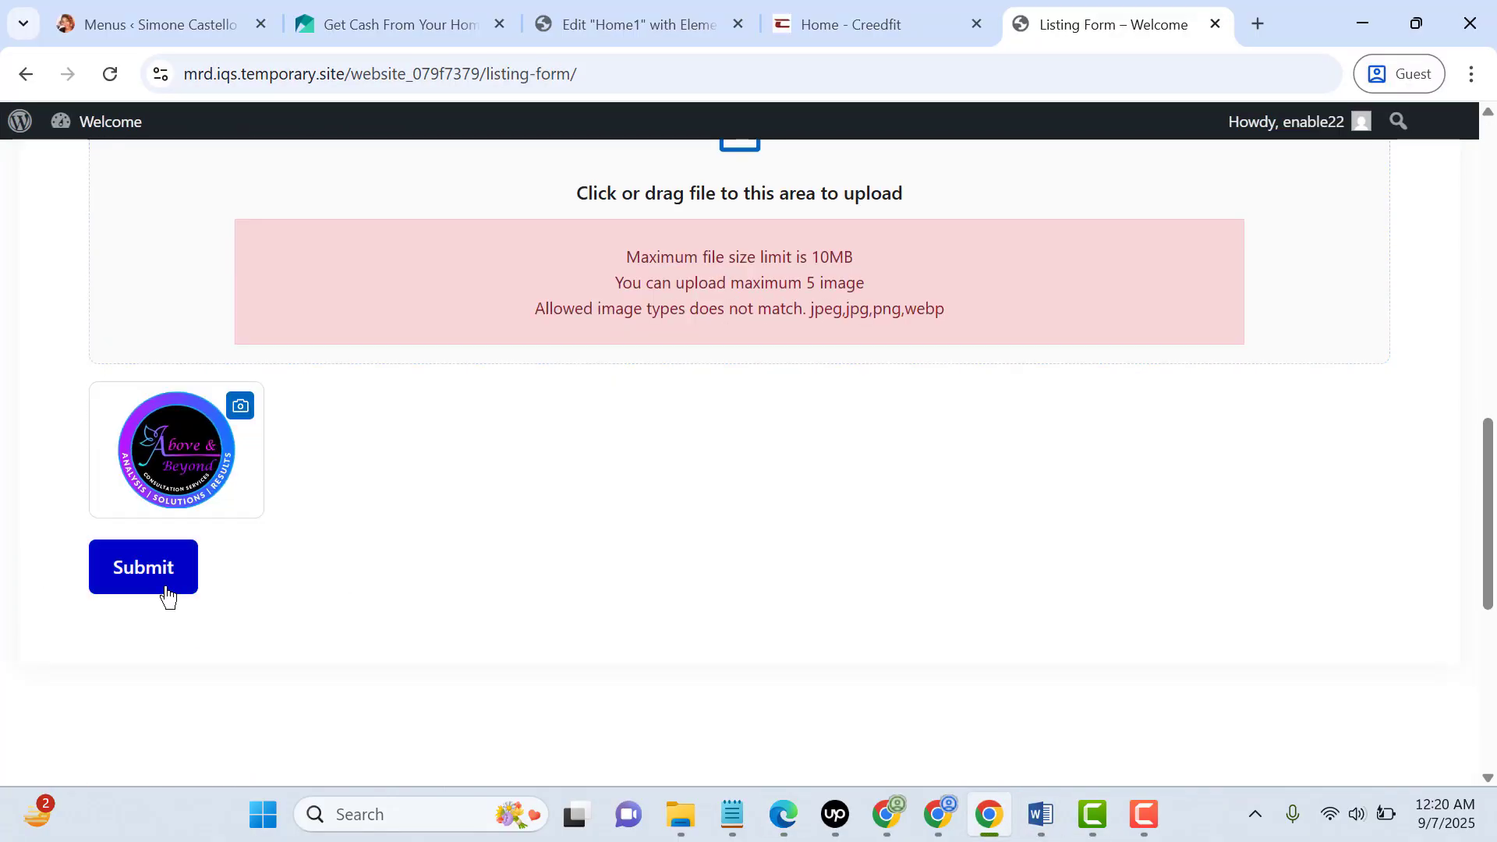
scroll(331, 467, up, 4)
click(133, 702)
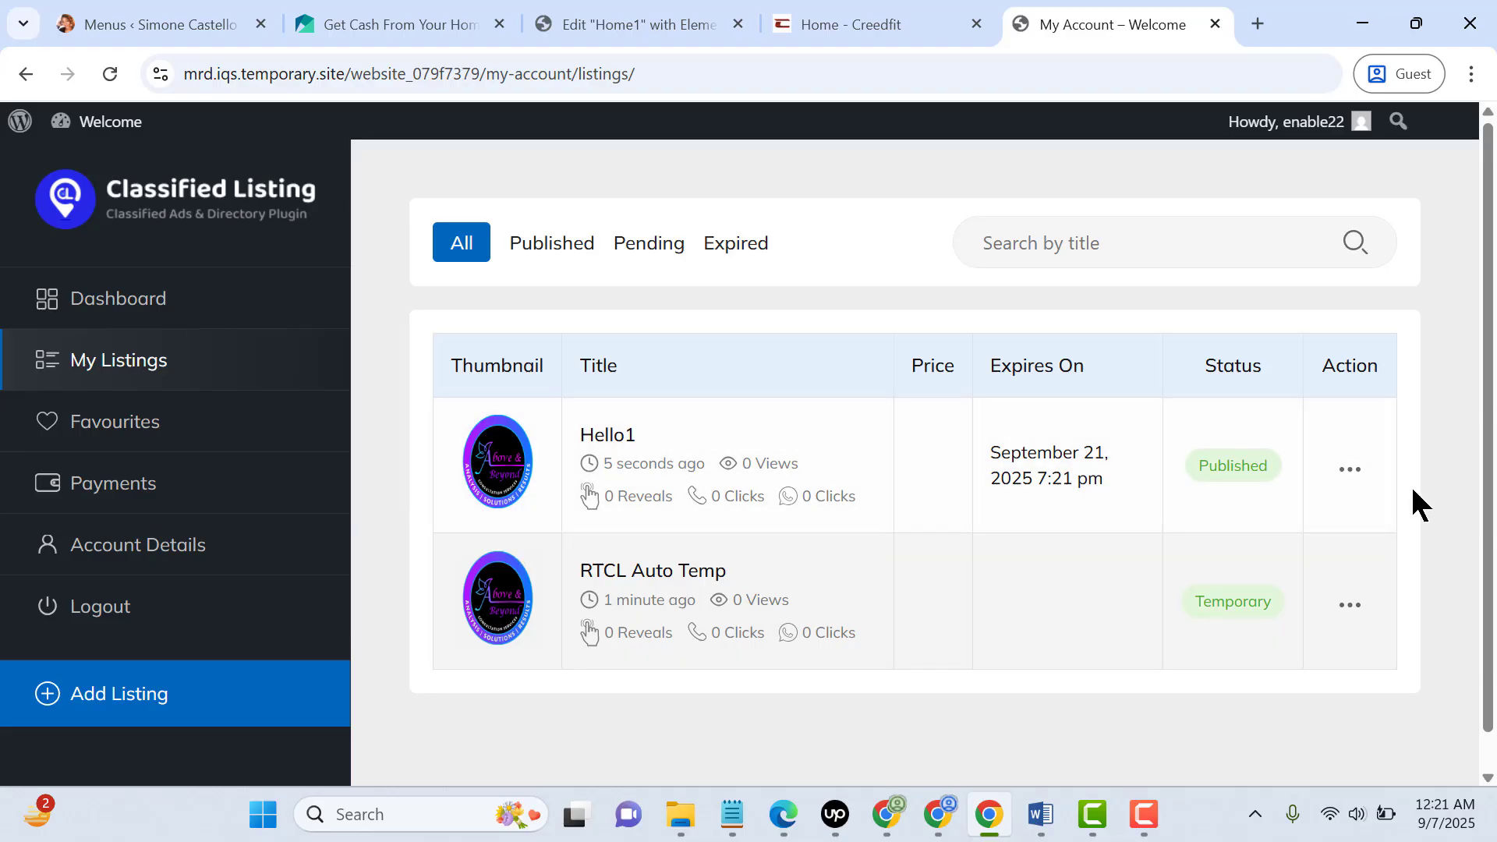
View the promotion checkout page for the Hello1 listing, then return to the account's listings
click(1353, 475)
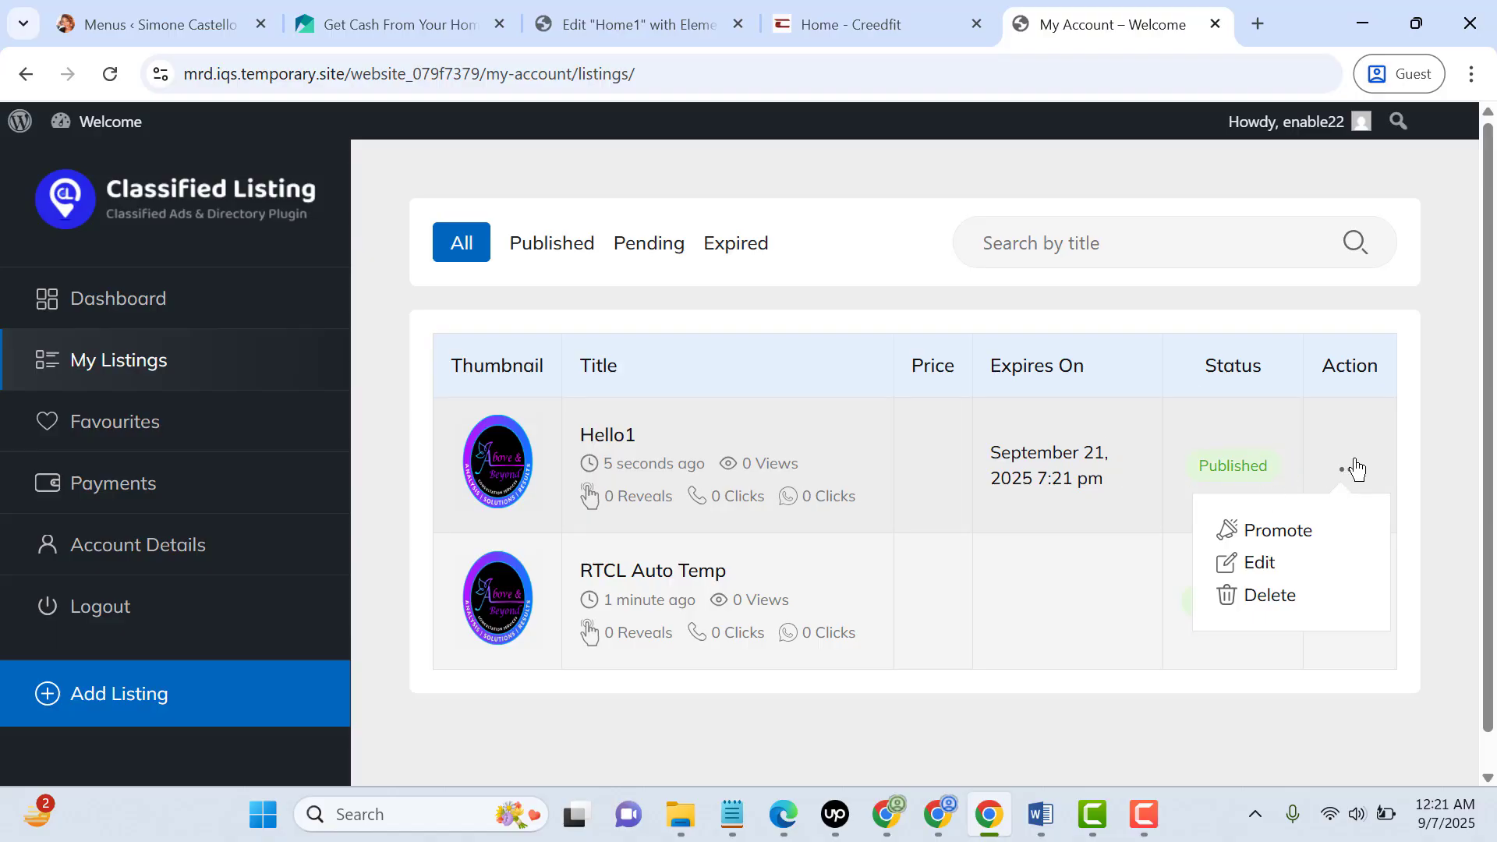
click(1273, 531)
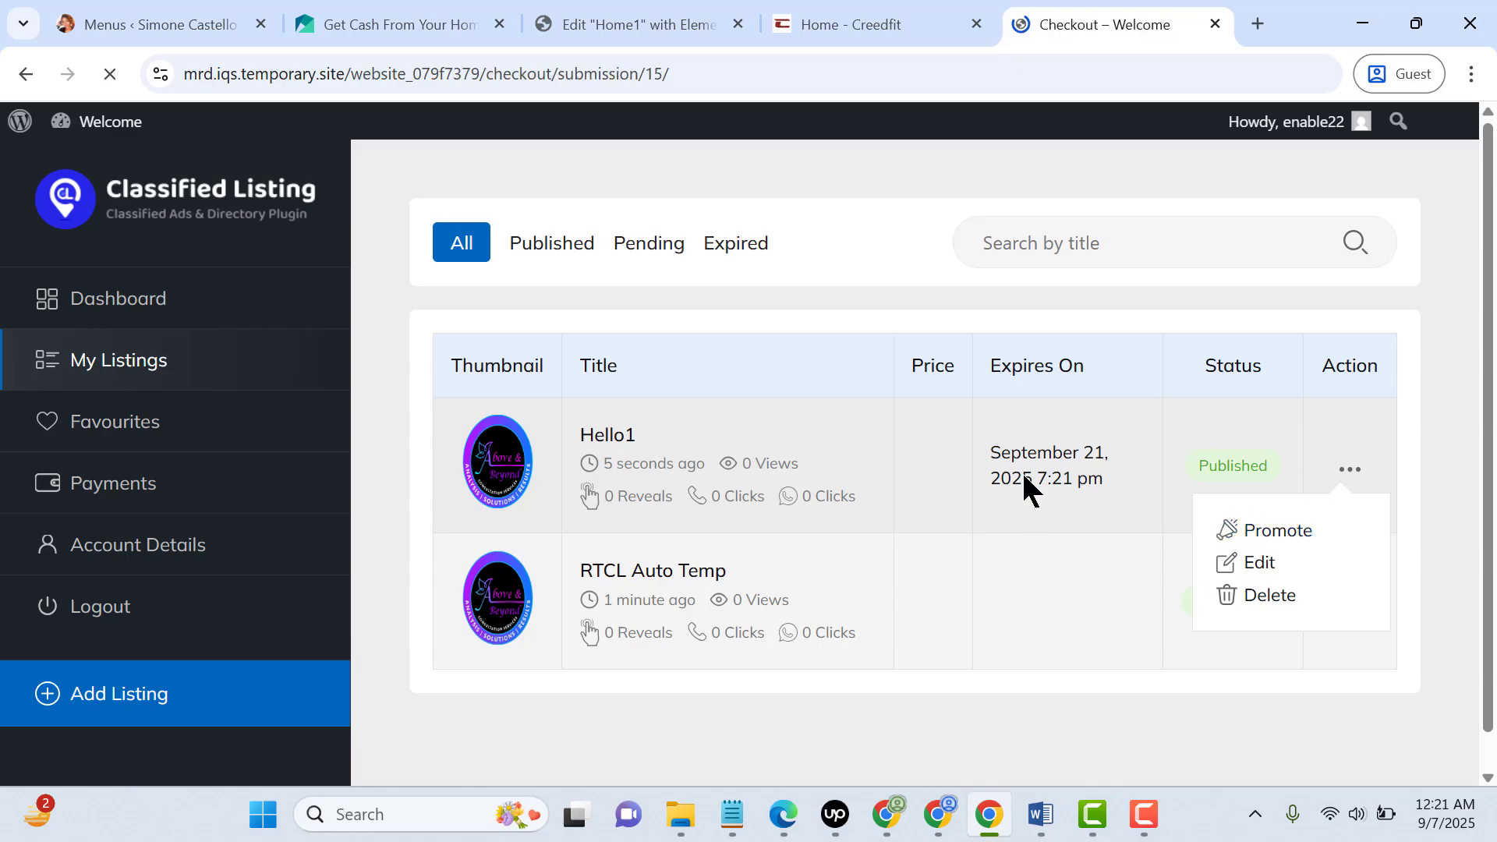
scroll(776, 580, down, 7)
scroll(770, 584, up, 4)
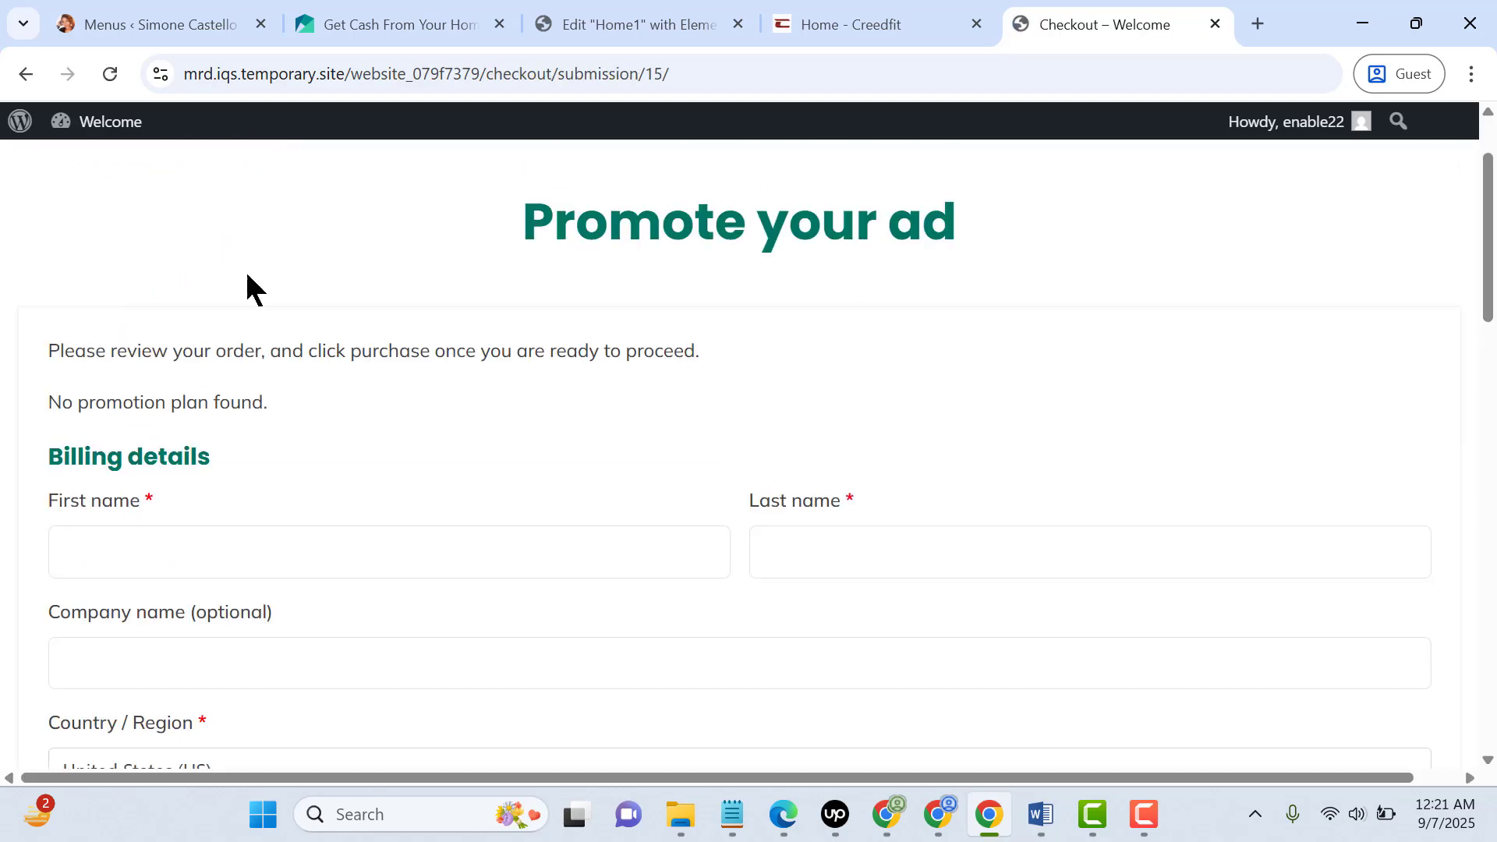
drag(1495, 237, 1495, 206)
click(26, 74)
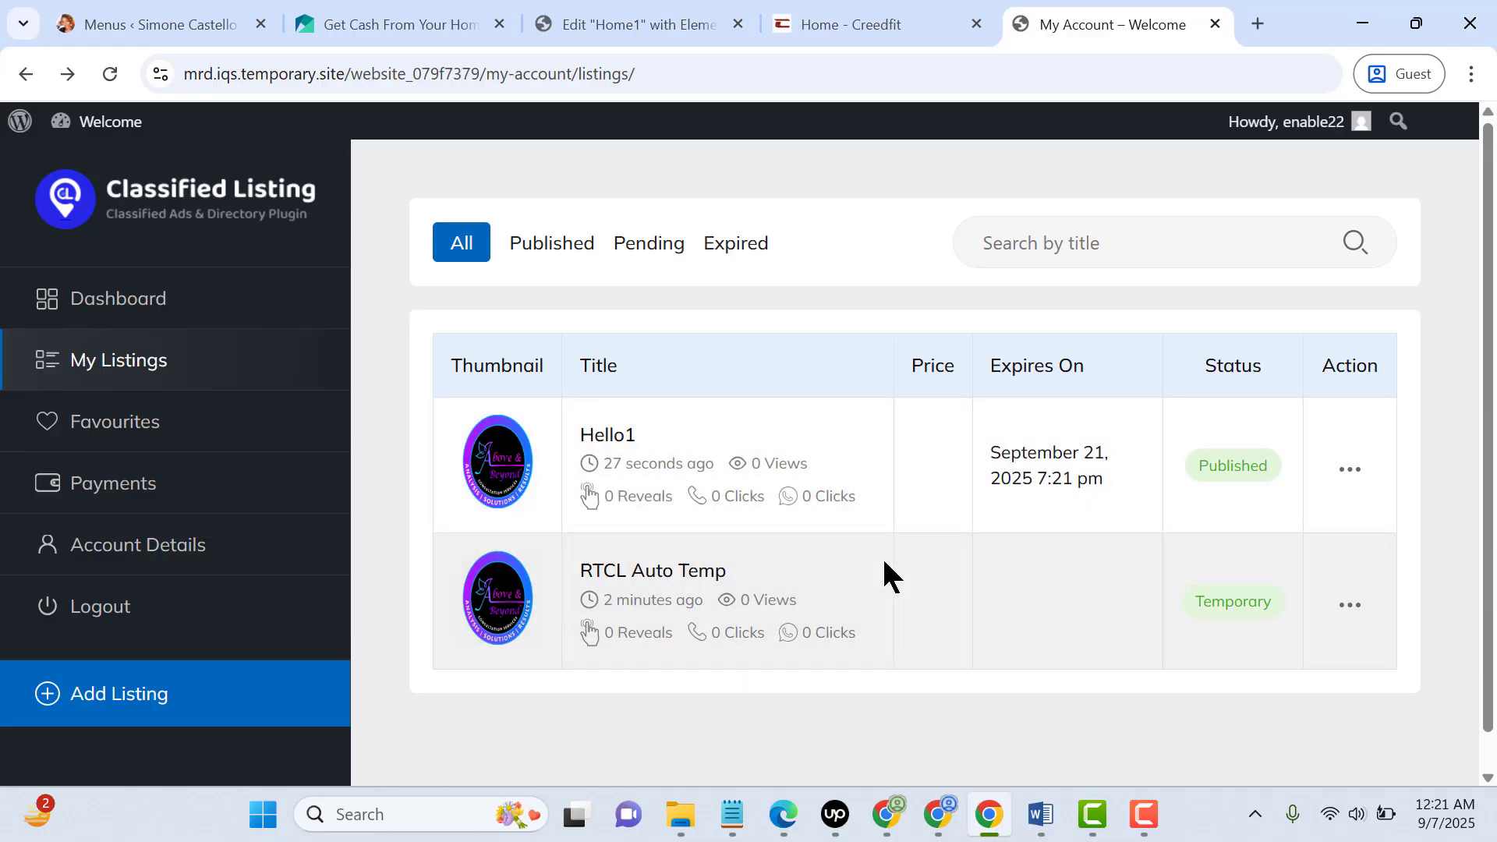
Switch to Edge, reload the Form Builder editor and open the admin Listings section
click(783, 814)
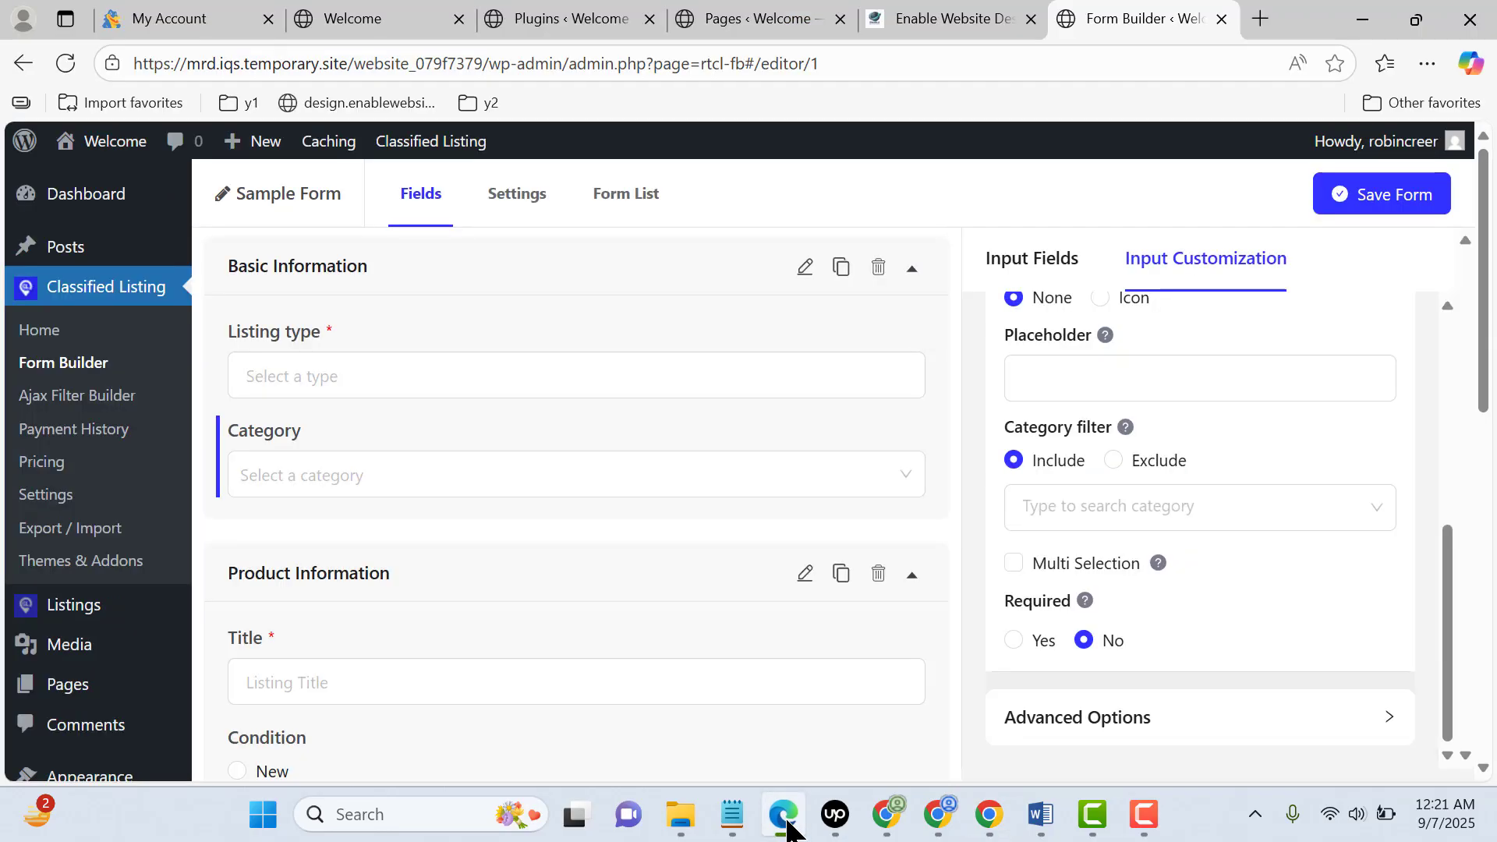
click(62, 72)
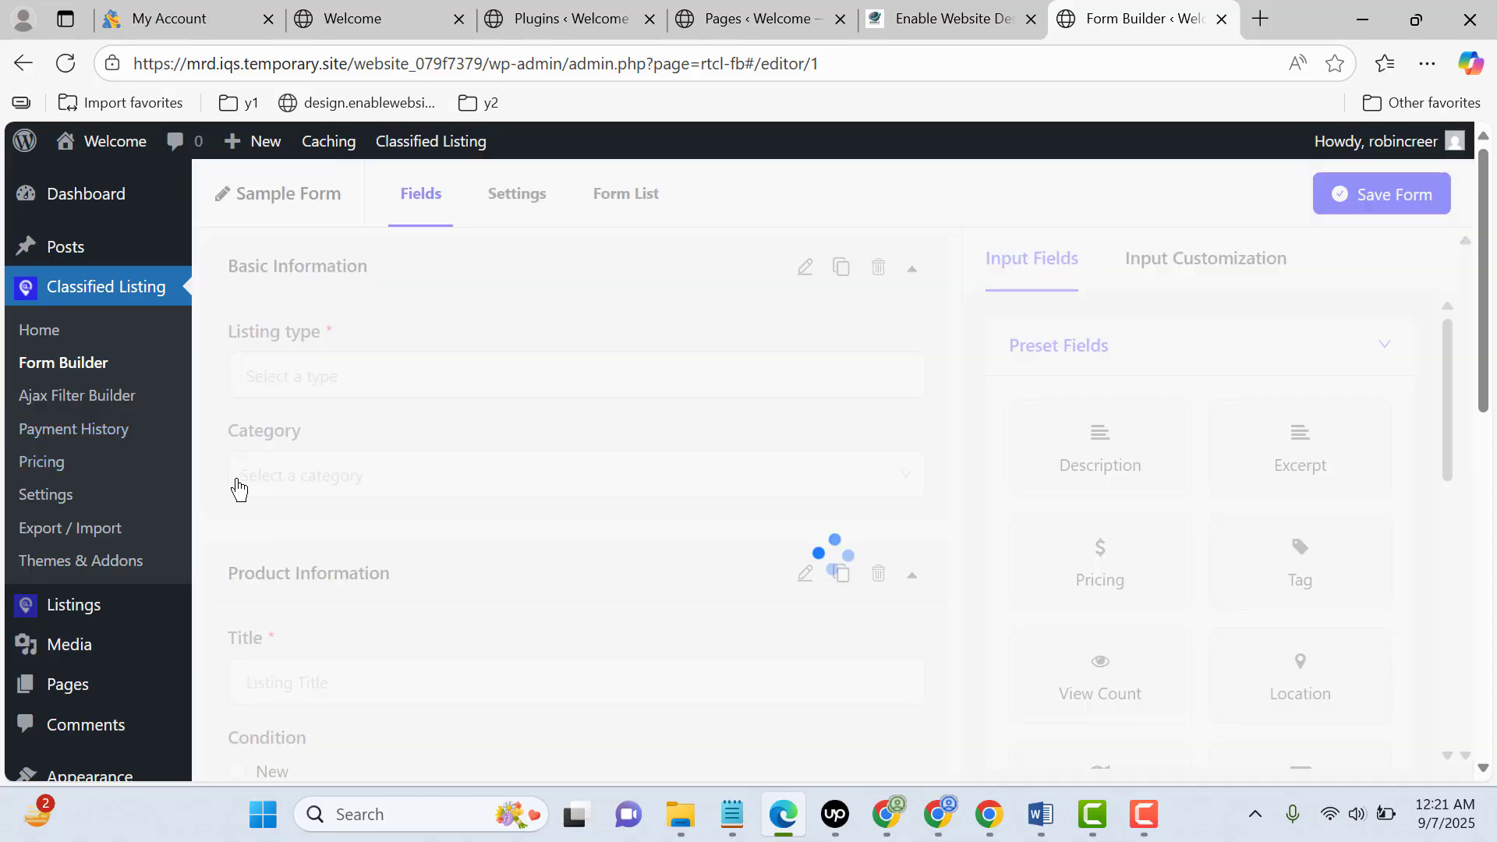
click(139, 617)
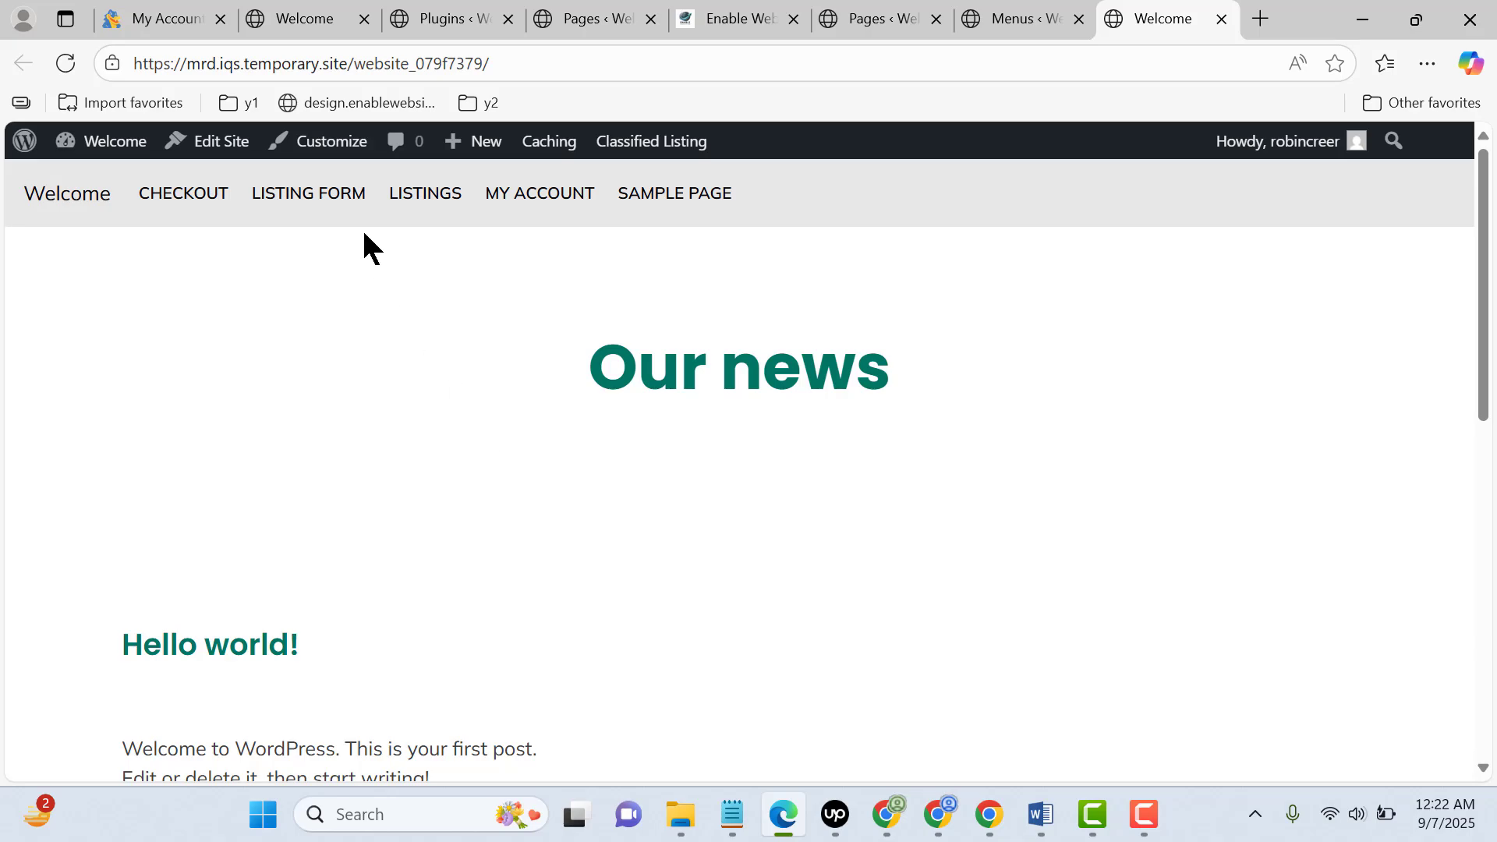
Open the public Listings page from the site navigation and view the Hello1 listing's detail page
click(419, 209)
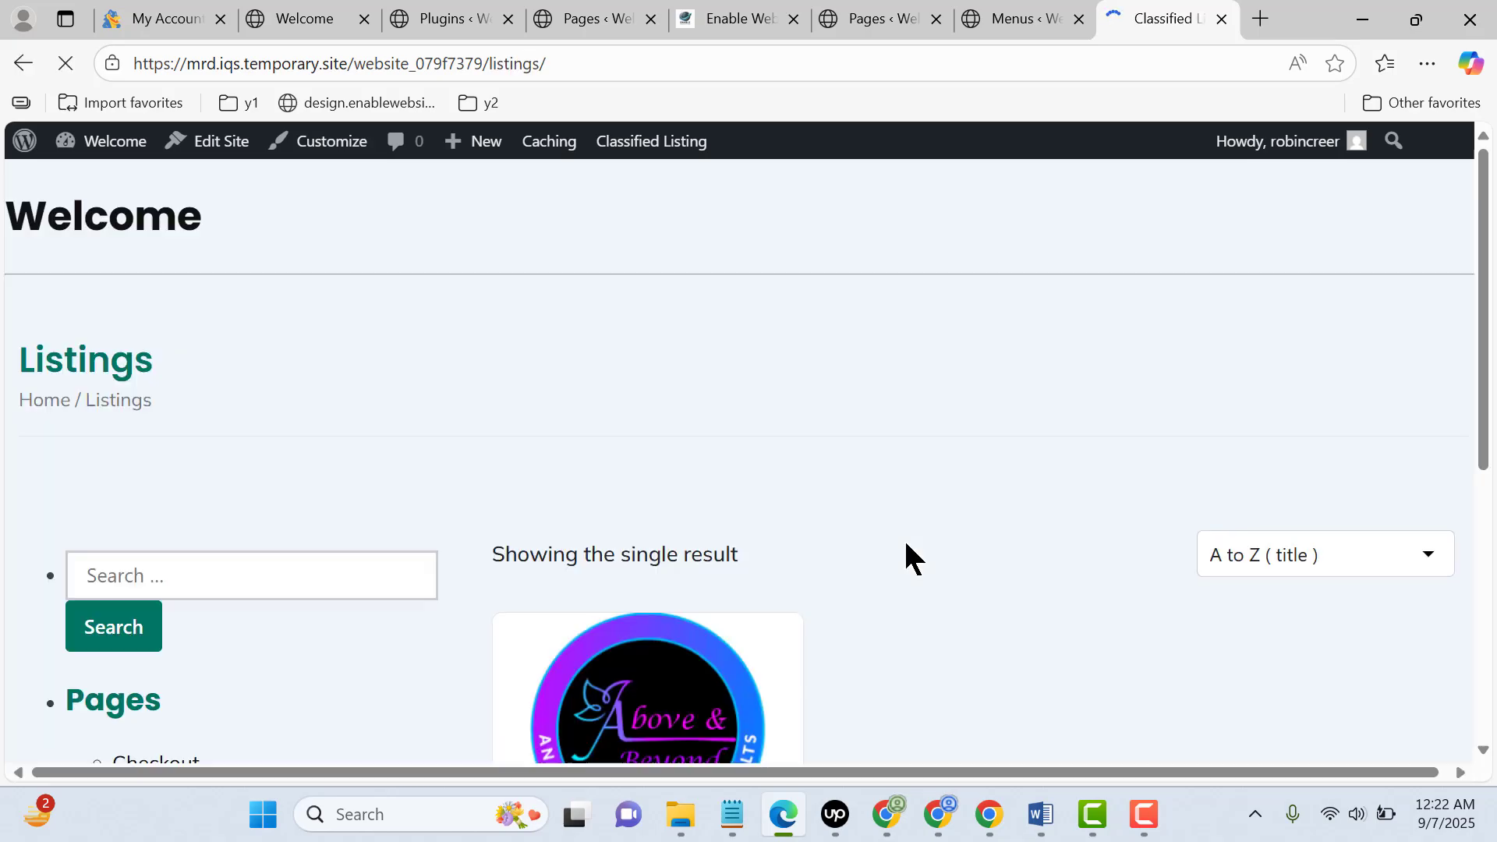
scroll(997, 515, down, 5)
scroll(1021, 562, up, 4)
scroll(889, 624, down, 4)
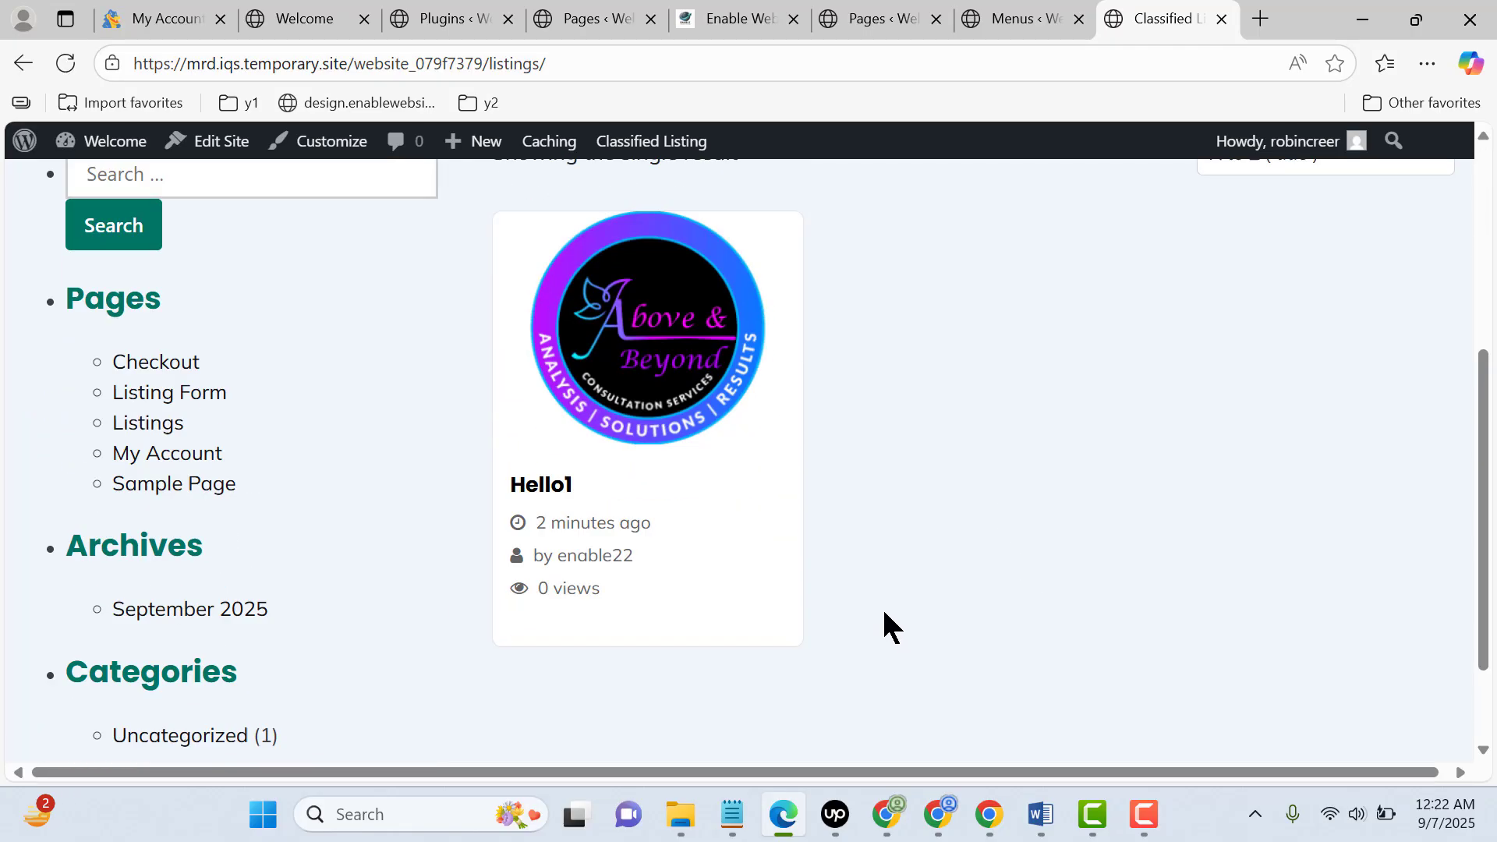
click(668, 369)
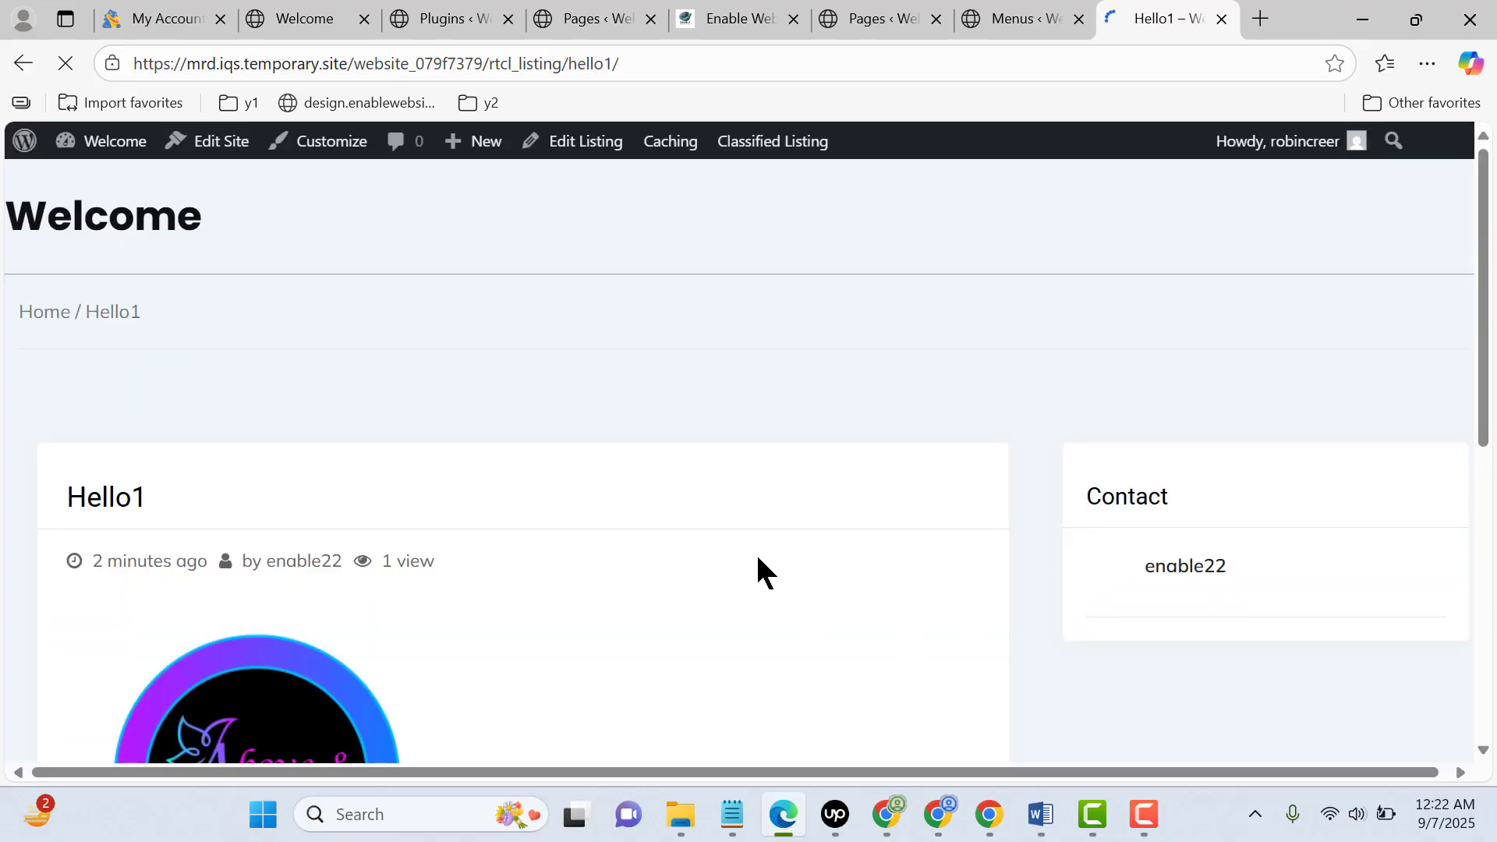
scroll(775, 535, down, 8)
scroll(837, 594, up, 5)
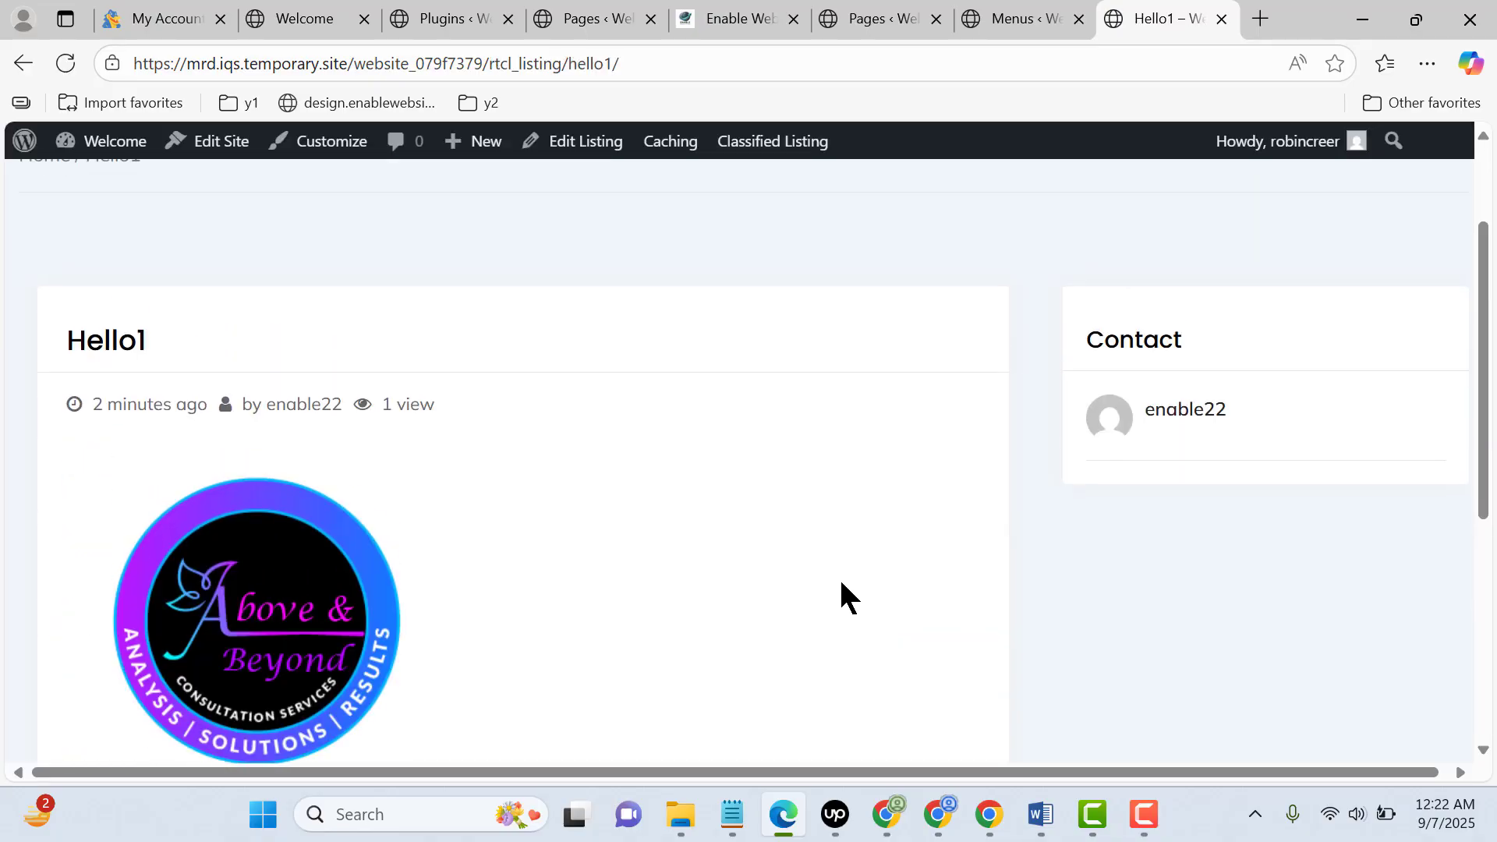